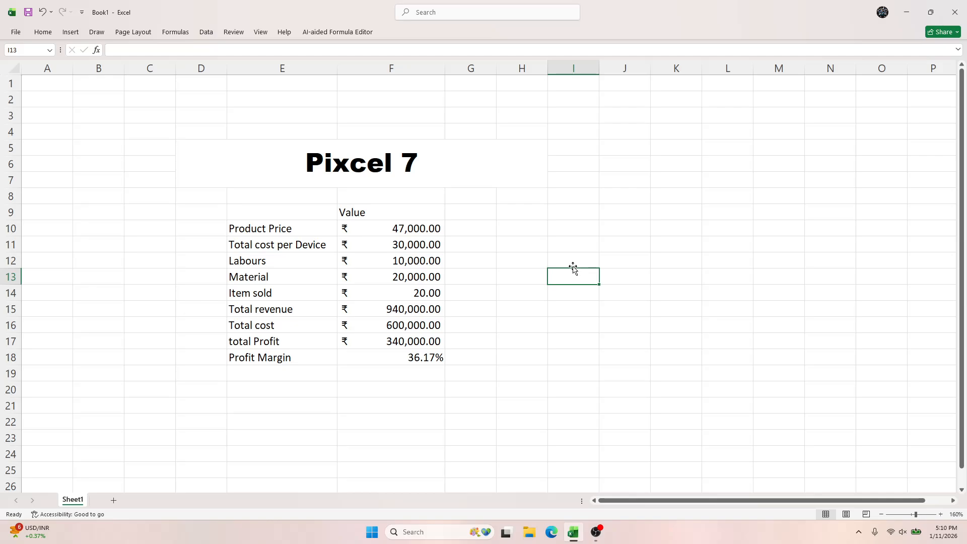
click(294, 160)
drag(666, 341, 625, 325)
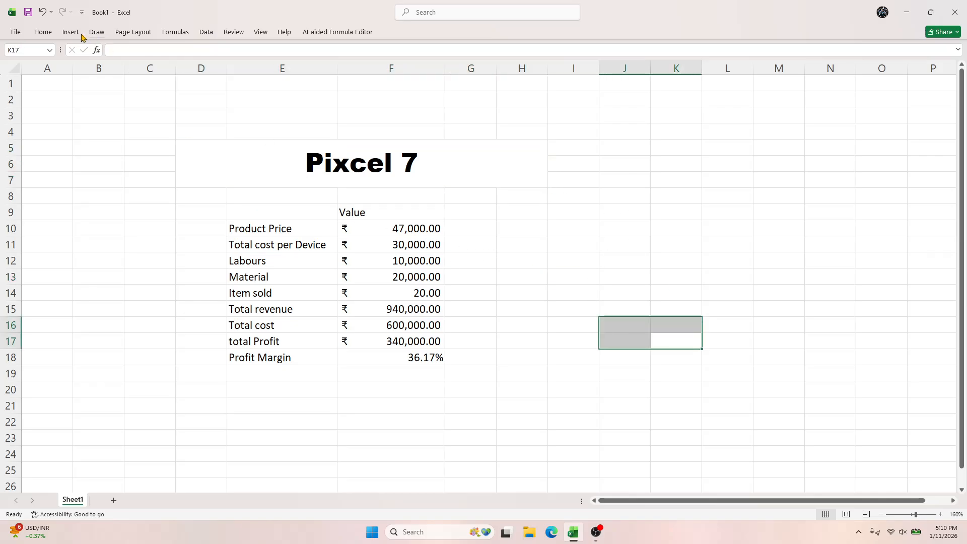
click(844, 208)
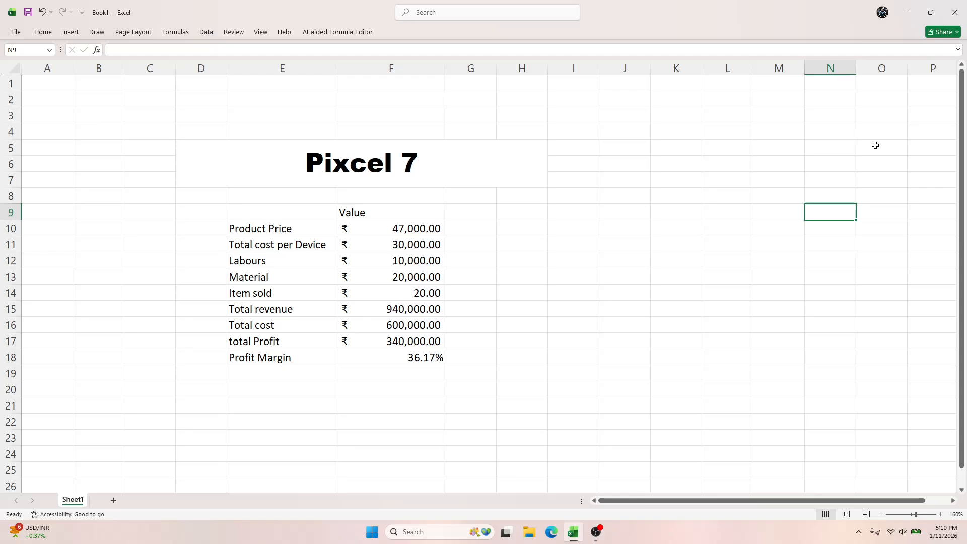
click(907, 12)
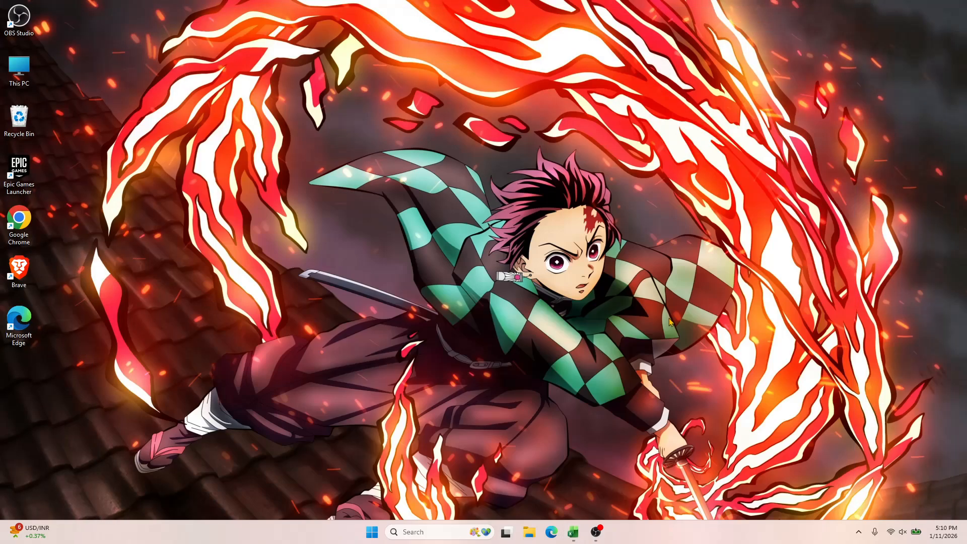
click(574, 532)
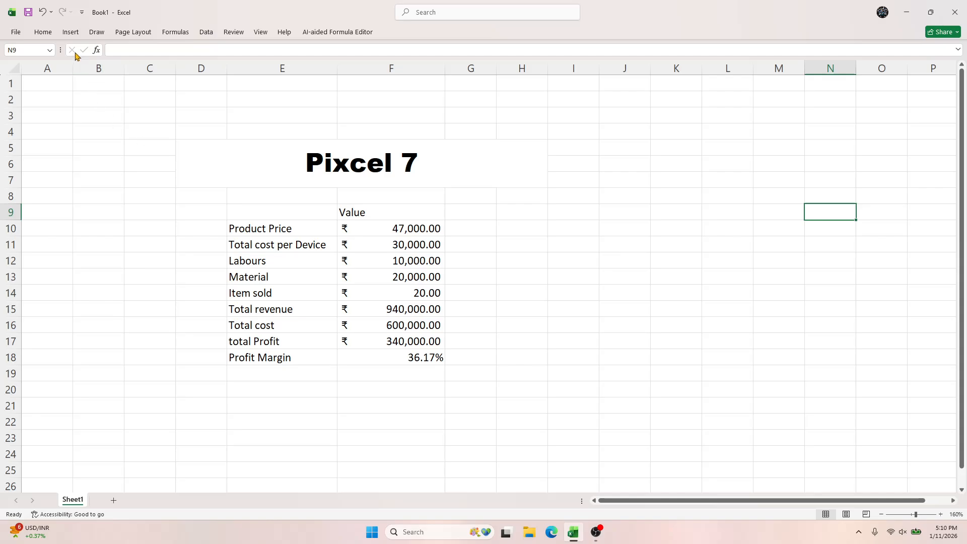
click(71, 32)
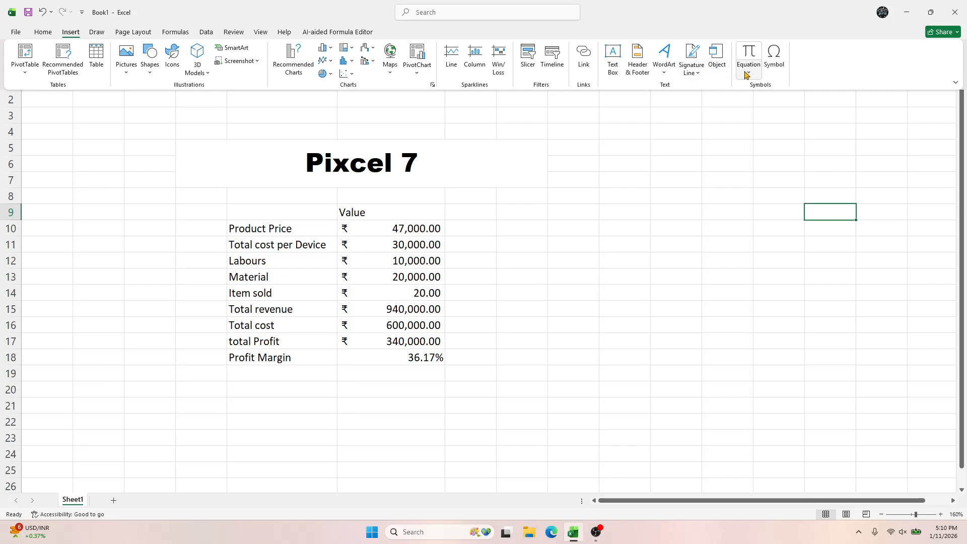
click(679, 242)
drag(204, 124, 482, 409)
click(847, 425)
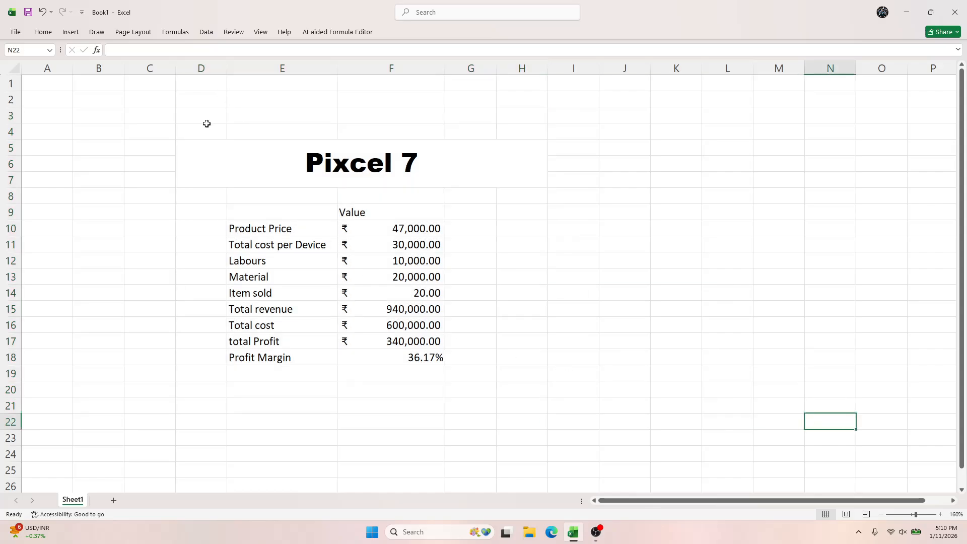
drag(207, 121, 497, 391)
click(623, 391)
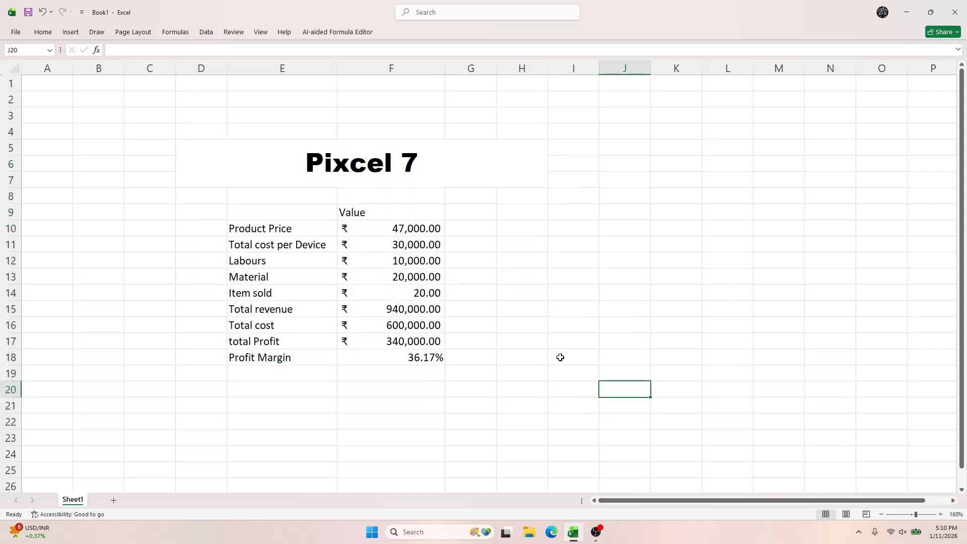
Step: Apply all borders to the Pixcel 7 table range D5:H20, including its title and surrounding blank cells
drag(254, 151, 503, 396)
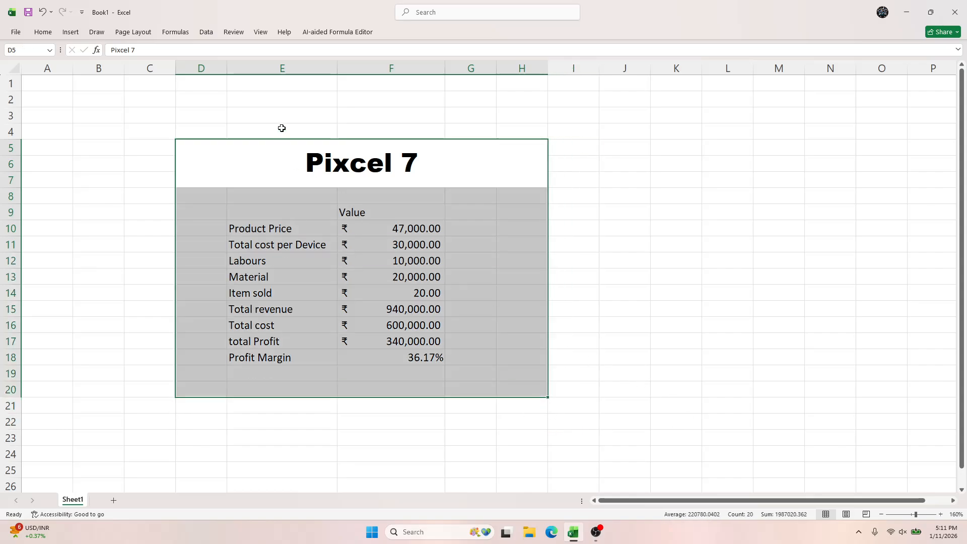
click(43, 33)
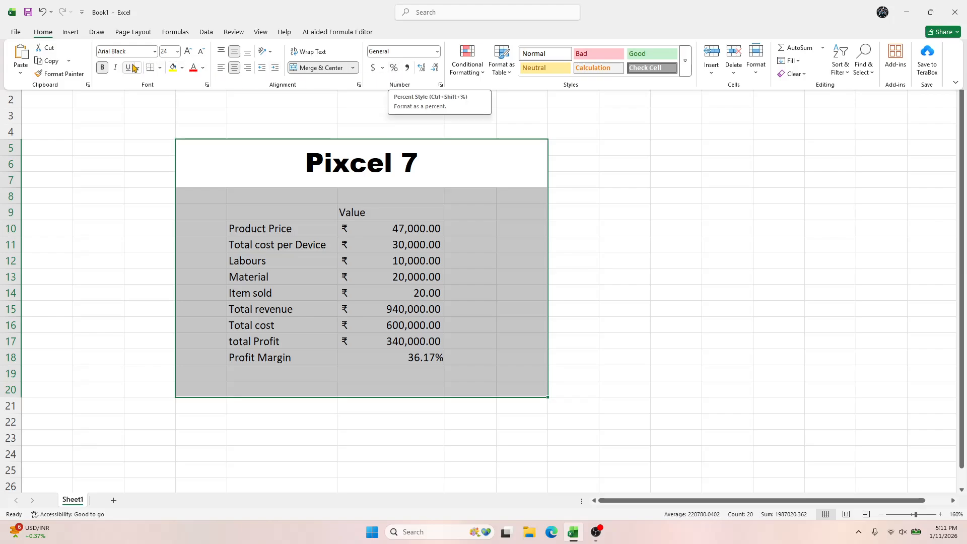
click(159, 68)
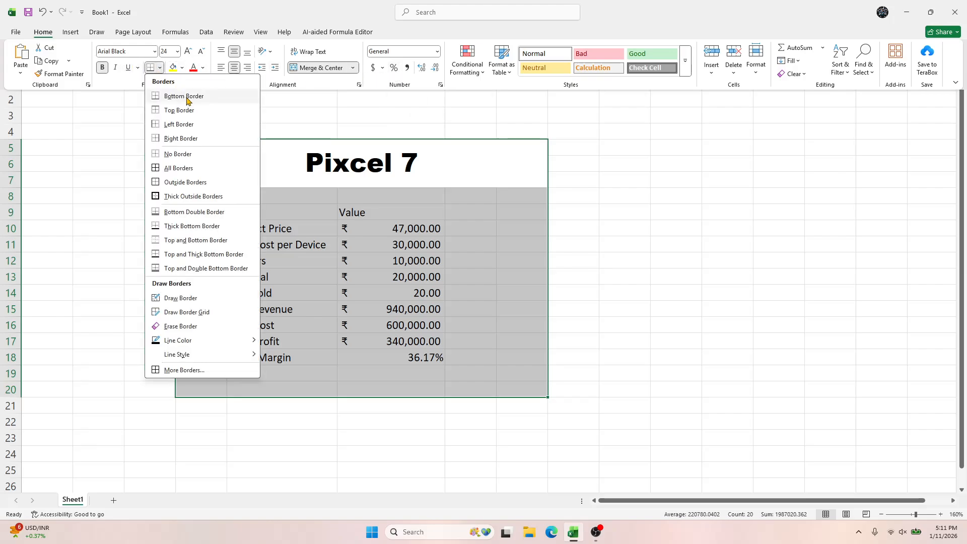
click(186, 168)
click(705, 337)
click(632, 256)
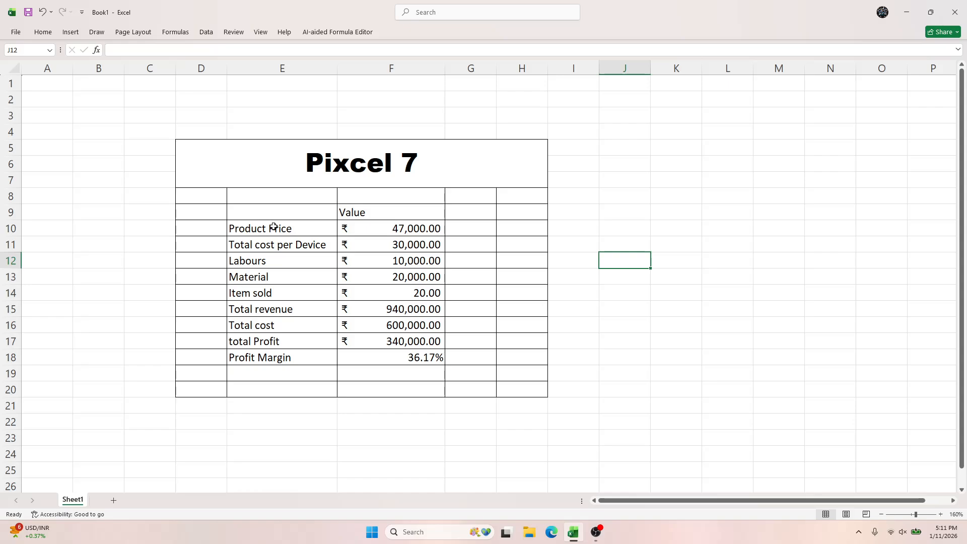
Step: Enter the column heading "Info" in cell E9, beside the Value heading
click(271, 211)
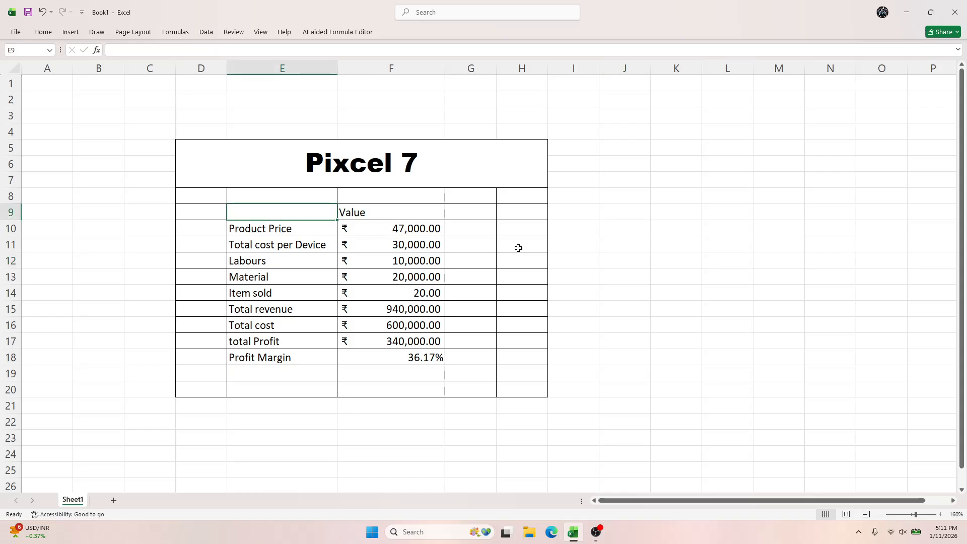
text(Info)
key(Tab)
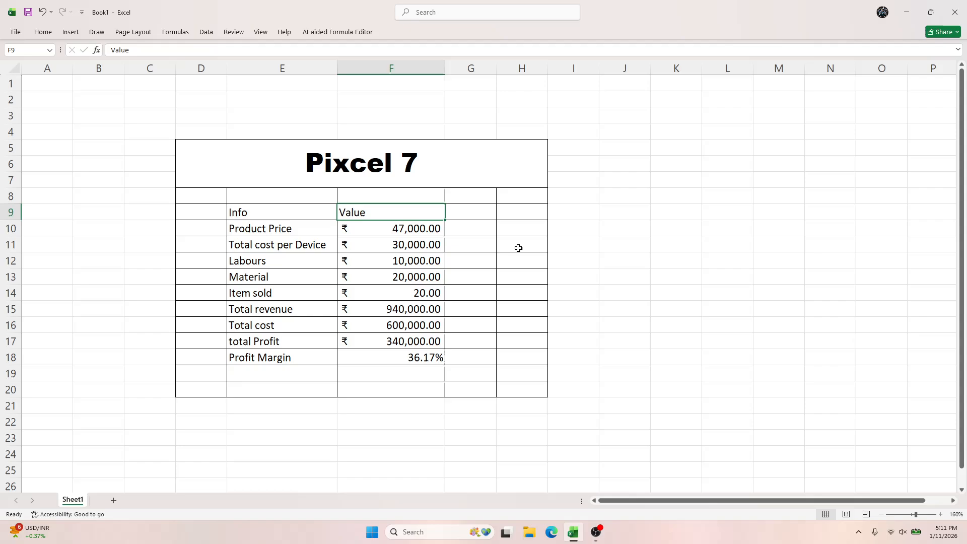
Step: Center the headings, labels and values in E9:F18 horizontally
key(Right)
key(ctrl+Down)
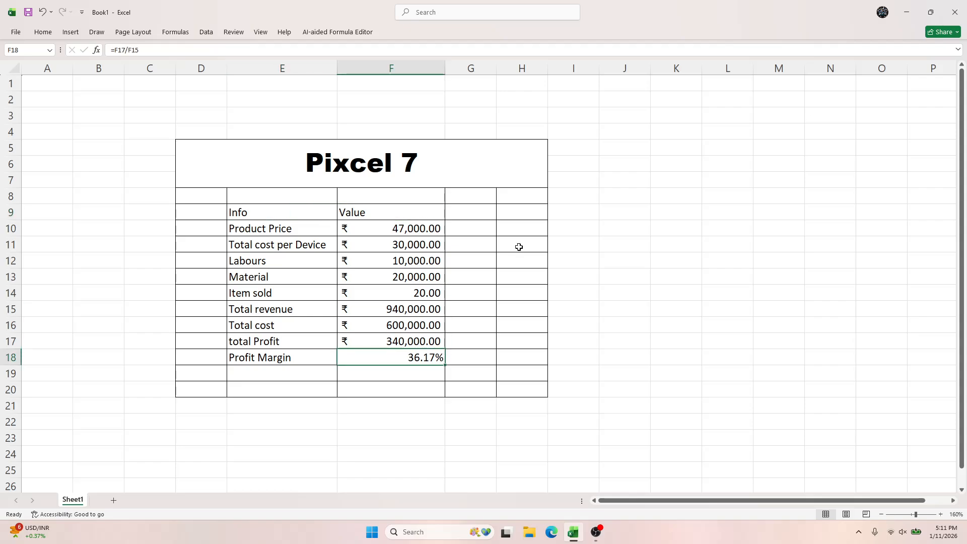
key(ctrl+Up)
key(Left)
key(shift+Right)
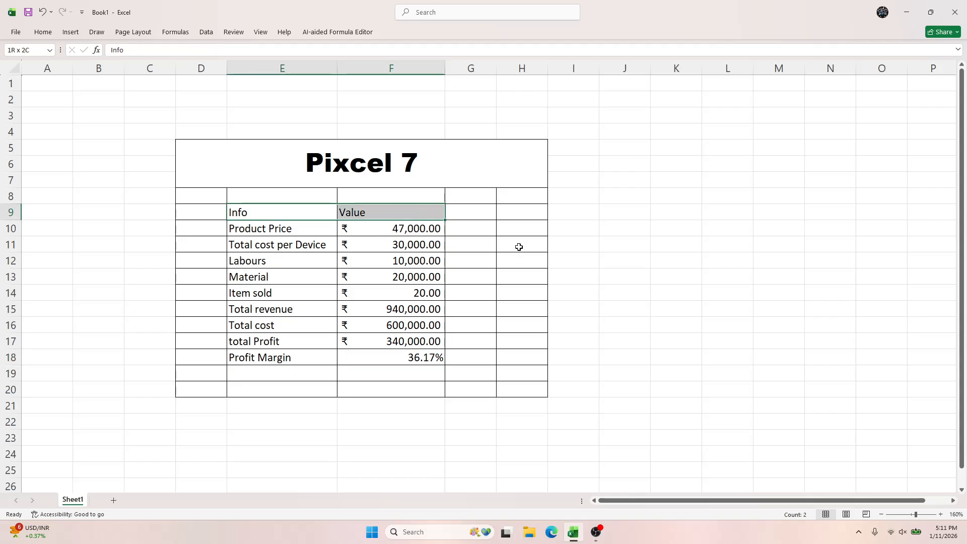
key(ctrl+shift+Down)
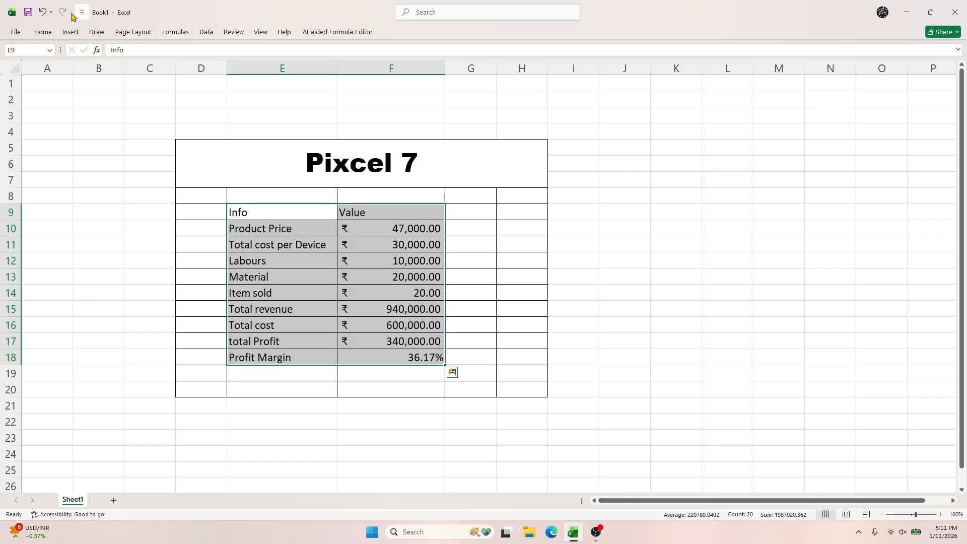
click(43, 31)
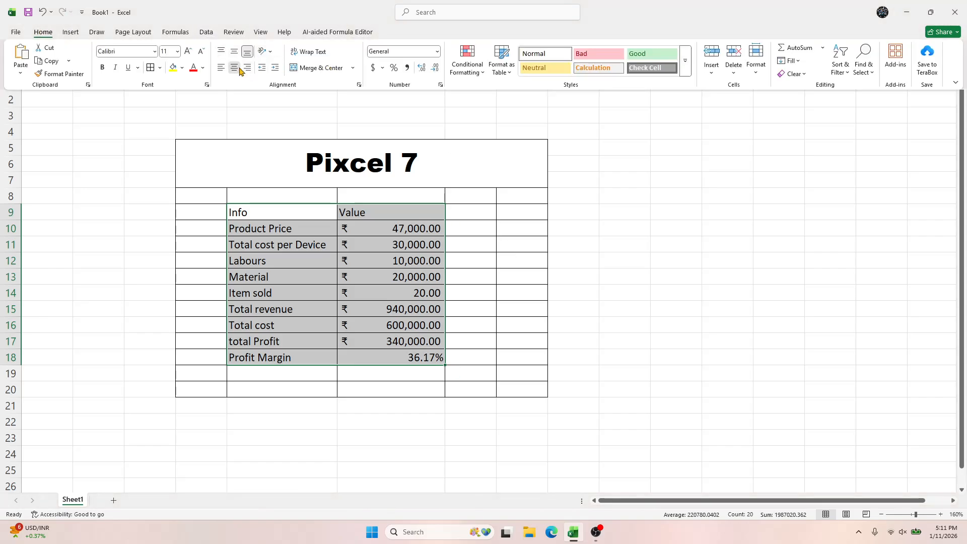
click(234, 67)
click(600, 345)
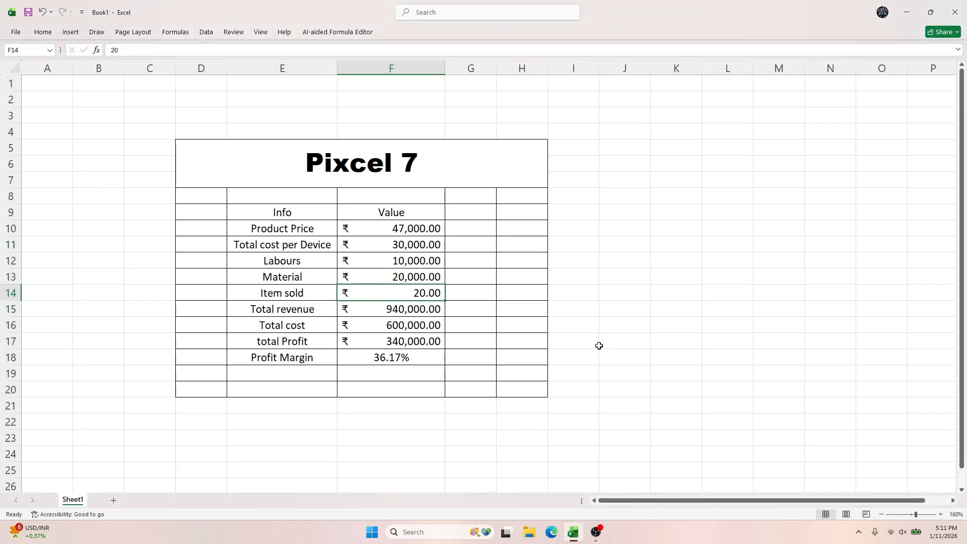
click(336, 182)
click(302, 211)
click(390, 211)
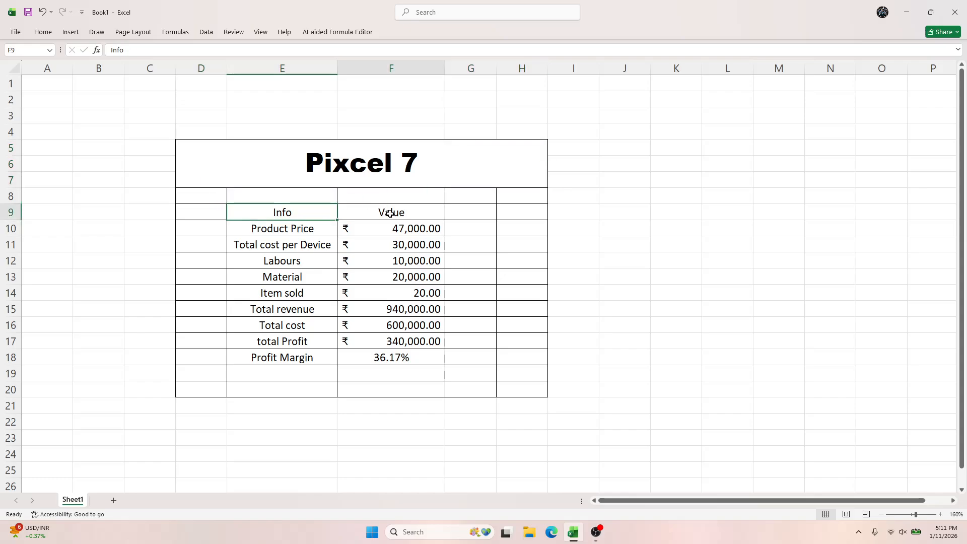
click(292, 228)
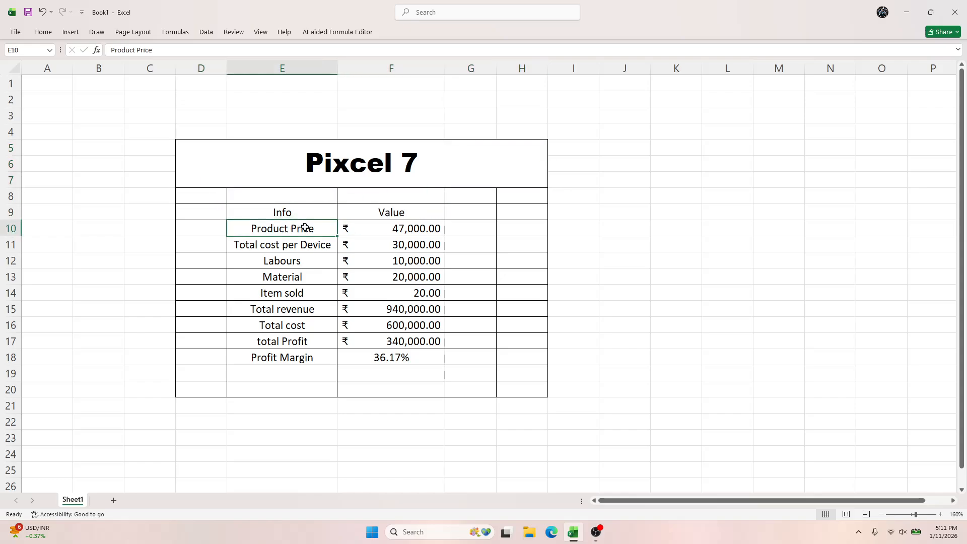
click(421, 226)
click(279, 246)
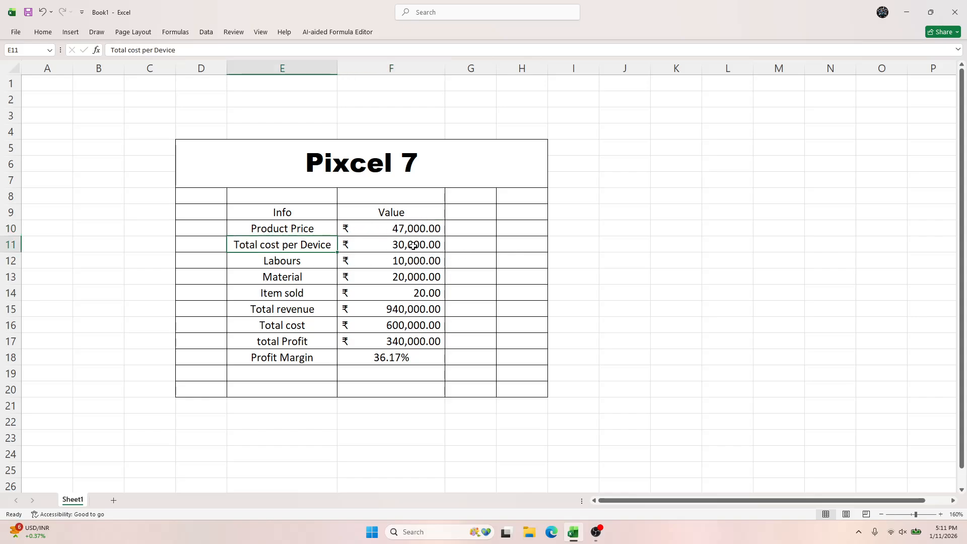
Step: Merge and center cells D2:H2 above the Pixcel 7 table
drag(192, 98, 524, 98)
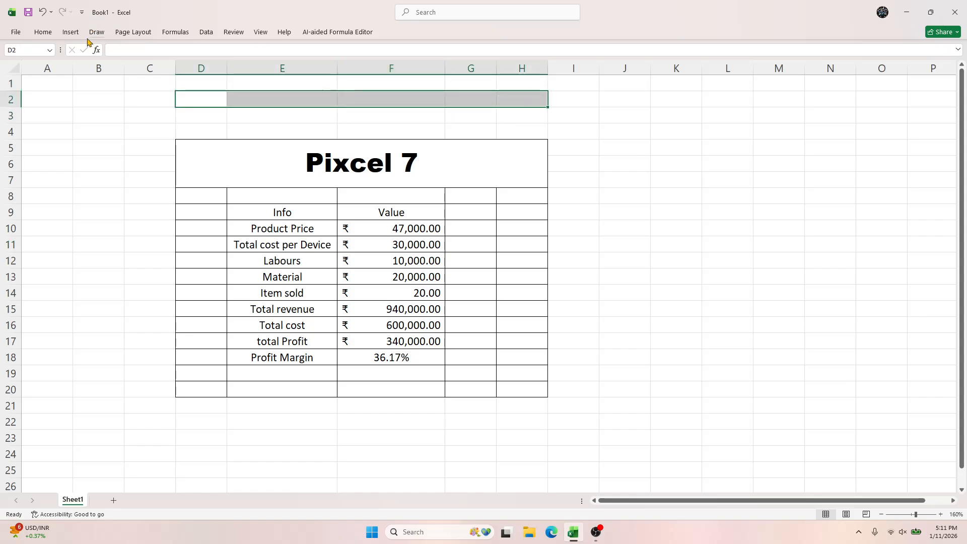
click(43, 31)
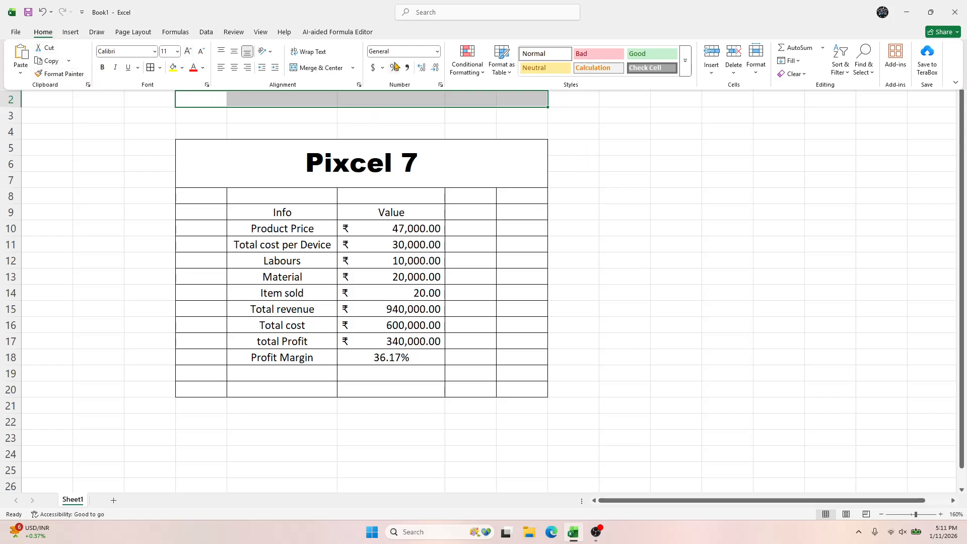
click(310, 68)
text(W)
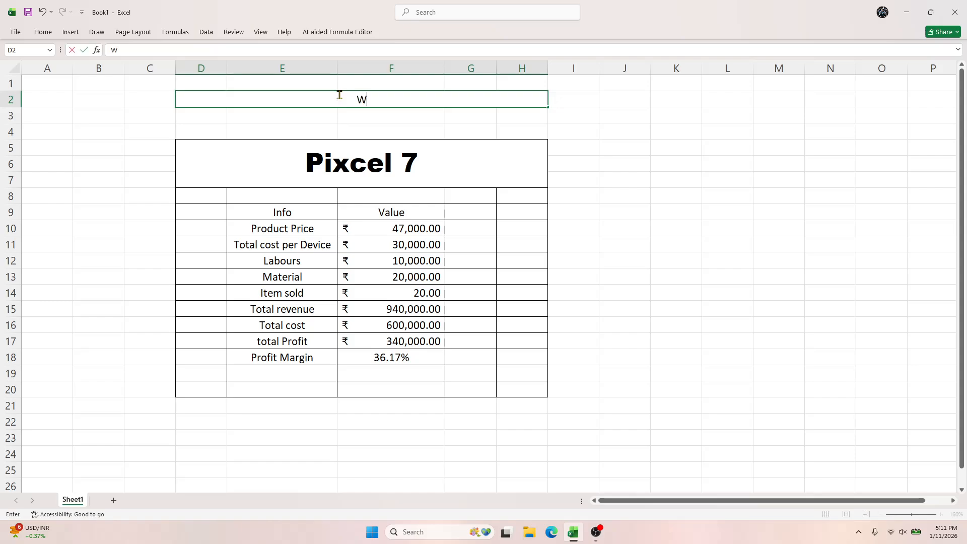
text(jhat IFA)
key(BackSpace)
key(ctrl+shift+Left)
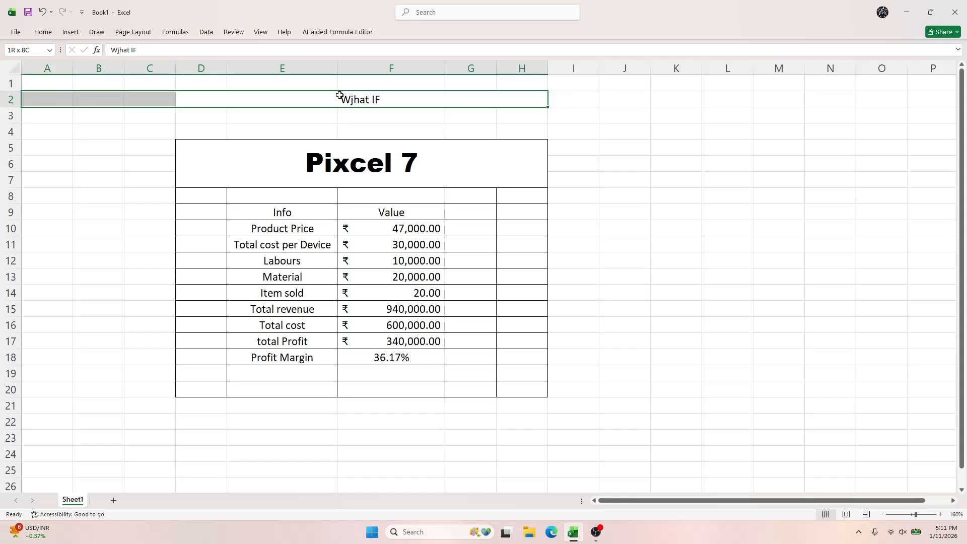
key(Return)
key(Return)
key(Right)
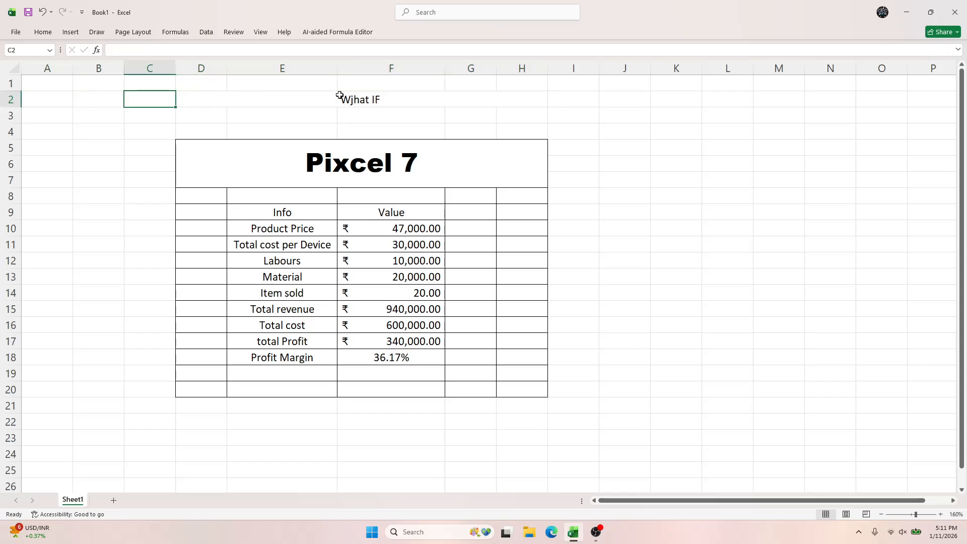
key(Right)
Step: Enter the title "What If Analysis" in the merged cell D2:H2
text(What)
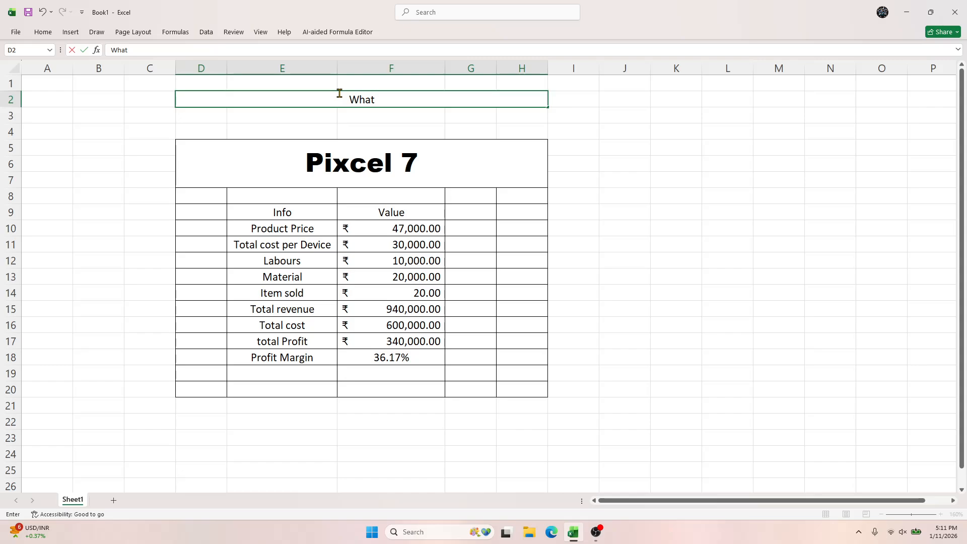
text( If Analysis)
key(Return)
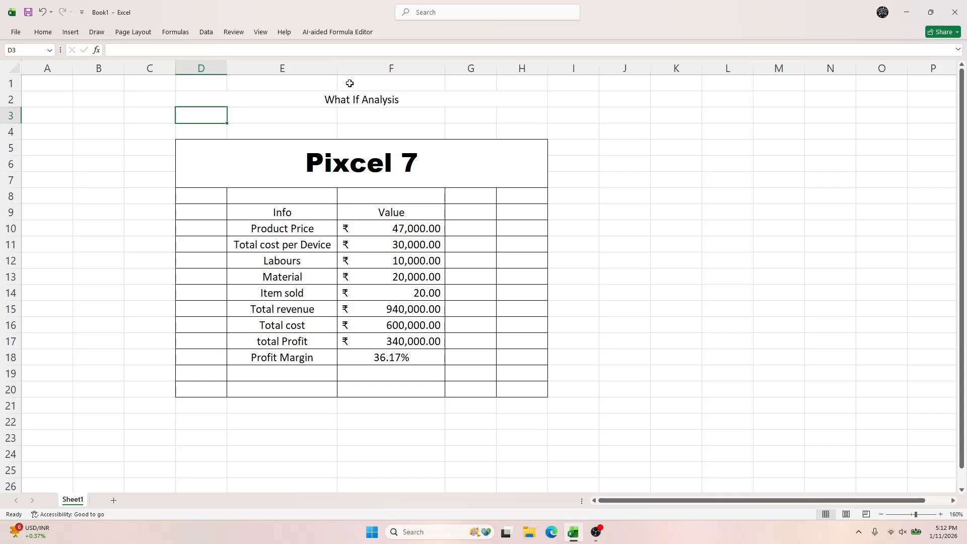
click(206, 32)
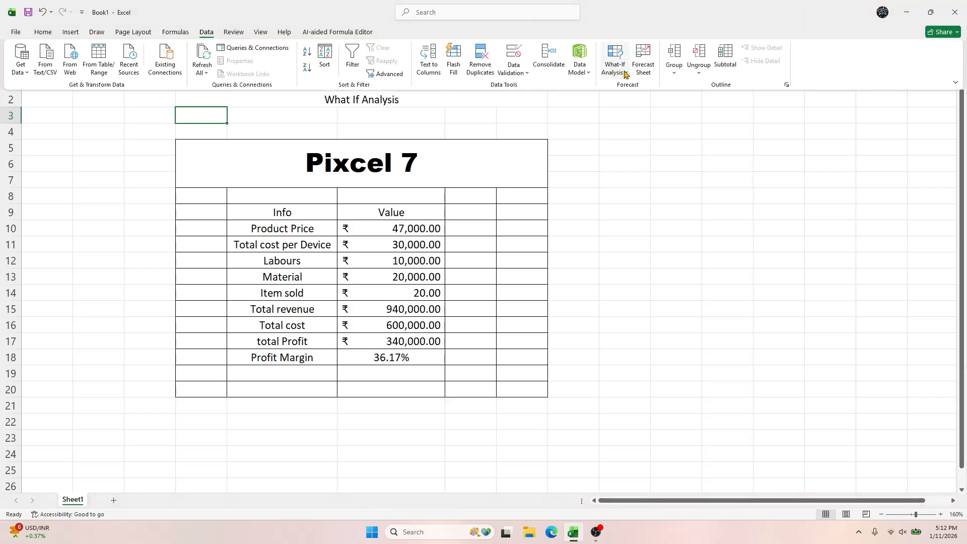
click(713, 201)
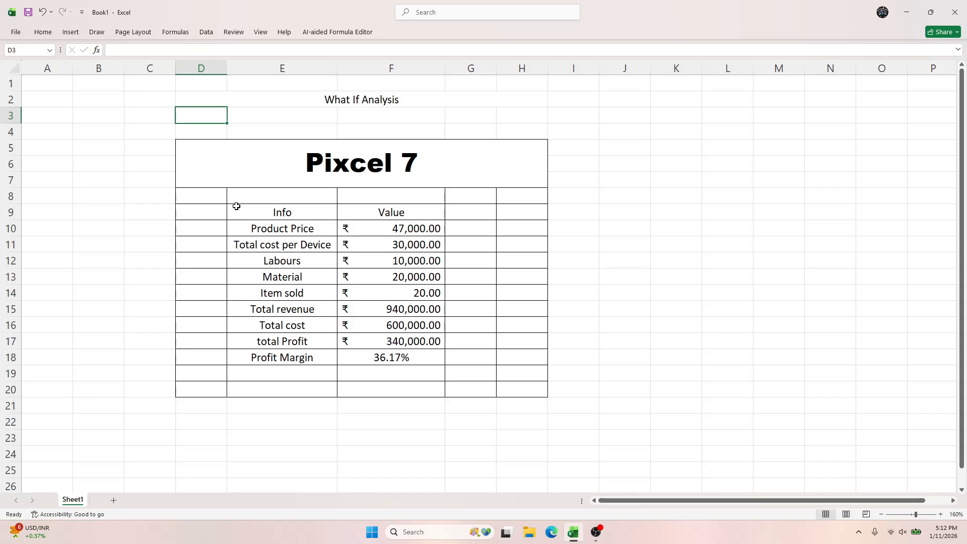
Step: Examine the table's labels and the values for product price, total cost per device, labours and material
click(235, 158)
drag(280, 211, 287, 330)
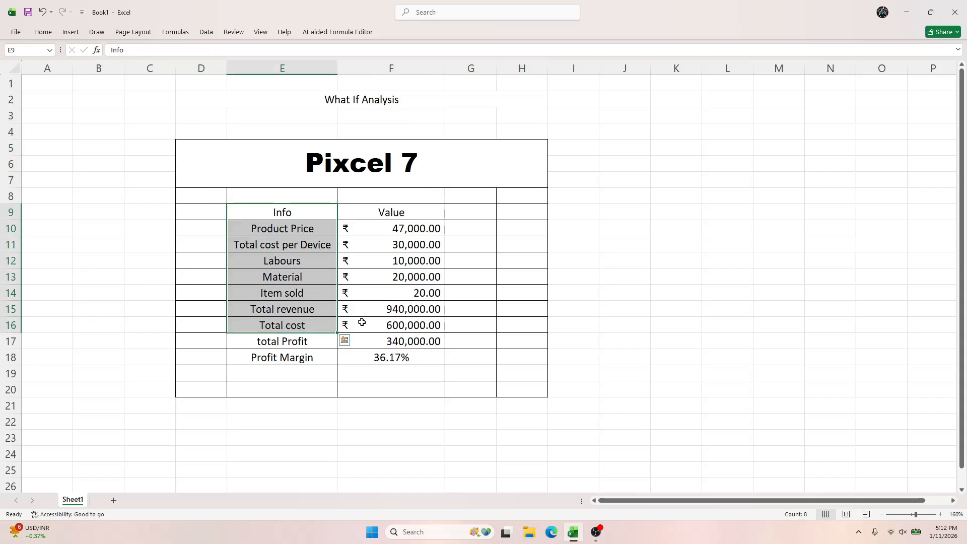
click(471, 309)
click(397, 226)
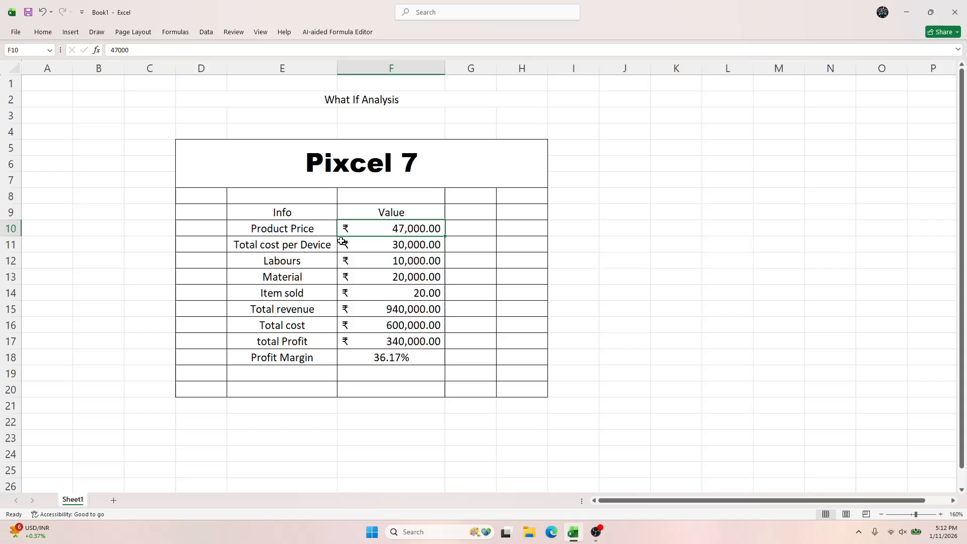
click(299, 241)
click(292, 260)
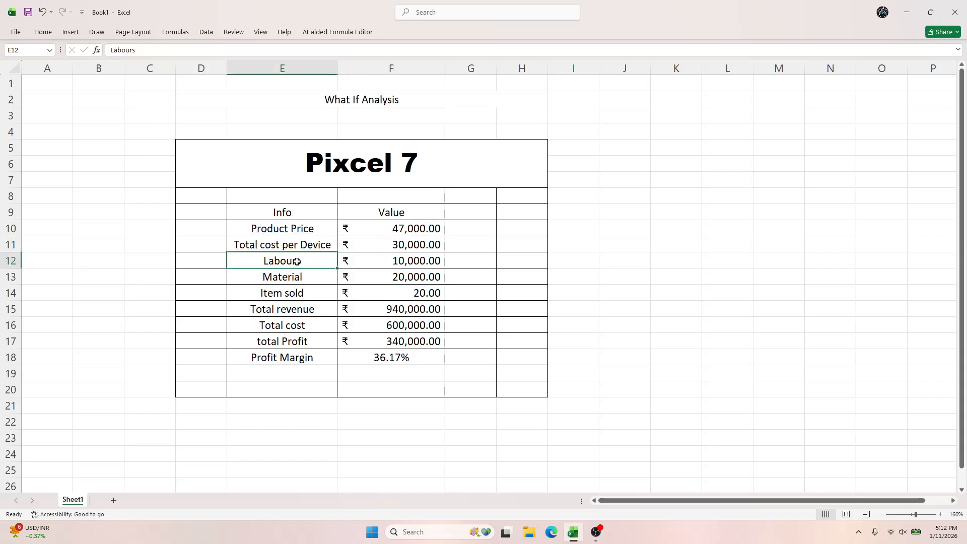
click(425, 263)
click(290, 278)
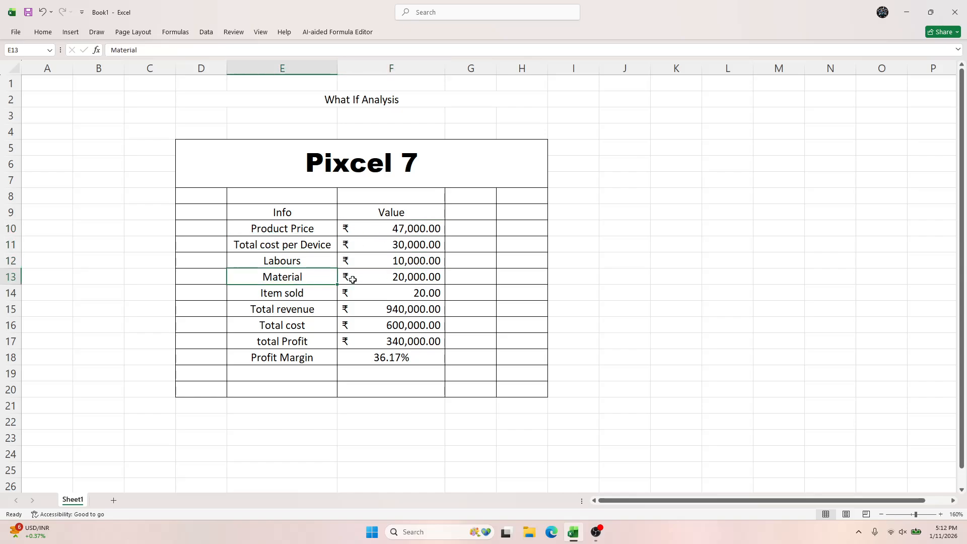
click(428, 283)
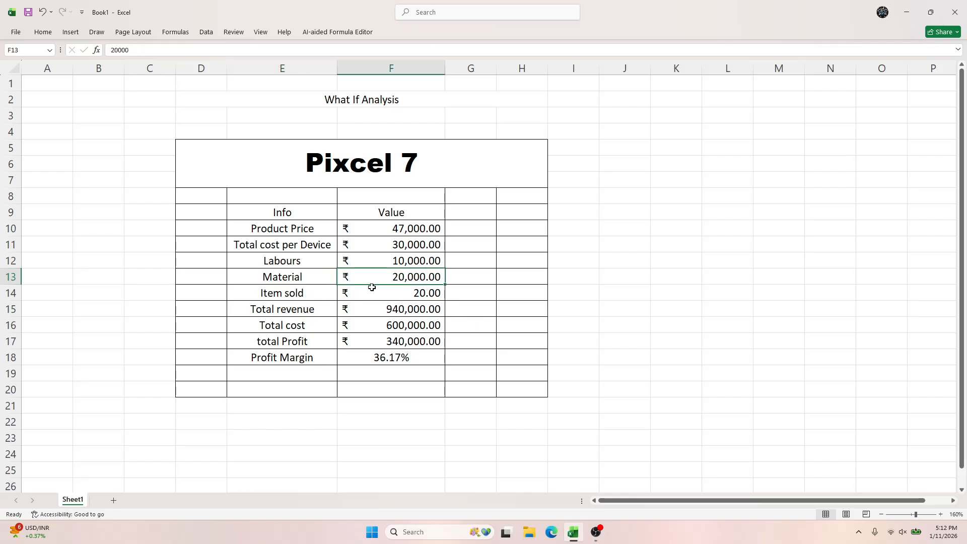
click(419, 290)
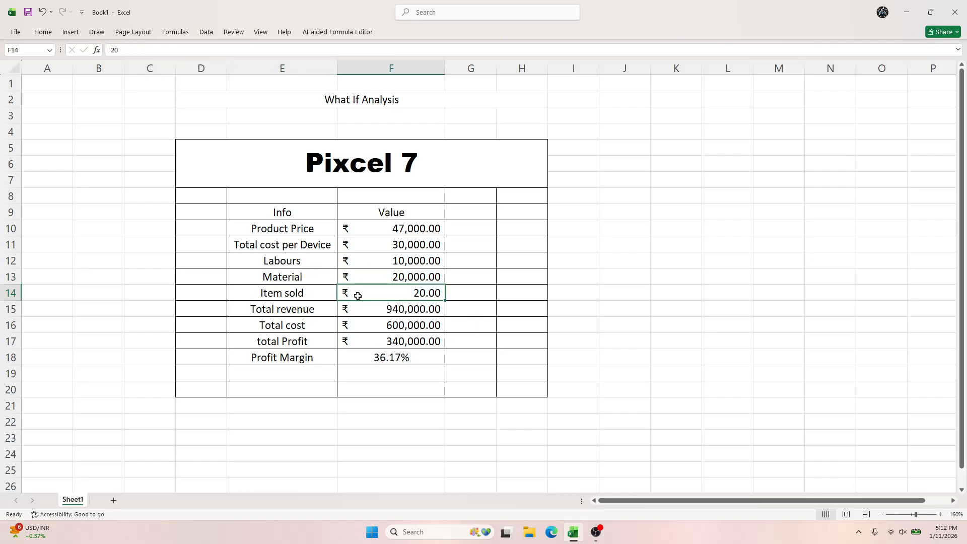
click(47, 30)
click(417, 287)
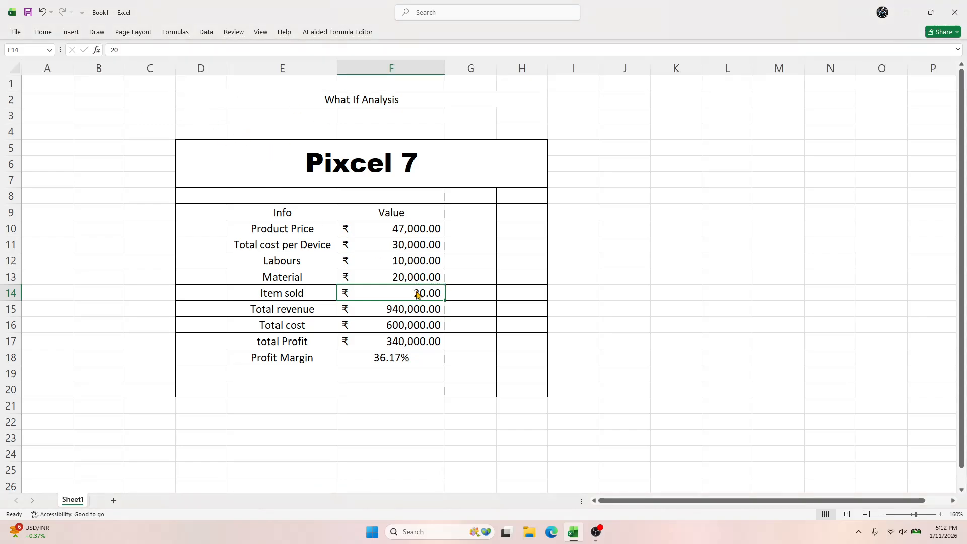
right_click(418, 290)
click(459, 228)
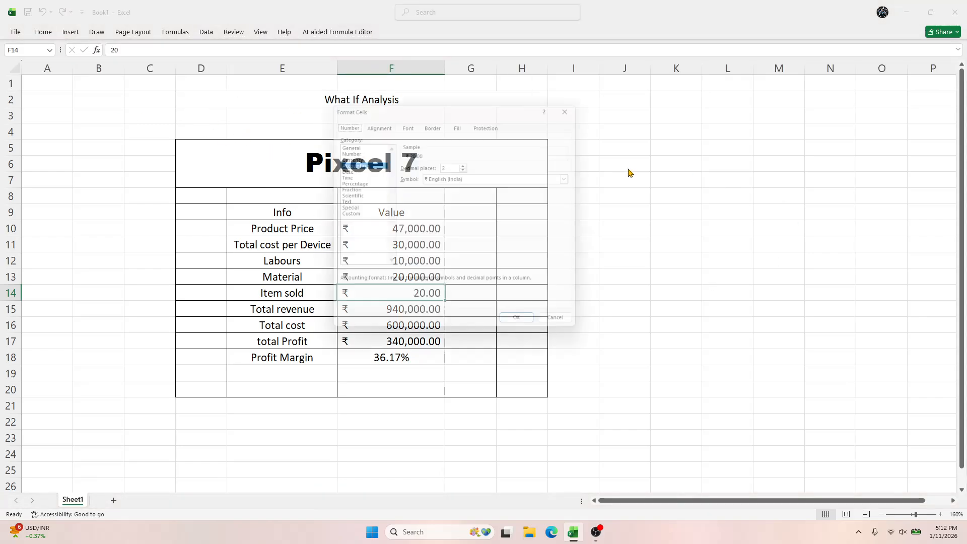
drag(452, 106, 704, 208)
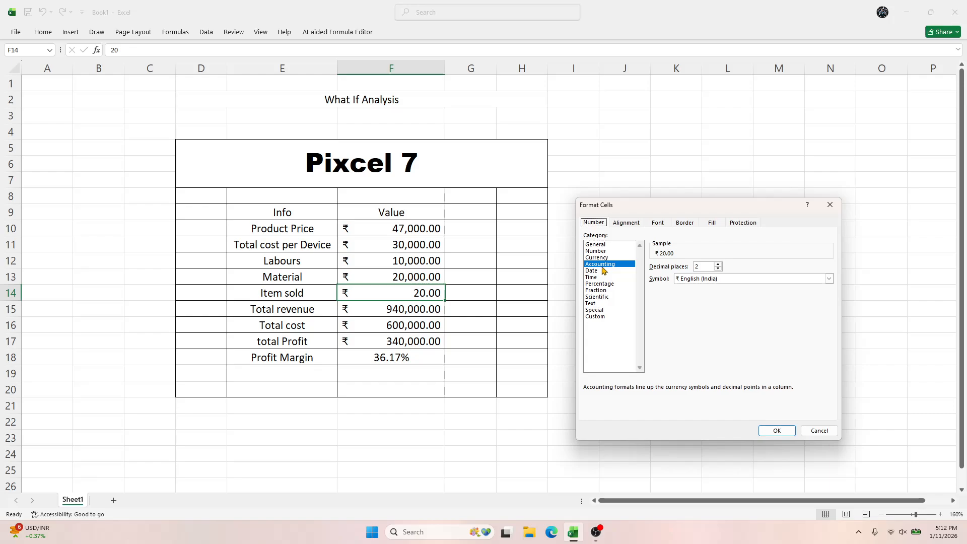
click(830, 204)
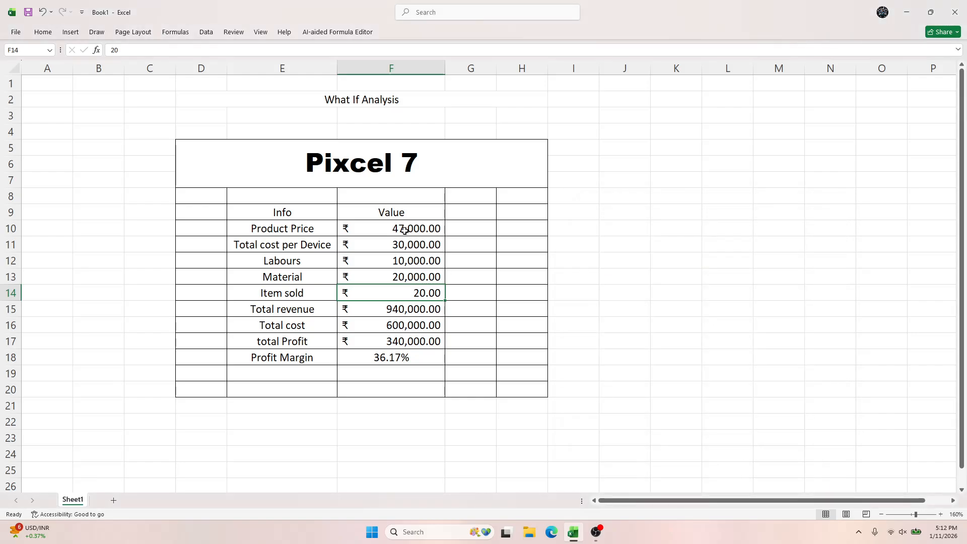
Step: Format the values in F10:F13, from Product Price to Material, as Currency with the ₹ English (India) symbol and two decimals
drag(405, 230, 406, 278)
right_click(408, 280)
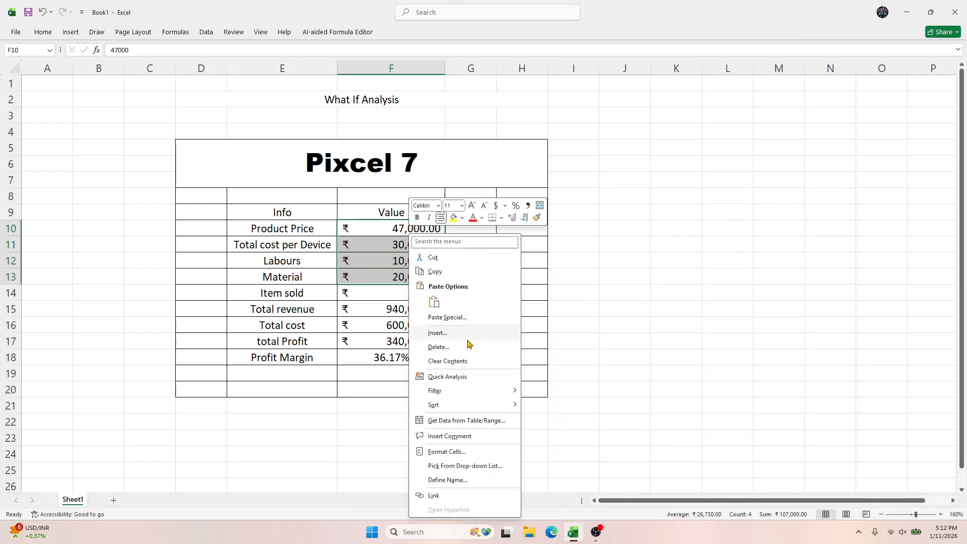
mouse_move(490, 392)
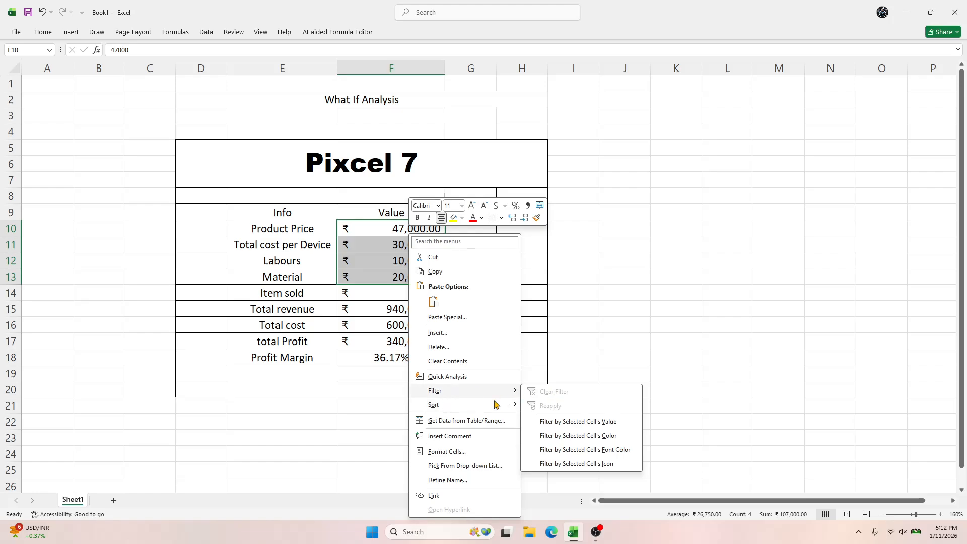
click(453, 452)
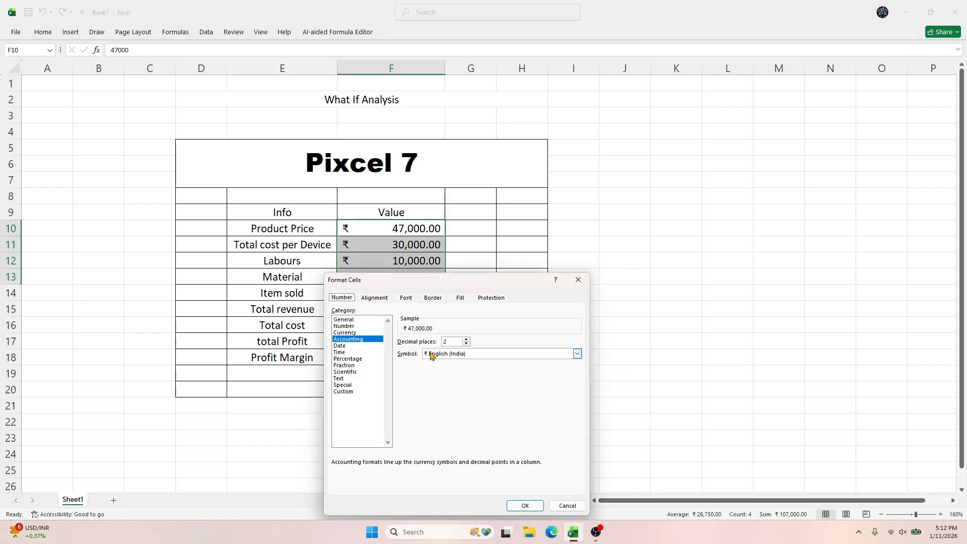
click(347, 333)
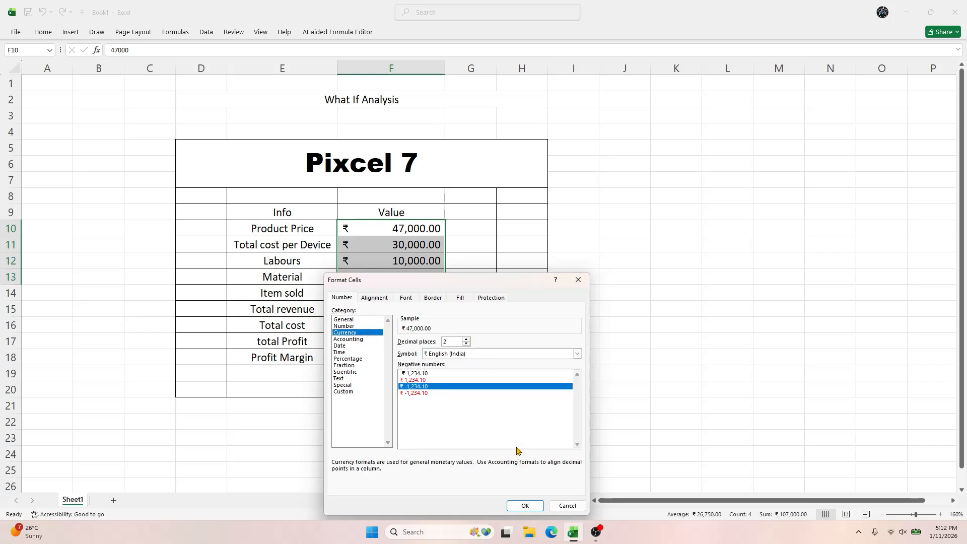
click(524, 506)
click(423, 251)
Step: Format the Total revenue, Total cost and total Profit values in F15:F17 as Currency with the ₹ symbol and two decimals
drag(424, 314, 421, 341)
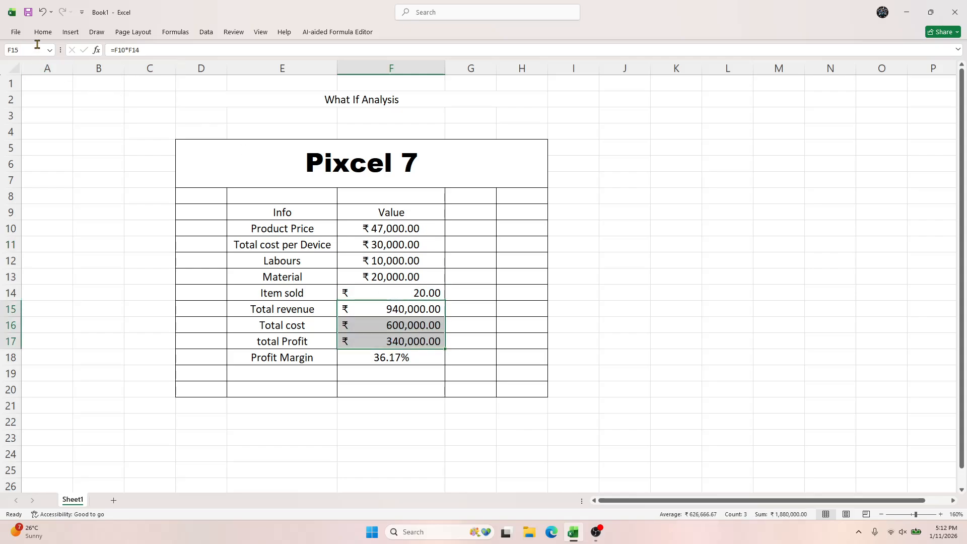
right_click(387, 322)
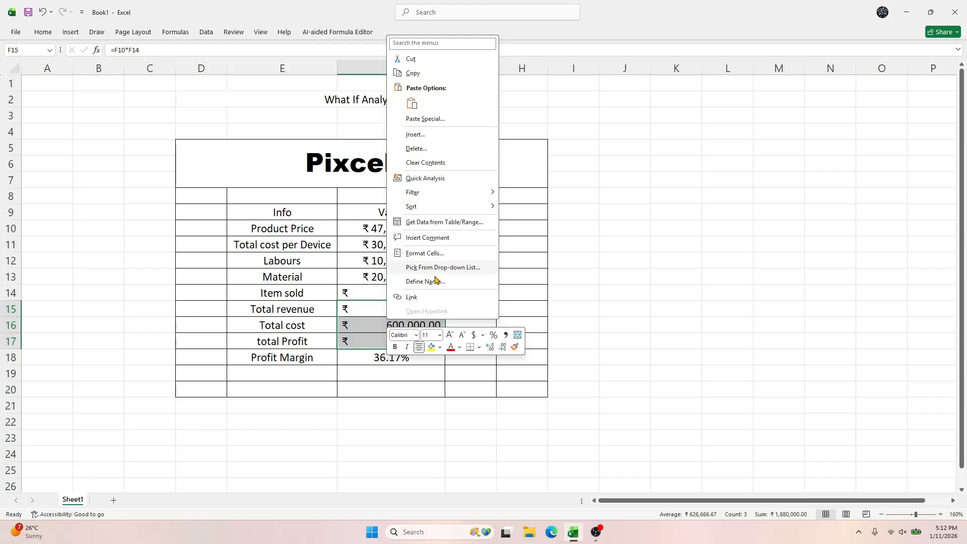
click(427, 253)
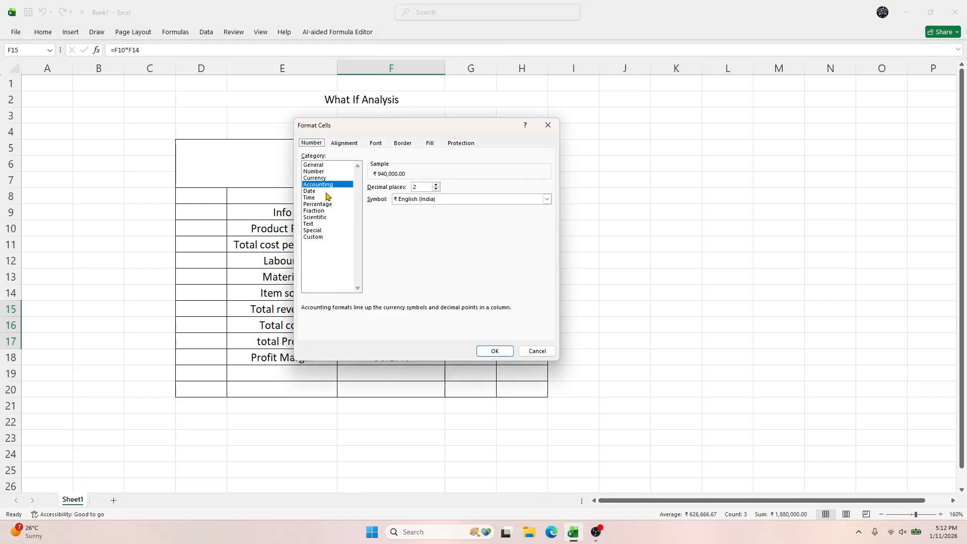
click(314, 178)
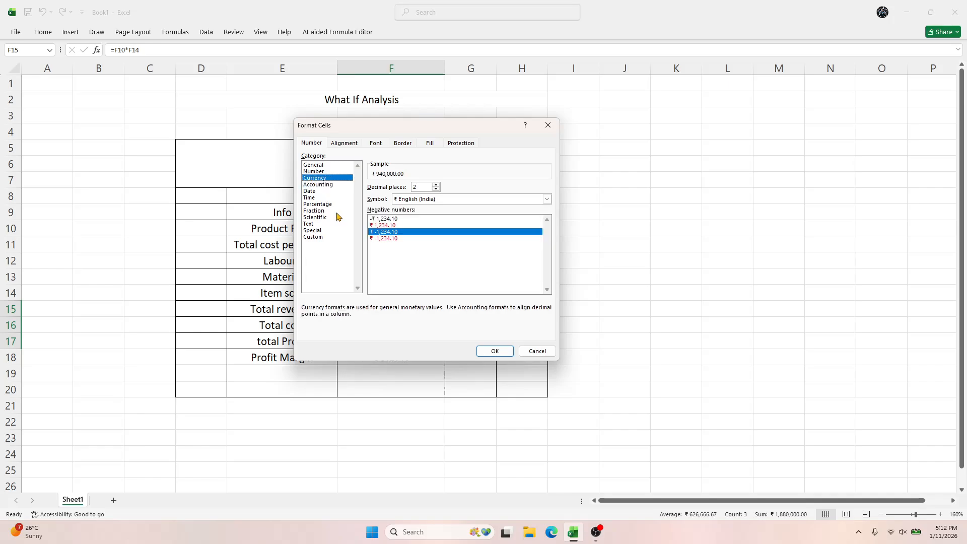
click(492, 350)
click(406, 323)
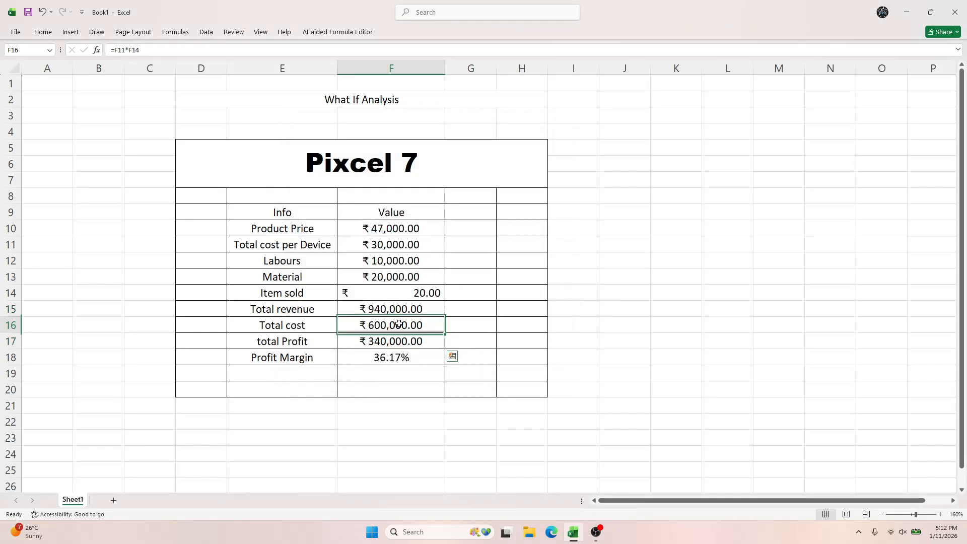
Step: Format the Item sold value in F14 as Number with two decimals and a thousands separator
right_click(414, 291)
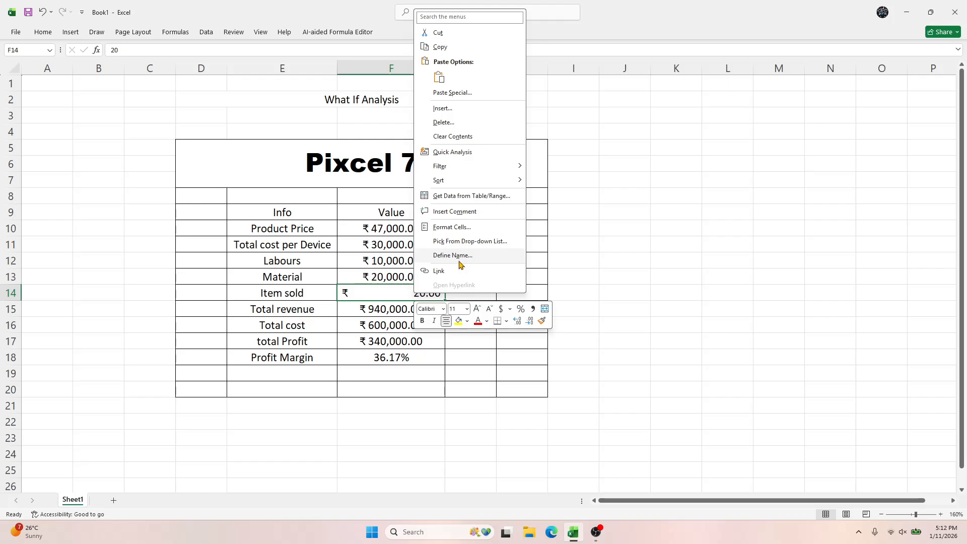
click(457, 230)
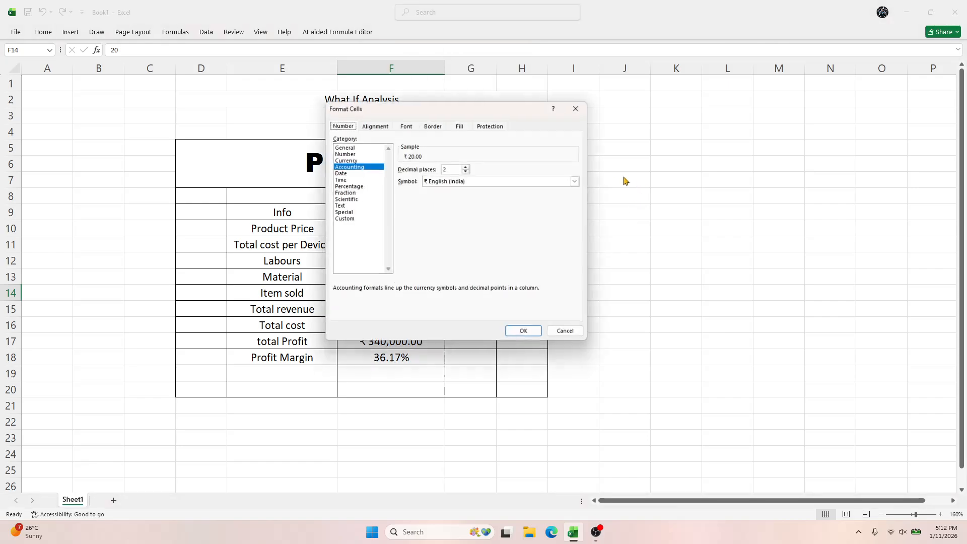
click(349, 160)
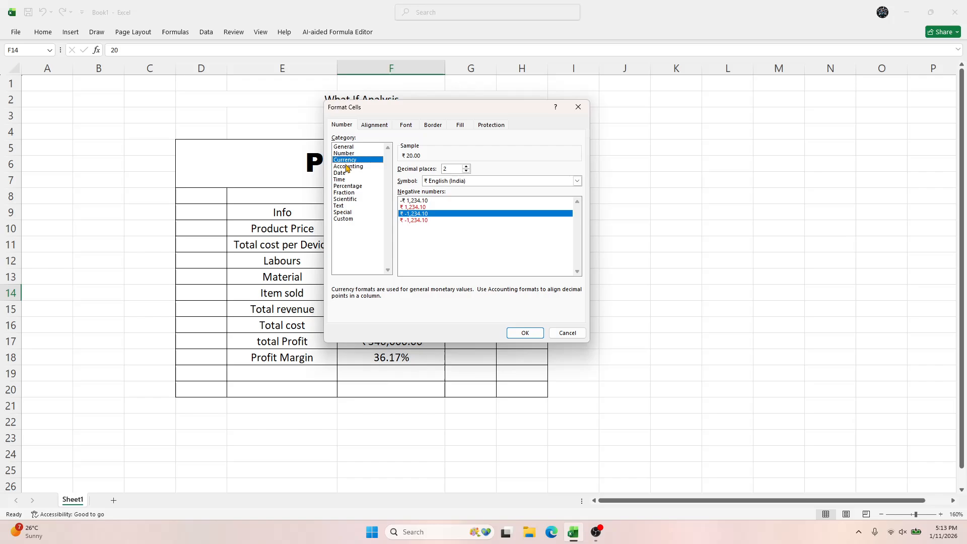
click(347, 147)
click(347, 153)
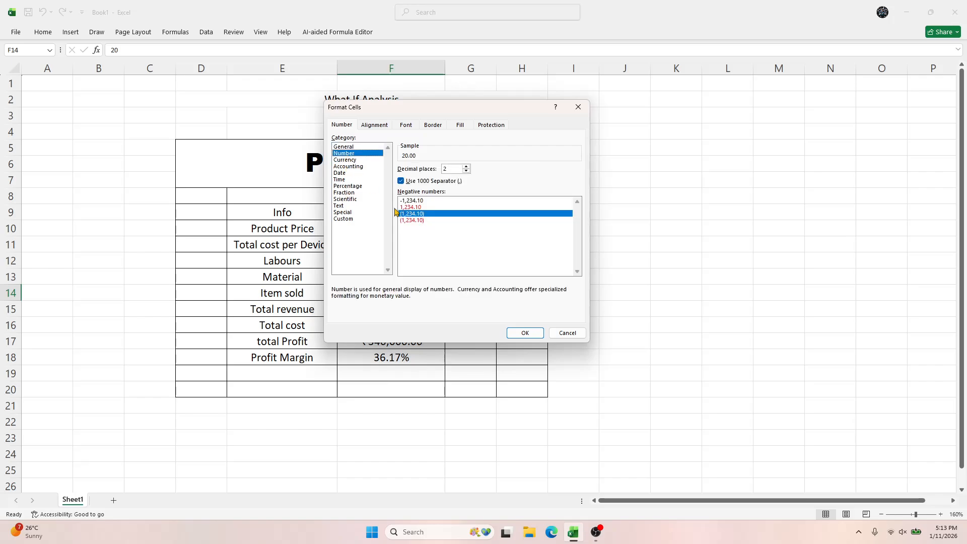
click(524, 334)
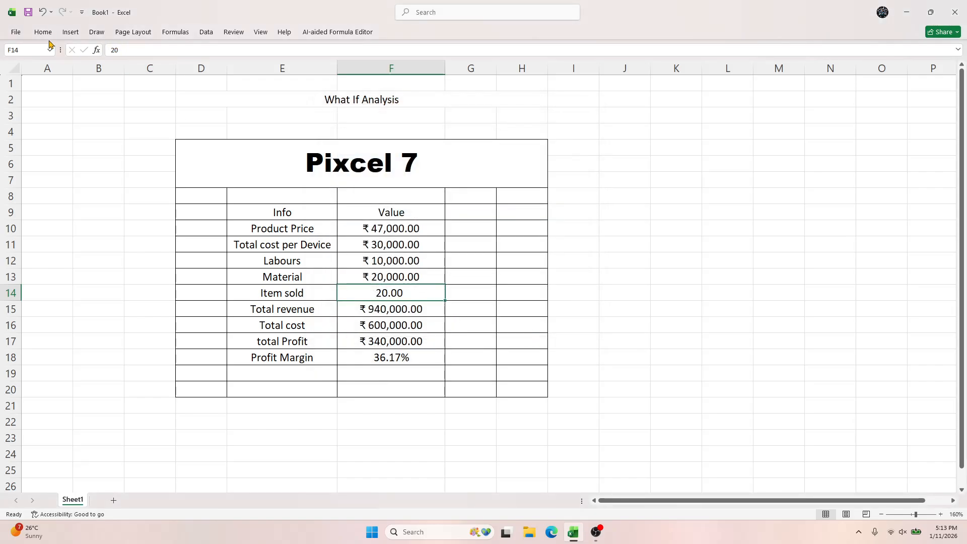
Step: Reduce the Item sold value in F14 to zero decimal places
click(42, 32)
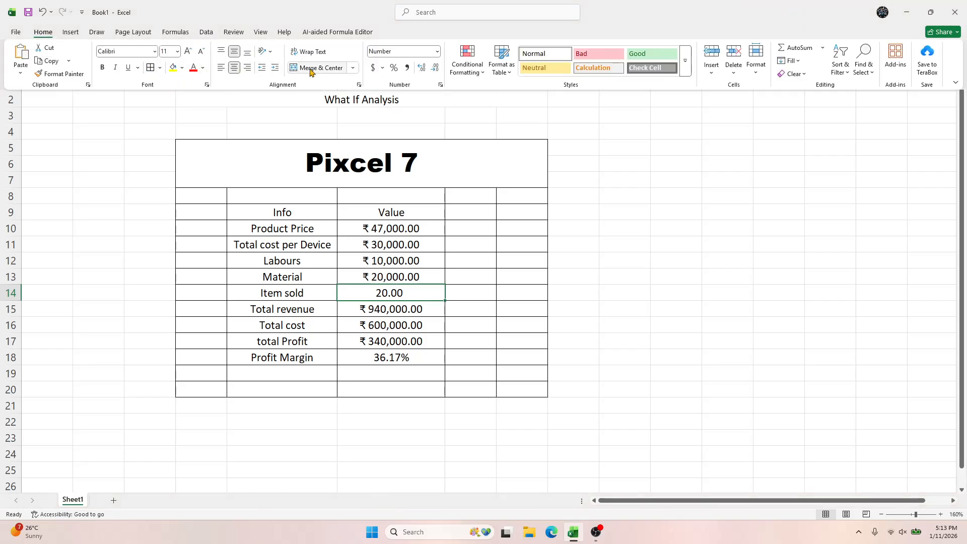
click(433, 72)
click(434, 72)
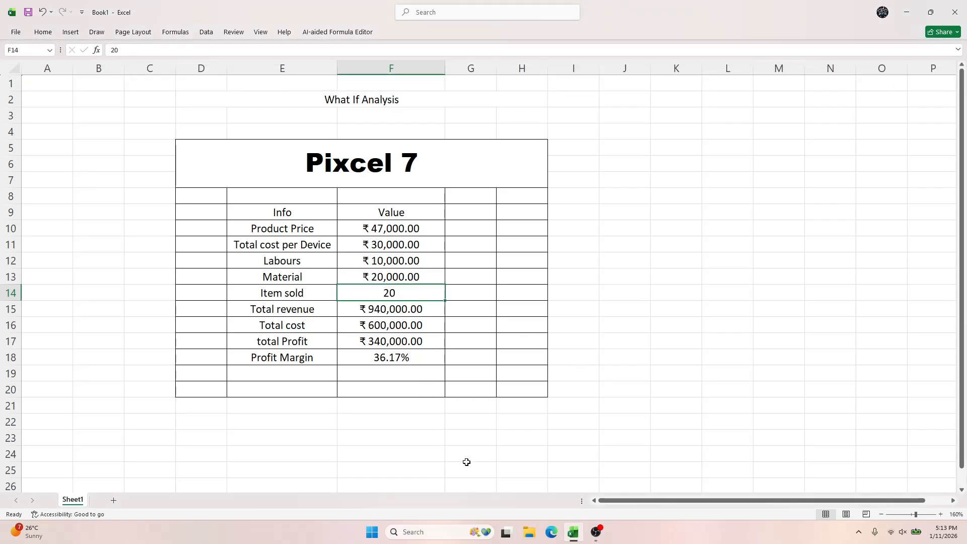
Step: Examine the Profit Margin formula, the Labours and Material inputs, and the Total cost per Device formula in F11
click(382, 361)
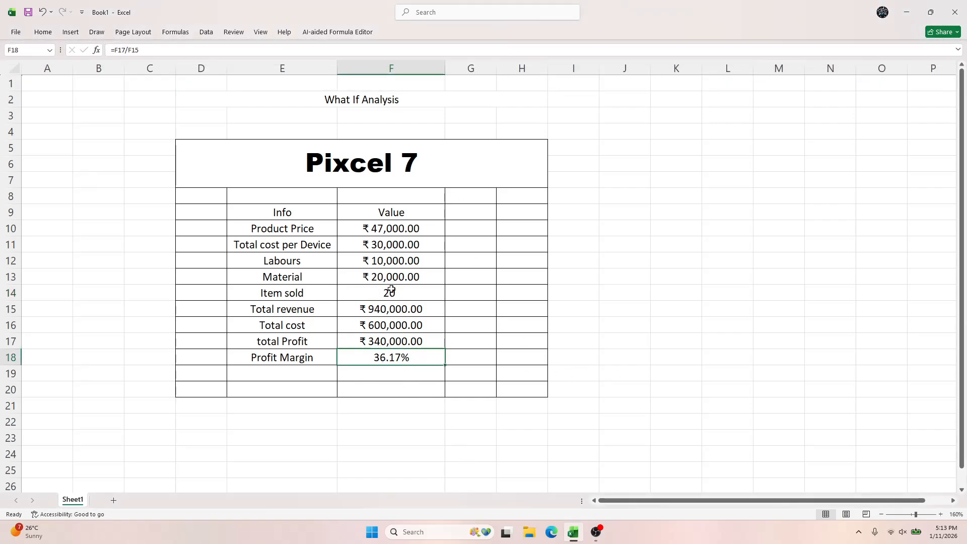
double_click(389, 262)
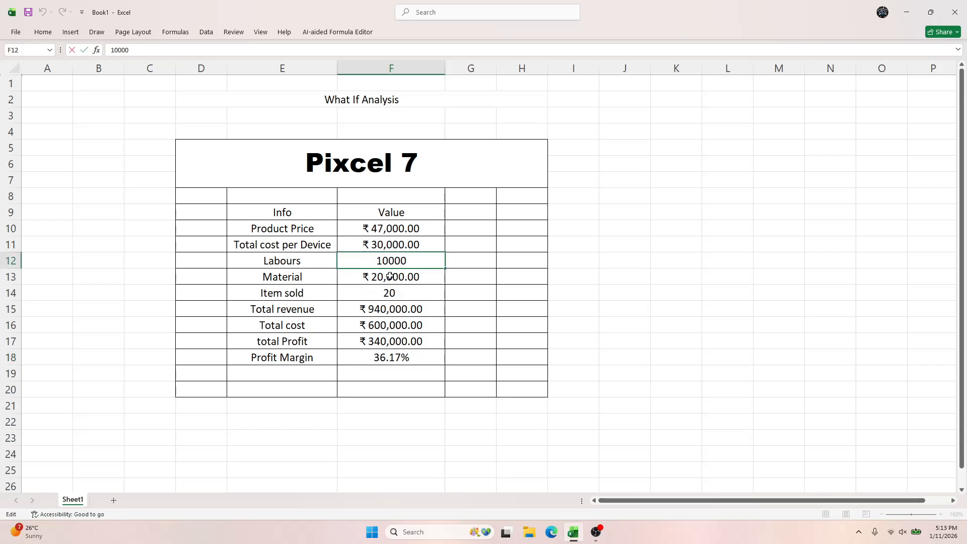
double_click(390, 276)
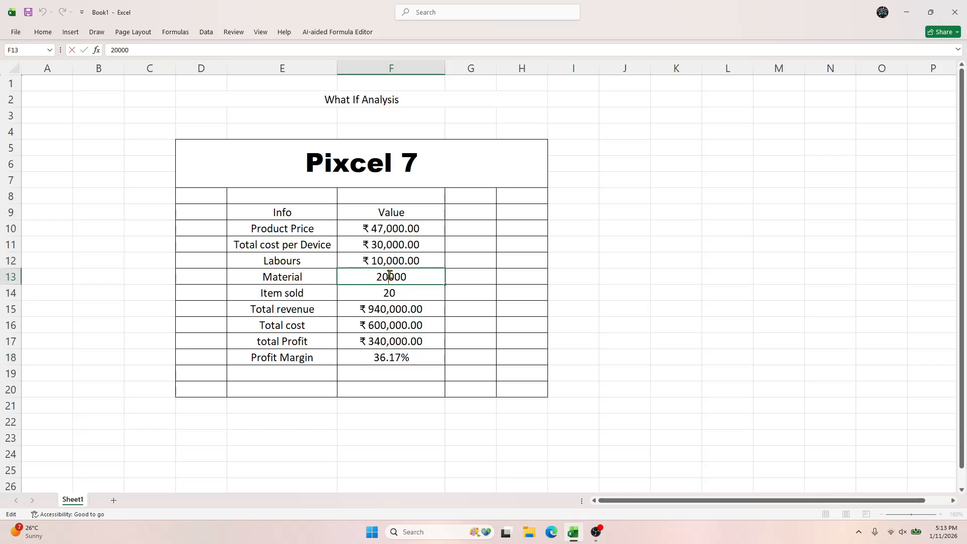
click(389, 246)
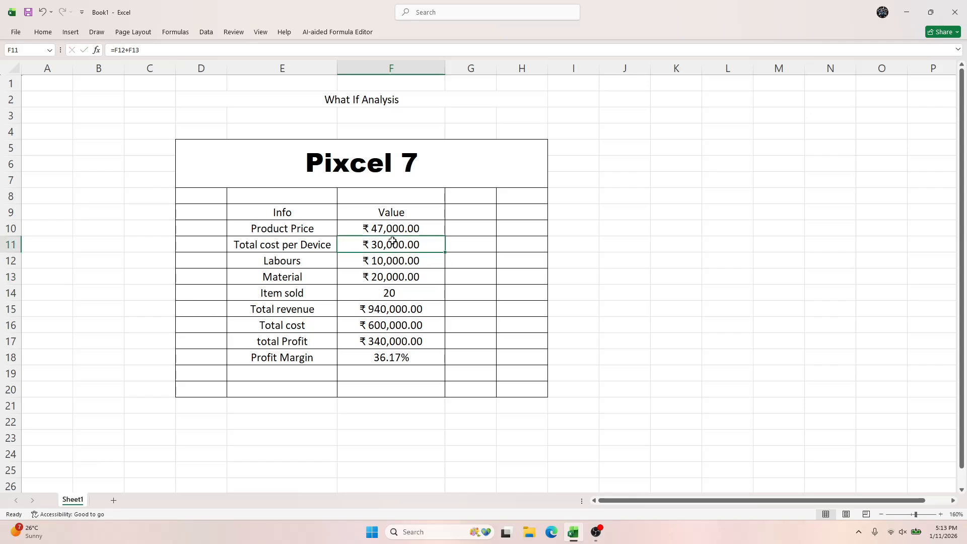
double_click(392, 246)
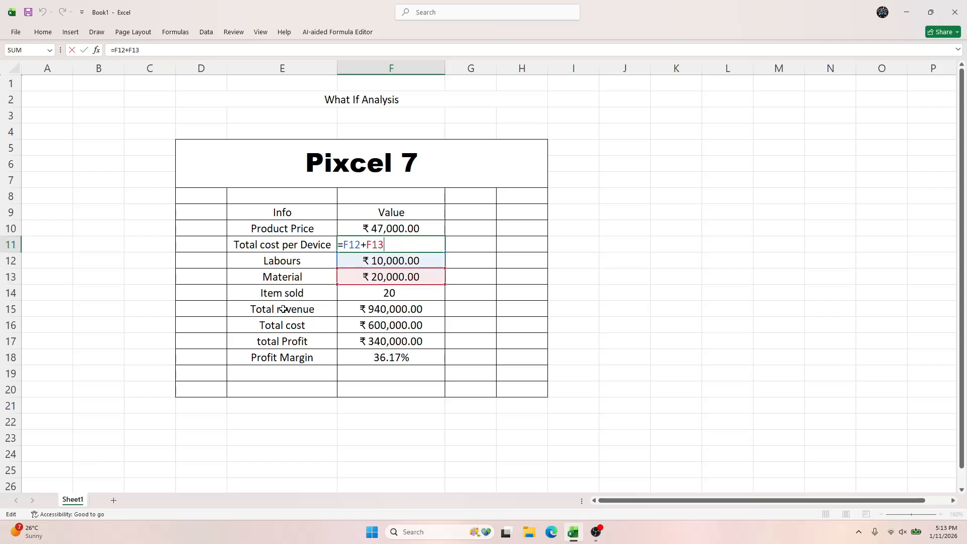
key(Return)
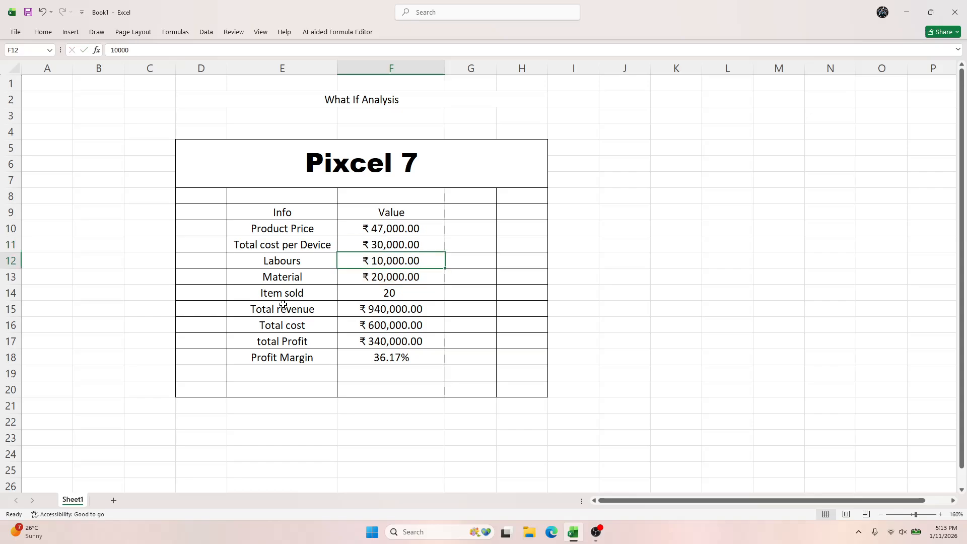
Step: Set the Material cost in F13 to 20,193
click(379, 276)
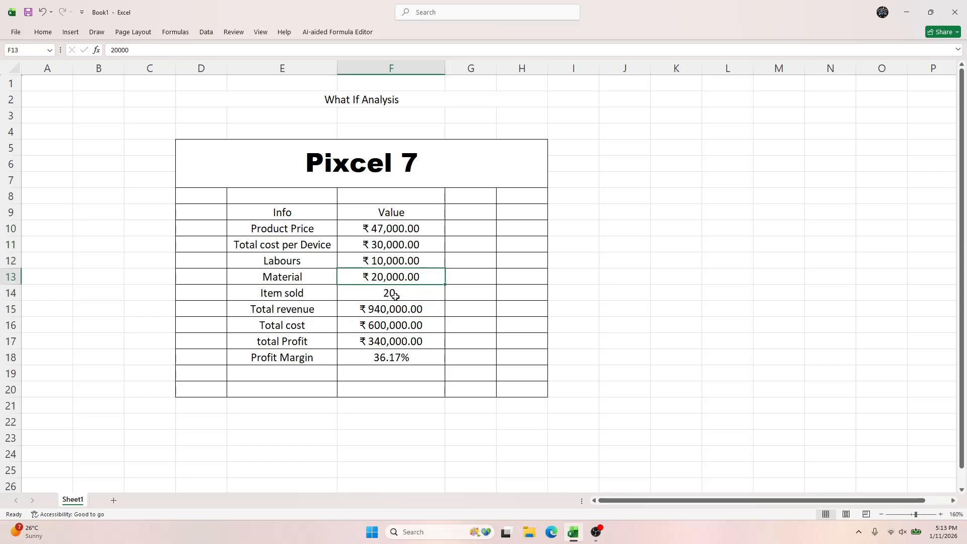
double_click(390, 277)
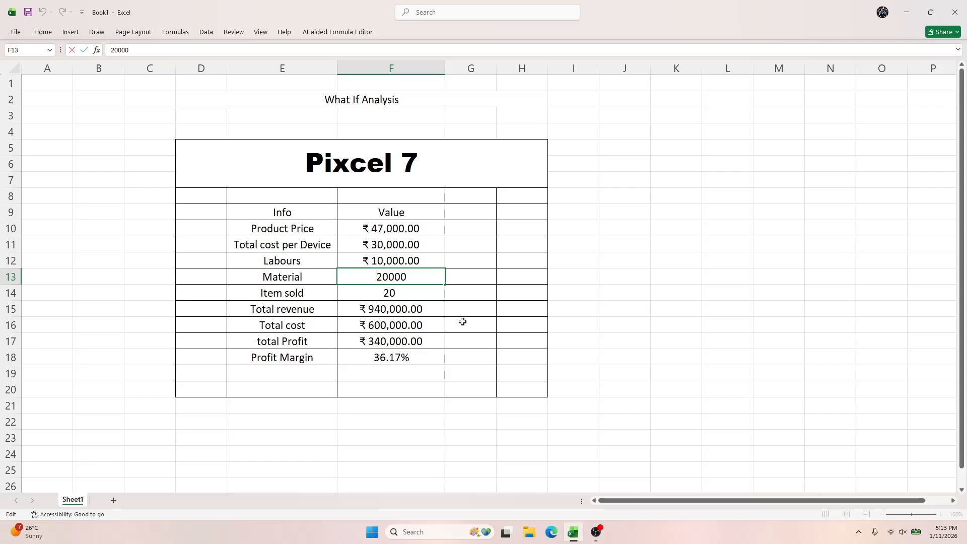
key(shift+End)
text(2)
text(0,19)
text(3)
key(Return)
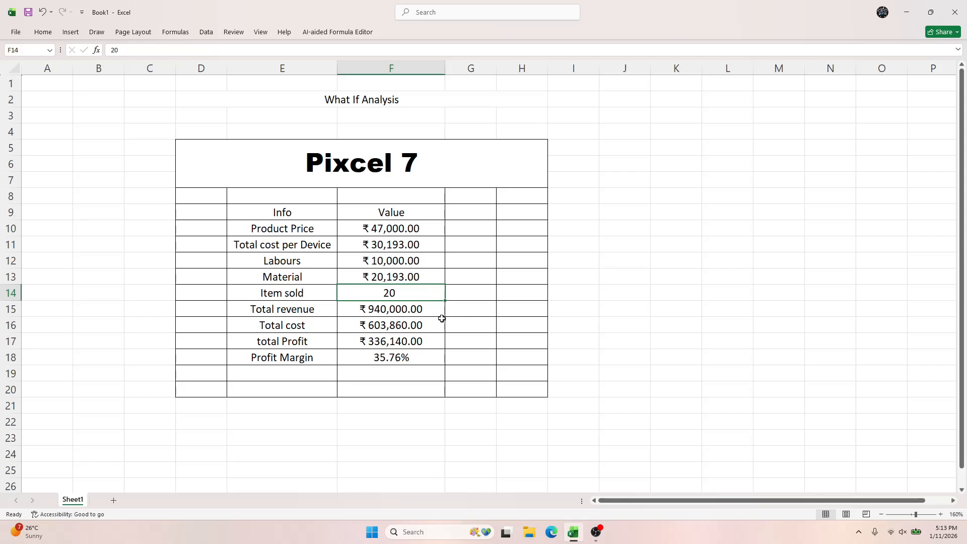
Step: Examine the Total revenue formula in F15 and the Product Price value it refers to
click(410, 310)
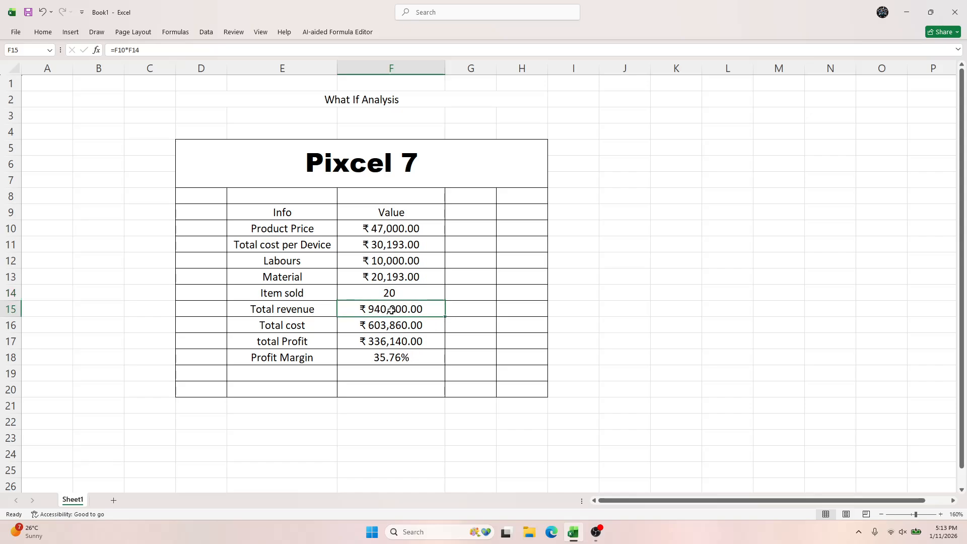
double_click(392, 309)
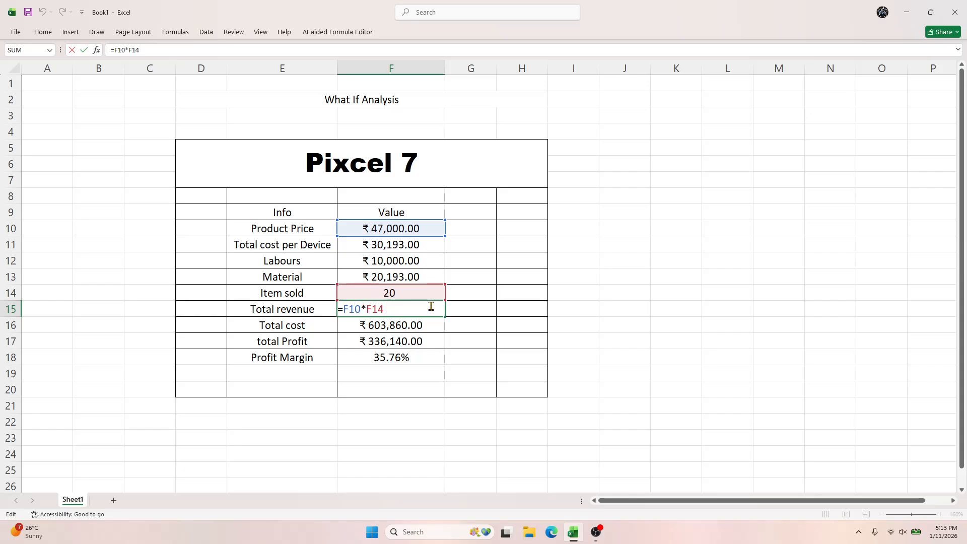
key(Return)
double_click(398, 229)
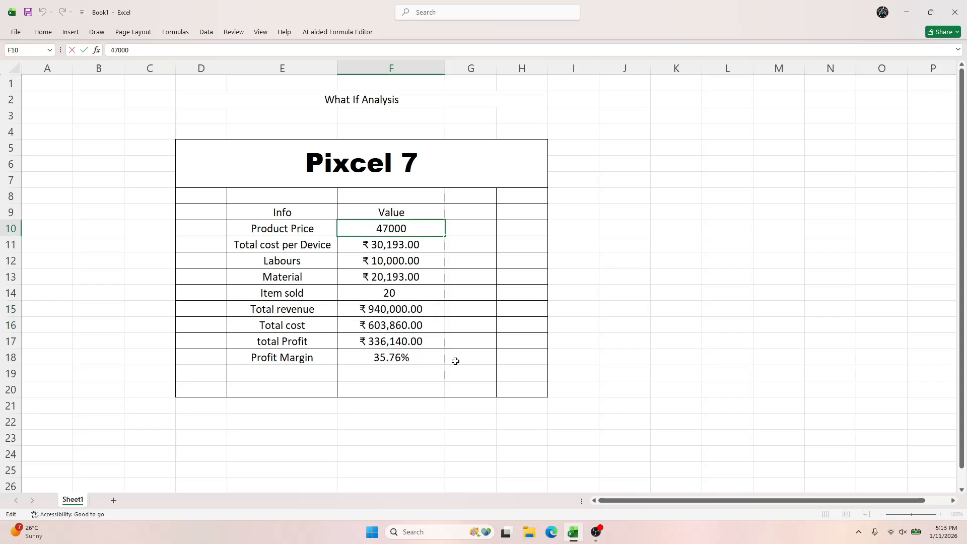
key(Return)
double_click(398, 227)
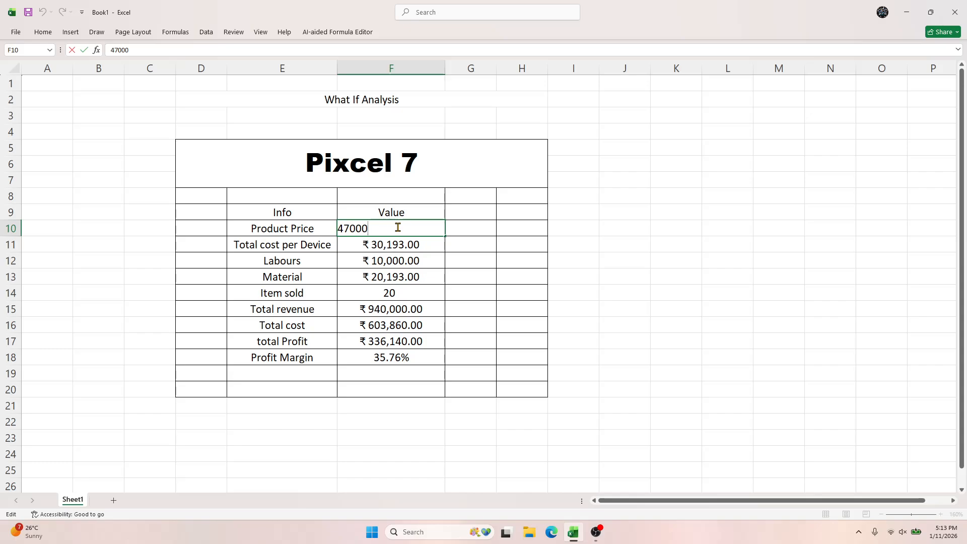
key(BackSpace)
key(BackSpace)
key(BackSpace)
key(BackSpace)
key(BackSpace)
key(ctrl+z)
key(Return)
key(Down)
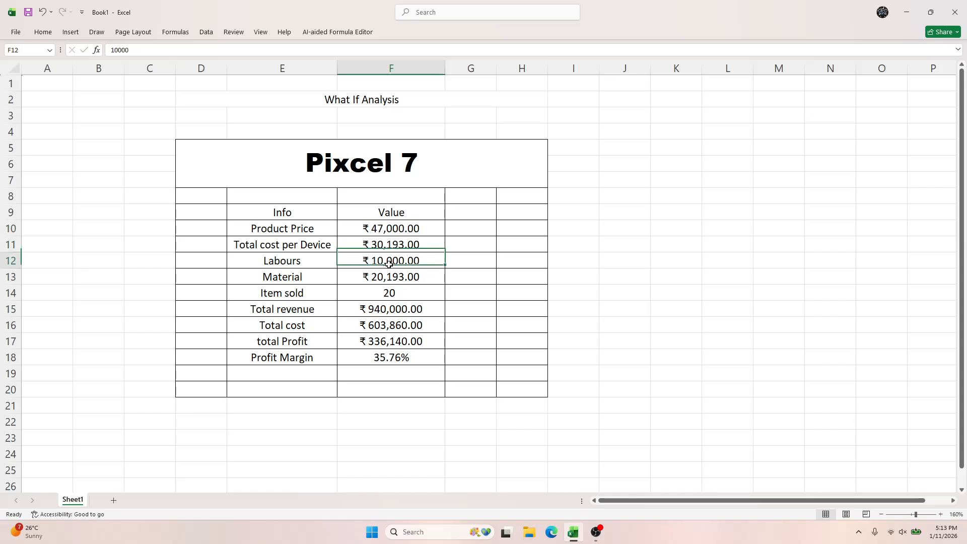
Step: Examine the Product Price value in F10 and the Profit Margin formula in F18
key(Down)
click(395, 230)
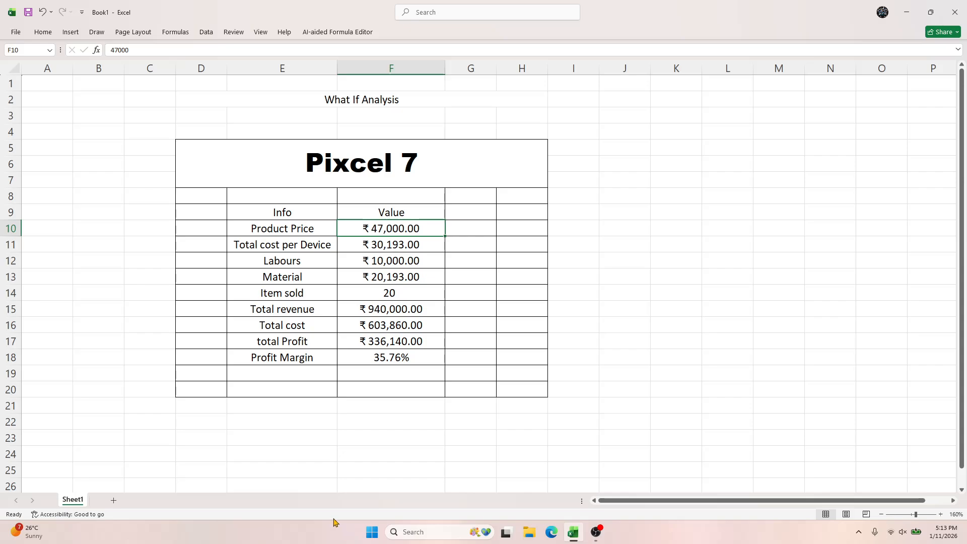
click(304, 368)
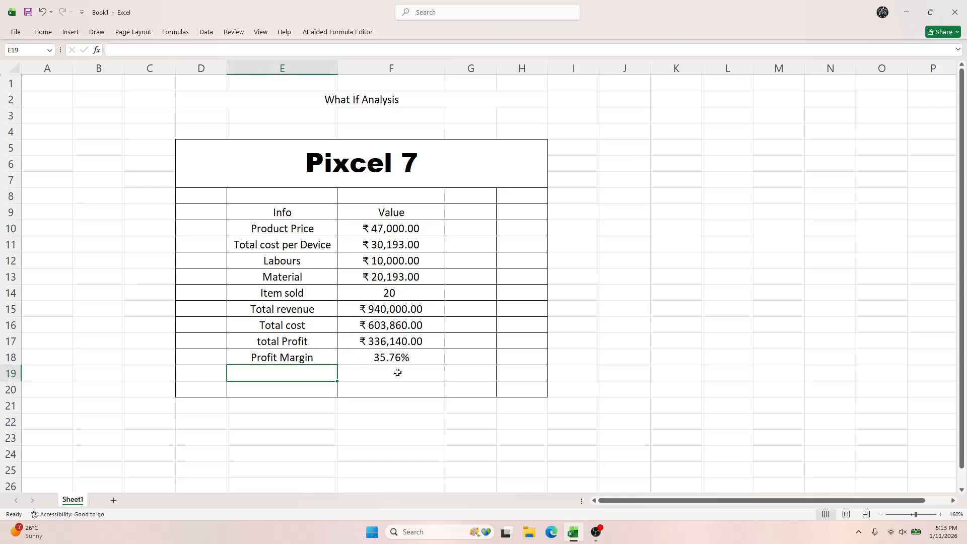
double_click(389, 357)
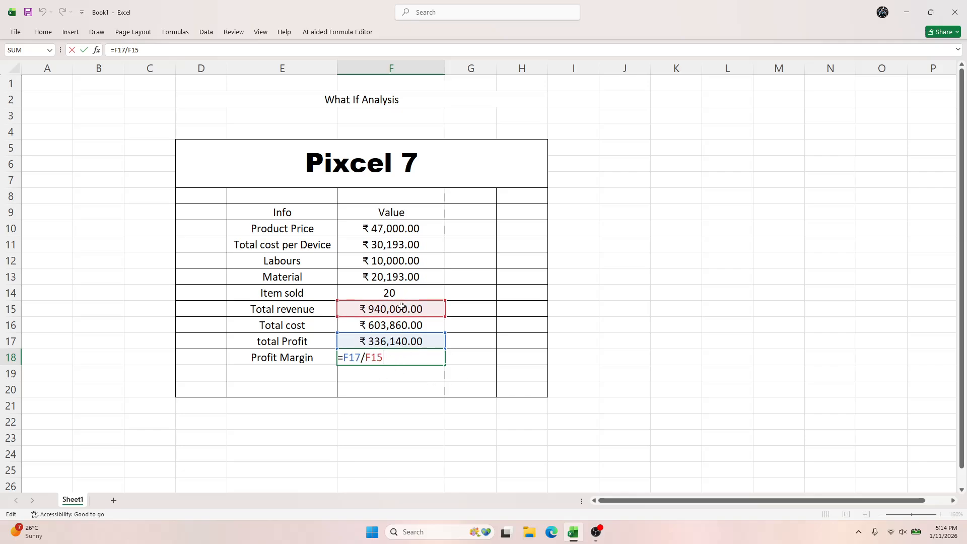
key(Return)
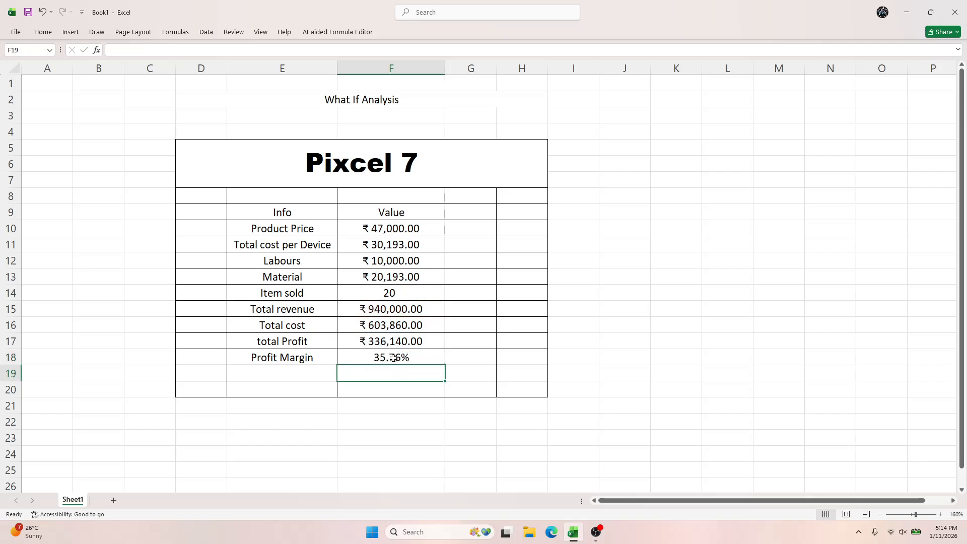
Step: Enter a test formula in E23 that divides total Profit by Total revenue, =F17/F15
text(=)
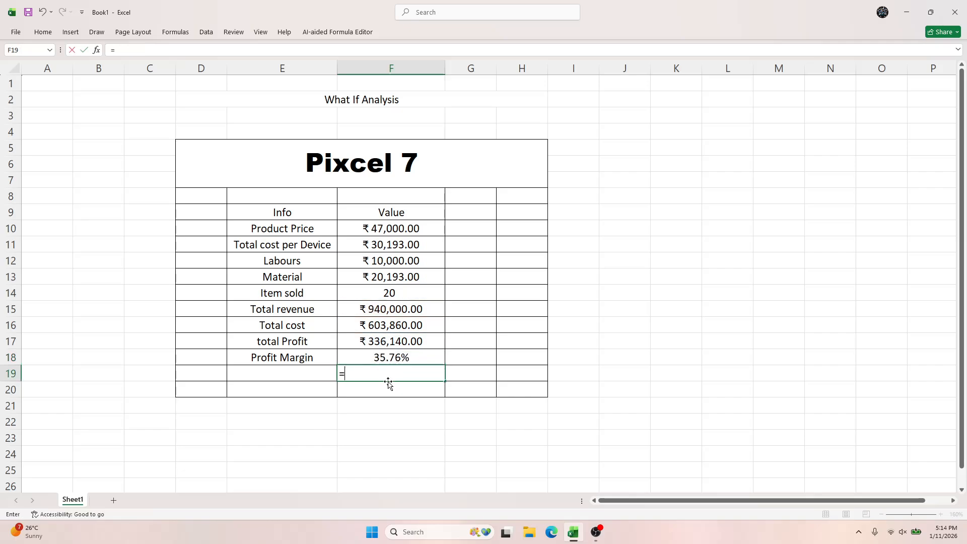
key(Escape)
click(303, 437)
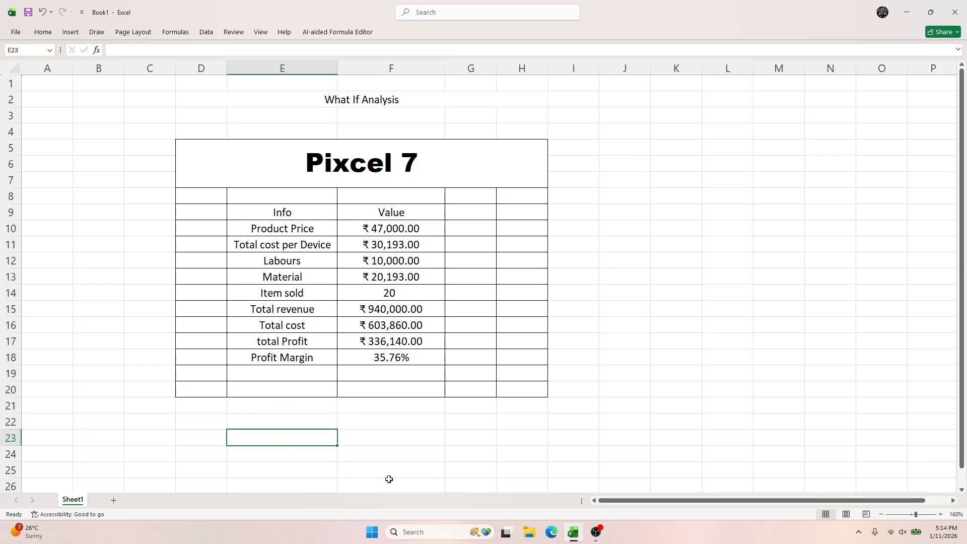
text(=)
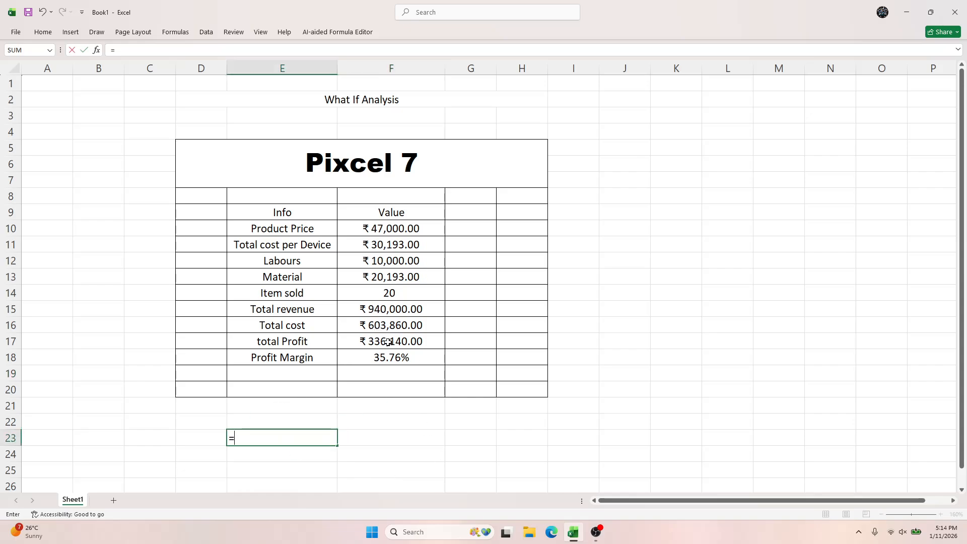
click(386, 341)
text(/)
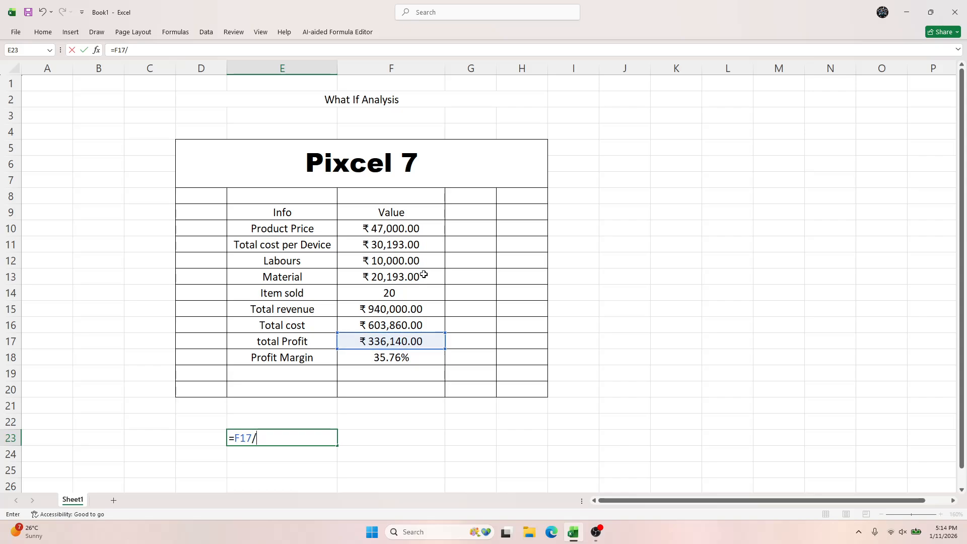
click(389, 309)
key(Return)
click(307, 442)
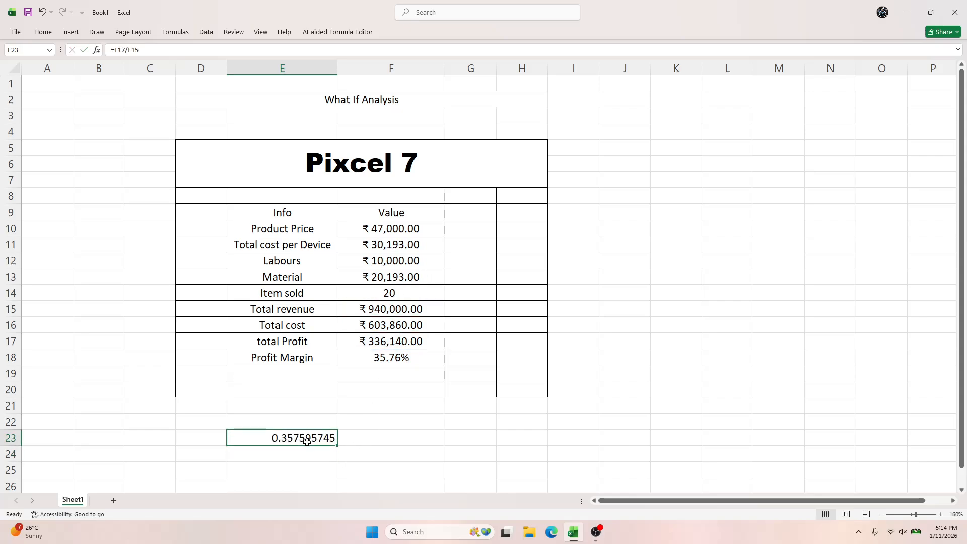
Step: Format the test calculation in E23 as a Percentage
click(44, 32)
right_click(292, 439)
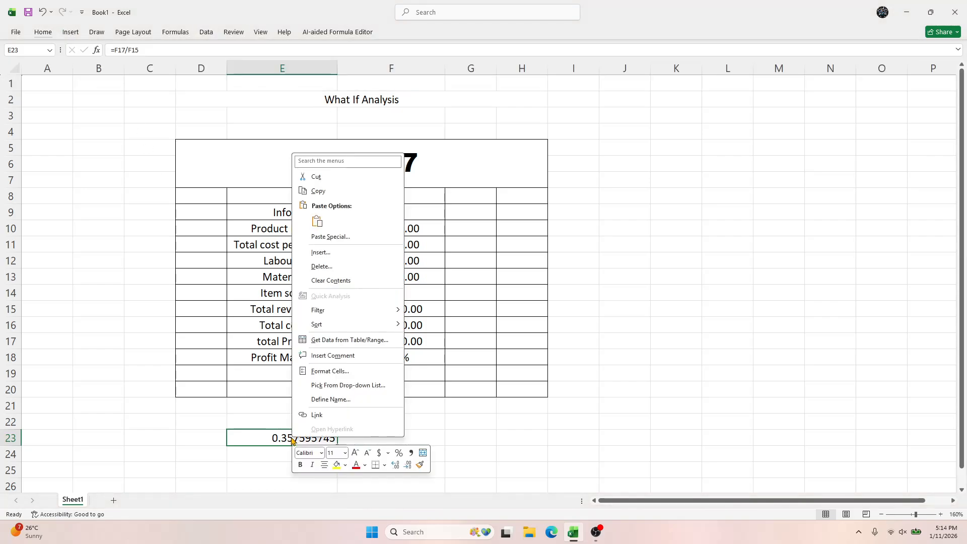
click(346, 371)
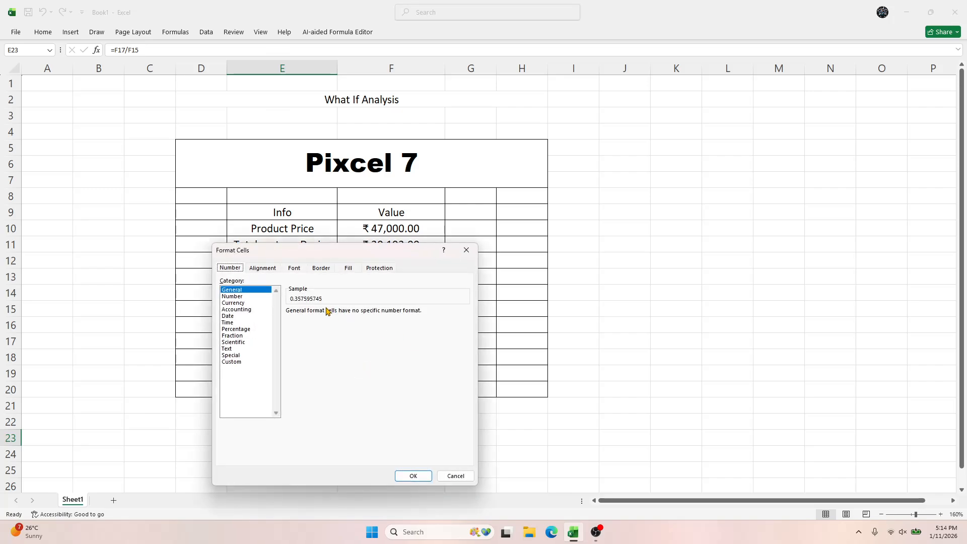
click(235, 329)
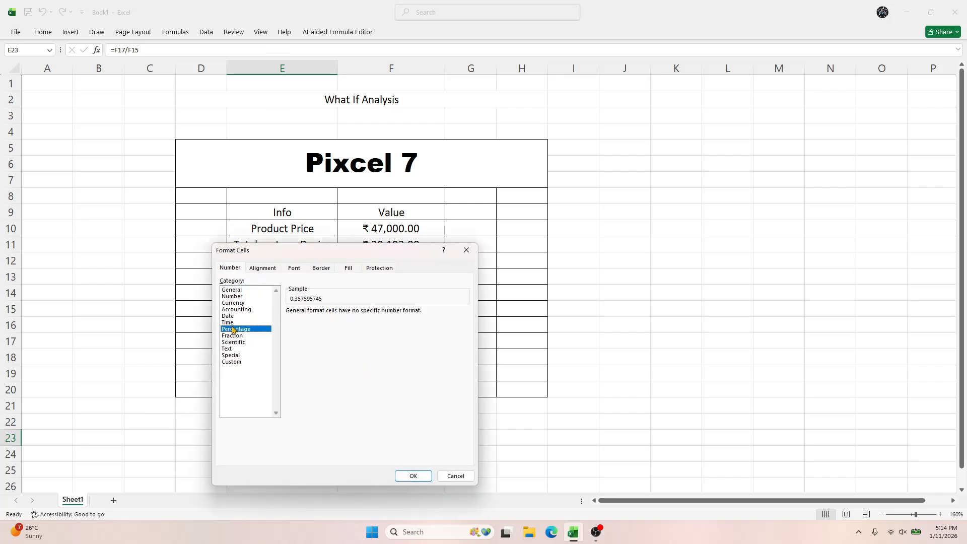
click(413, 477)
Step: Clear the test calculation from E22:E24
drag(300, 419, 332, 457)
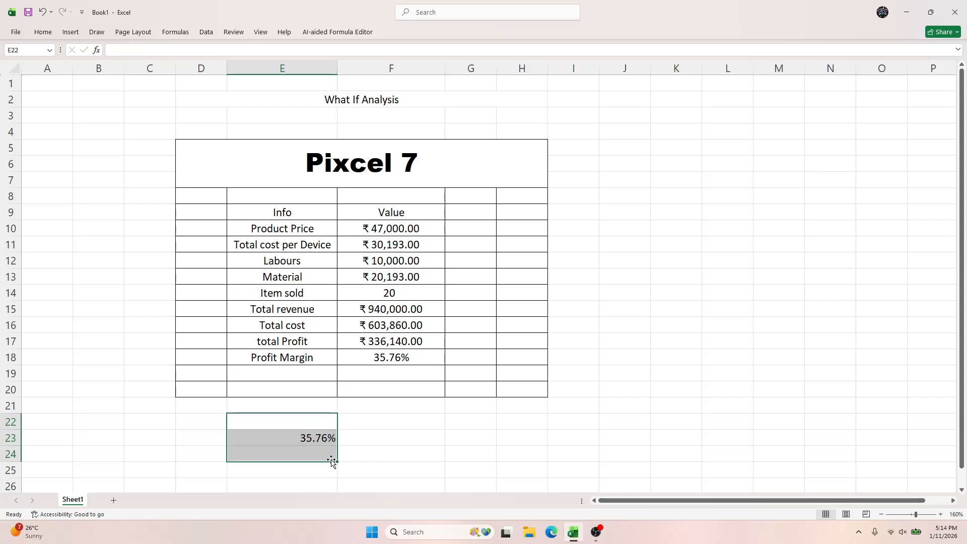
key(Delete)
click(412, 440)
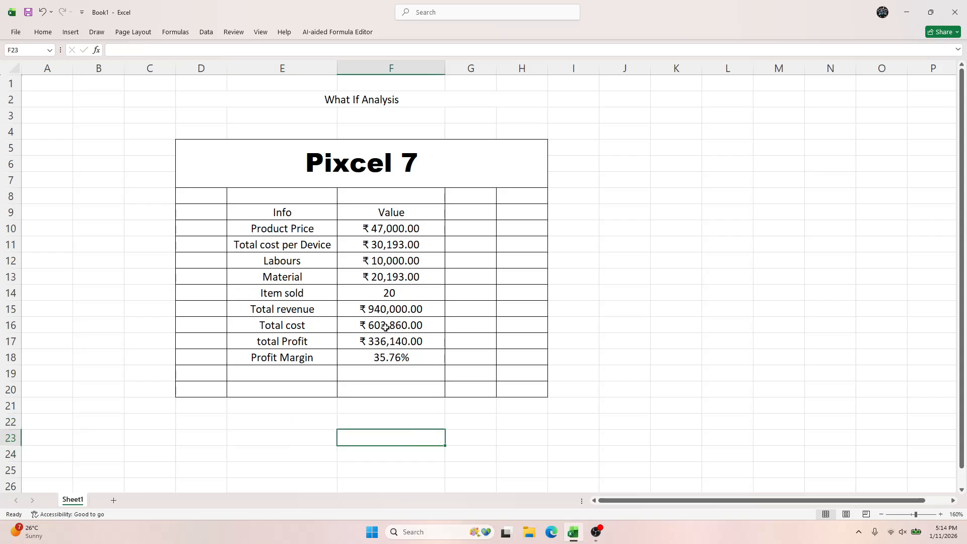
click(398, 373)
drag(289, 217, 426, 358)
click(756, 389)
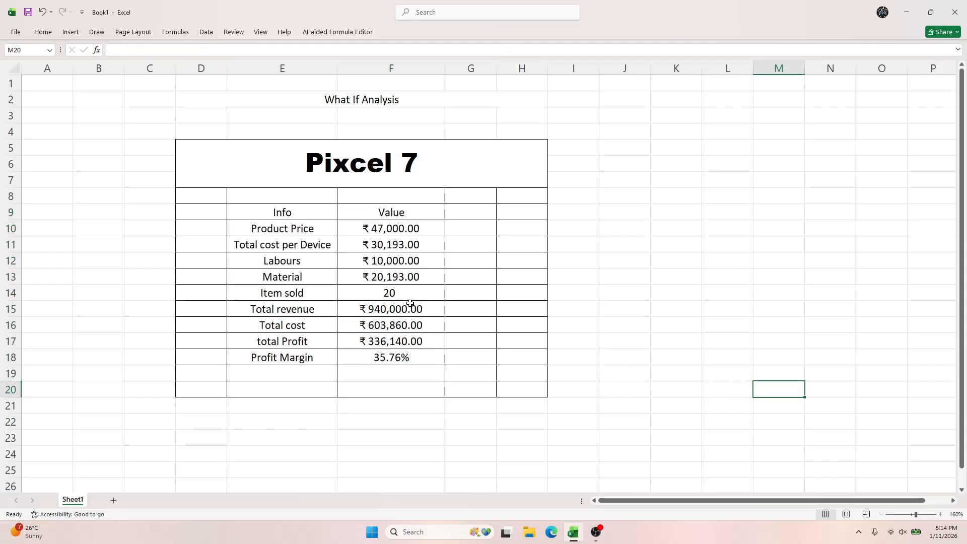
Step: Enter the scenario labels Good, Normal and Worst in cells J7 to J9
drag(628, 179, 617, 197)
click(637, 182)
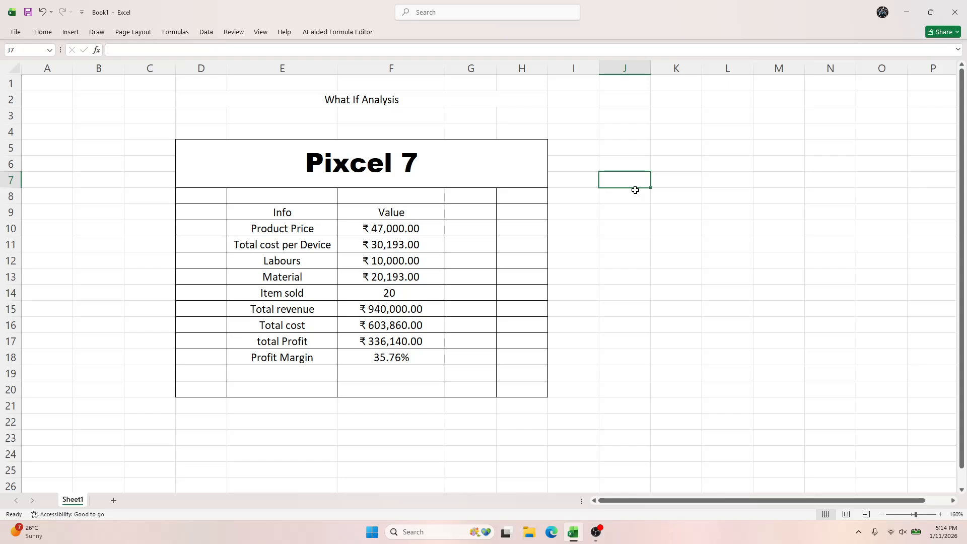
text(Good)
key(Return)
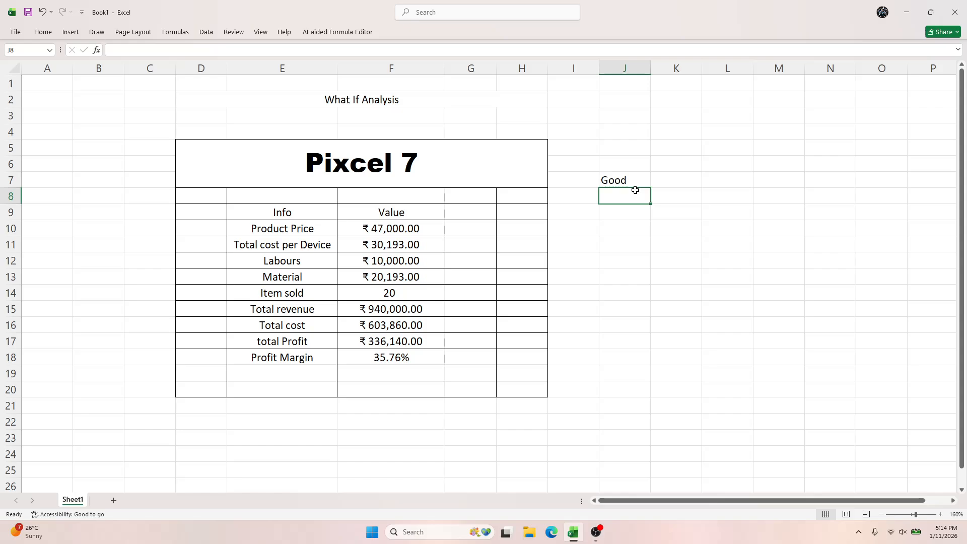
text(Normal)
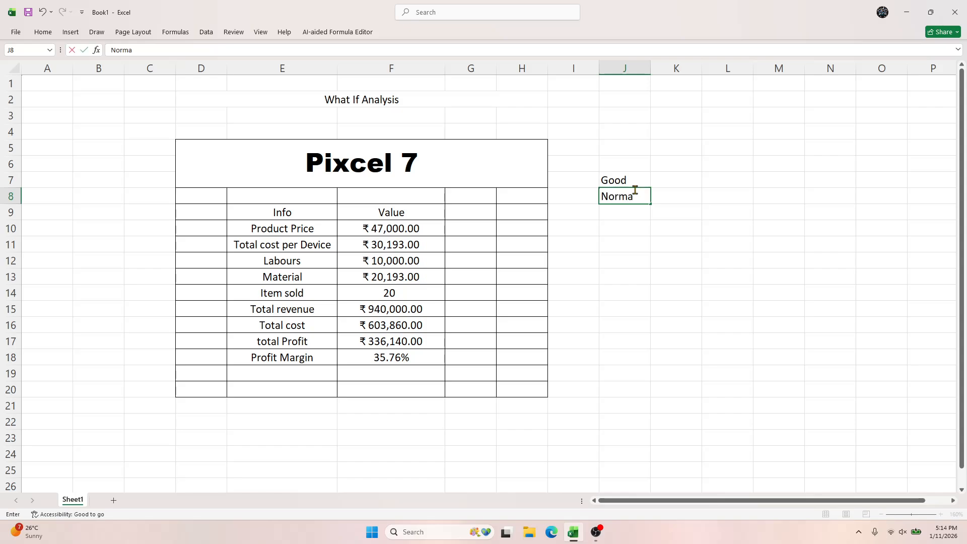
key(Return)
text(Worst)
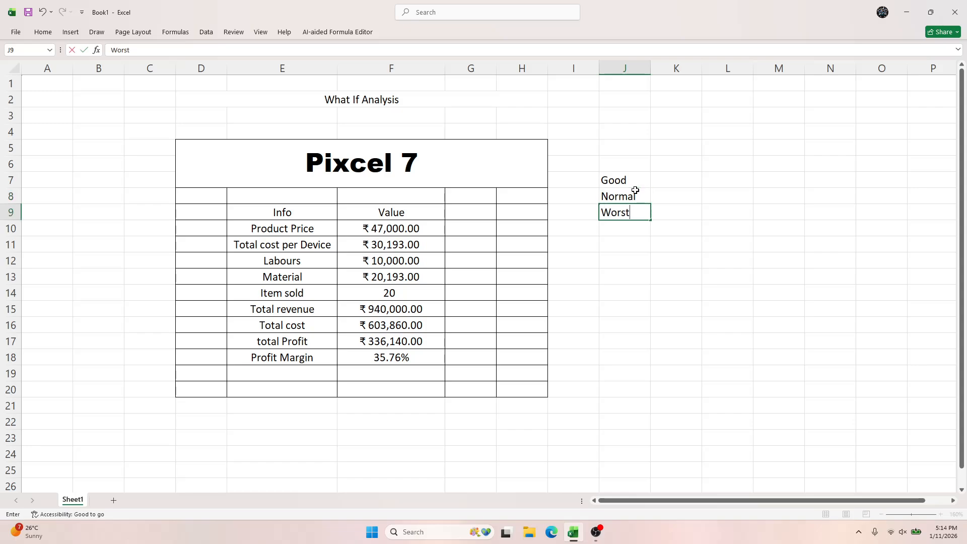
key(Return)
Step: Enter the scenario prices 55000, 45000 and 37000 in K7 to K9 beside the Good, Normal and Worst labels
drag(613, 170, 618, 212)
click(633, 182)
click(664, 179)
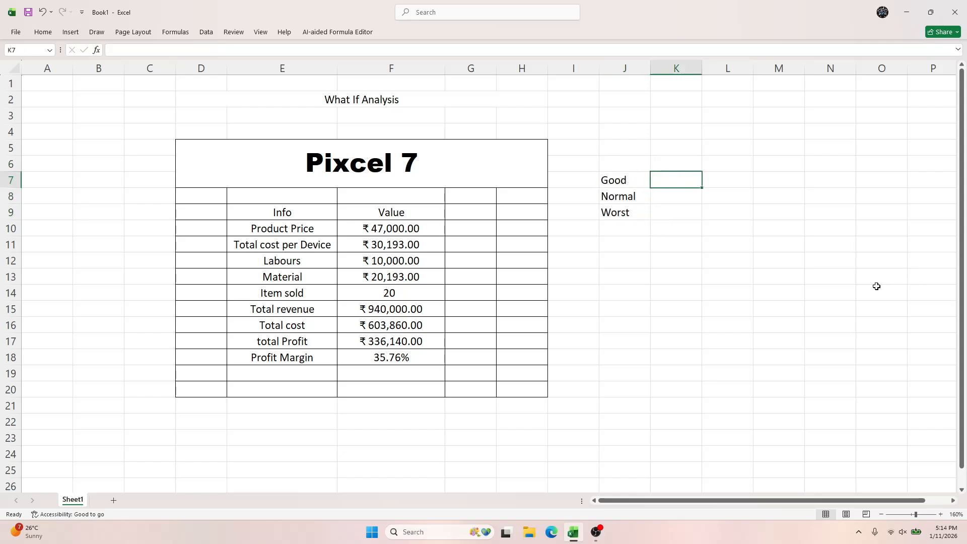
text(55000)
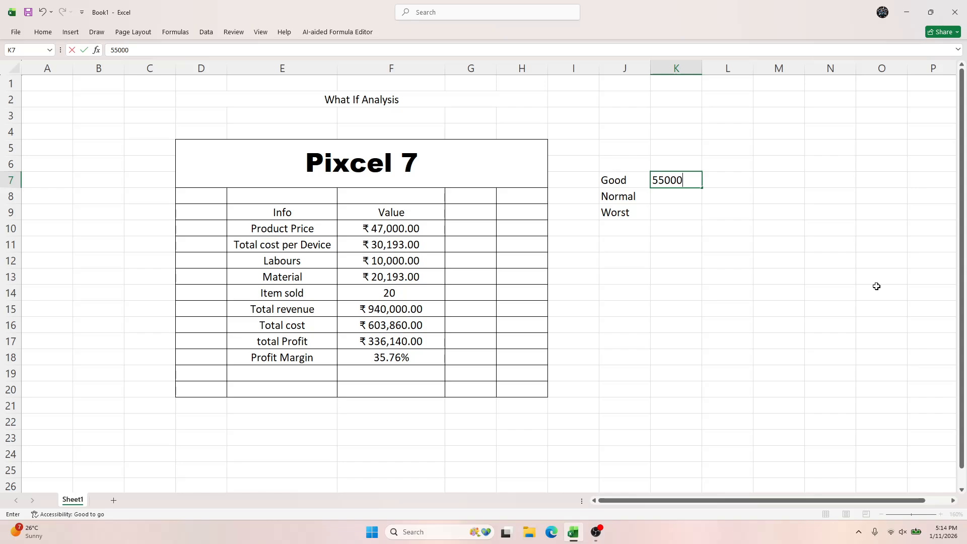
key(Return)
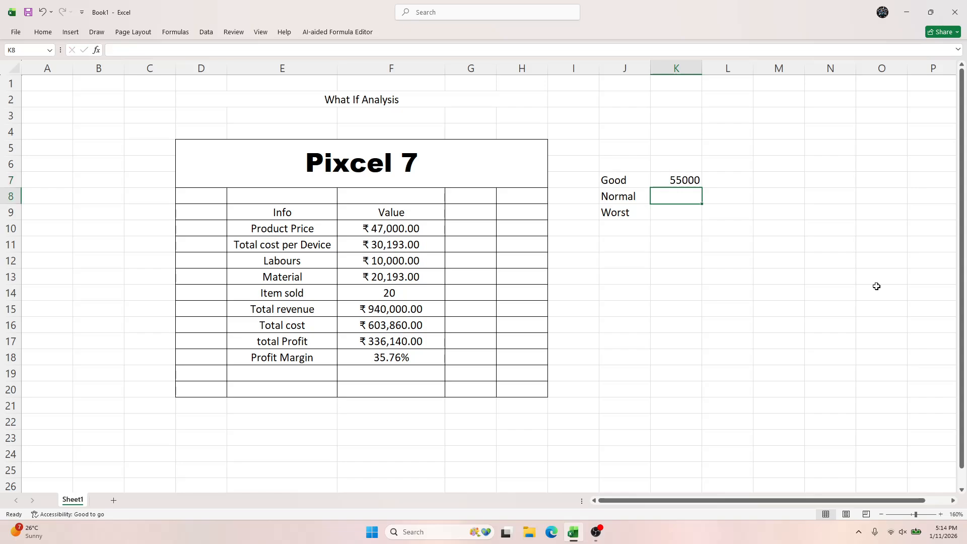
text(45000)
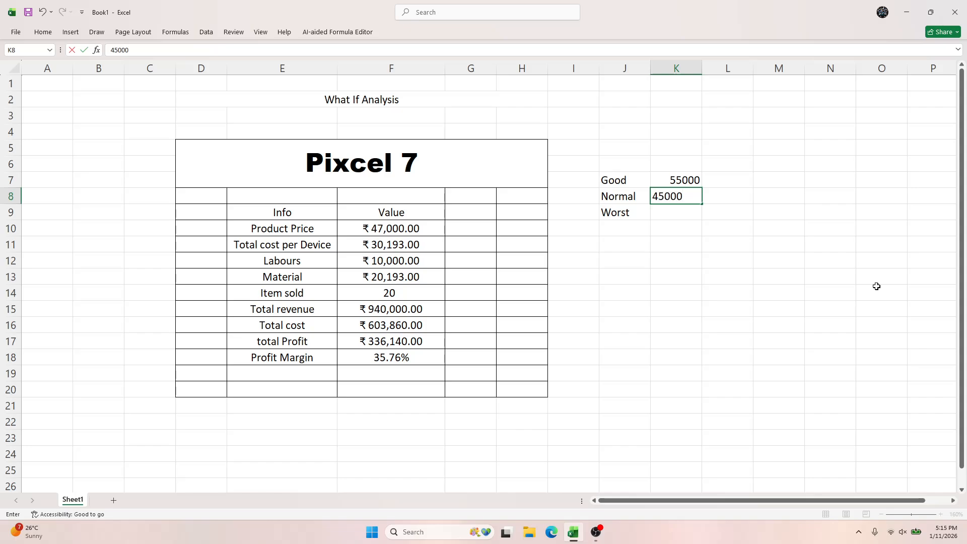
key(Return)
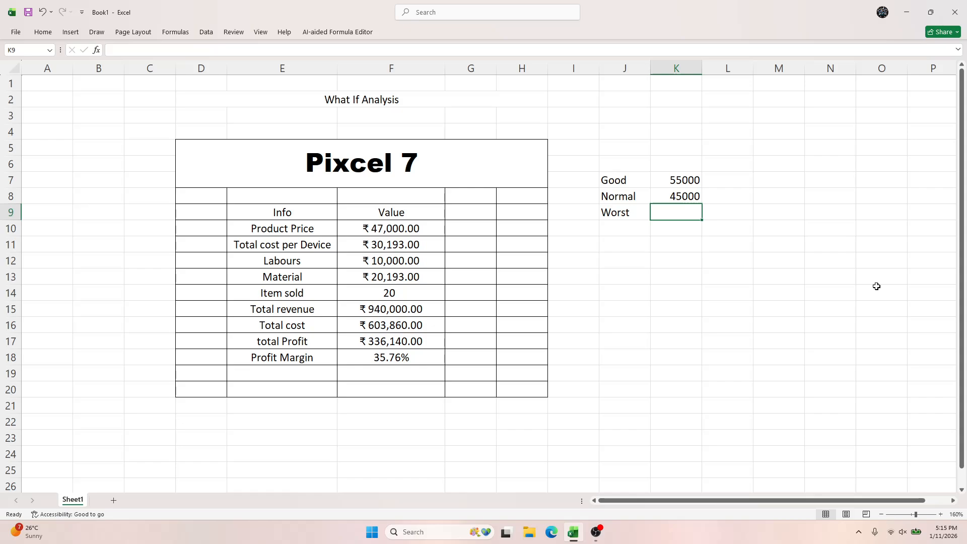
text(3)
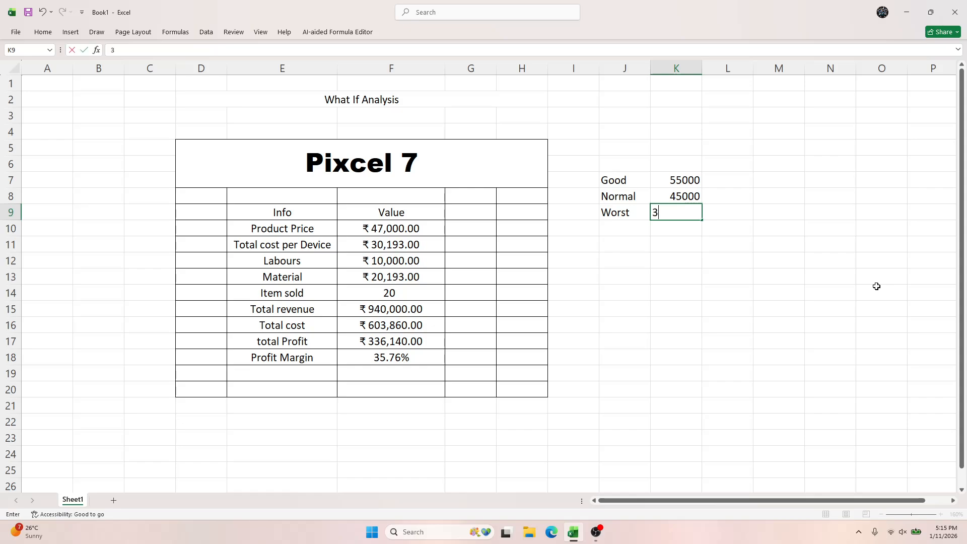
text(7000)
key(Return)
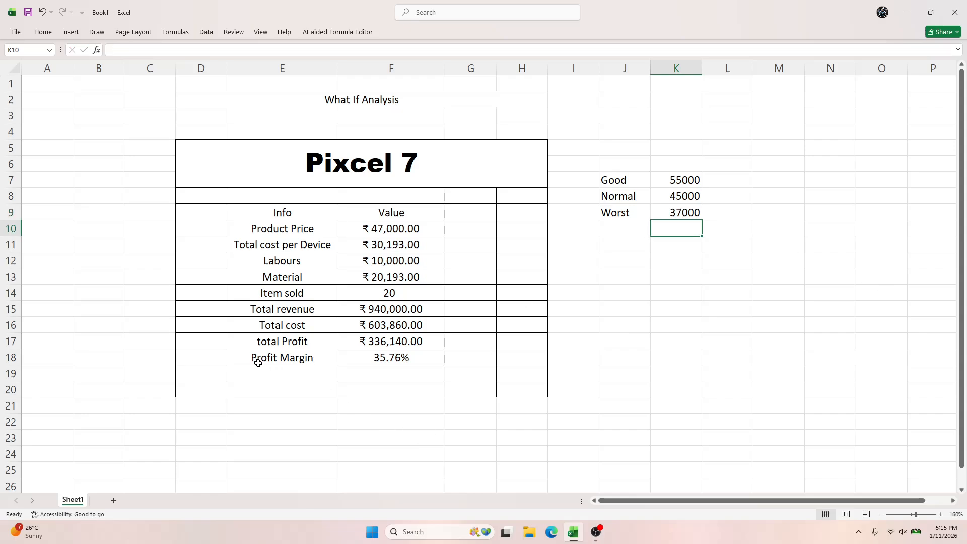
Step: Open the Scenario Manager from What-If Analysis and start adding a new scenario
drag(257, 360, 360, 361)
click(636, 419)
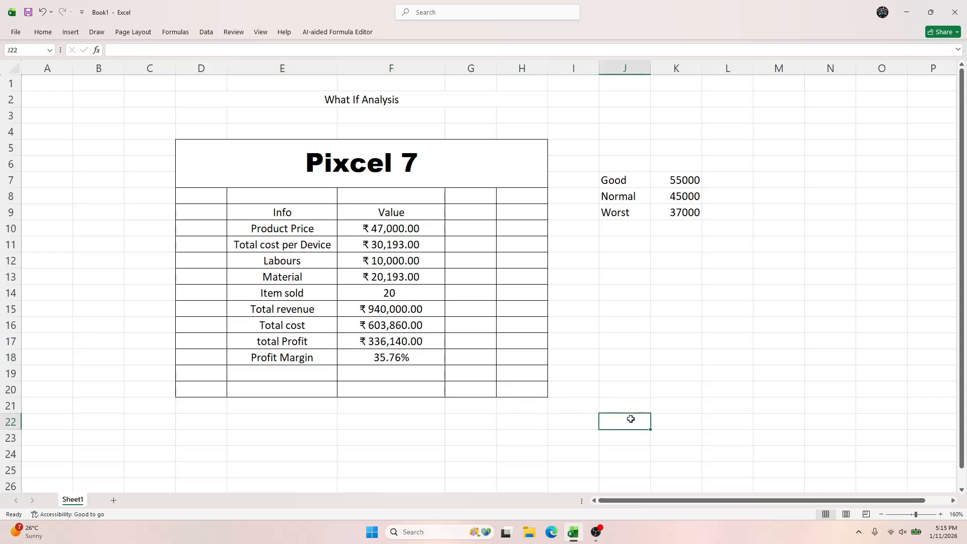
click(43, 32)
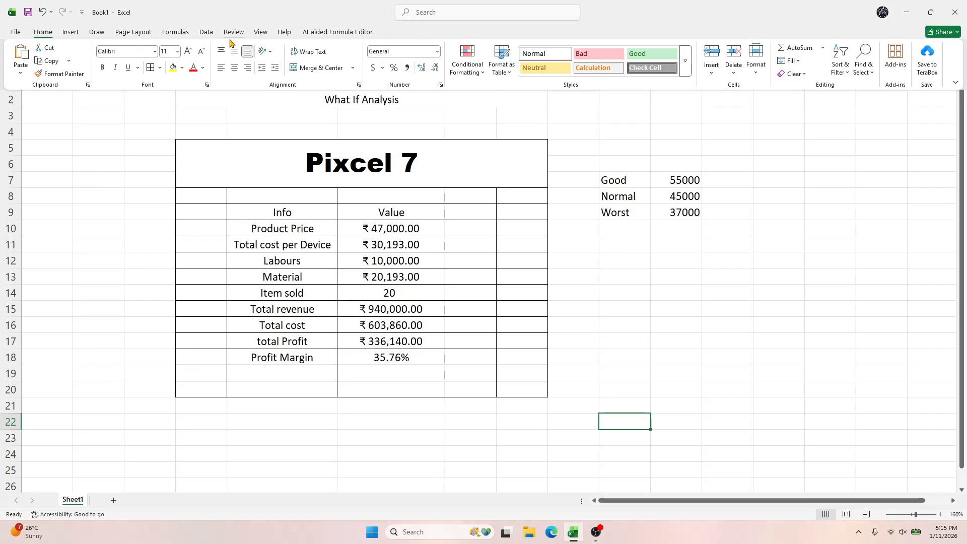
click(206, 32)
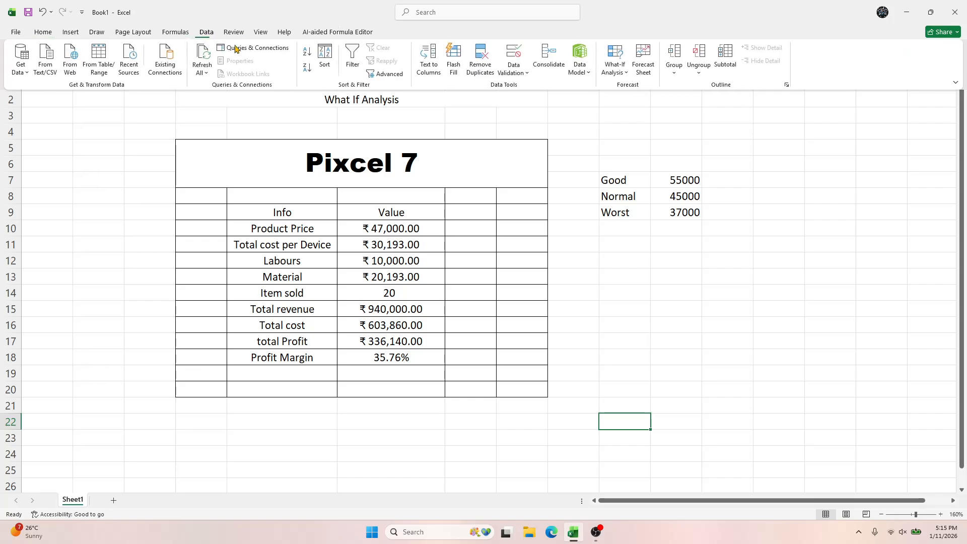
click(615, 71)
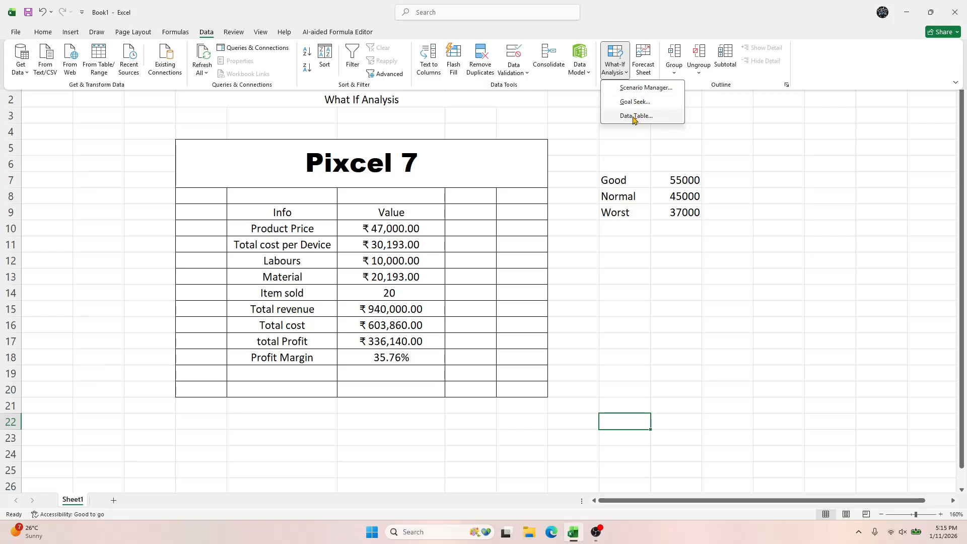
click(639, 91)
drag(773, 201, 645, 263)
click(770, 294)
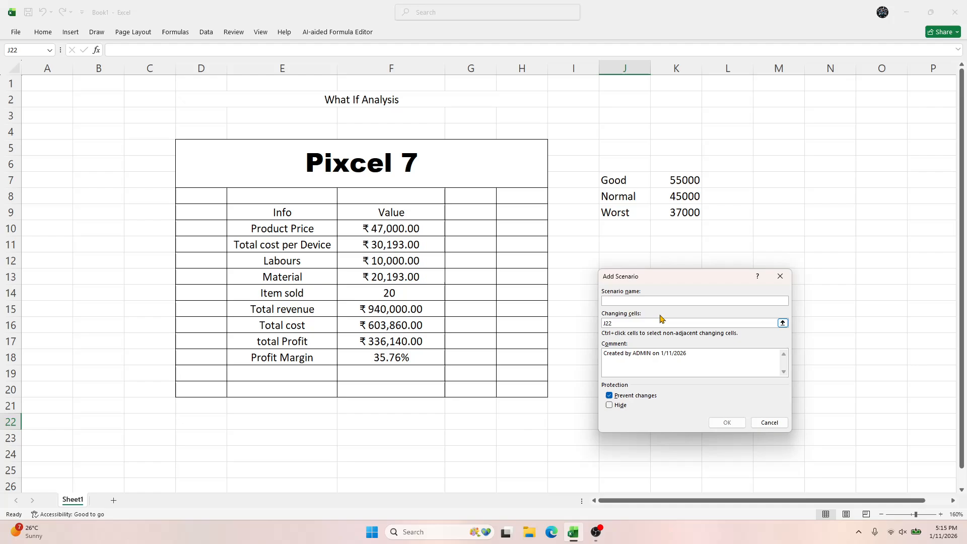
Step: Name the new scenario Good case and set the product price cell F10 as its changing cell
text(T)
key(BackSpace)
text(Good case)
click(634, 324)
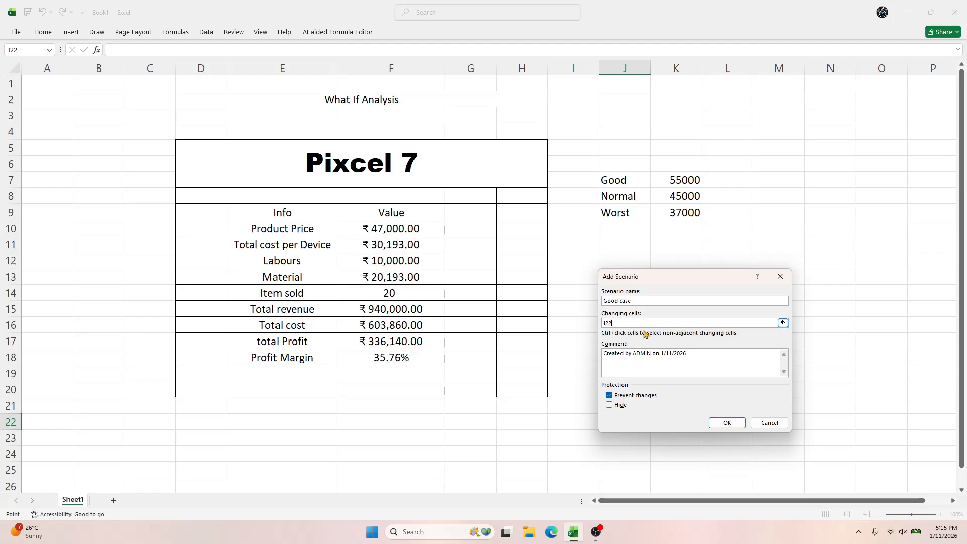
click(394, 228)
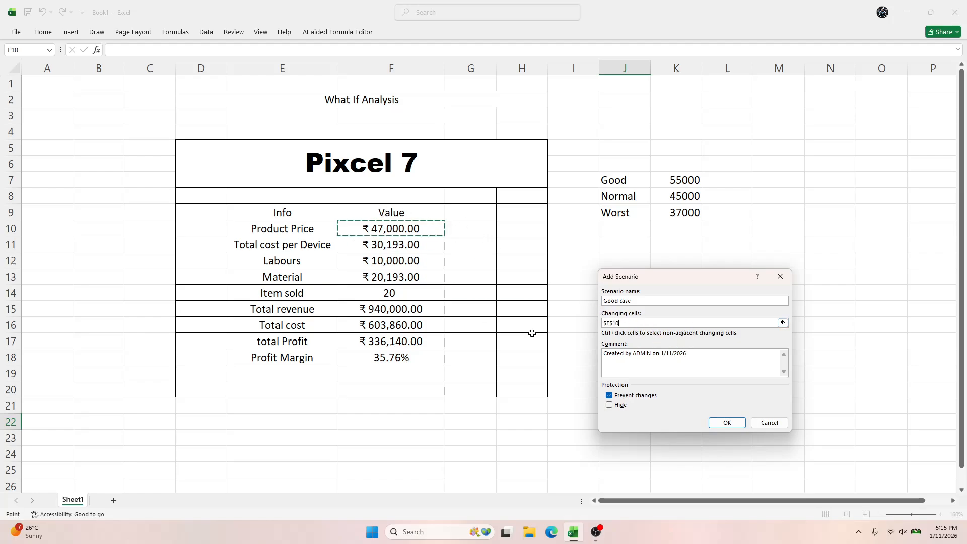
key(Tab)
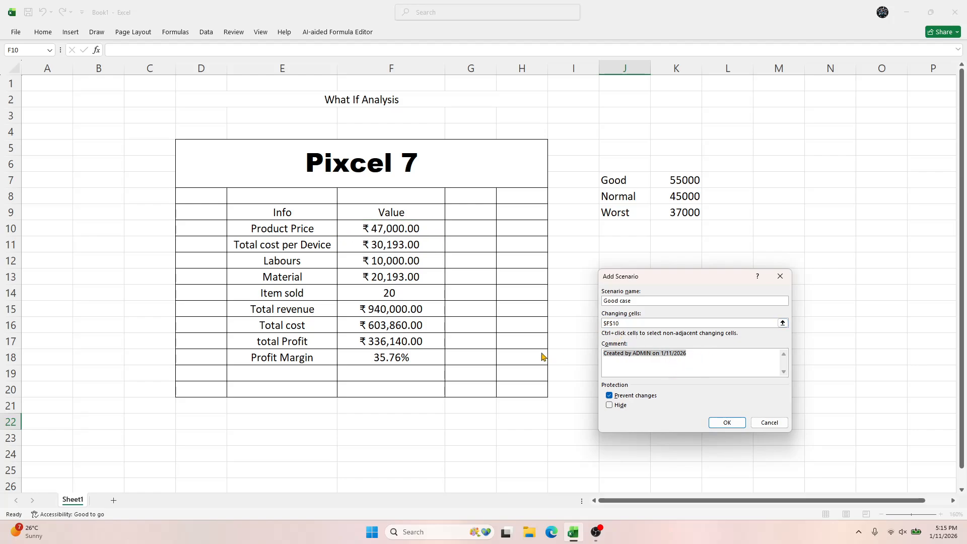
Step: Replace the scenario's comment with "Good case = 55000" and proceed to the scenario values
drag(644, 300, 595, 302)
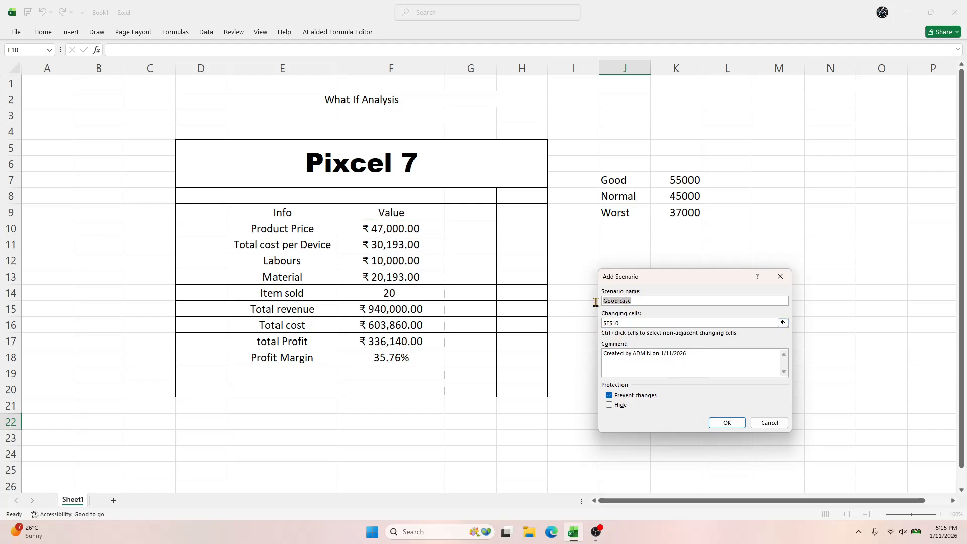
key(ctrl+c)
click(716, 365)
drag(717, 365, 597, 353)
key(ctrl+v)
click(727, 423)
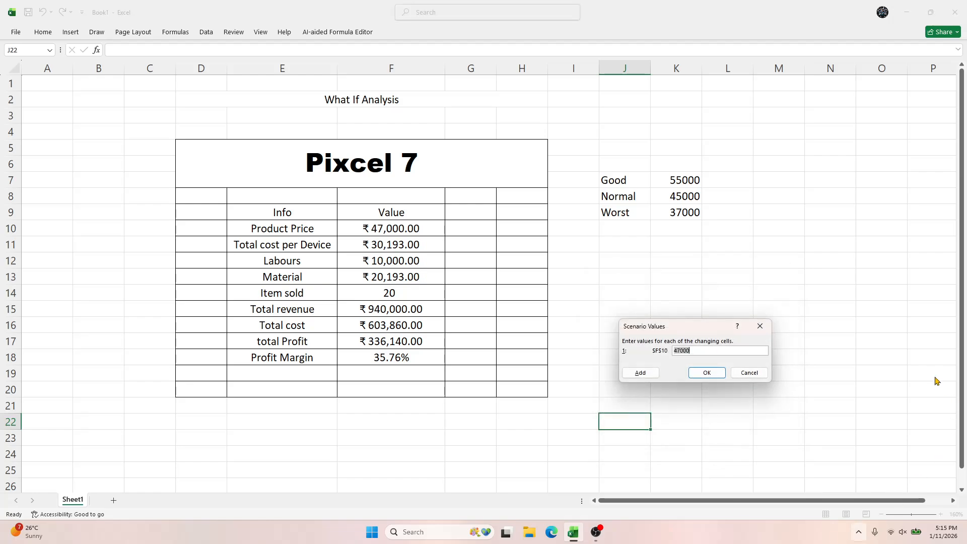
Step: Set the Good case value for F10 to 55000 and save the scenario
drag(684, 333, 674, 359)
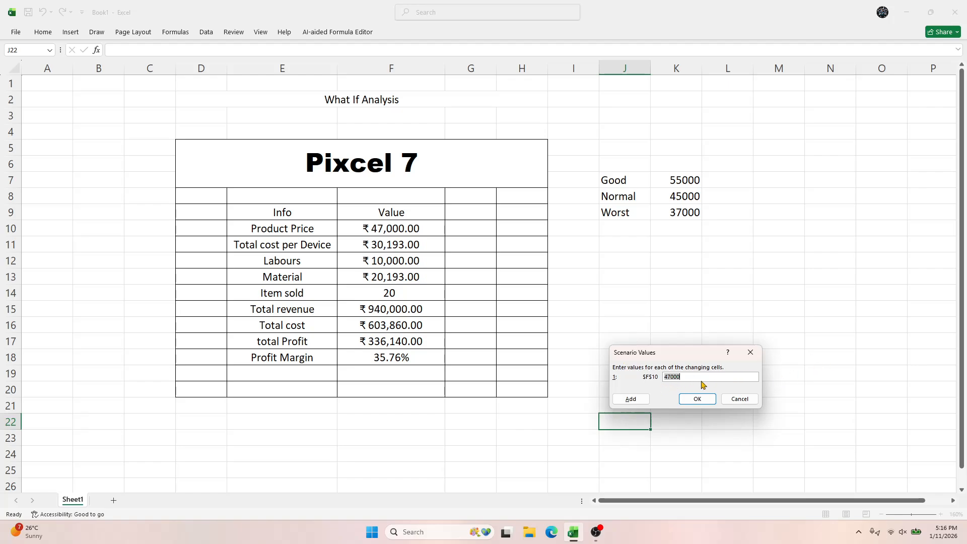
key(BackSpace)
click(696, 399)
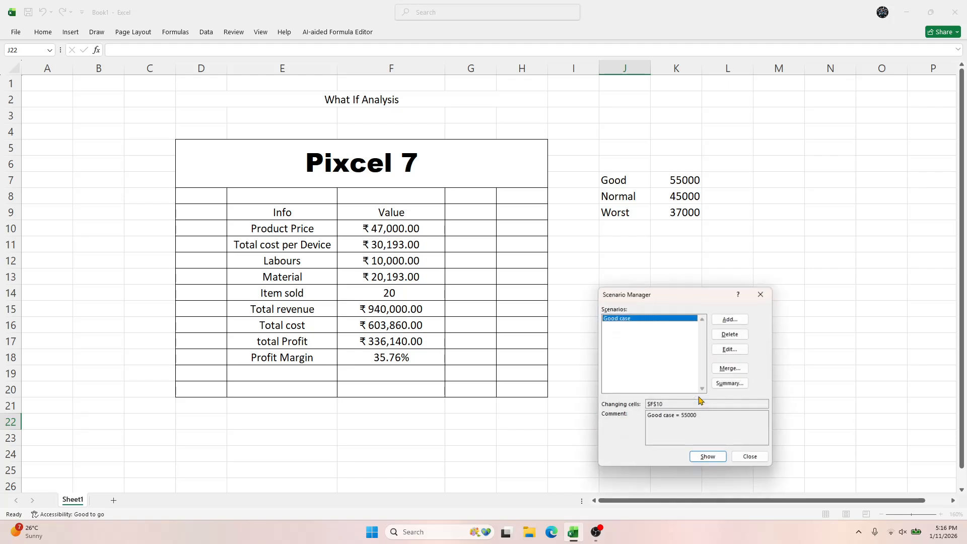
Step: Add a second scenario named Normal that sets F10 to 45000
click(730, 319)
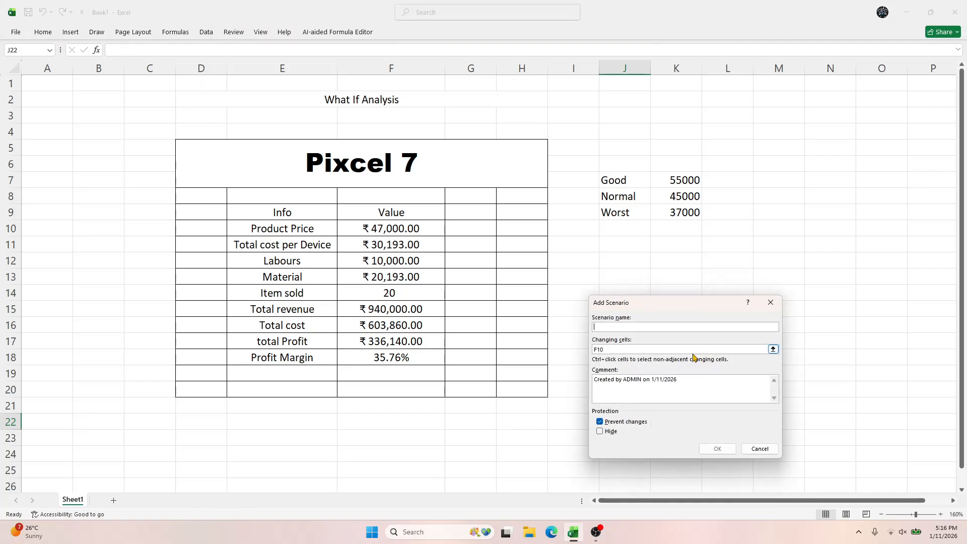
text(Normal)
click(718, 449)
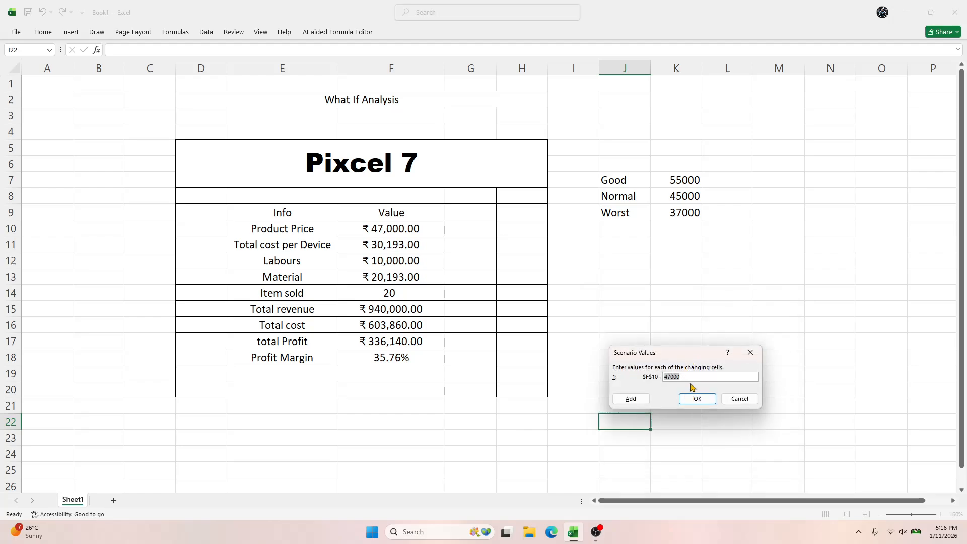
text(4)
click(704, 400)
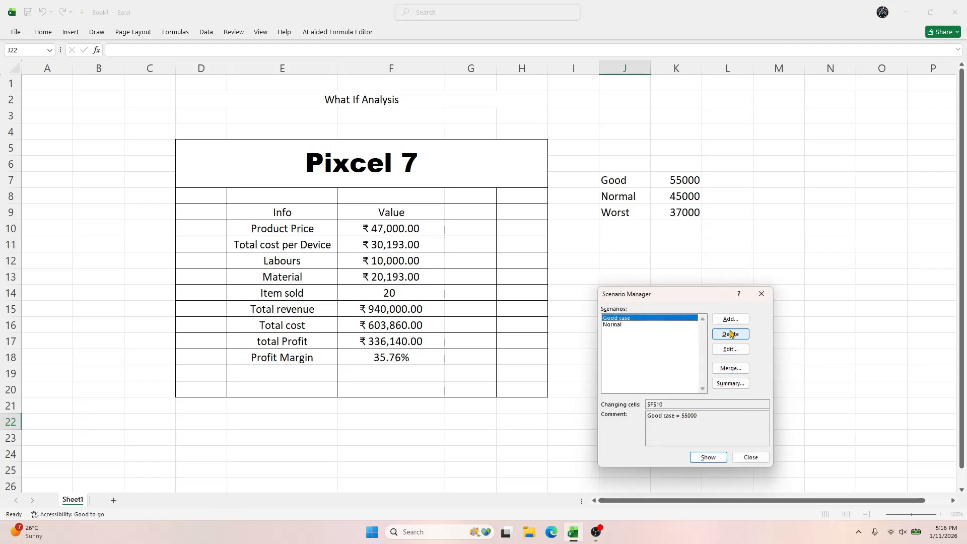
Step: Add a third scenario named Worst case that sets F10 to 37000
click(731, 319)
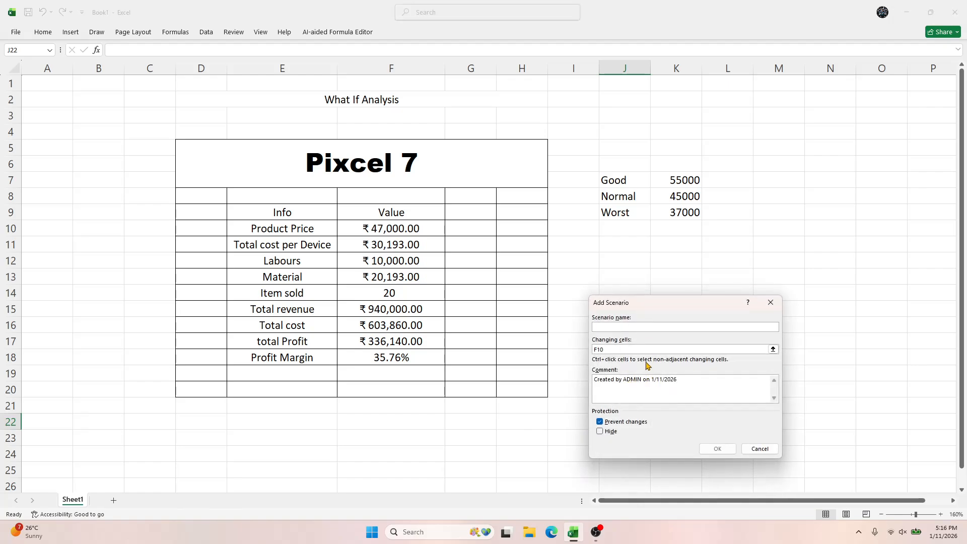
text(Worst case)
click(713, 448)
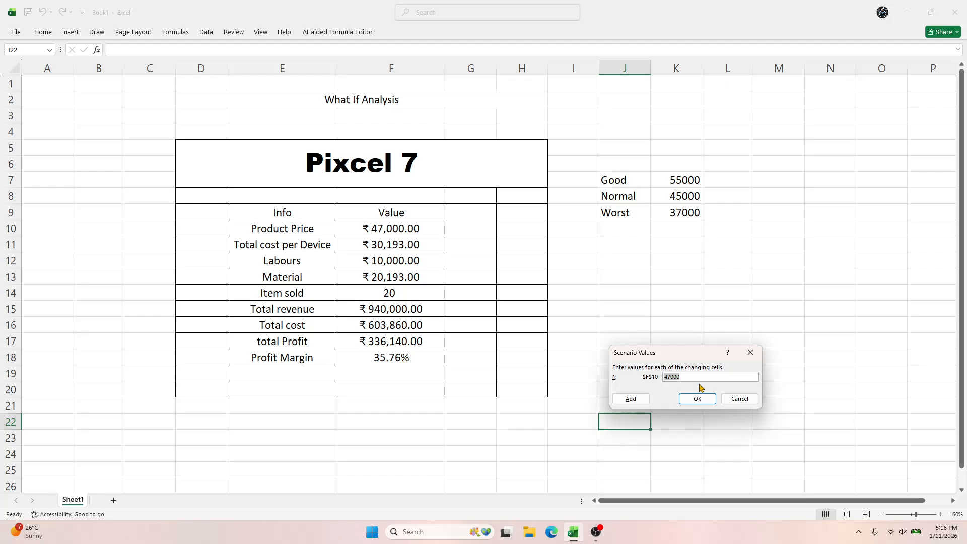
text(3)
click(700, 397)
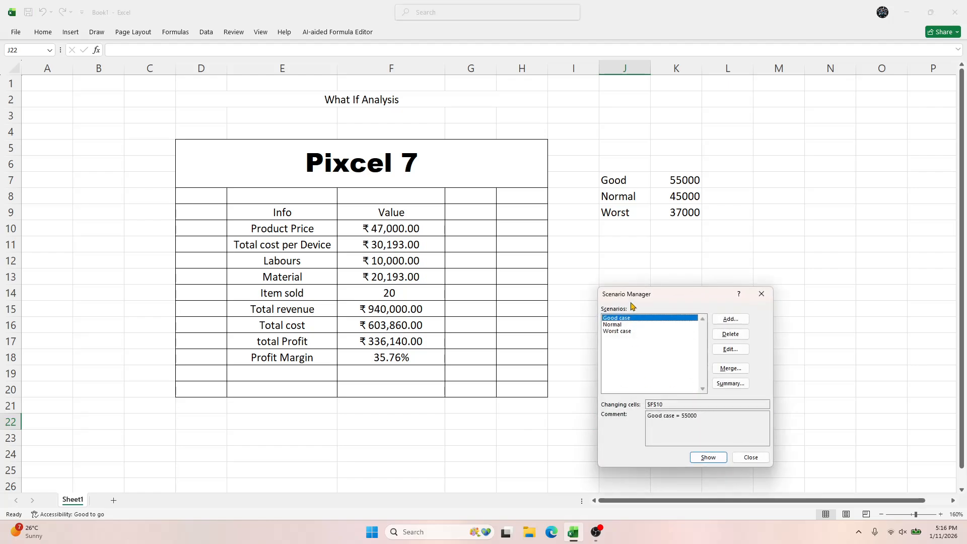
Step: Show the Good case, Normal and Worst case scenarios in the profit table one after another, and close the Scenario Manager
drag(637, 301, 637, 262)
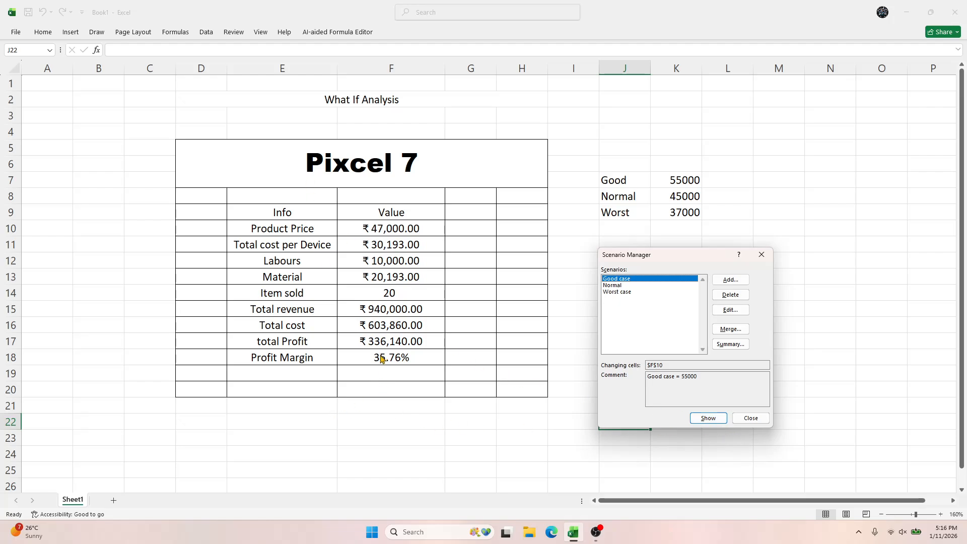
click(705, 422)
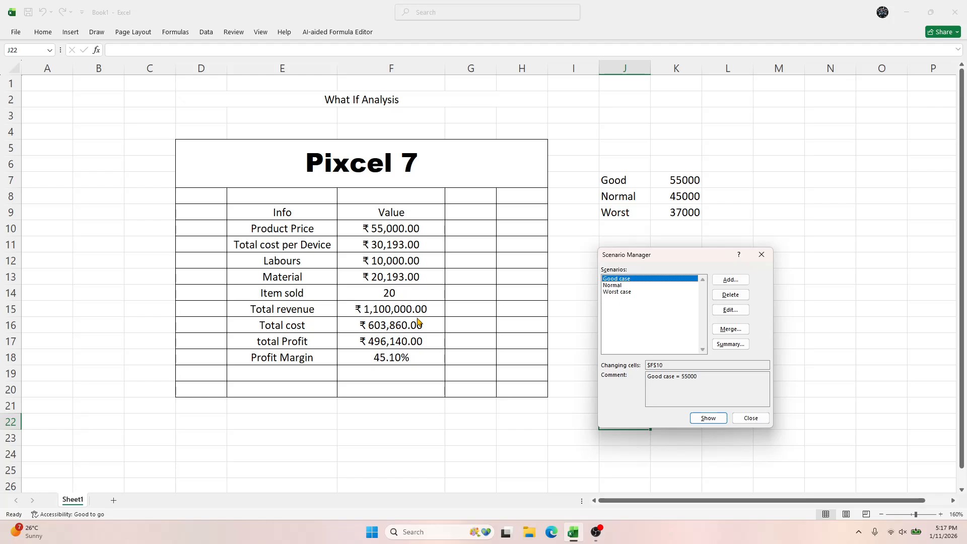
click(623, 286)
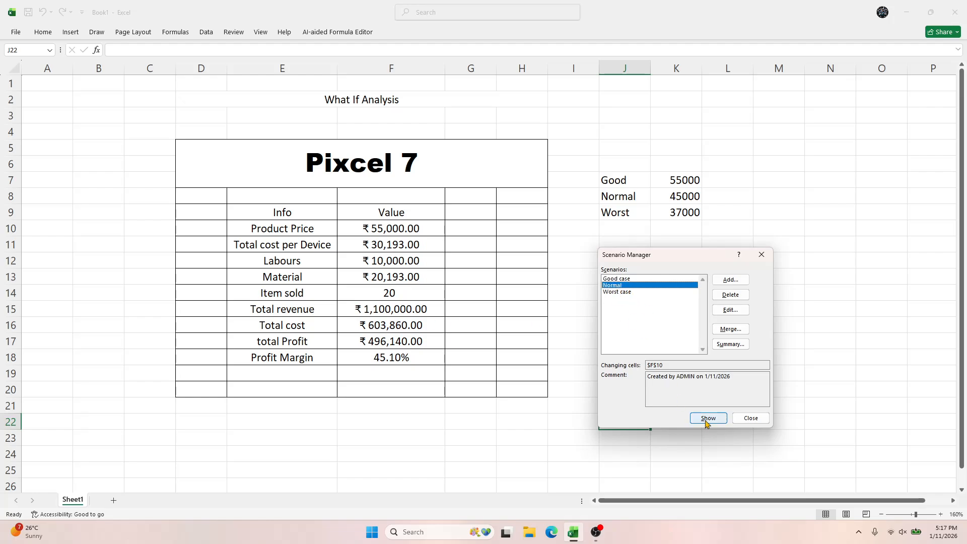
click(715, 419)
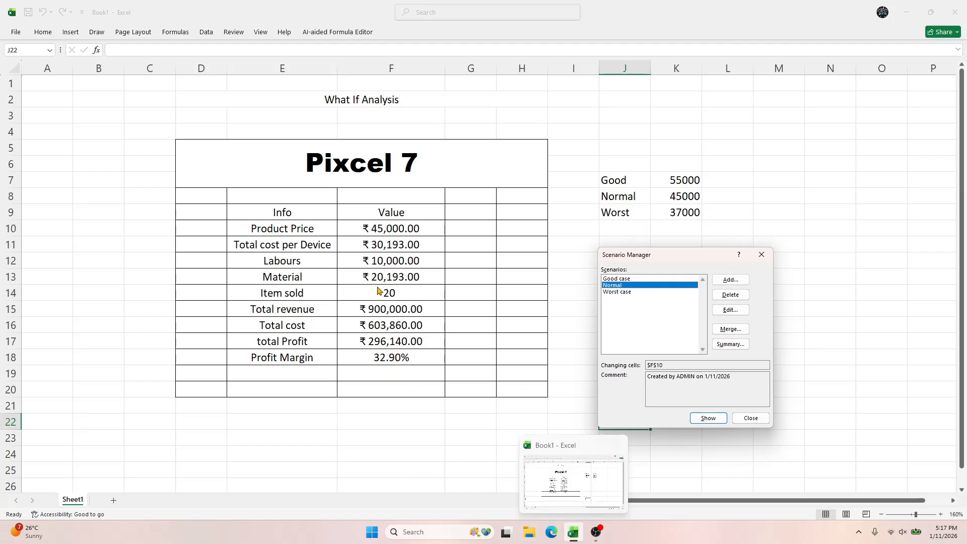
click(610, 293)
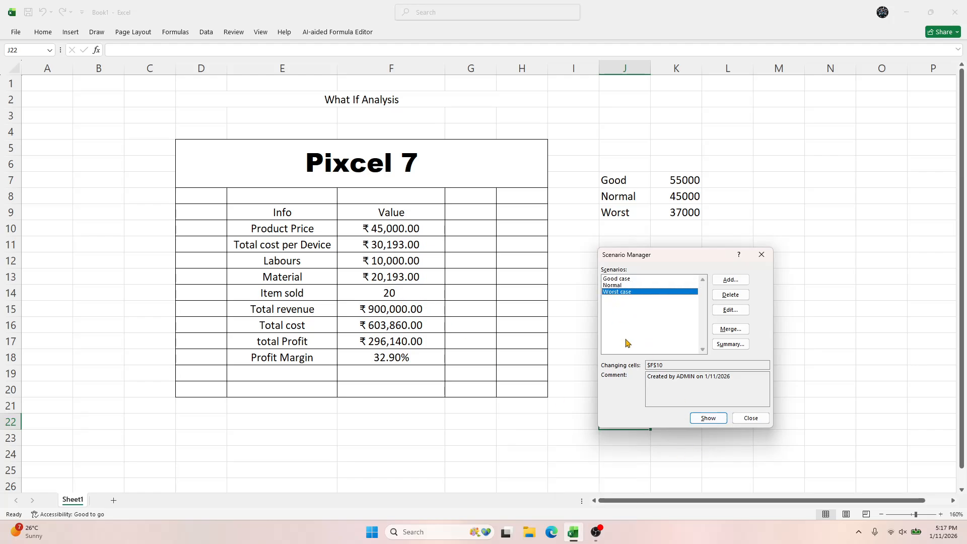
click(708, 418)
click(762, 254)
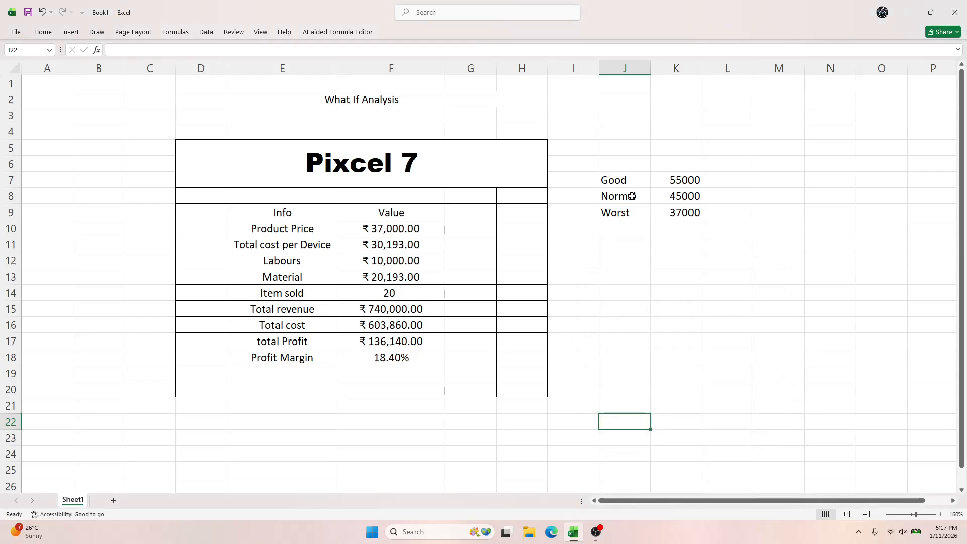
Step: Generate a Scenario summary report from the Scenario Manager with F15, F17 and F18 as result cells
click(397, 301)
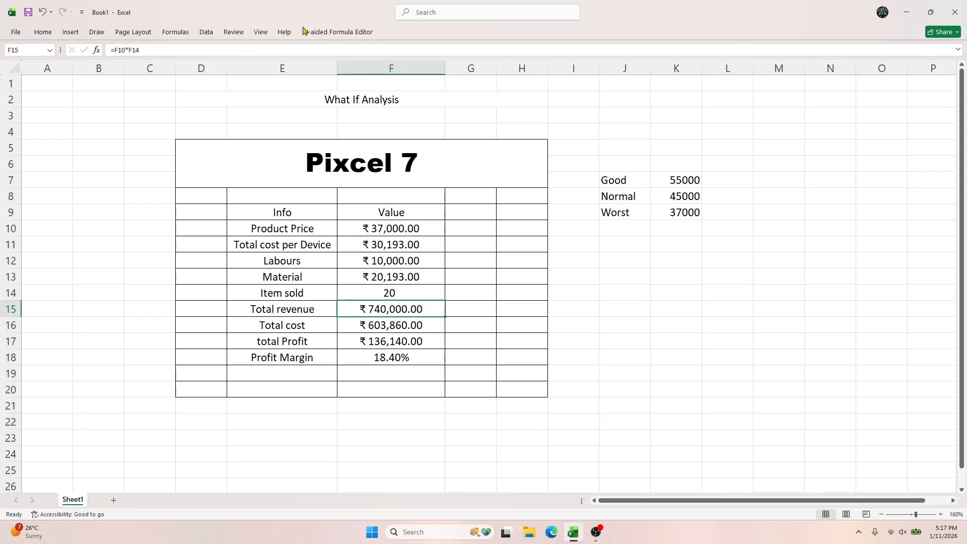
click(332, 34)
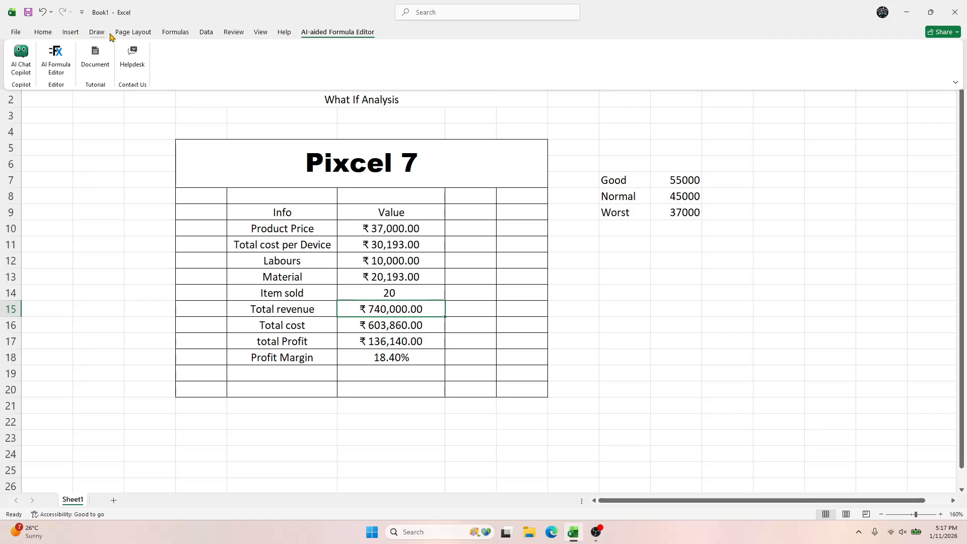
click(206, 32)
click(615, 68)
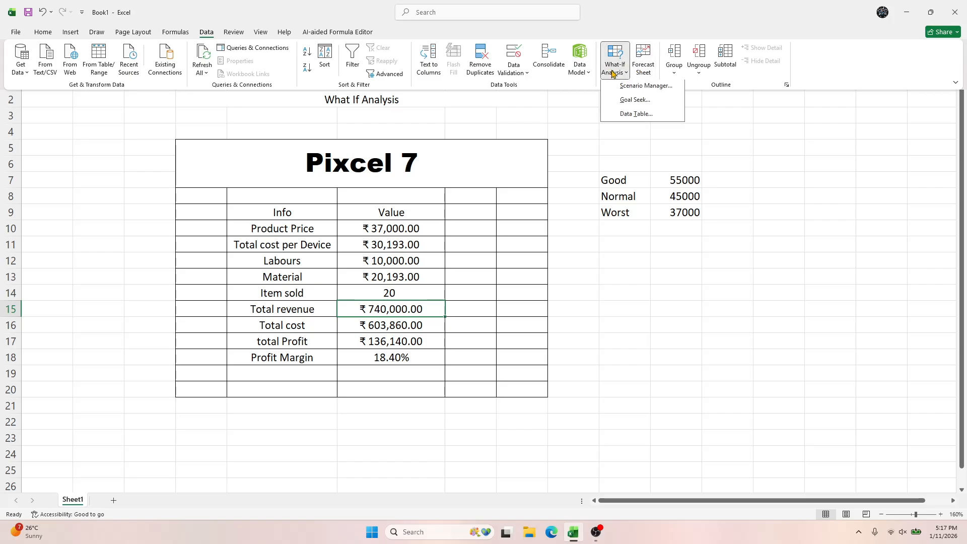
click(650, 89)
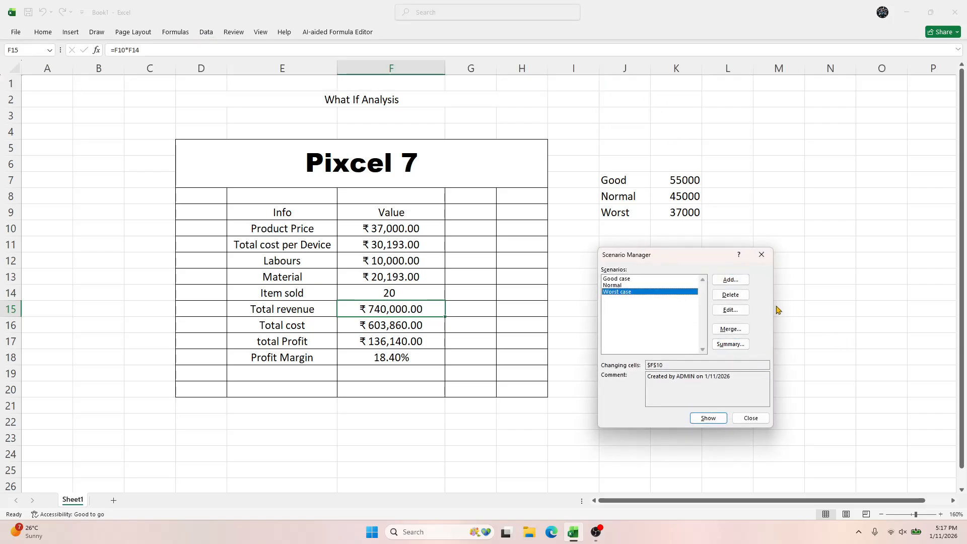
click(730, 344)
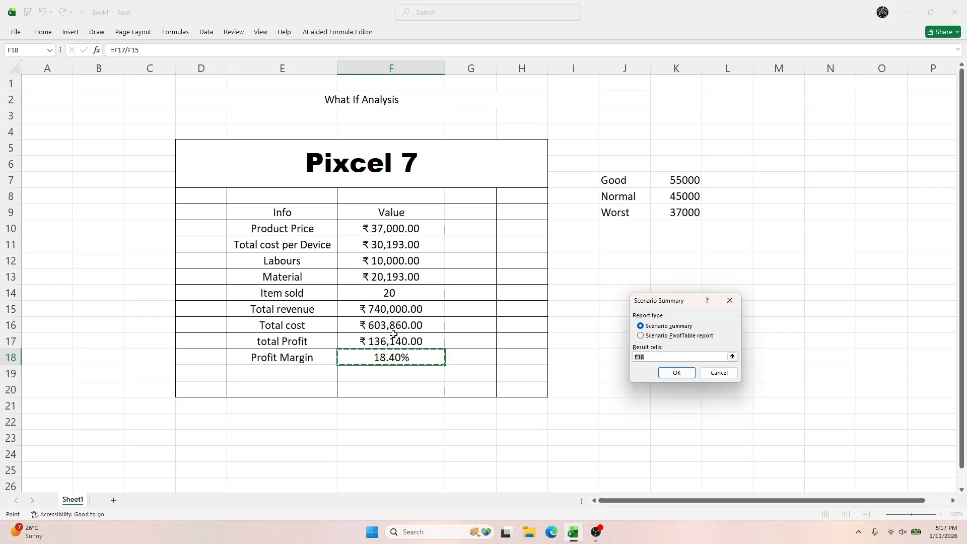
drag(398, 328, 398, 358)
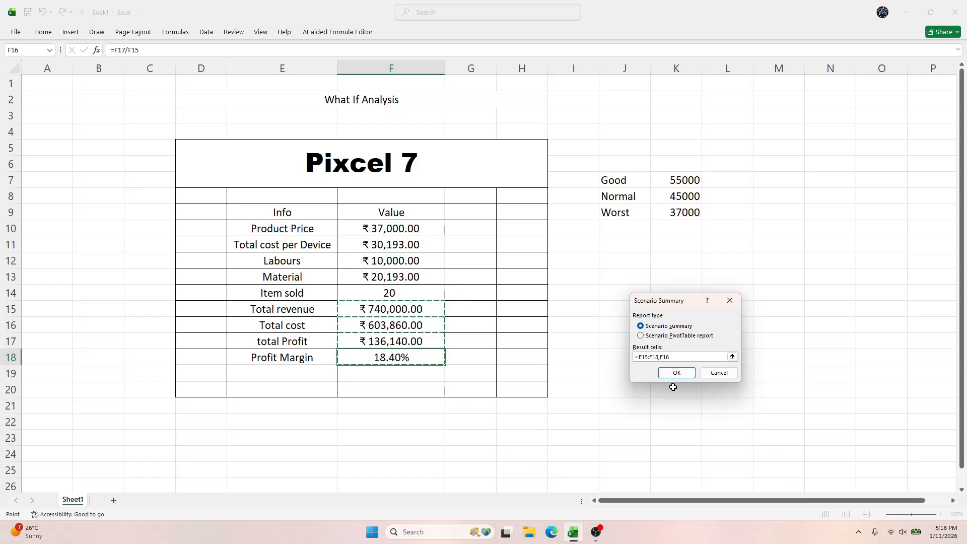
click(396, 309)
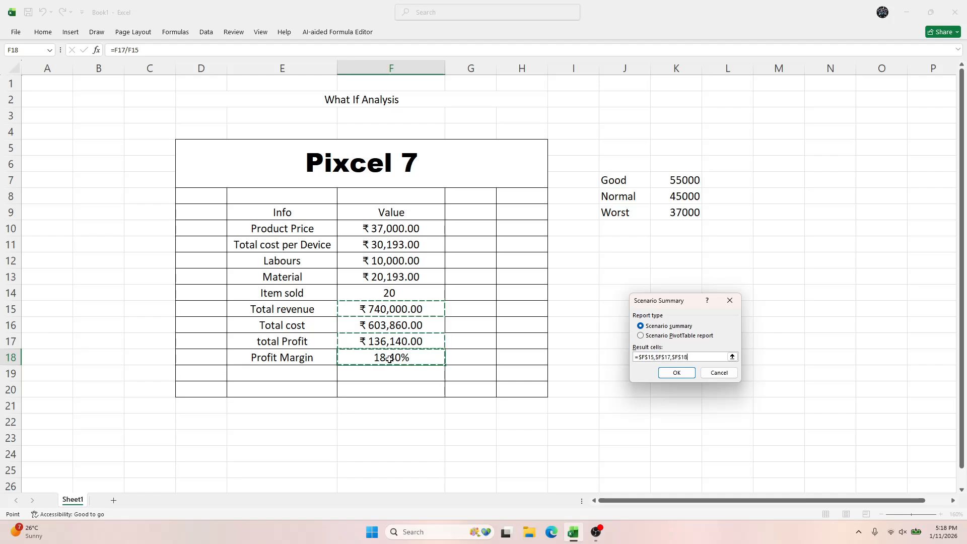
click(677, 373)
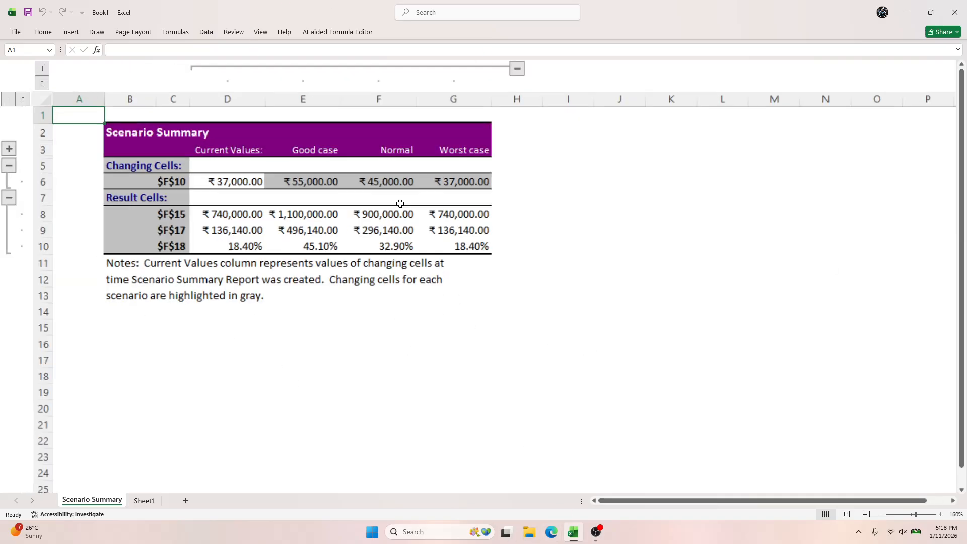
Step: Replace the $F$15 label in cell C8 of the Scenario Summary with "Total revenue"
scroll(398, 204, up, 7)
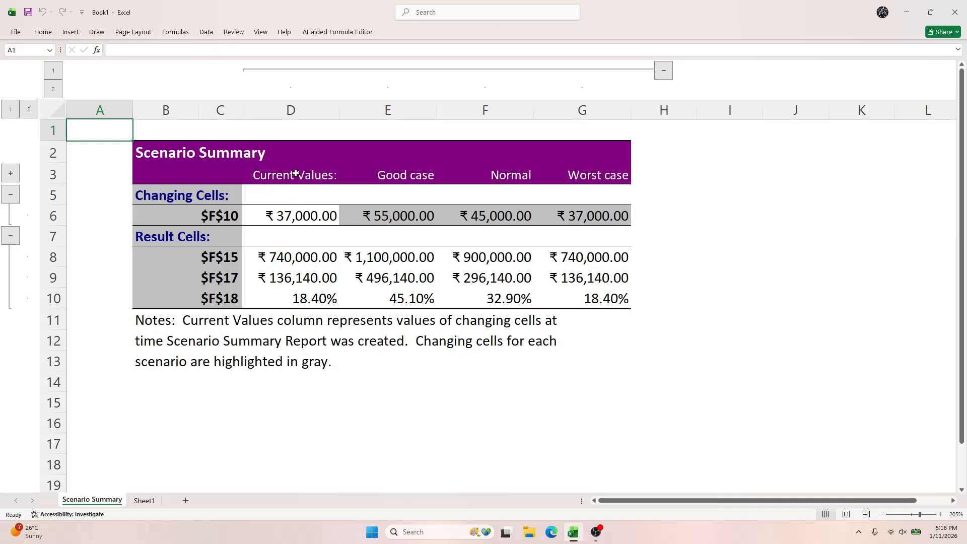
click(219, 257)
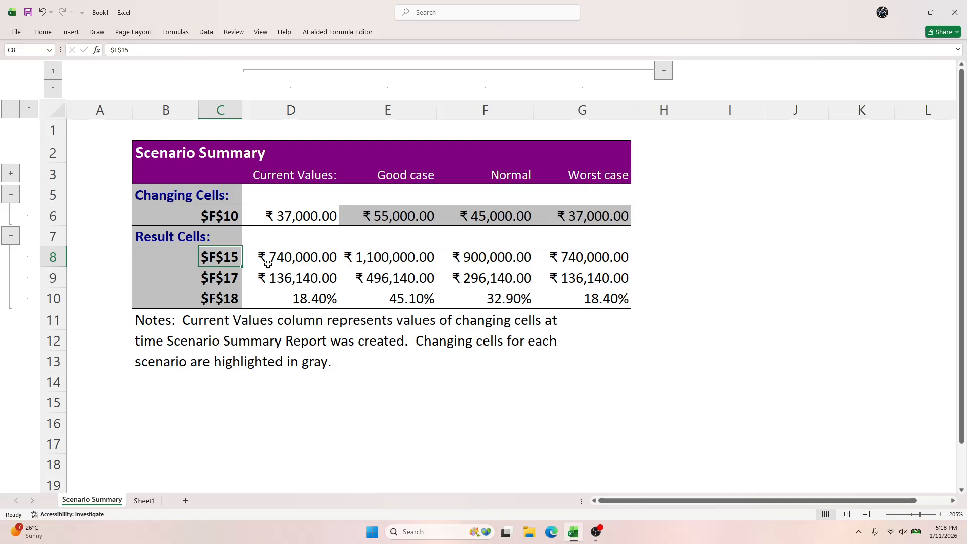
text(T)
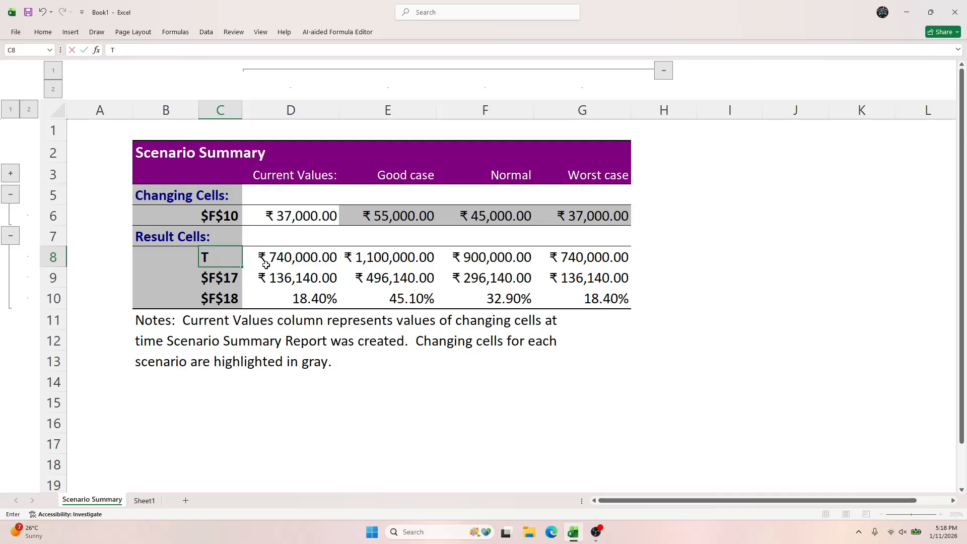
text(otal re)
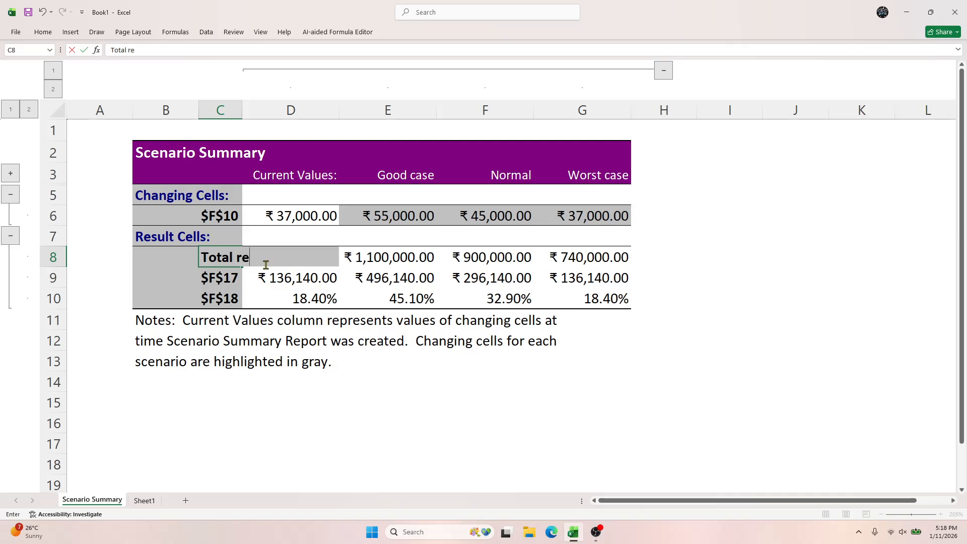
text(venue)
Step: Replace the $F$17 label in cell C9 of the Scenario Summary with "Total Profit"
click(216, 275)
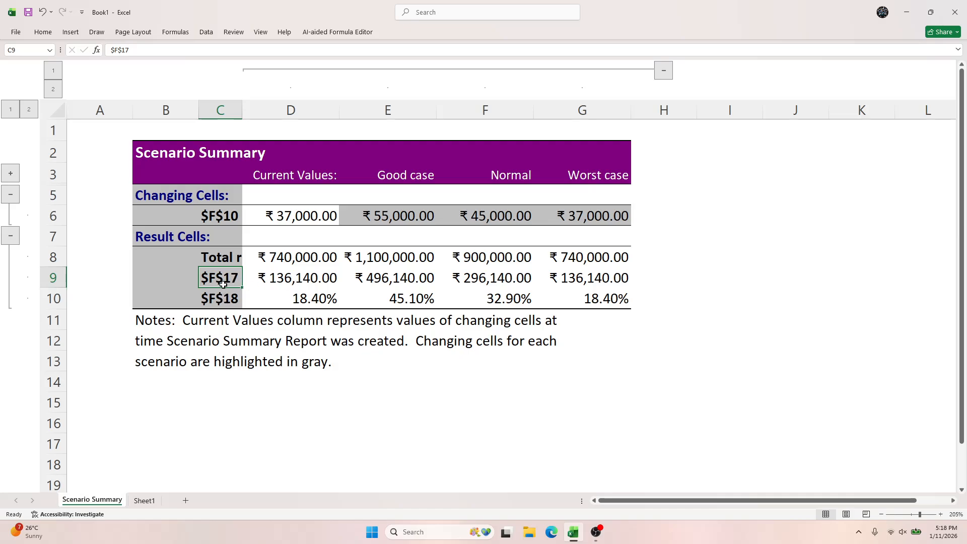
text(Total revenue)
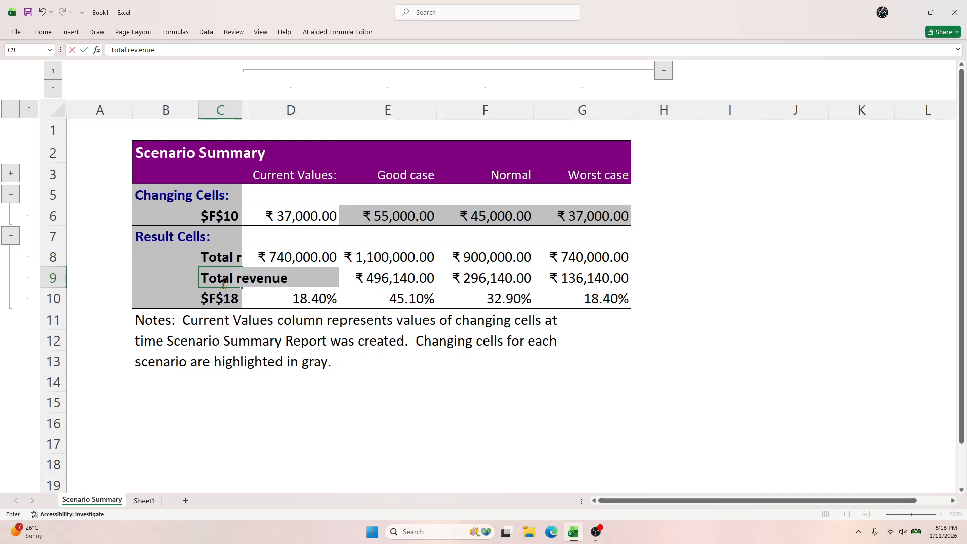
key(BackSpace)
key(BackSpace)
key(BackSpace)
key(BackSpace)
key(BackSpace)
key(BackSpace)
key(BackSpace)
text(Profit)
key(Return)
Step: Replace the $F$18 label in cell C10 of the Scenario Summary with "Profit Margin" and auto-fit column C to its labels
text(Pro)
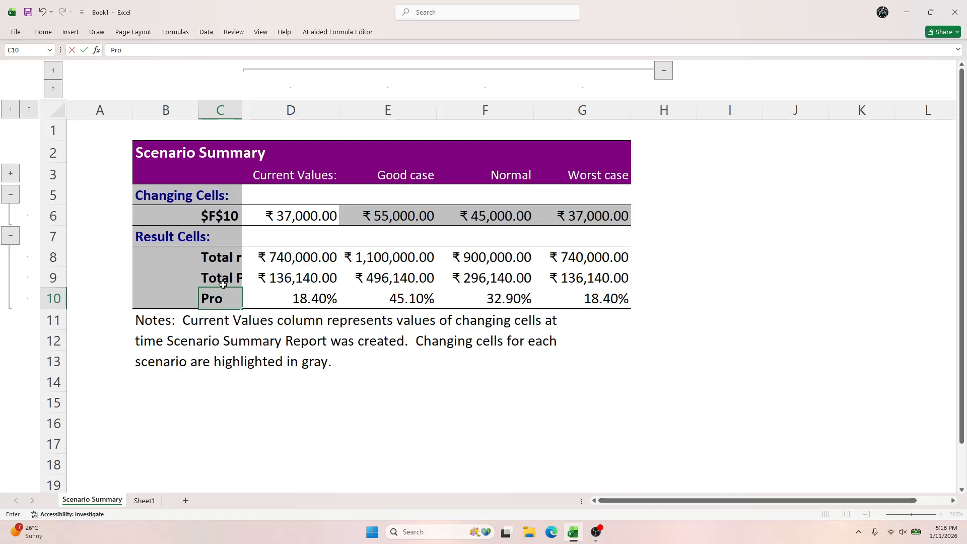
text(fit Mar)
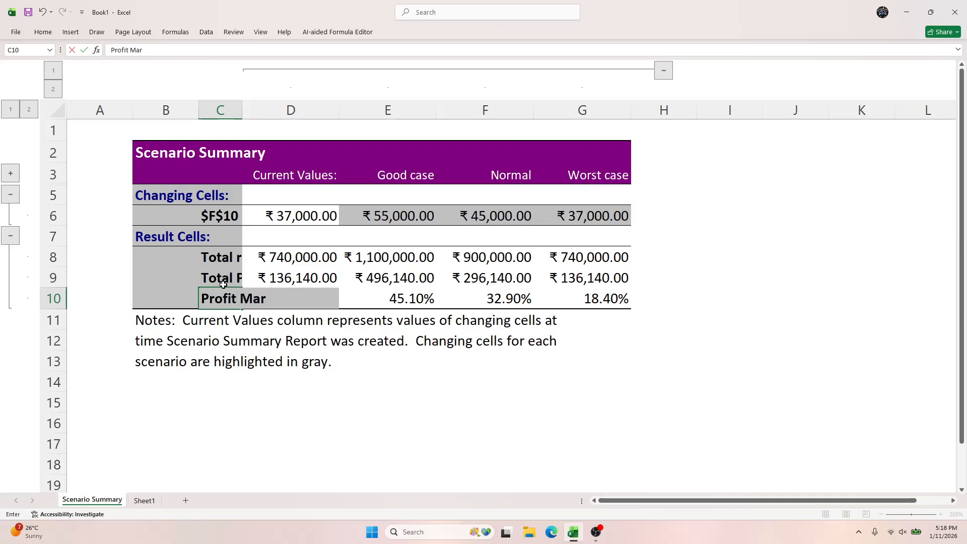
text(gin)
key(Return)
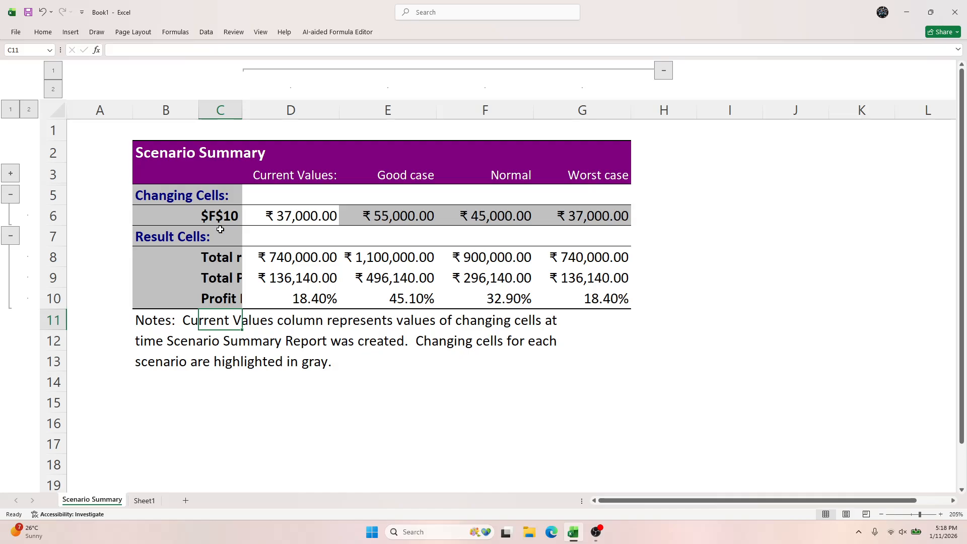
double_click(244, 107)
click(484, 385)
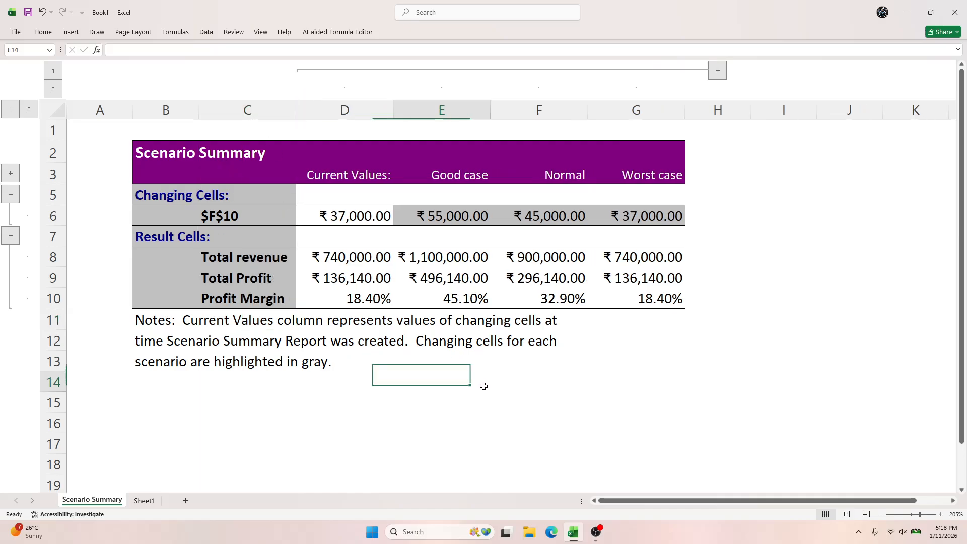
Step: Review the current, Good case, Normal and Worst case figures for revenue, profit and profit margin in the Scenario Summary
drag(142, 154, 611, 306)
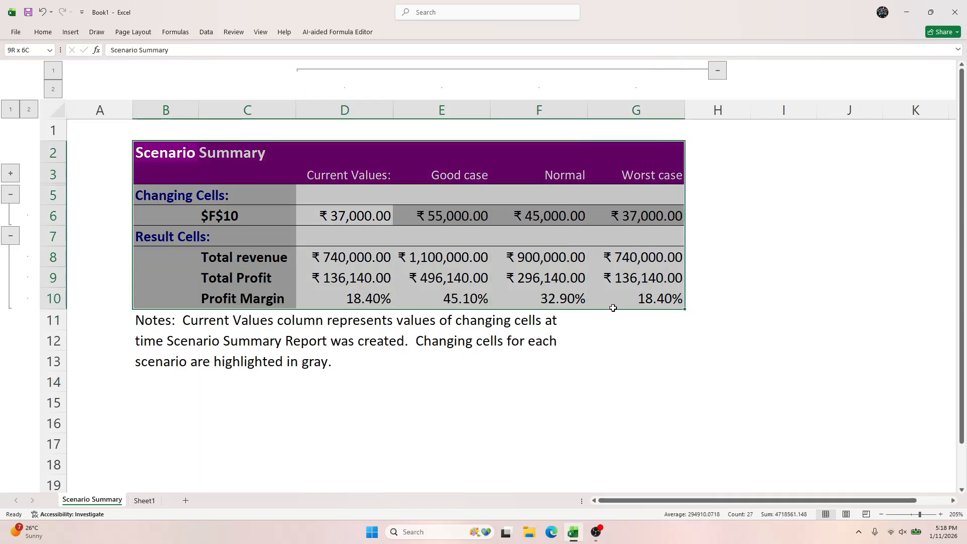
click(849, 442)
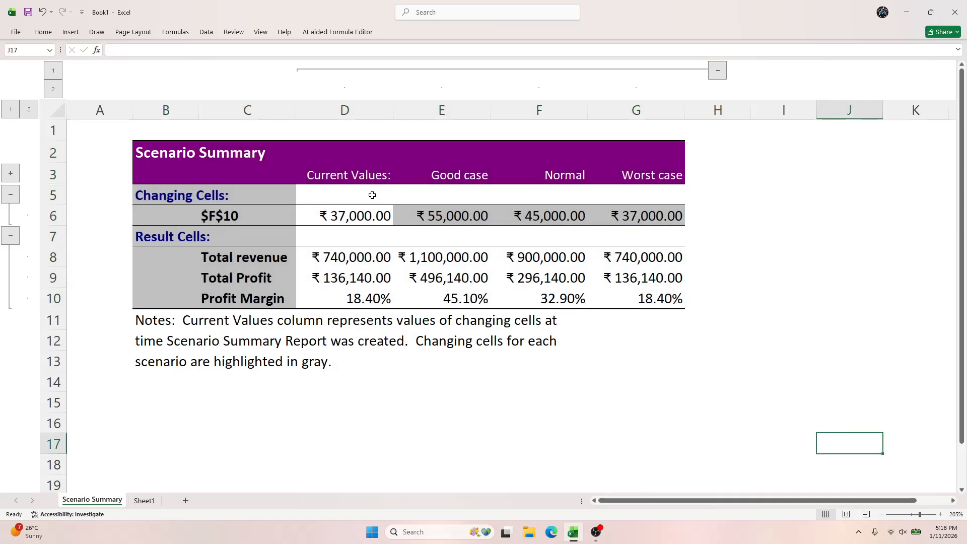
click(367, 223)
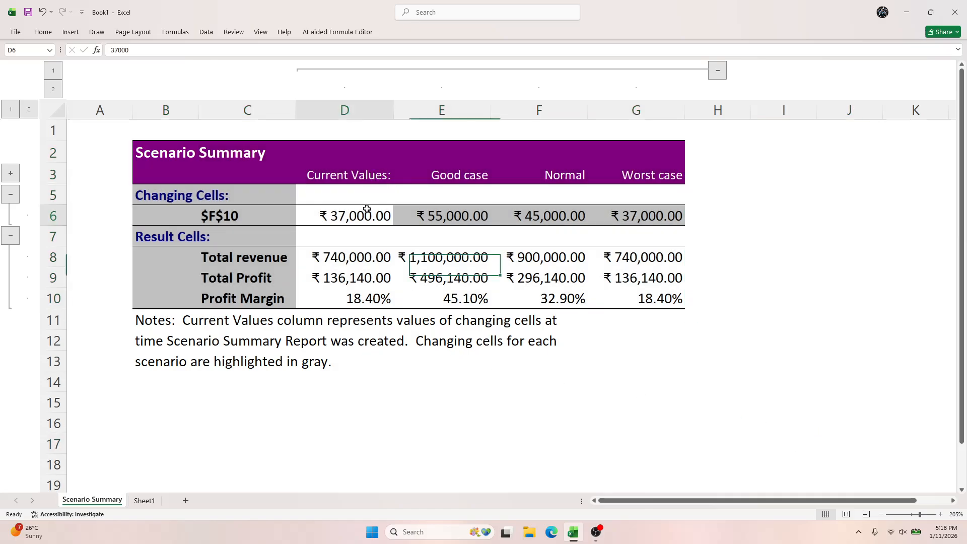
click(349, 259)
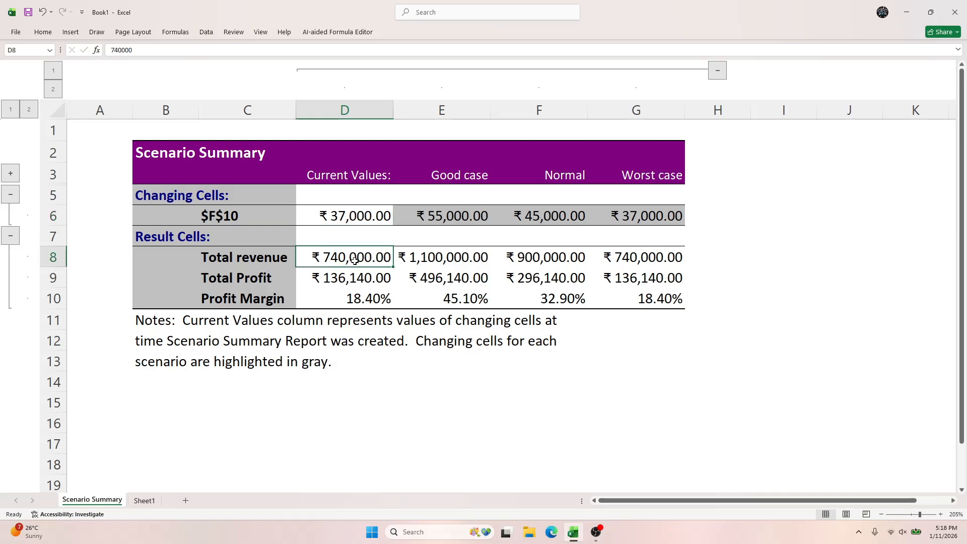
click(336, 277)
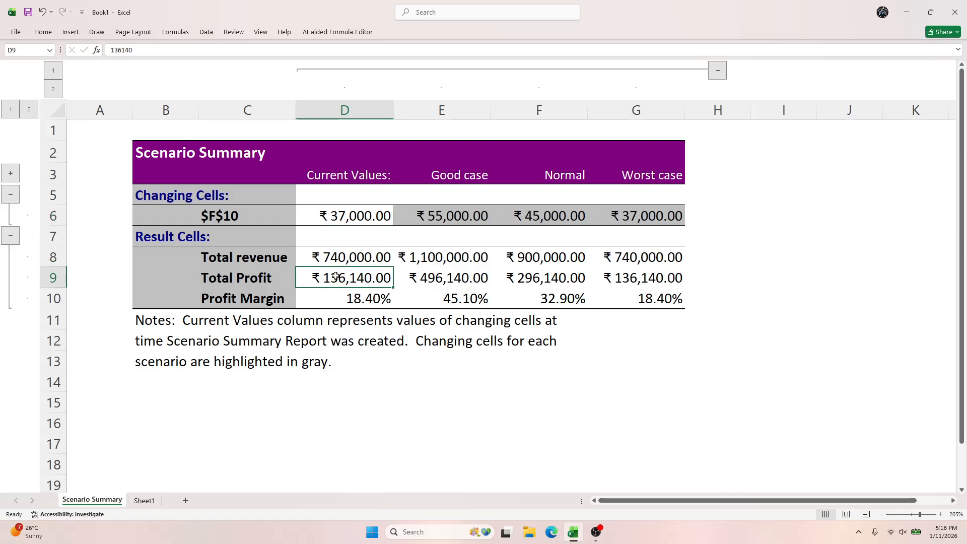
drag(354, 299, 642, 301)
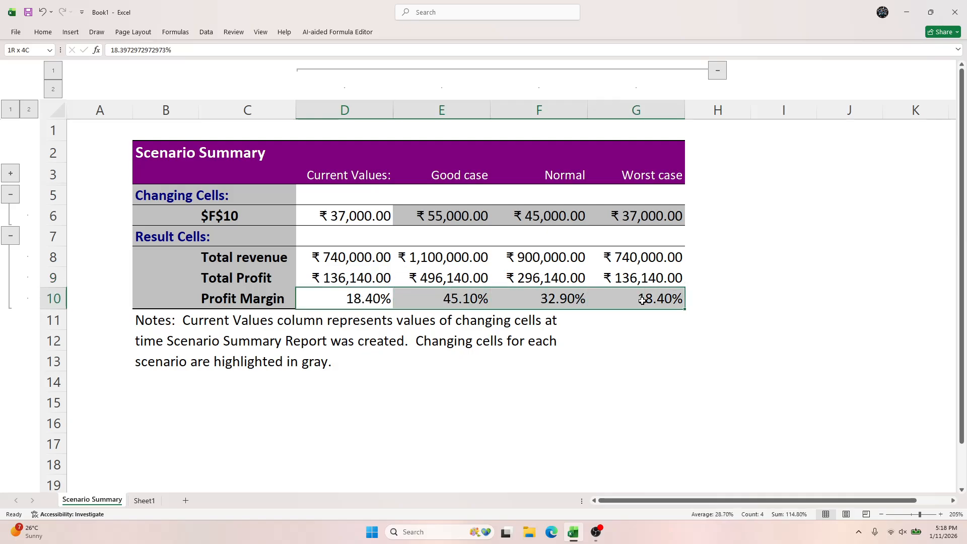
click(529, 398)
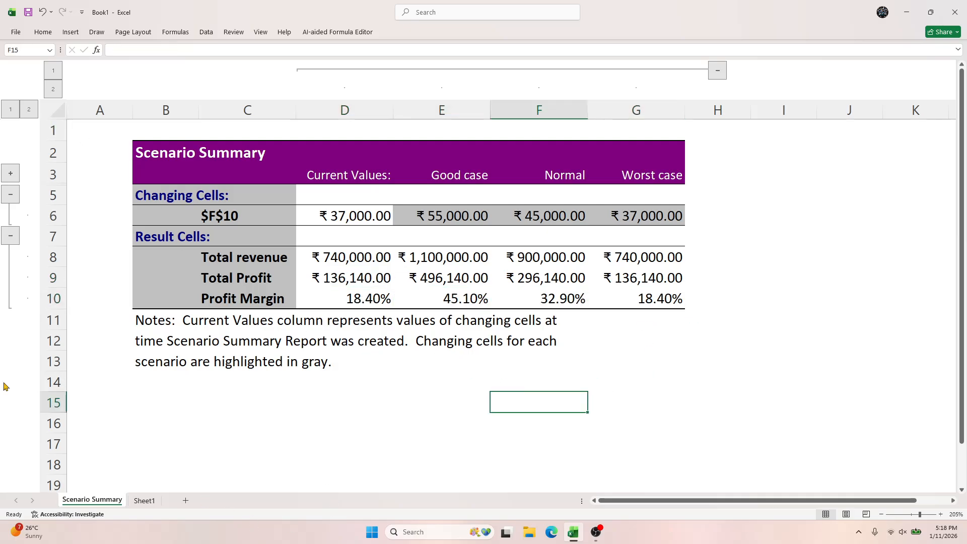
Step: Delete the Scenario Summary sheet from the workbook
right_click(78, 503)
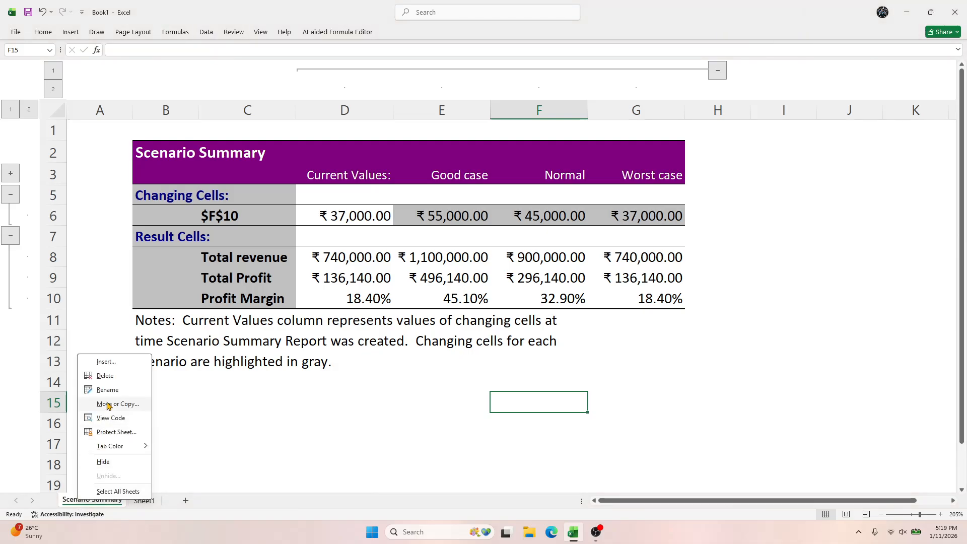
click(103, 379)
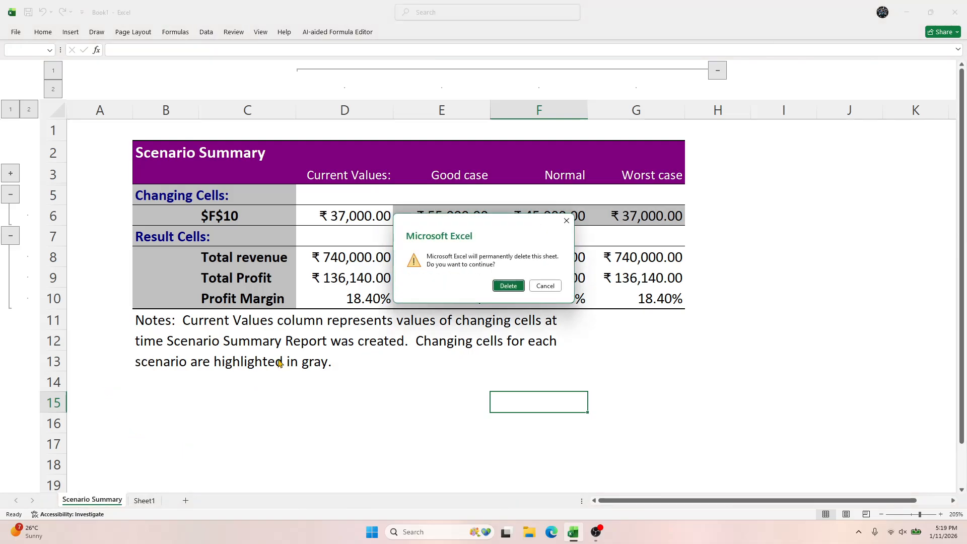
click(504, 287)
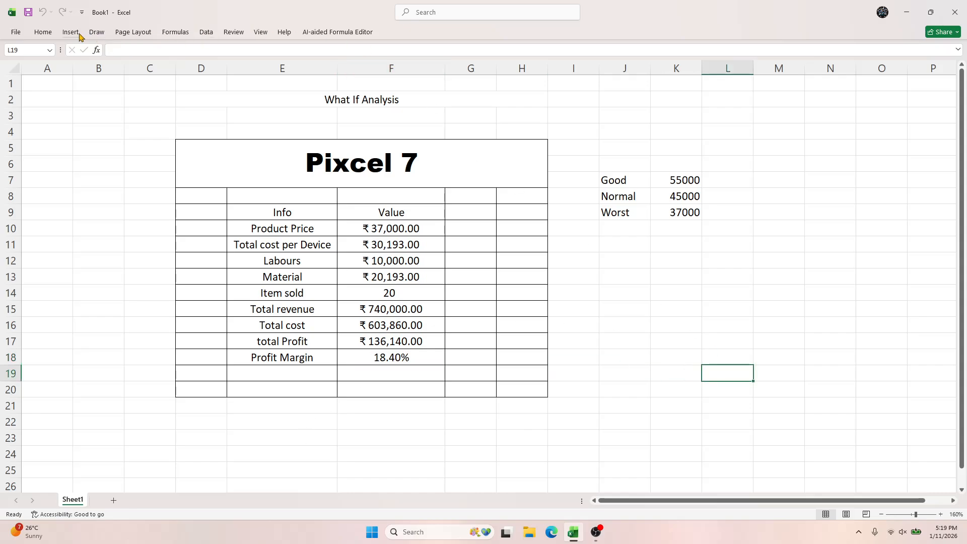
Step: Set the Product Price in cell F10 of the Pixcel 7 table to 47,000
click(206, 31)
click(615, 61)
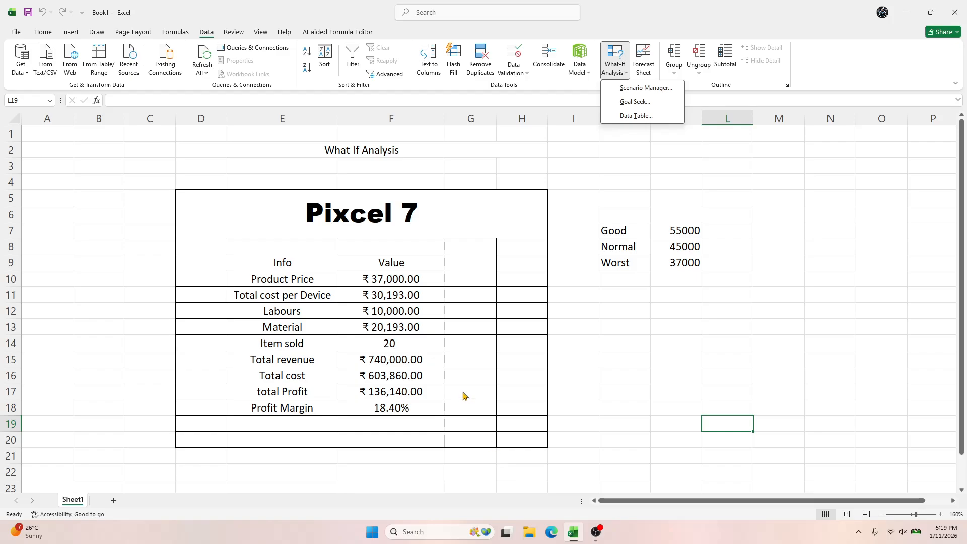
click(392, 279)
click(391, 279)
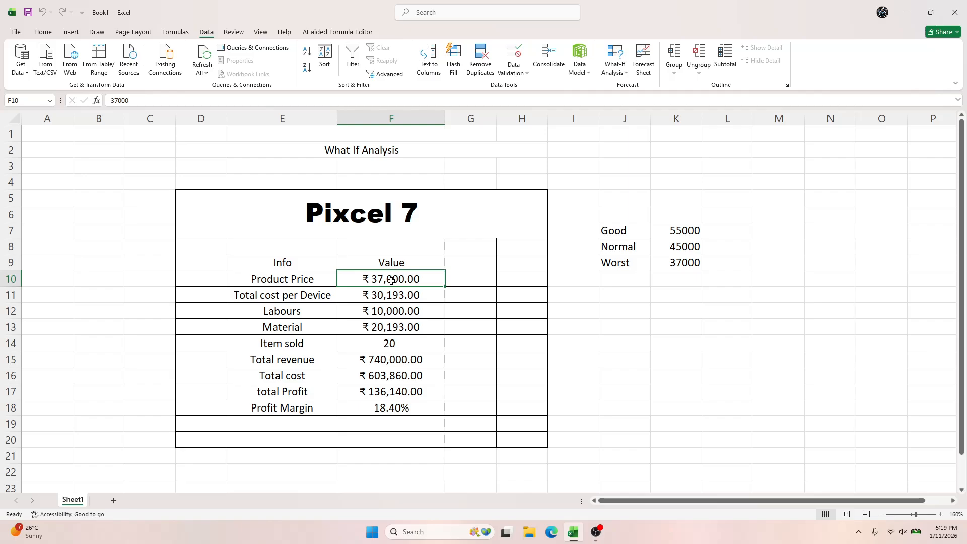
text(4)
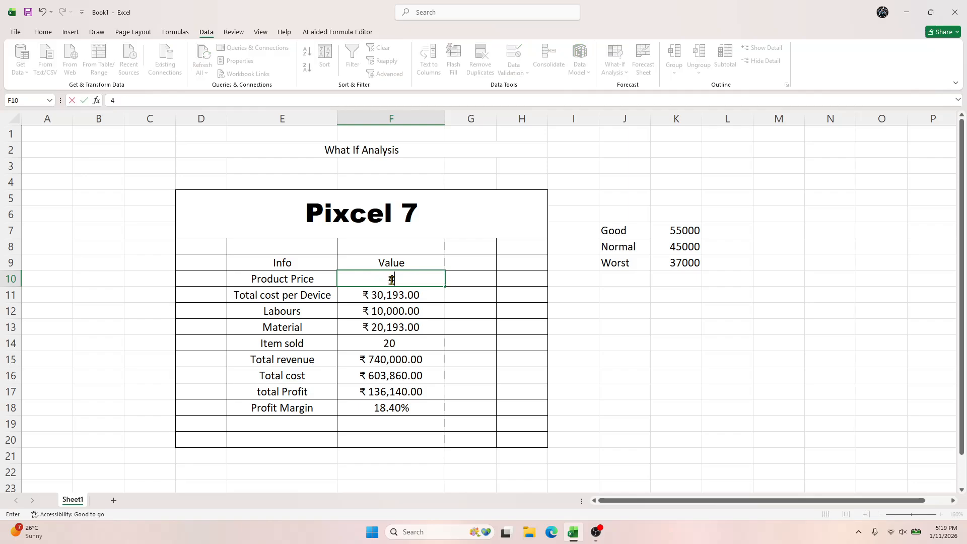
text(7,000)
key(Return)
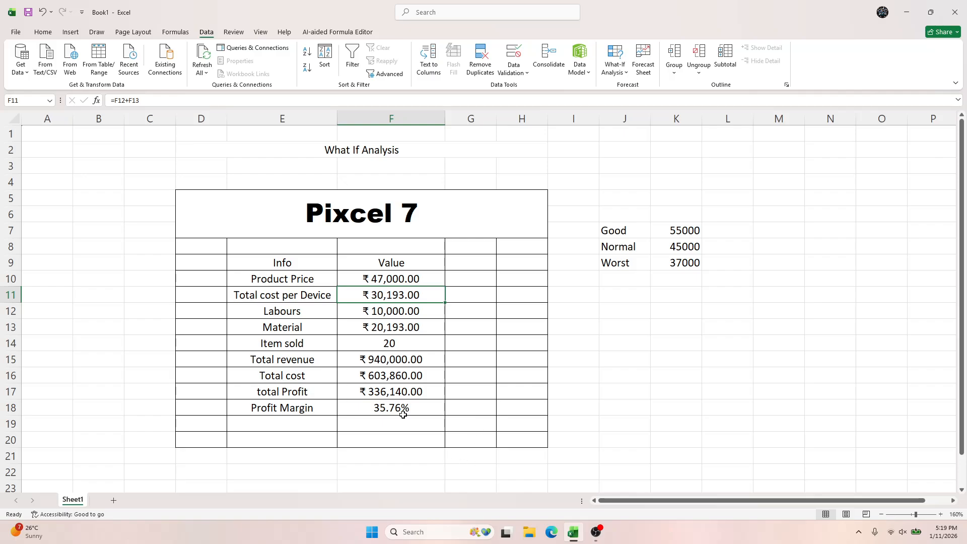
Step: Add a "Goal" label in cell J12 with the value 40 beside it in K12
click(624, 305)
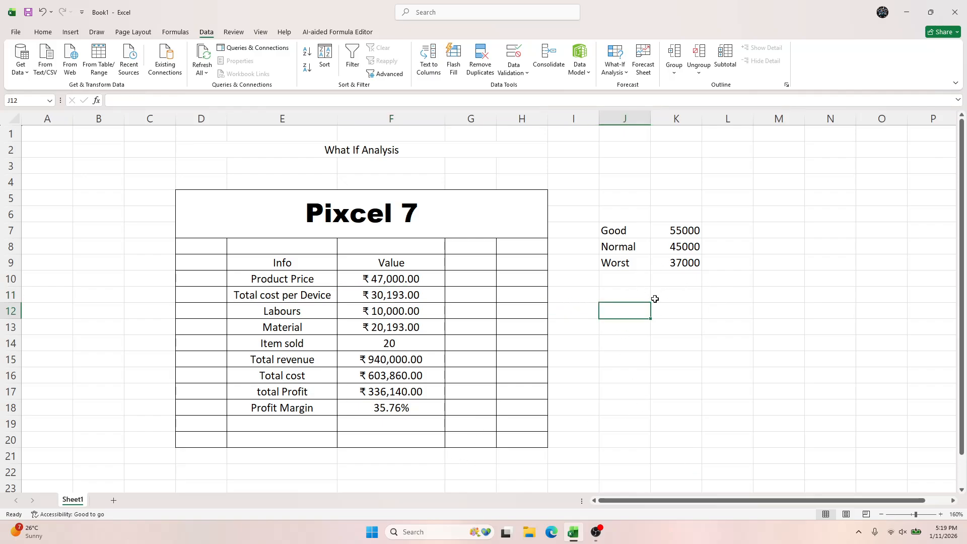
text(Goal)
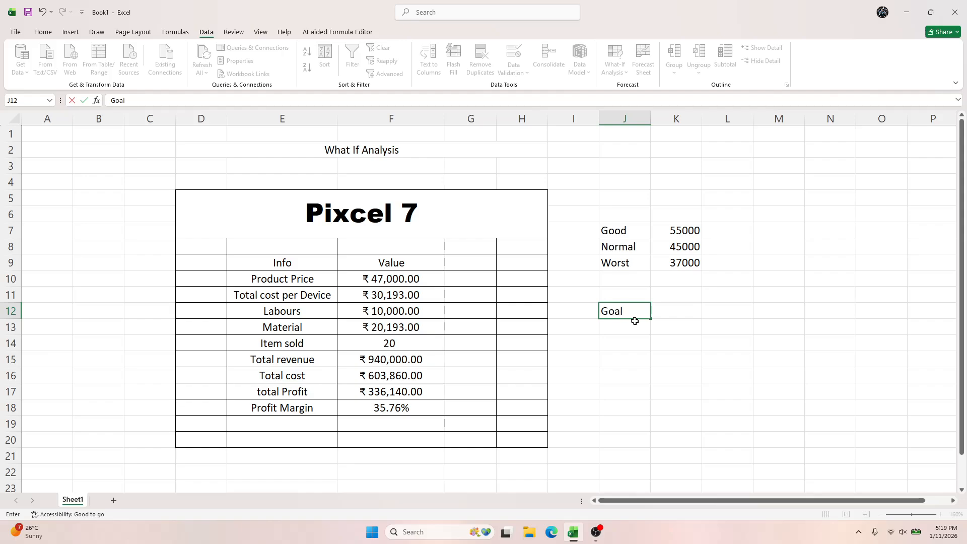
key(Tab)
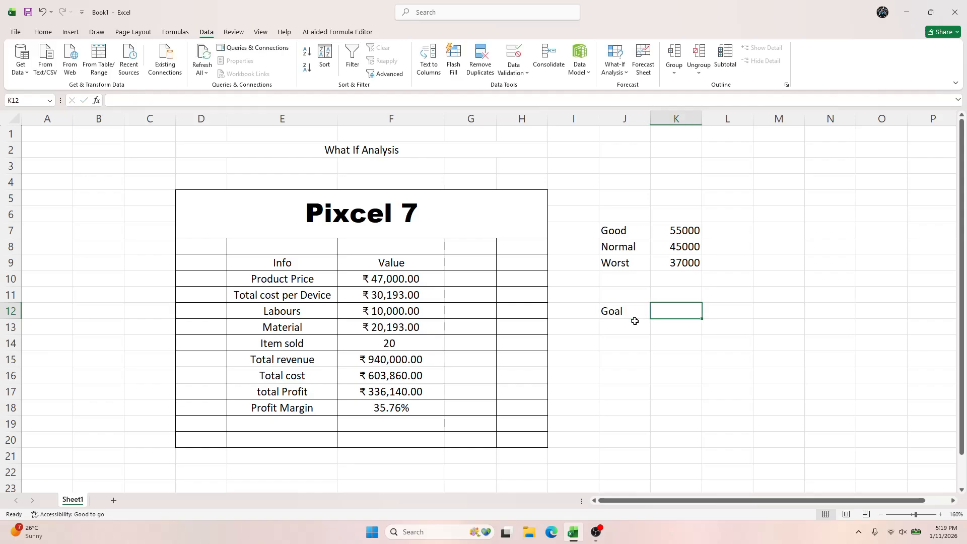
click(385, 408)
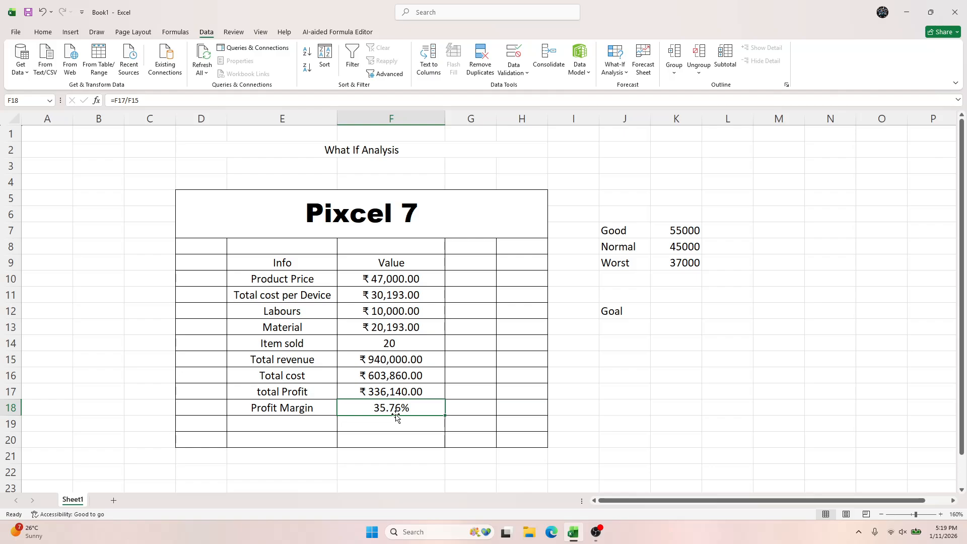
click(686, 316)
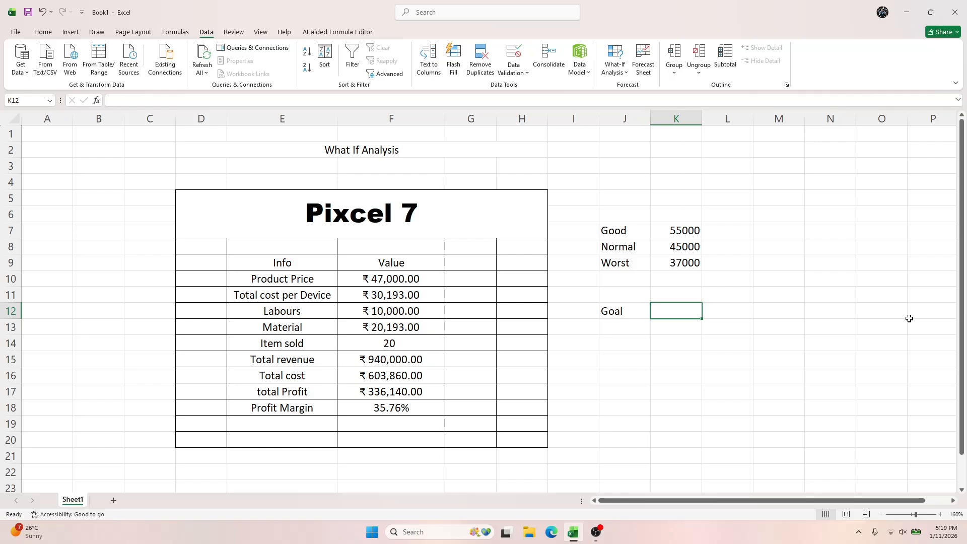
text(40)
key(Return)
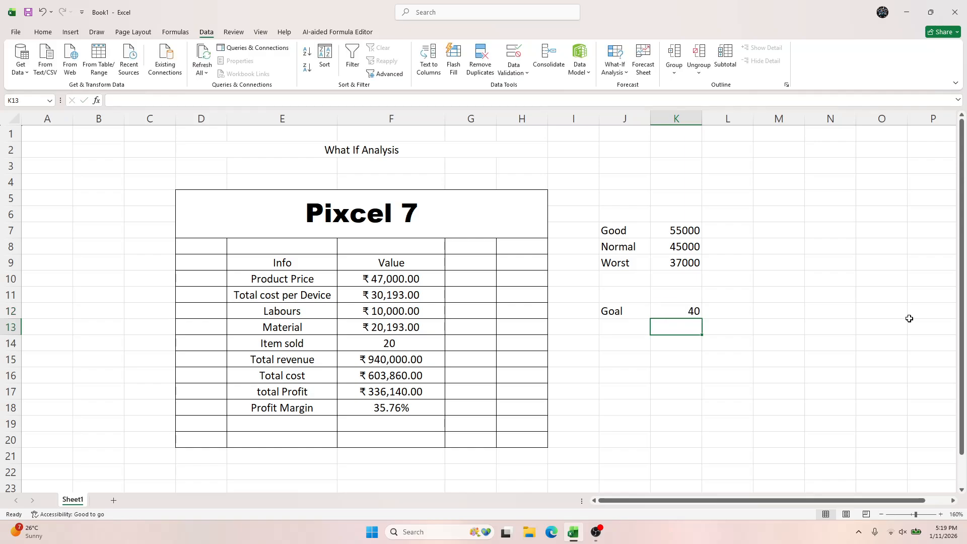
Step: Try 10 and 50 as the Item sold quantity in cell F14 to compare their effect on the profit margin
click(390, 344)
text(10)
key(Return)
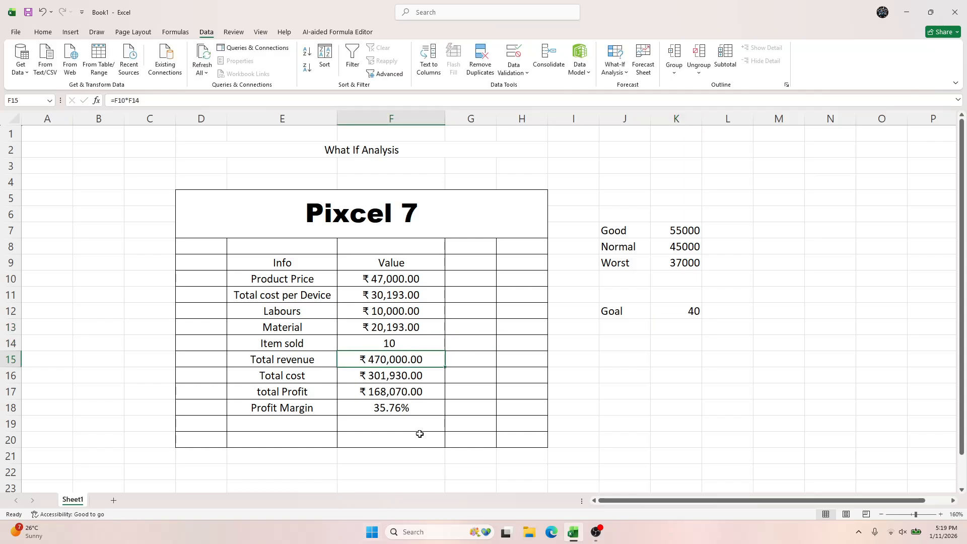
click(402, 347)
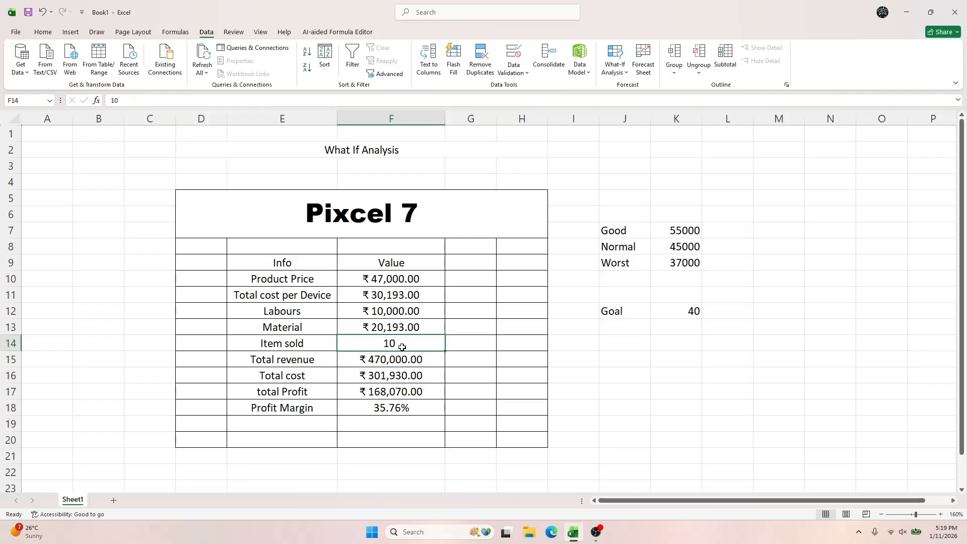
text(50)
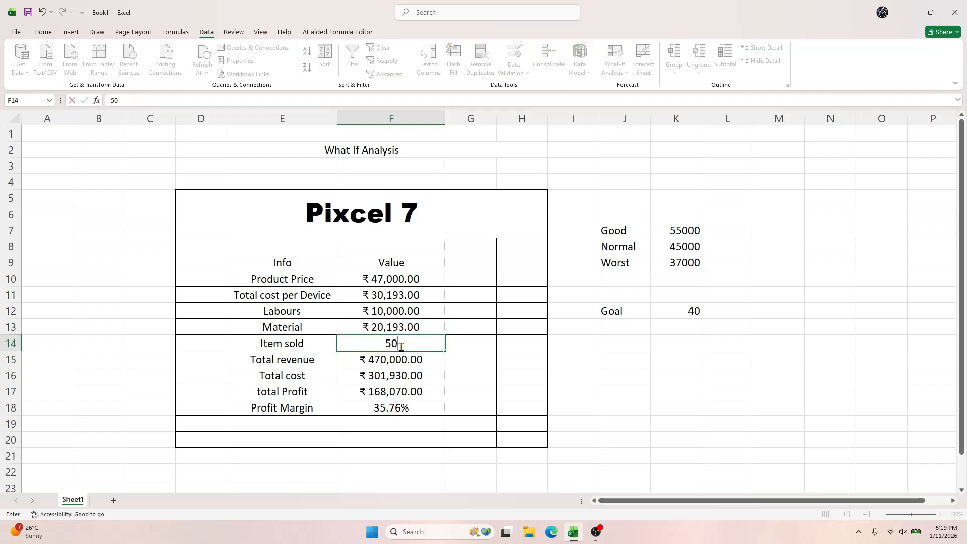
key(Return)
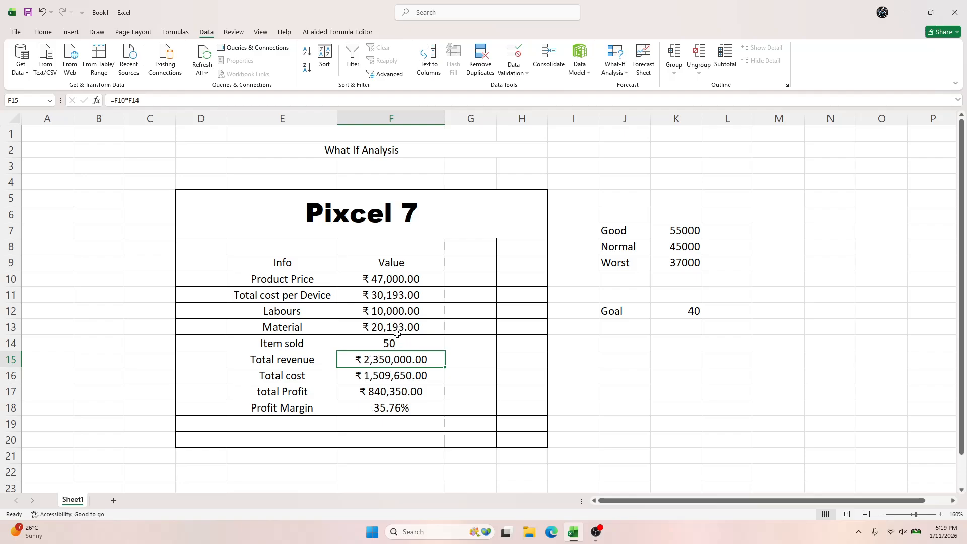
Step: Set the Item sold quantity in cell F14 to 10
click(409, 344)
text(10)
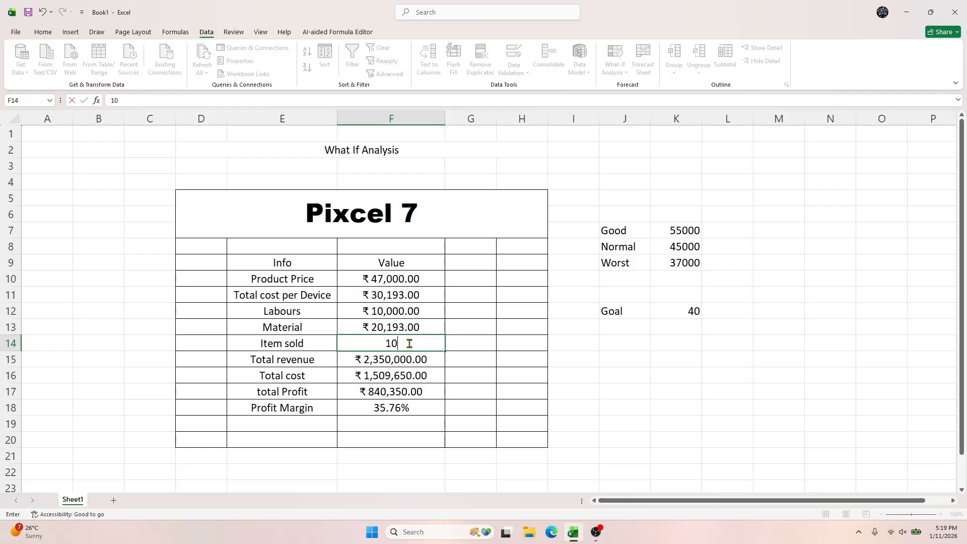
key(Return)
Step: Try a Goal Seek that sets the Profit Margin in F18 to 40 by changing the Product Price in F10
click(407, 412)
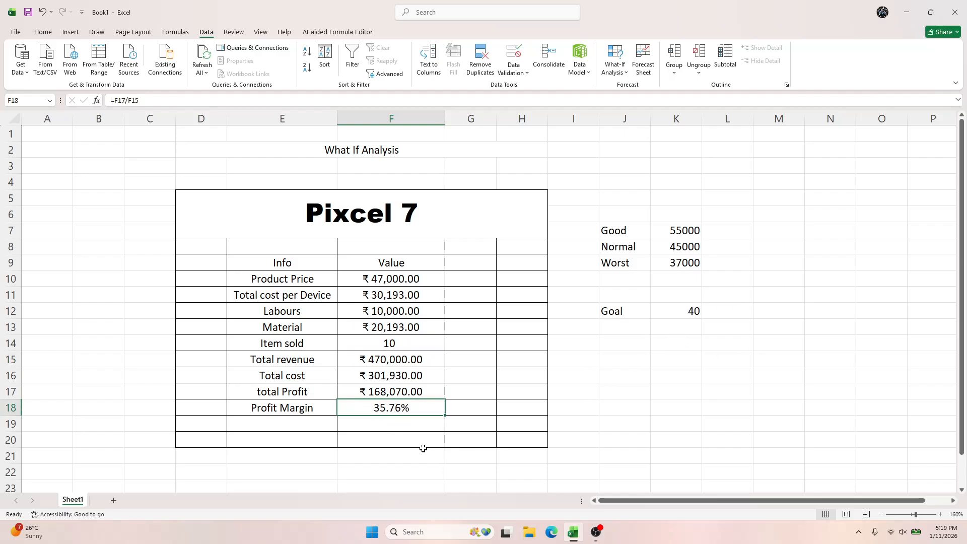
click(622, 74)
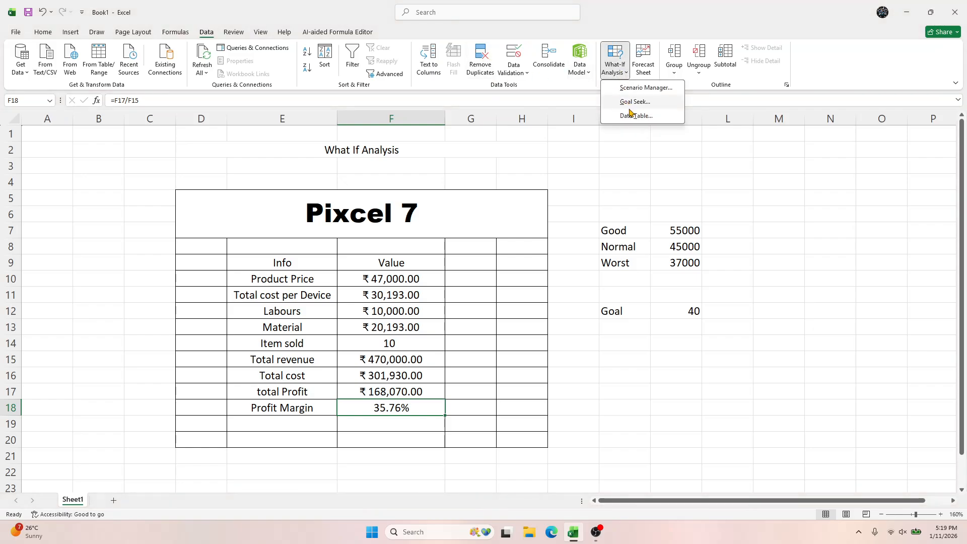
click(643, 103)
drag(672, 309, 648, 298)
click(406, 409)
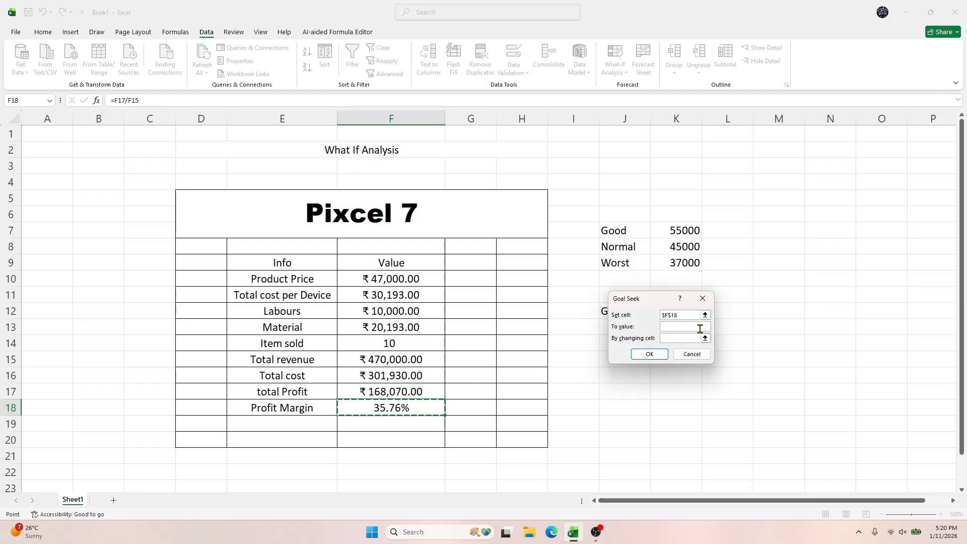
click(682, 327)
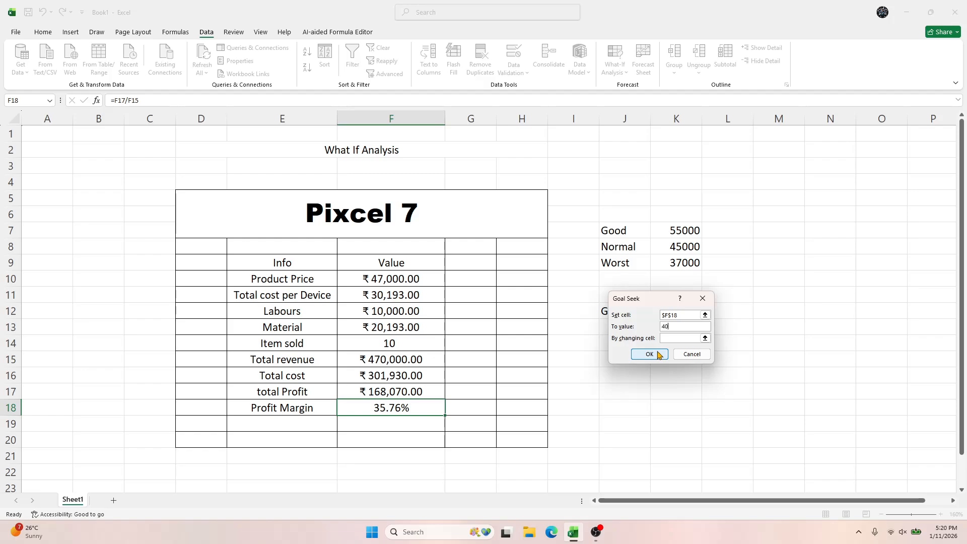
click(686, 338)
click(403, 278)
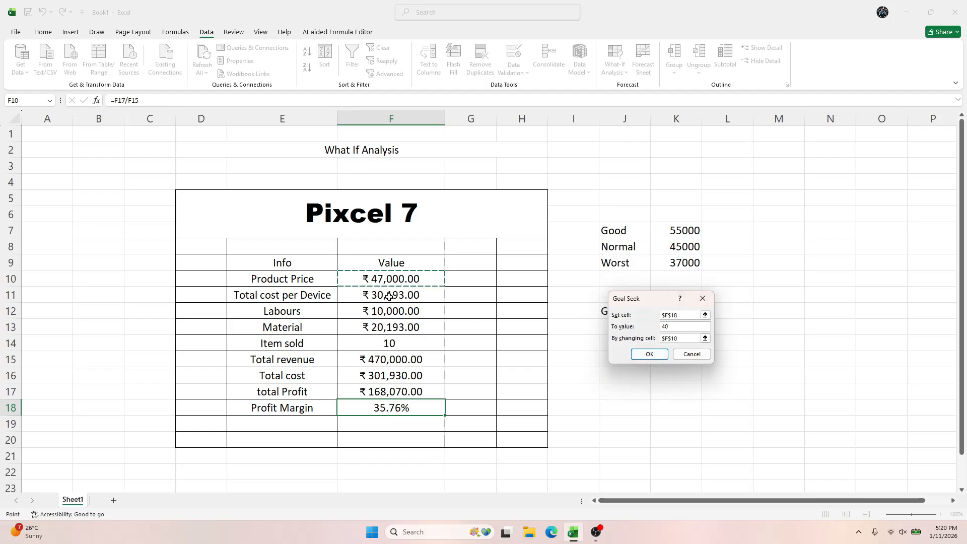
click(650, 355)
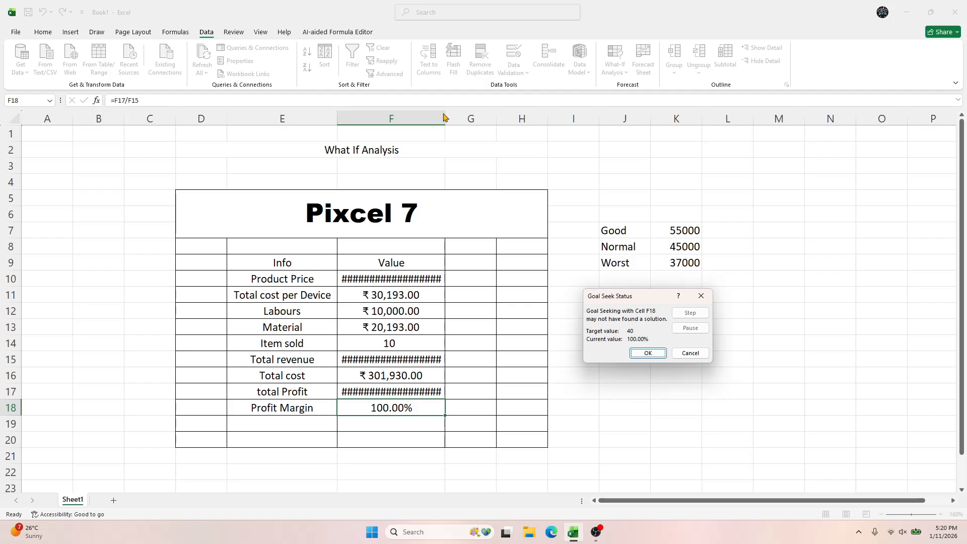
click(649, 353)
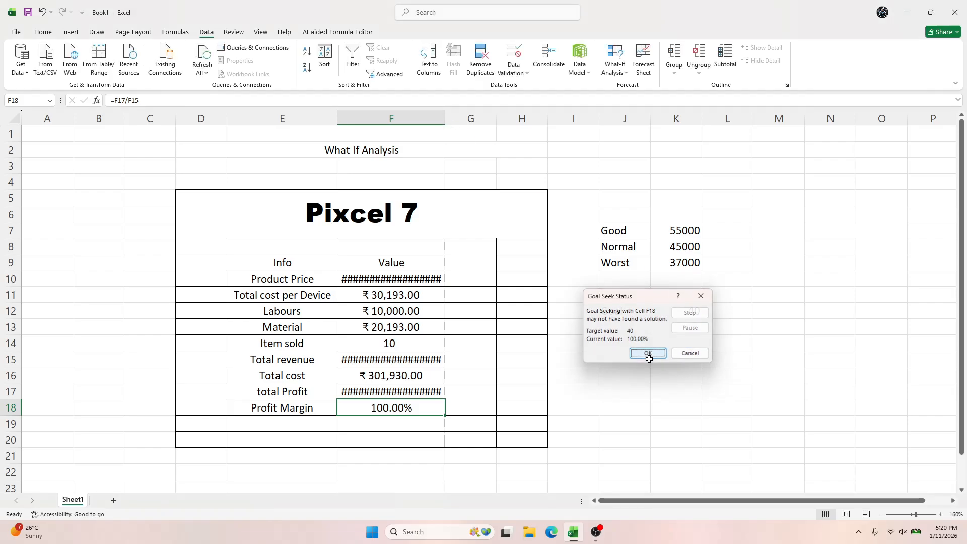
Step: Autofit column F to its contents, and undo both the width change and the Goal Seek result
double_click(445, 119)
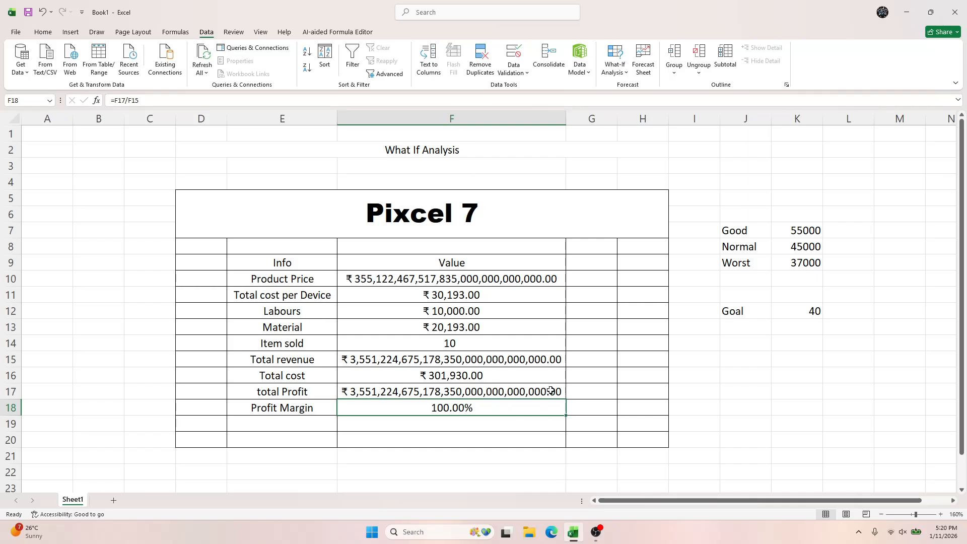
key(ctrl+z)
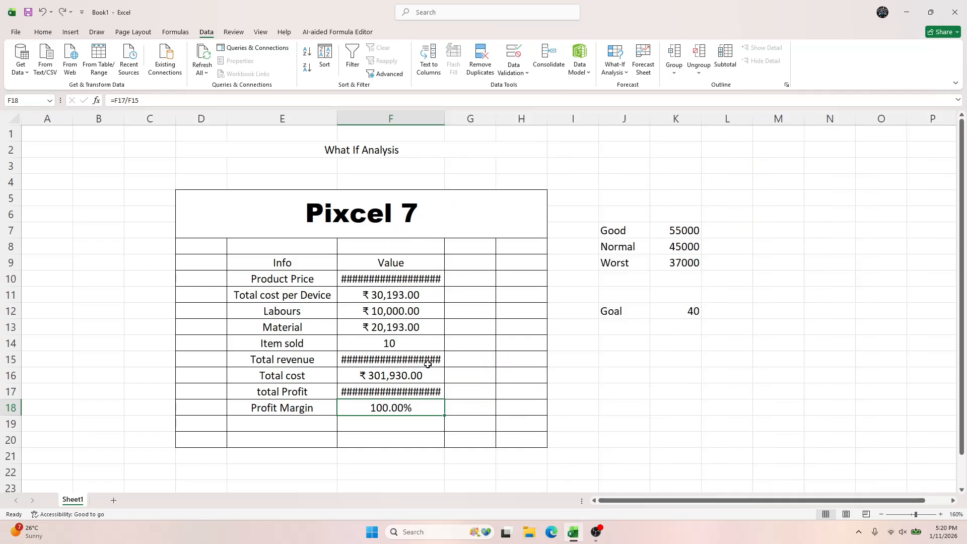
key(ctrl+z)
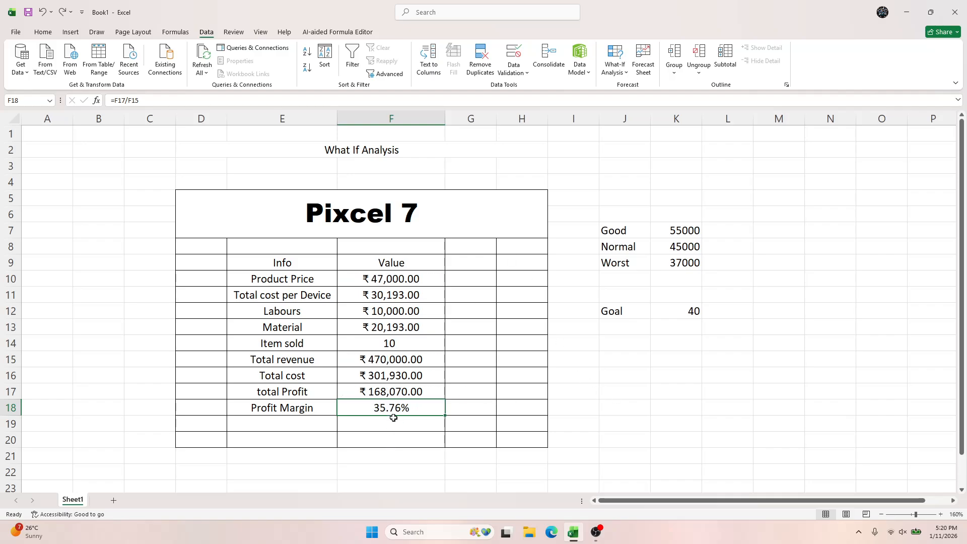
double_click(399, 279)
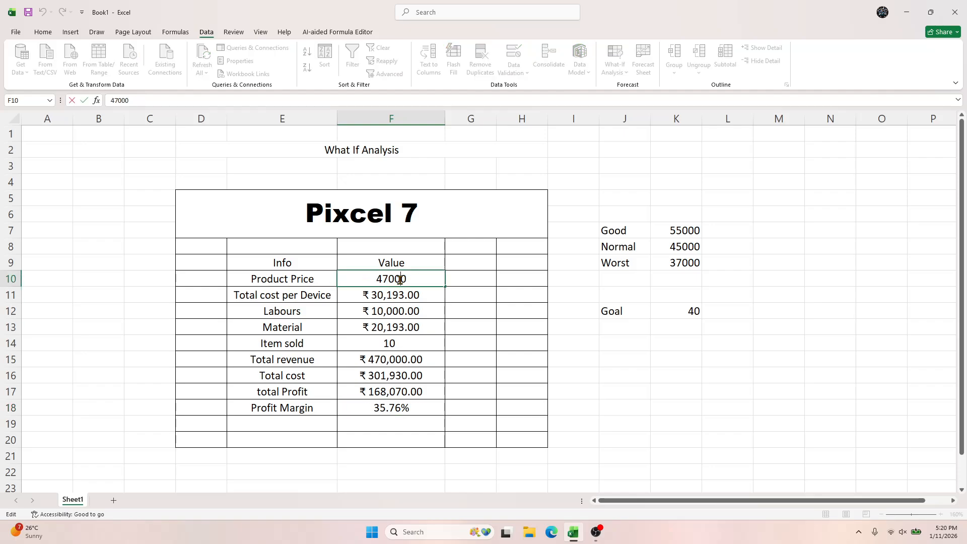
click(418, 389)
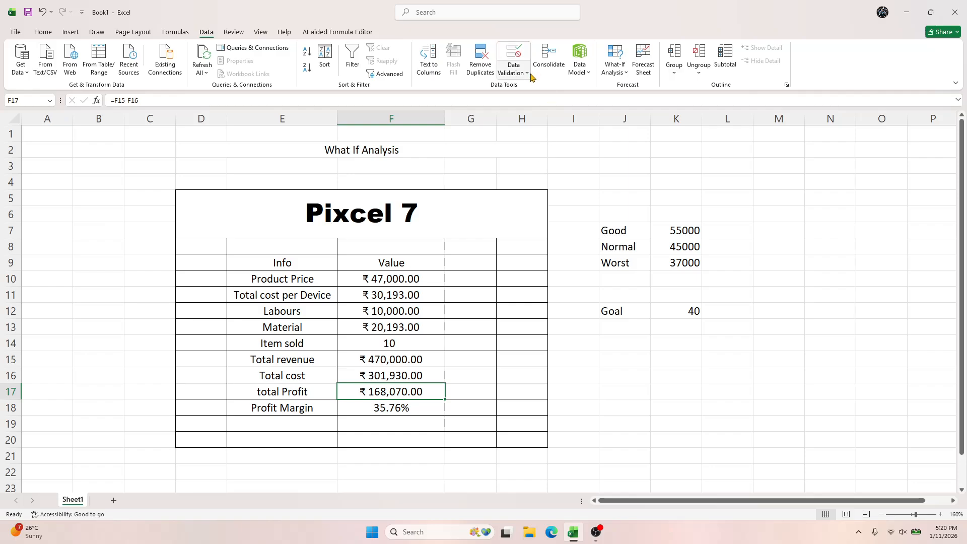
Step: Run a Goal Seek bringing the Profit Margin in F18 to 40.00% by changing the Product Price in F10, and discard the result
click(616, 70)
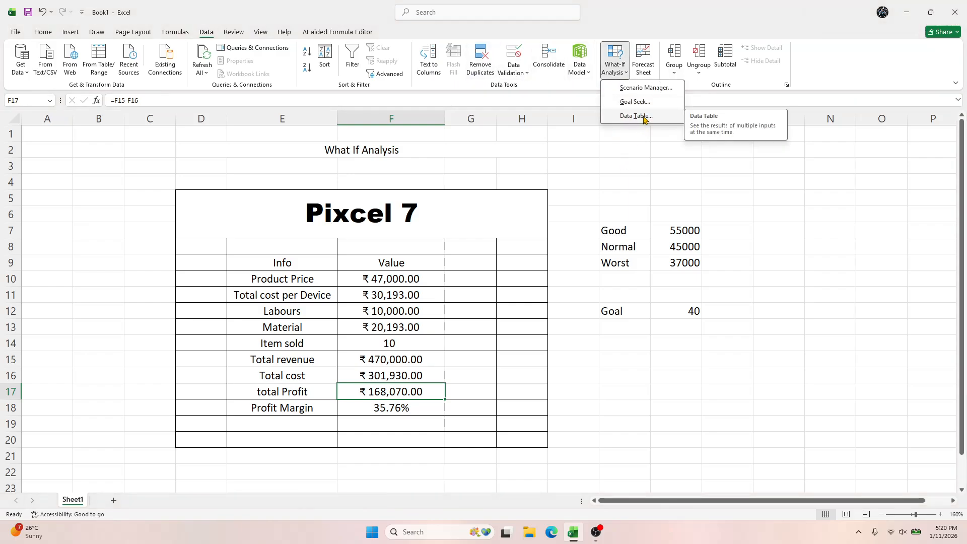
click(635, 102)
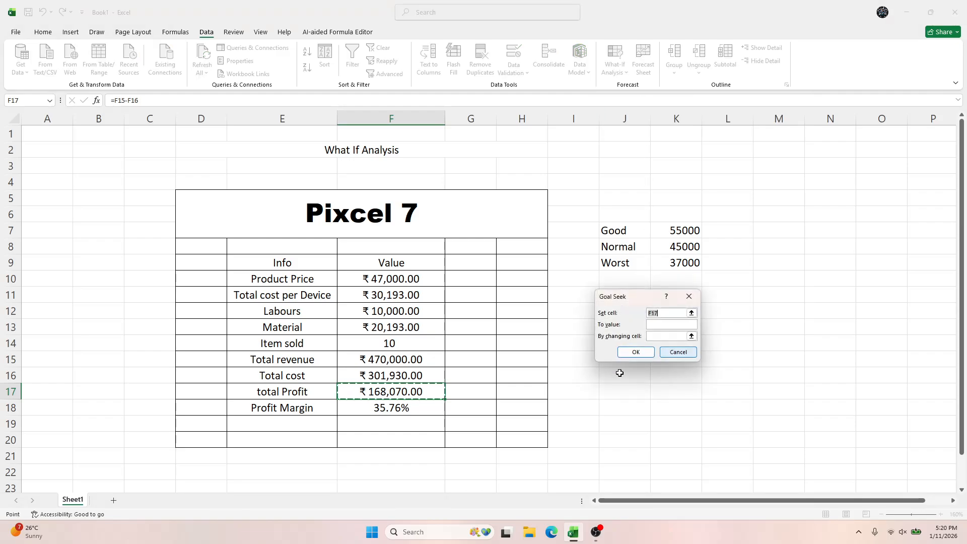
click(393, 412)
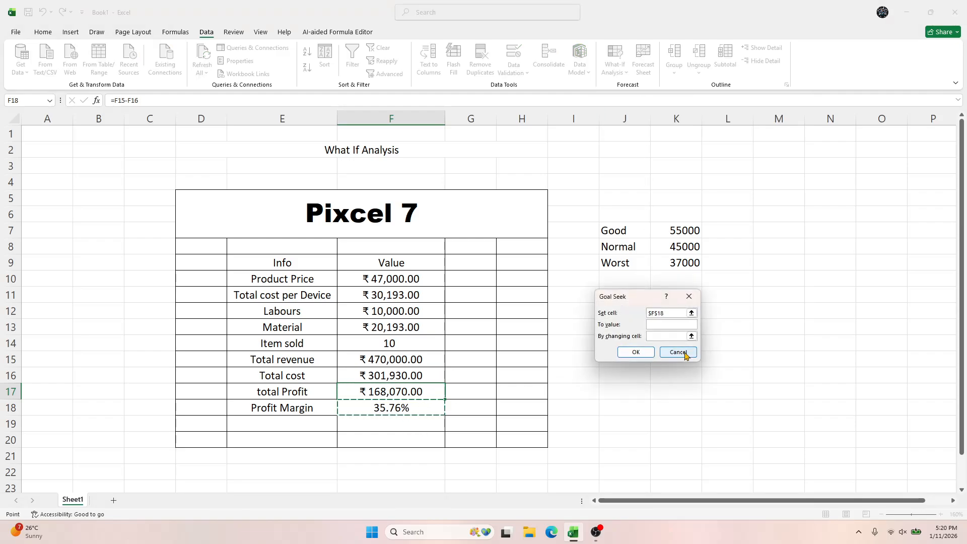
click(661, 325)
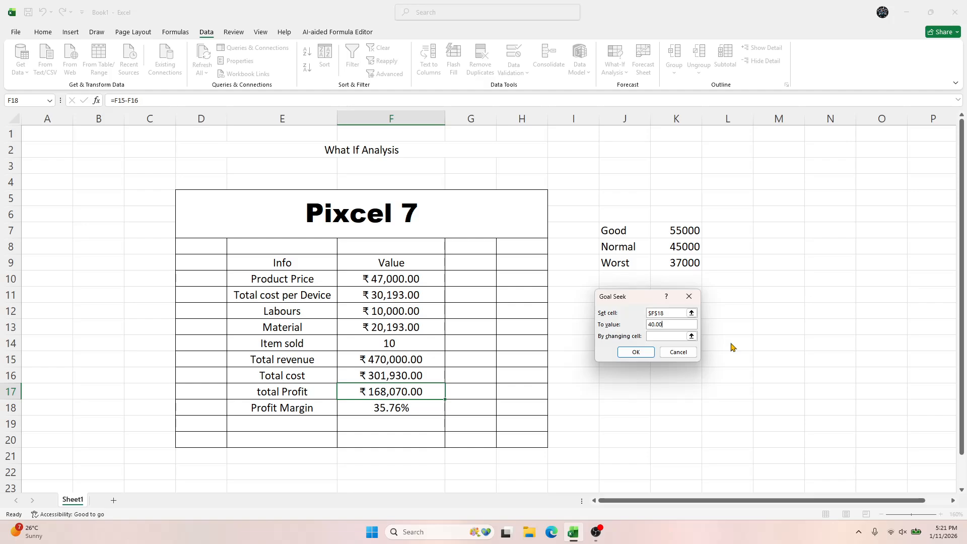
text(40.00%)
click(660, 336)
click(398, 278)
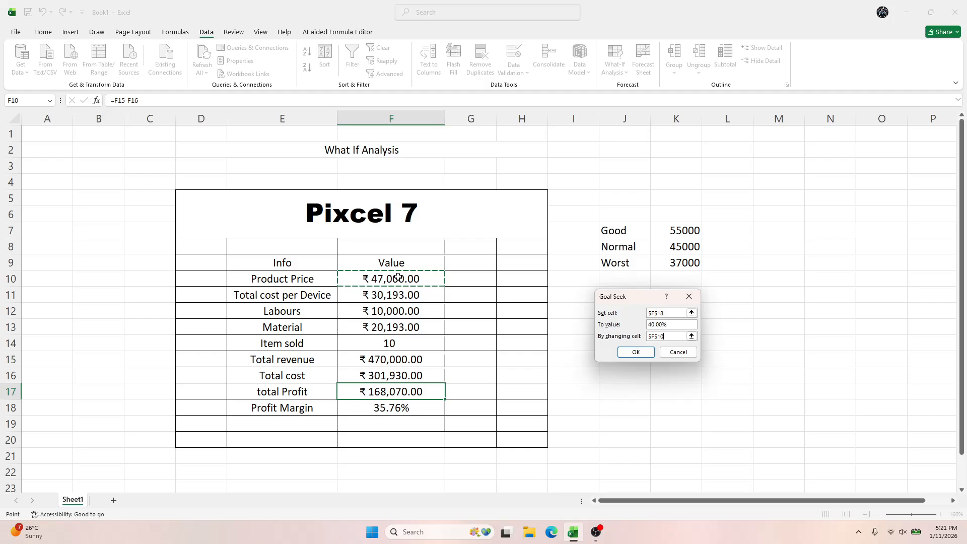
click(637, 352)
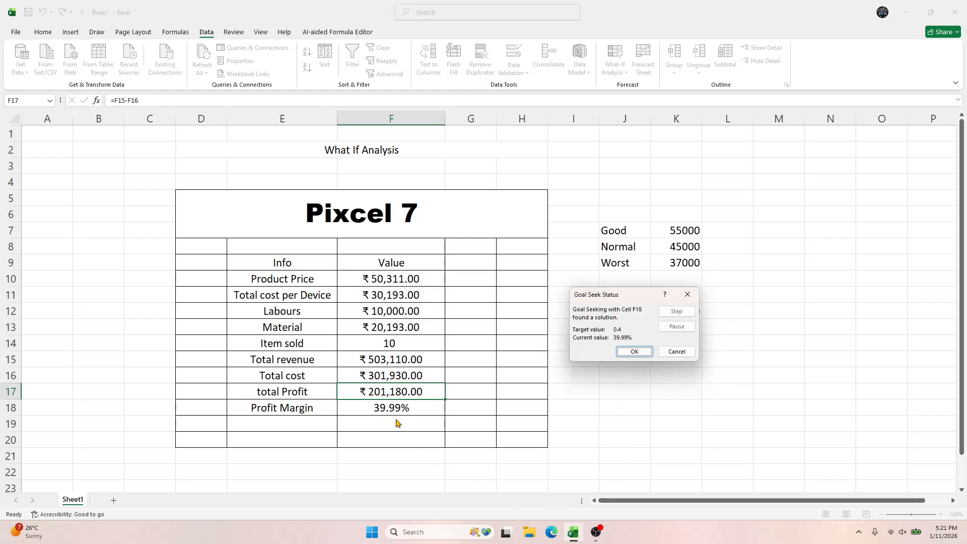
drag(608, 295, 664, 299)
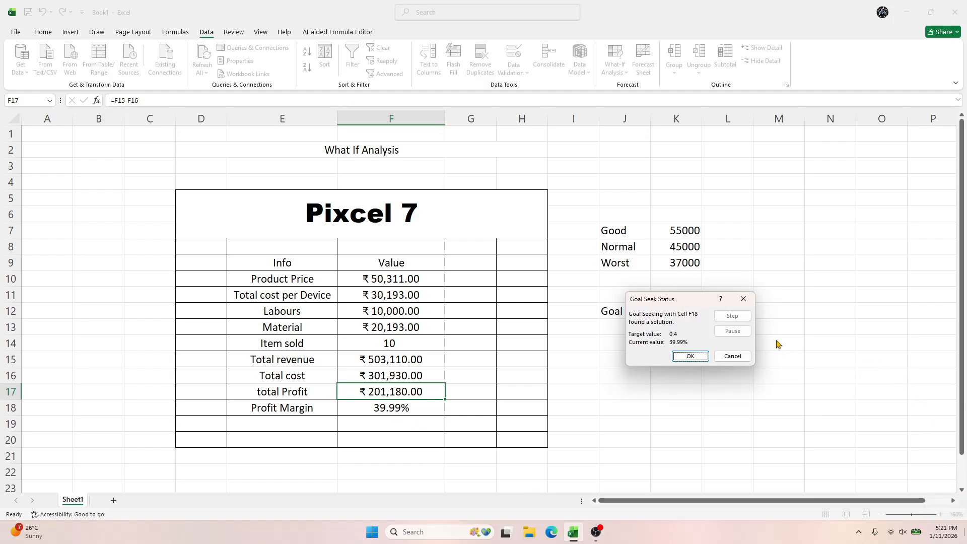
click(732, 357)
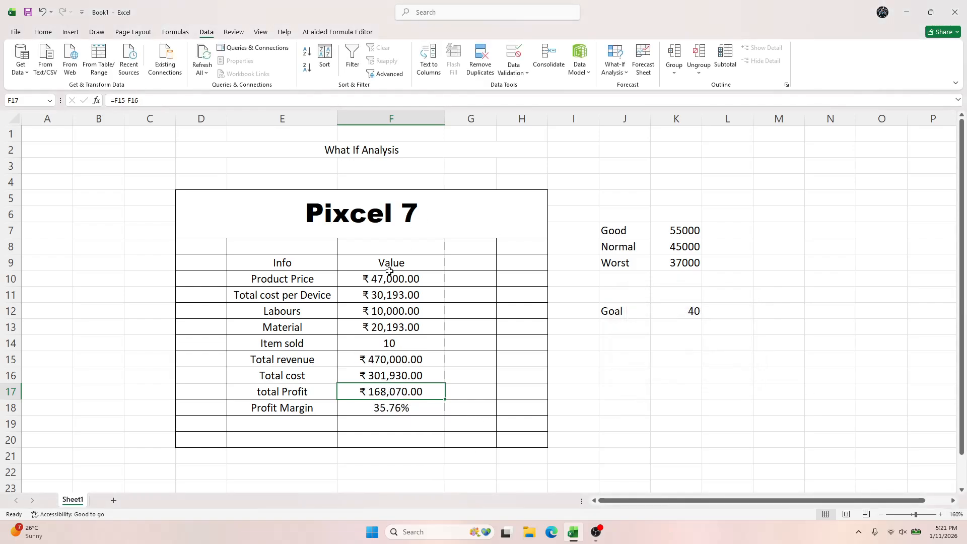
Step: Try a Goal Seek that sets the Profit Margin in F18 to 50% by changing the Labours and Material cells F12:F13
click(615, 65)
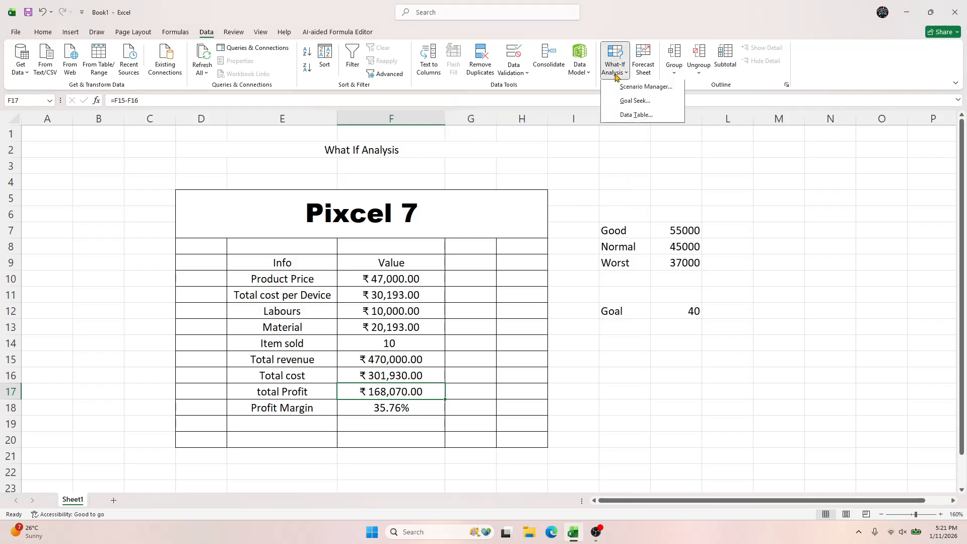
click(635, 102)
click(405, 408)
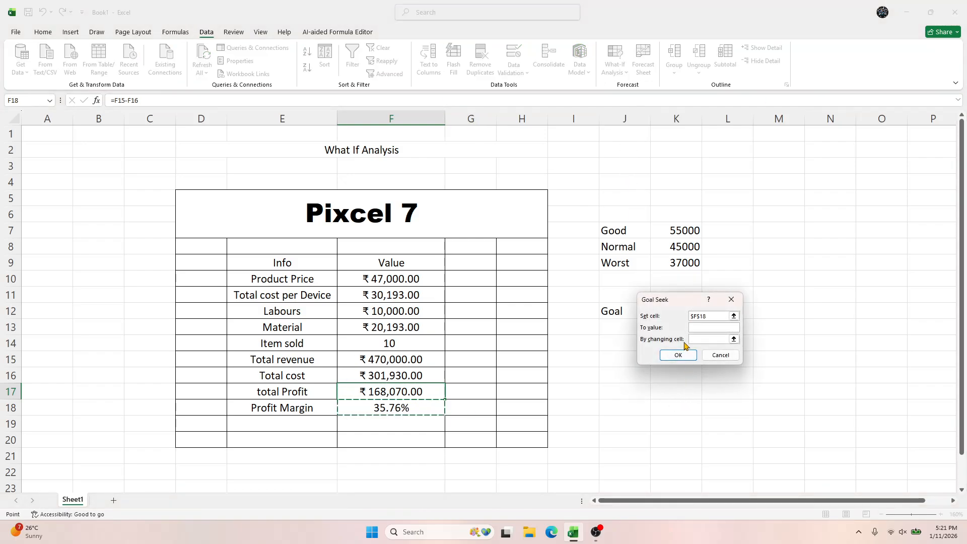
click(697, 328)
click(695, 339)
drag(391, 313, 439, 352)
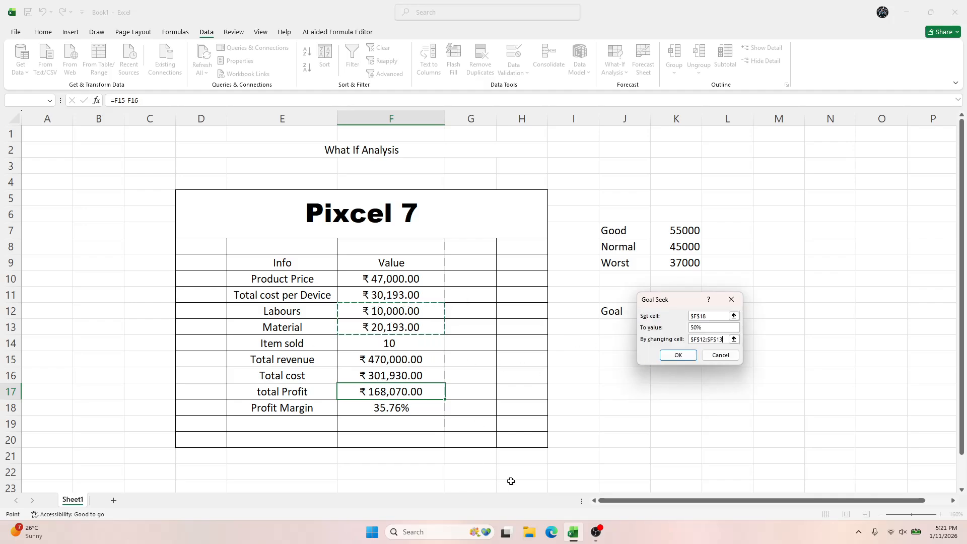
click(679, 356)
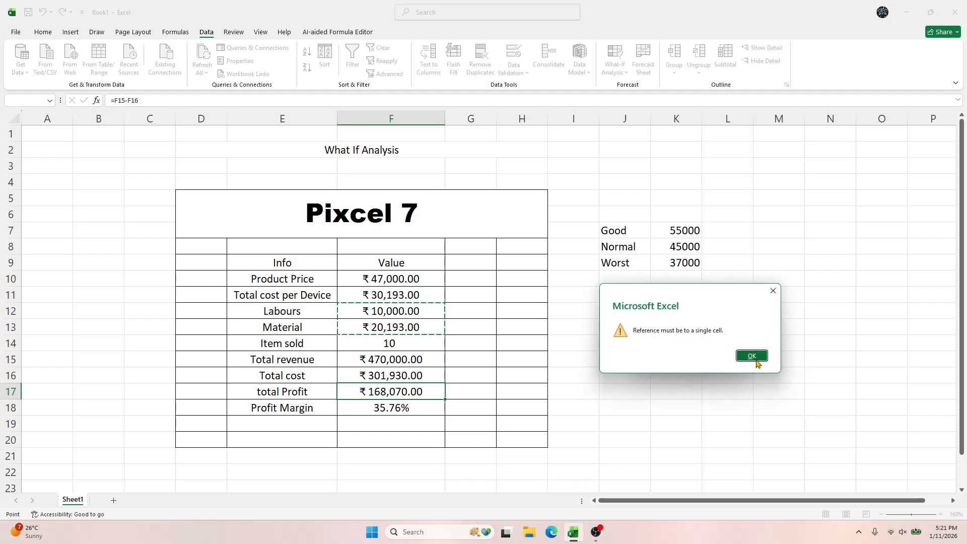
click(752, 356)
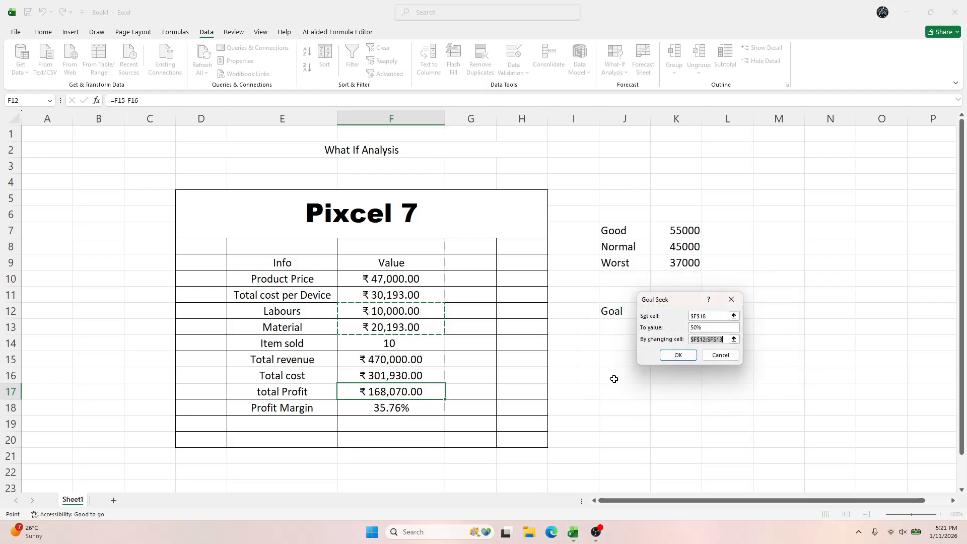
Step: Run the 50% Goal Seek with only the Material cell F13 as the changing cell, and discard the result
click(378, 330)
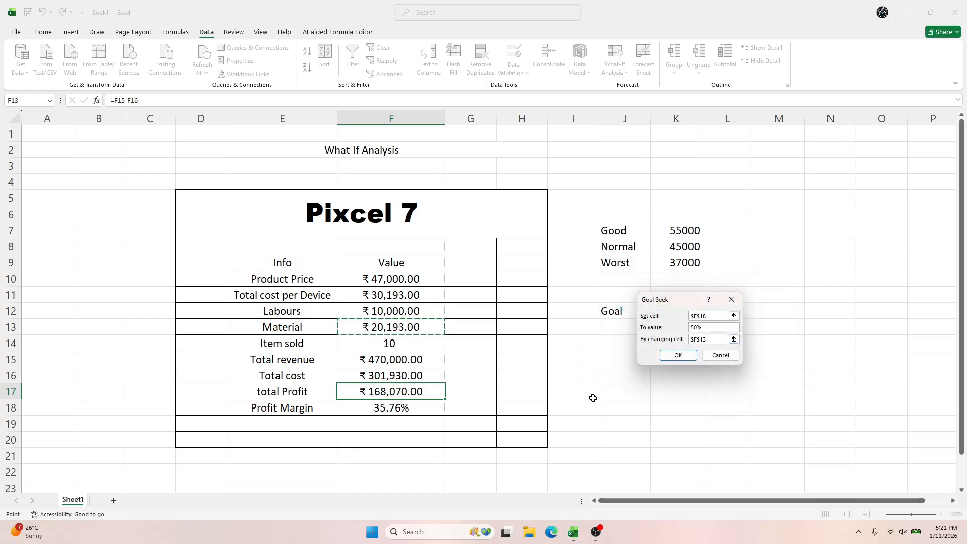
click(683, 357)
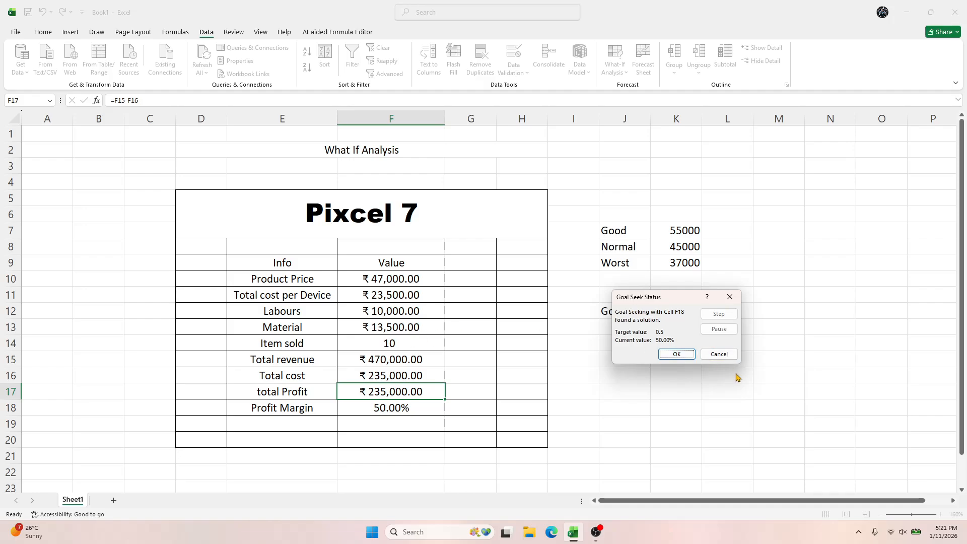
click(719, 355)
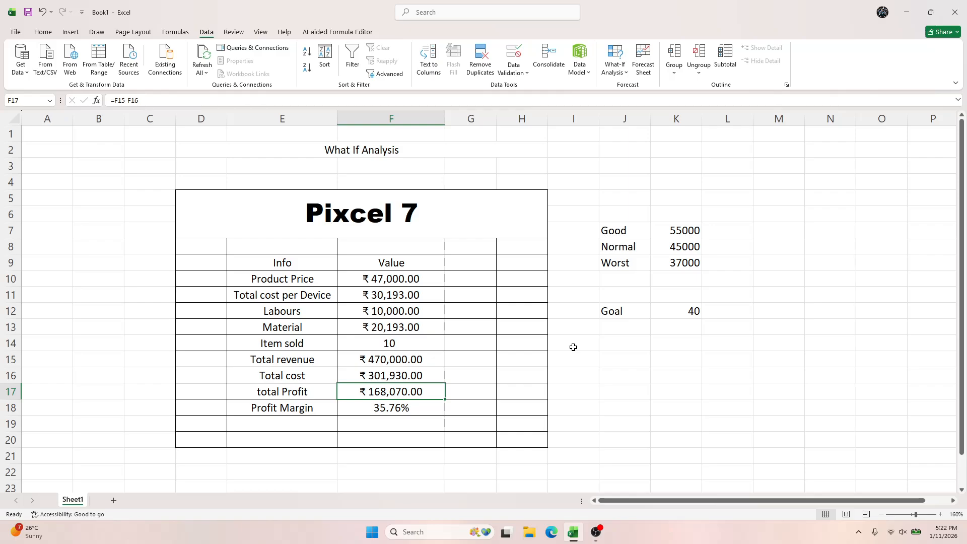
click(607, 396)
drag(294, 234, 564, 454)
click(758, 441)
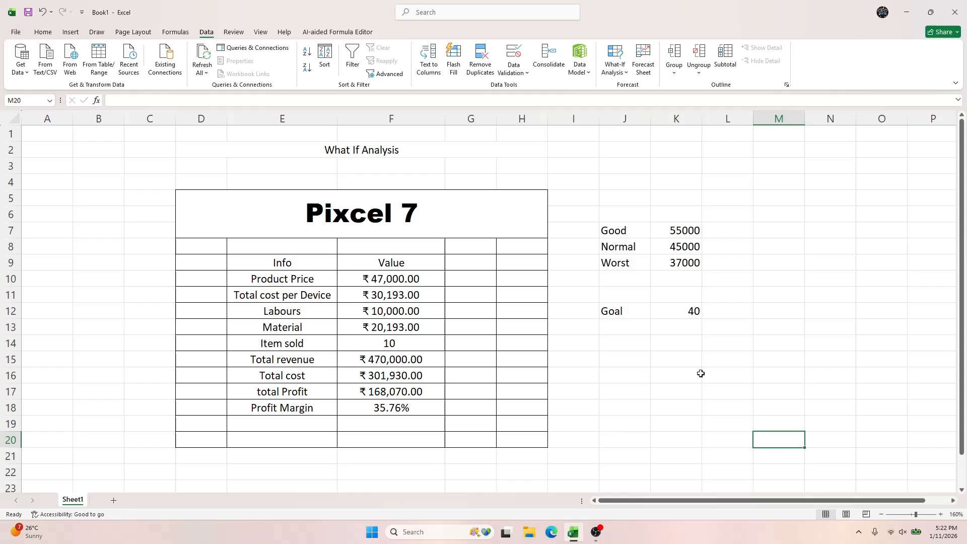
click(618, 66)
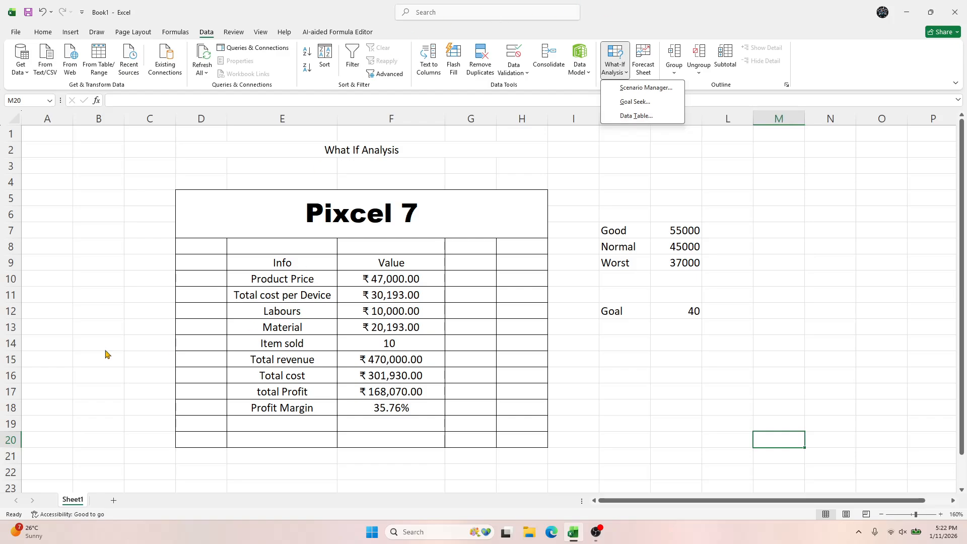
key(Escape)
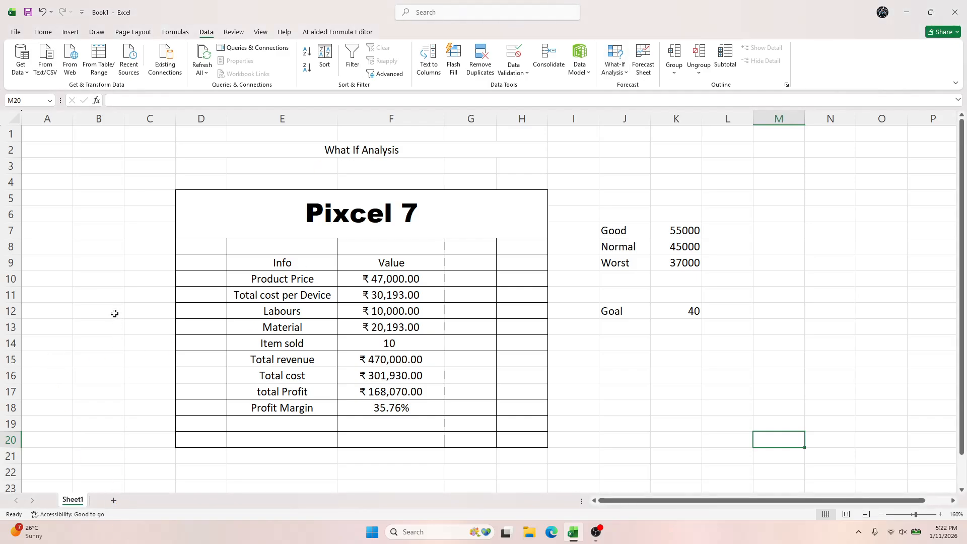
Step: Add a new worksheet after Sheet1 and delete it again
click(114, 501)
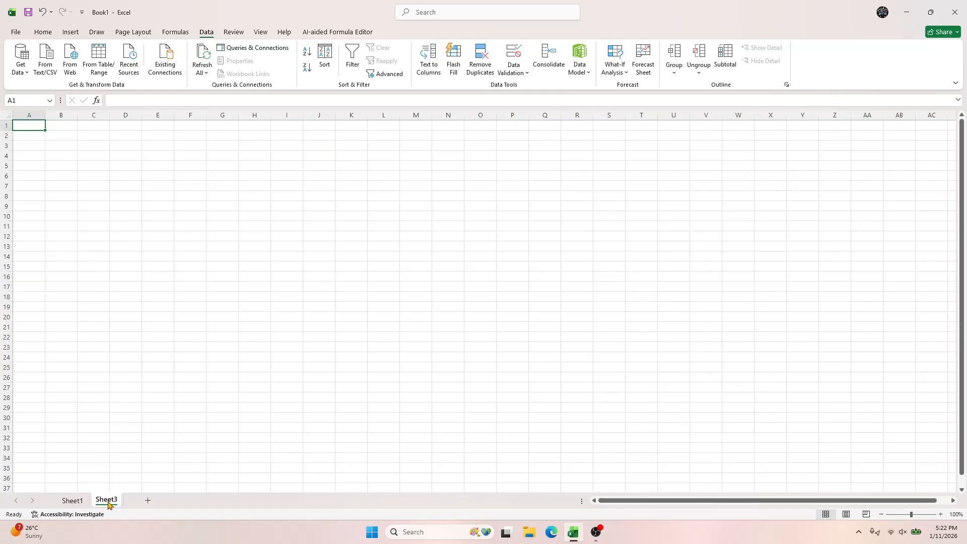
click(75, 500)
click(105, 501)
right_click(108, 501)
click(136, 378)
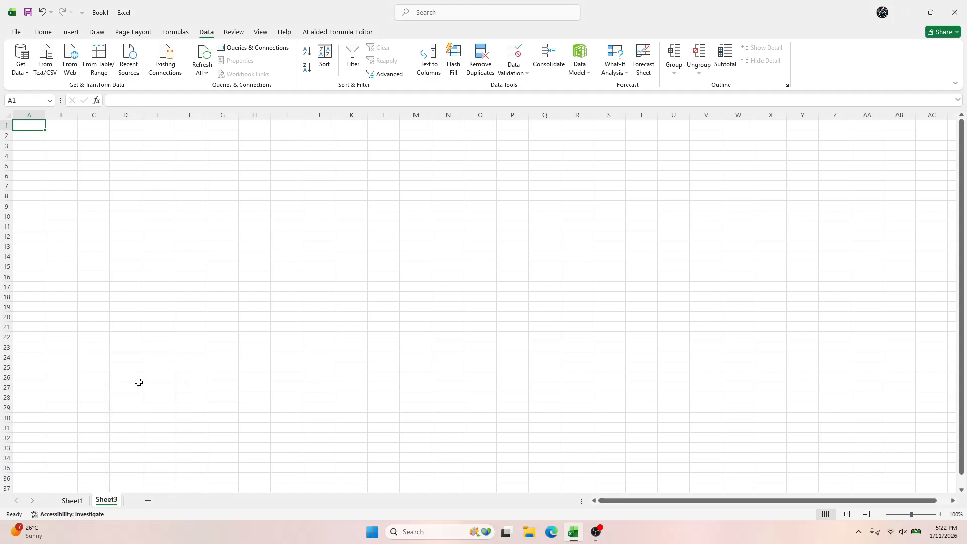
Step: Rename the new worksheet after Sheet1 as "Data Tabe"
click(113, 501)
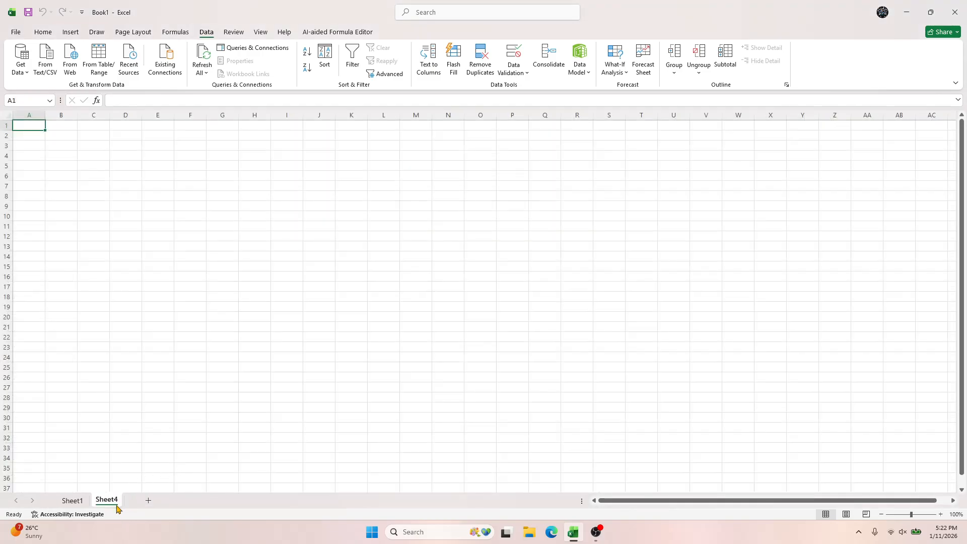
double_click(107, 500)
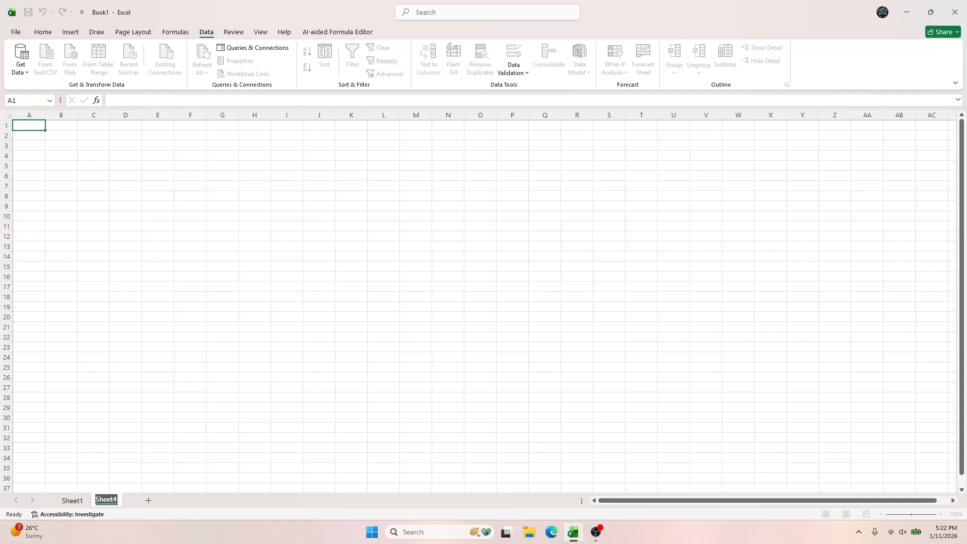
text(F)
text(=)
key(BackSpace)
text(Data Tabe)
key(XF86MonBrightnessUp)
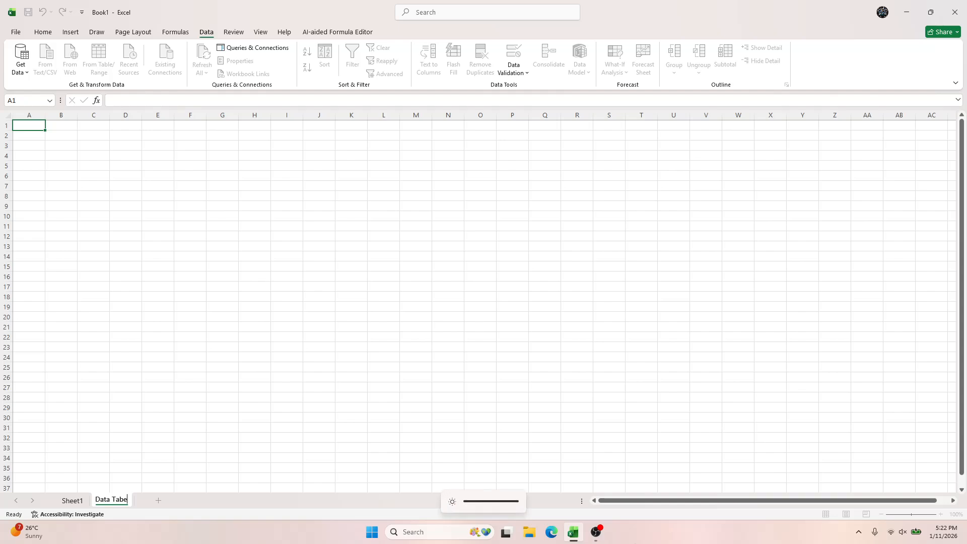
key(Return)
Step: Enter the title "Car Loan" in cell E4 of the Data Tabe sheet
click(166, 176)
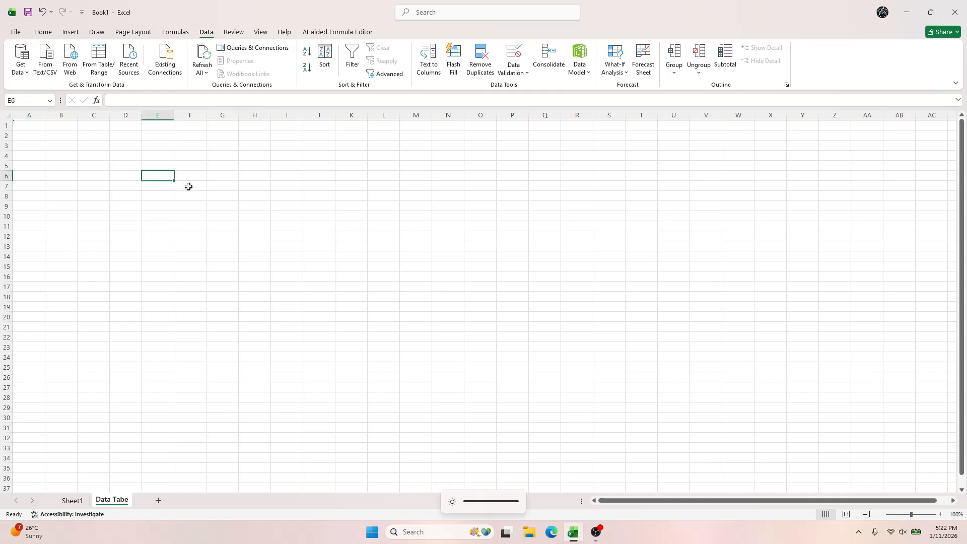
scroll(167, 176, up, 4)
scroll(244, 187, up, 3)
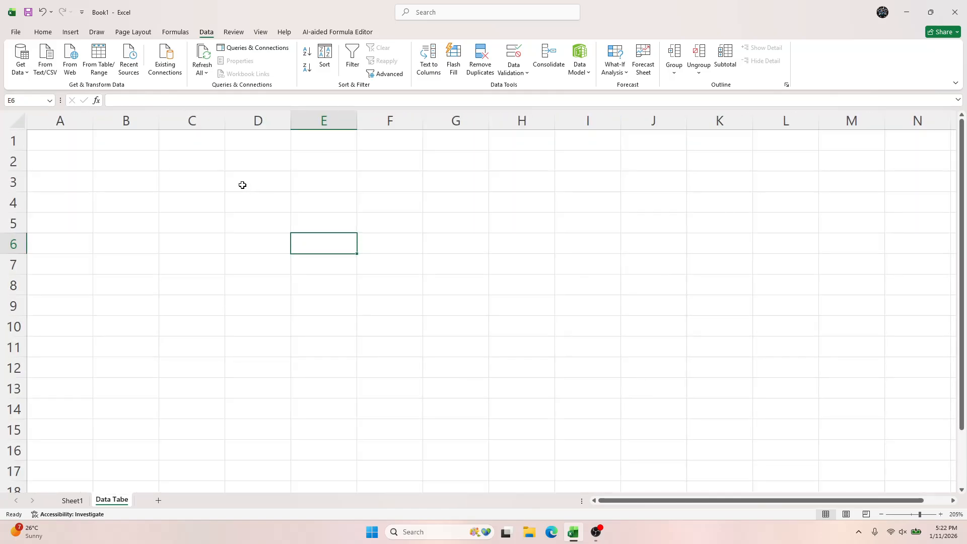
click(305, 200)
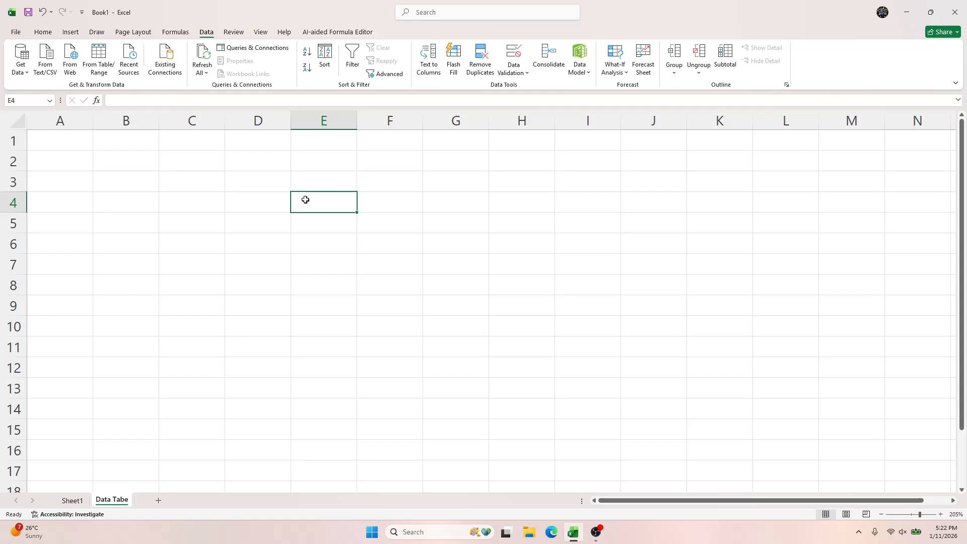
text(Car Loa)
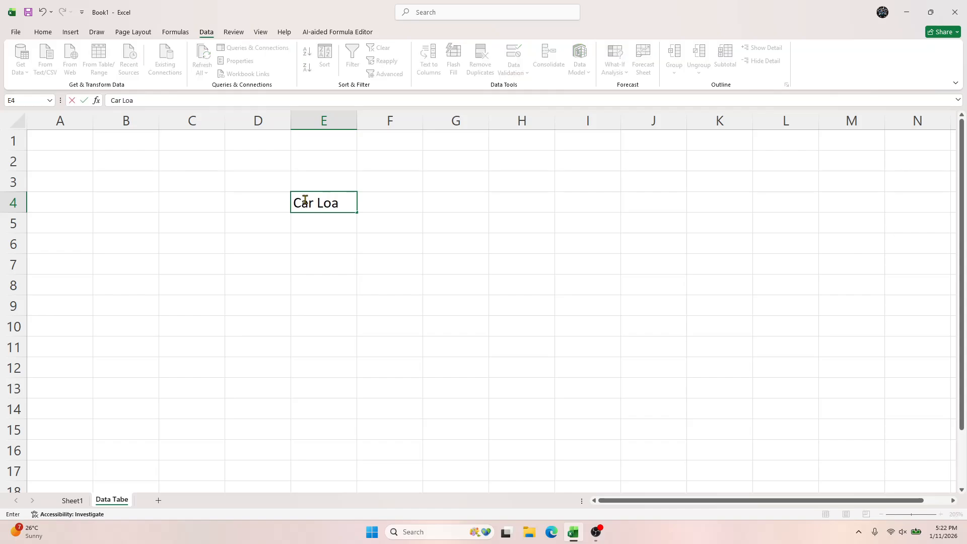
text(n)
key(Return)
Step: Merge and center D3:G7 around the Car Loan title and align it to the vertical middle
drag(306, 200, 312, 224)
drag(263, 181, 462, 259)
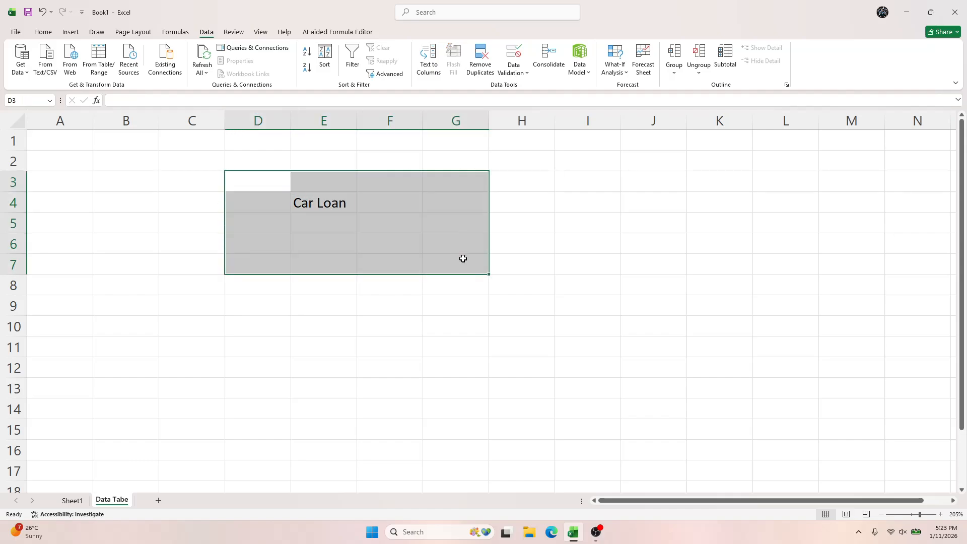
click(43, 32)
click(332, 68)
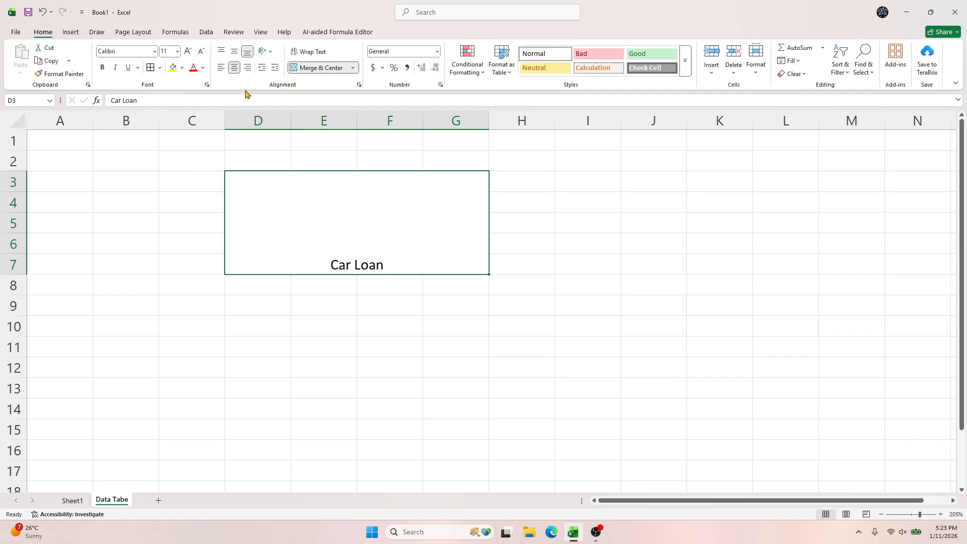
click(234, 51)
Step: Enlarge the Car Loan title to font size 22
click(191, 53)
click(190, 52)
click(190, 51)
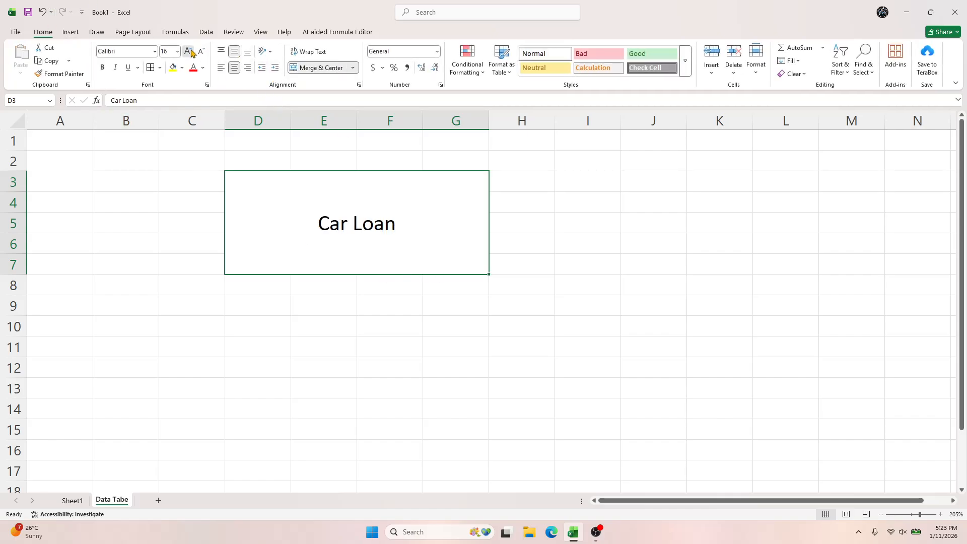
click(190, 52)
click(190, 52)
click(190, 52)
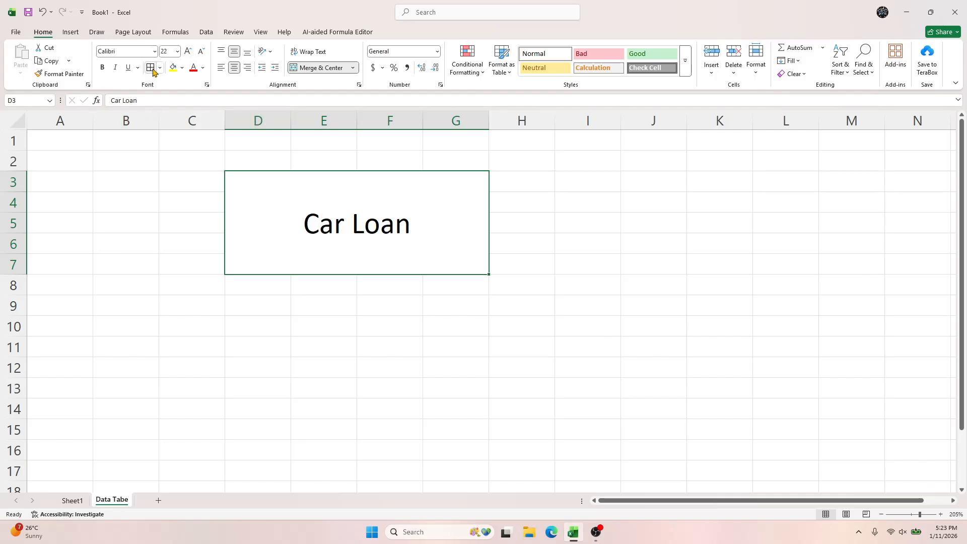
Step: Try the Algerian font on the Car Loan title, and settle on Arial Black
click(154, 52)
click(131, 138)
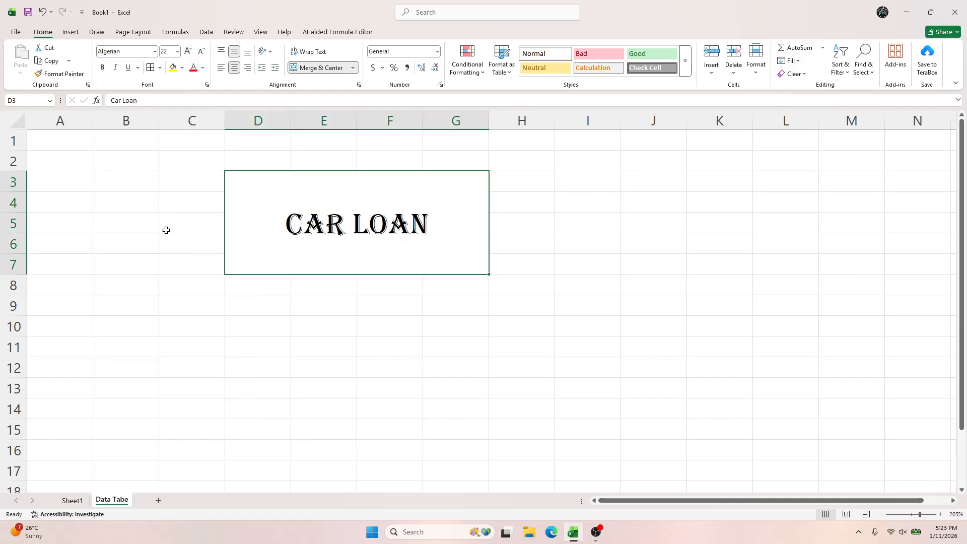
click(154, 51)
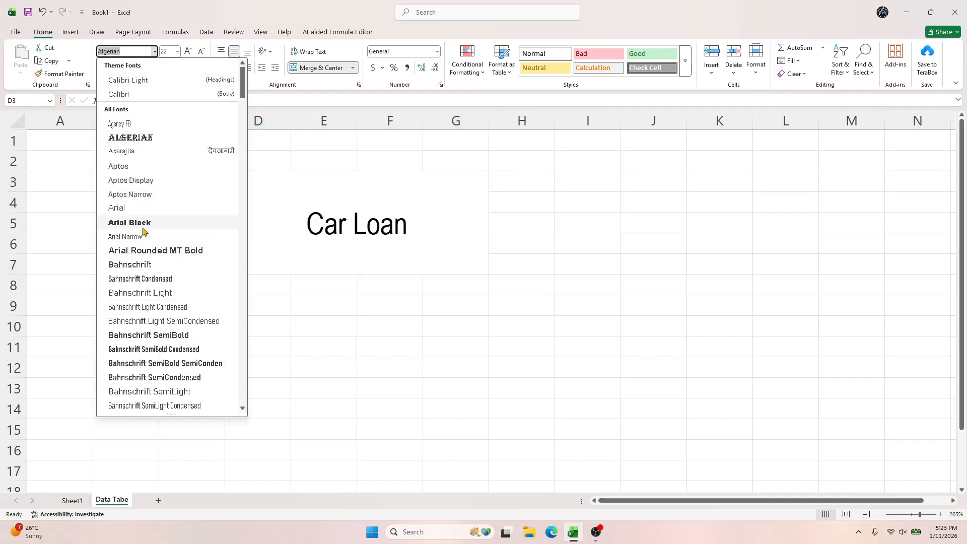
click(144, 224)
click(466, 376)
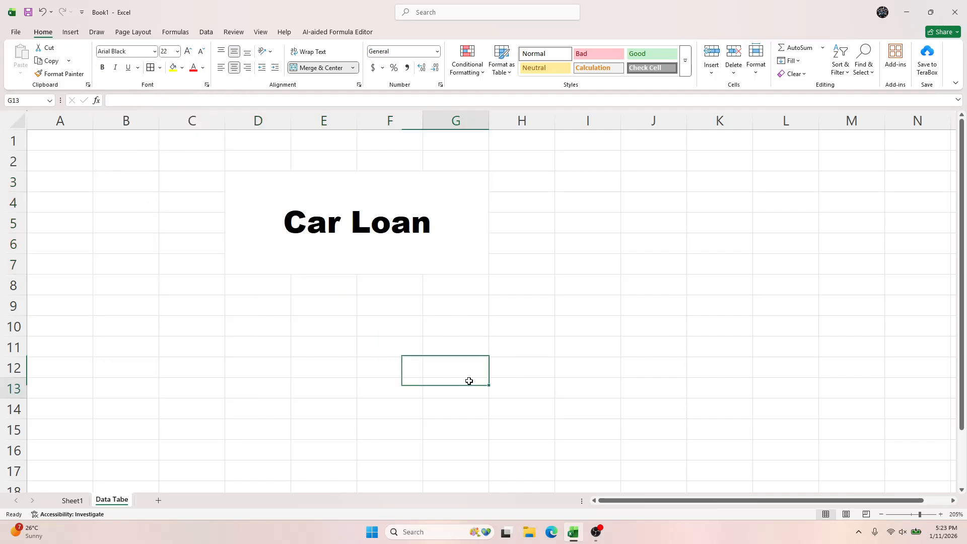
click(464, 386)
click(297, 221)
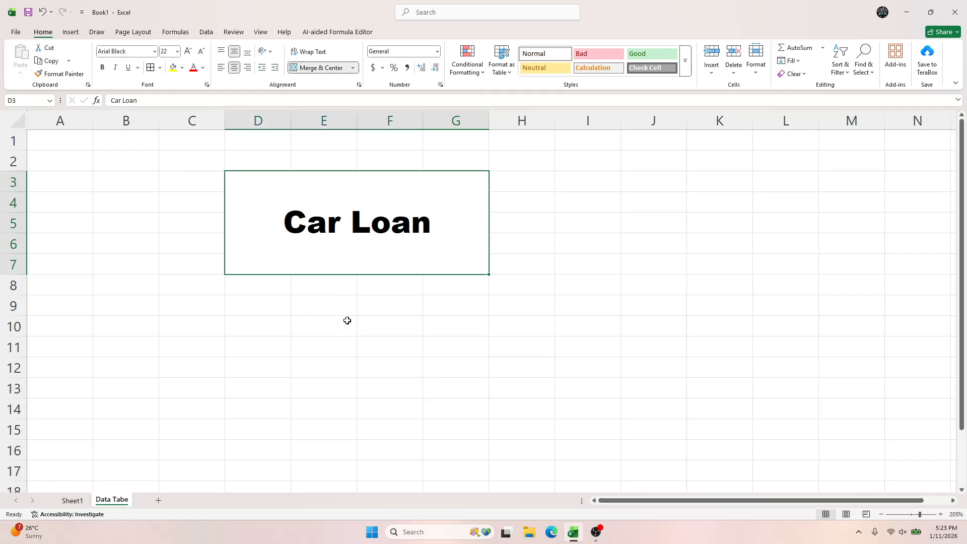
Step: Enter the label "Car" in cell J6
click(276, 329)
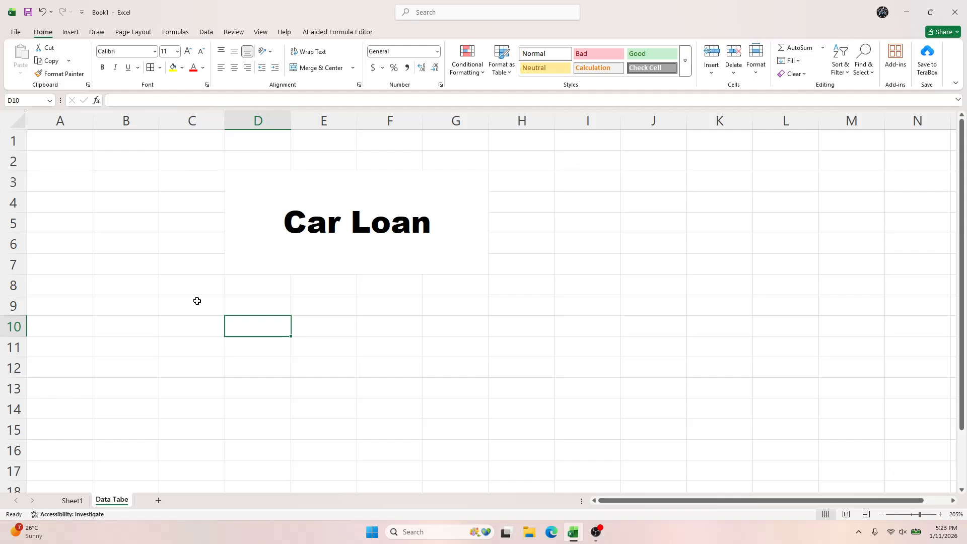
click(654, 235)
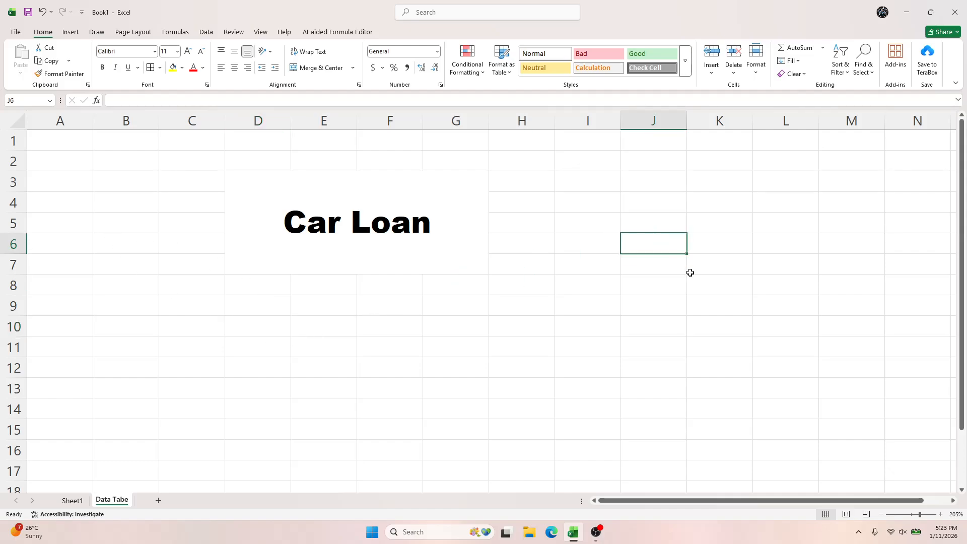
text(C)
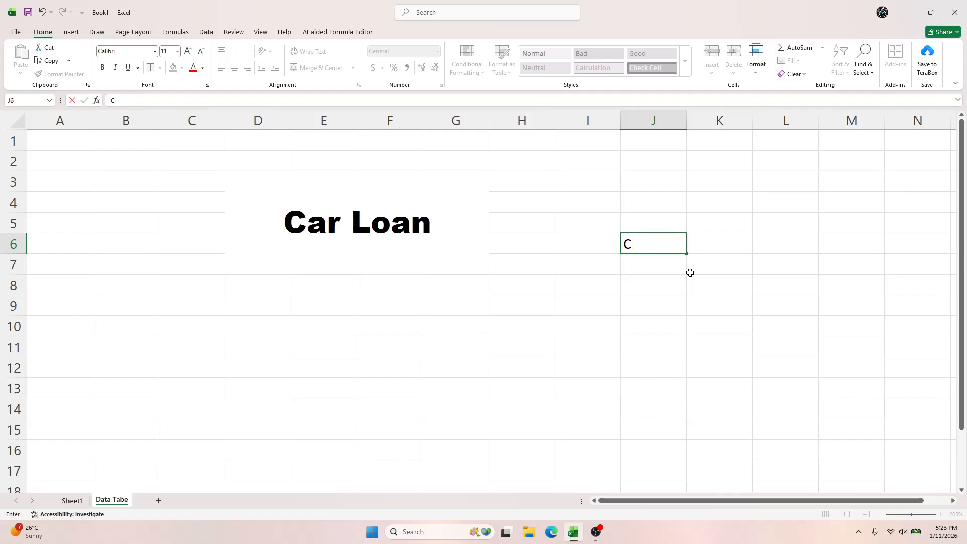
text(laar)
key(Tab)
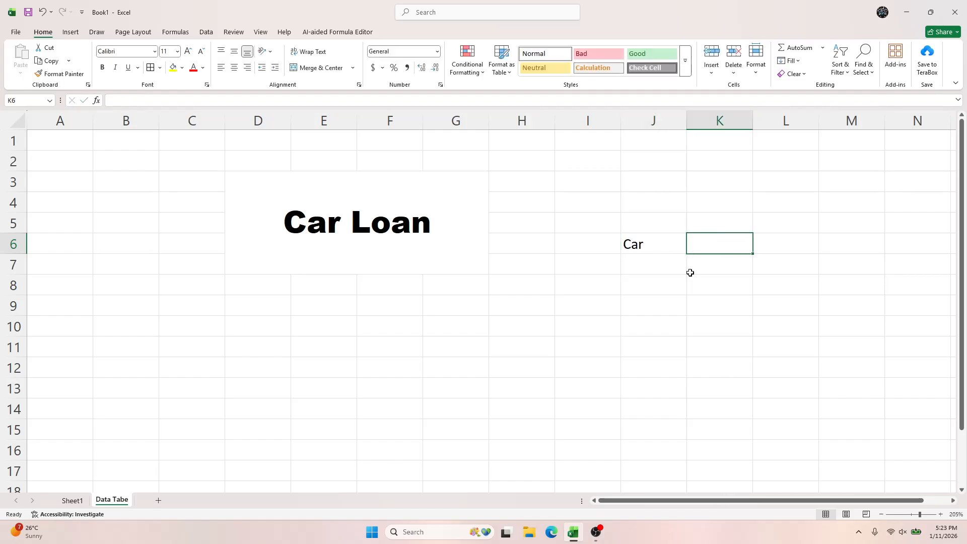
text(15000)
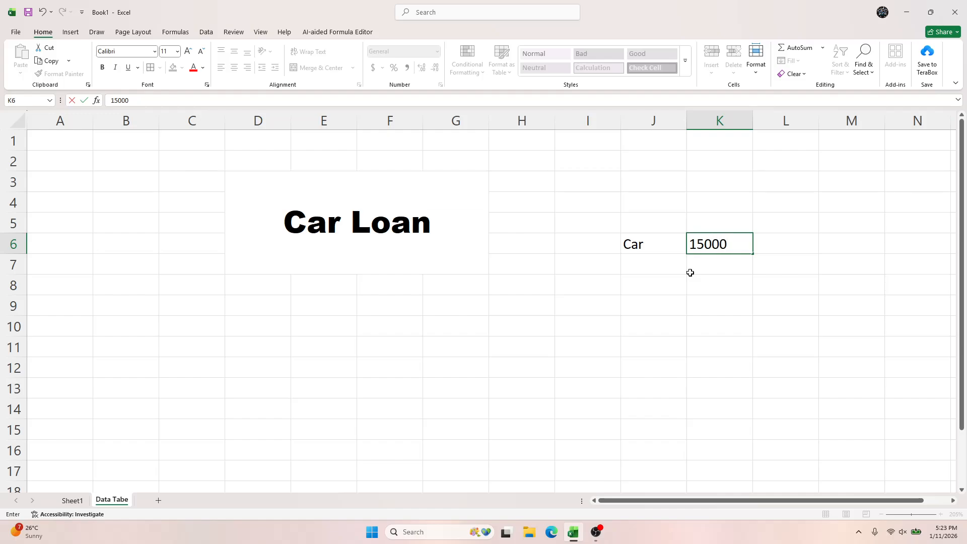
key(BackSpace)
key(BackSpace)
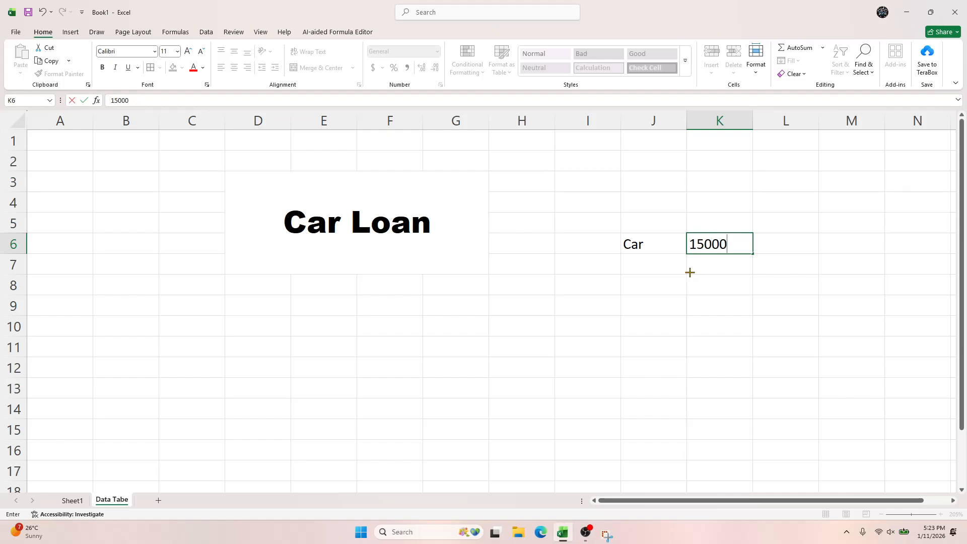
key(super+shift+s)
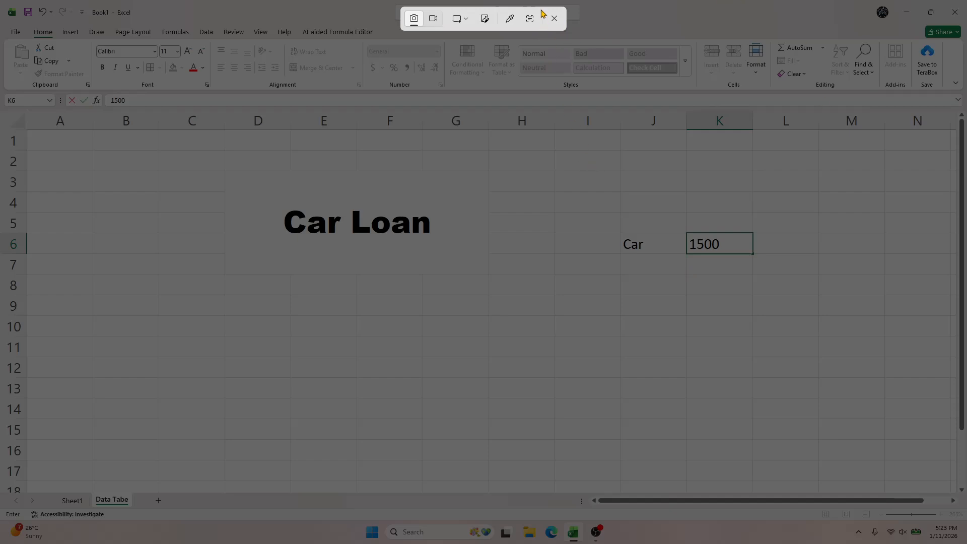
click(556, 21)
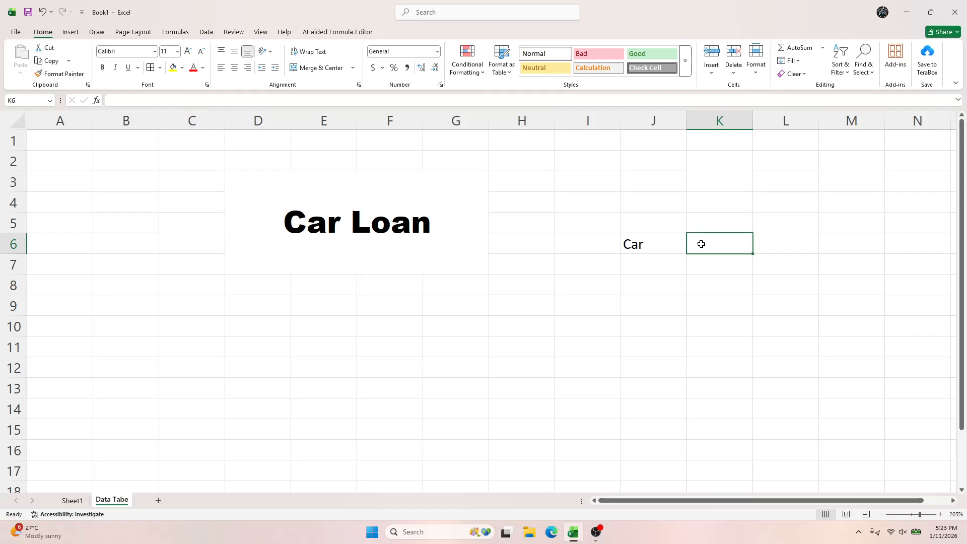
Step: Enter the car price 1500000 in K6
text(15)
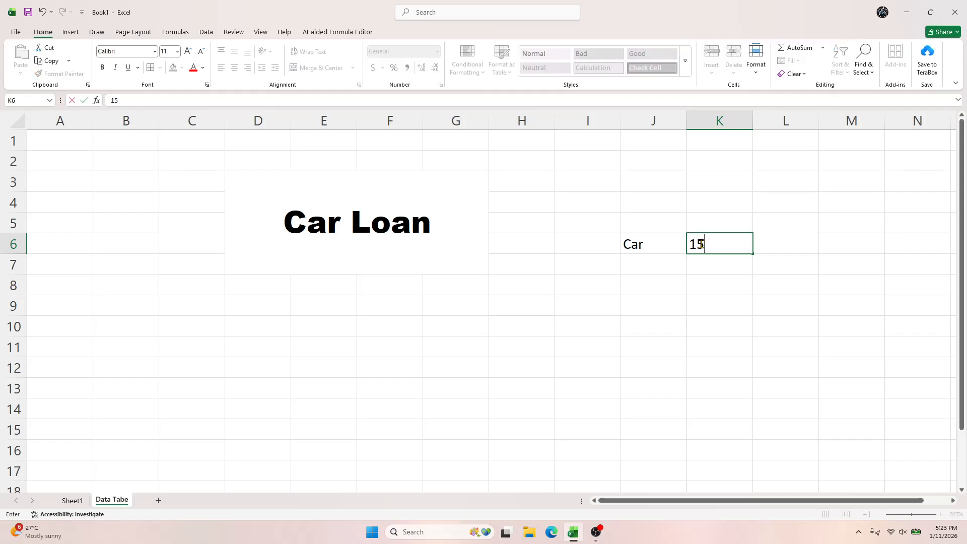
text(00000)
key(Return)
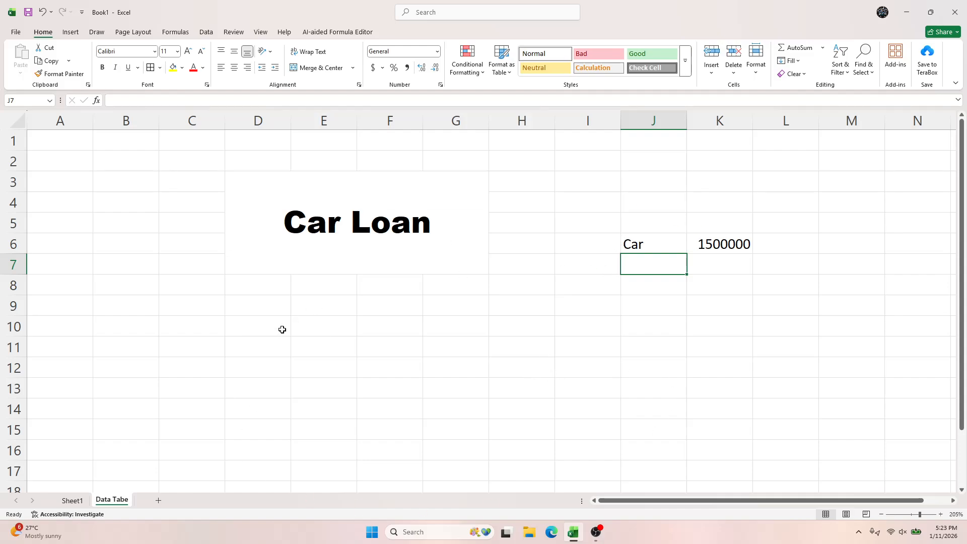
Step: Enter the label "Loan amt" in D9 below the Car Loan title
click(239, 306)
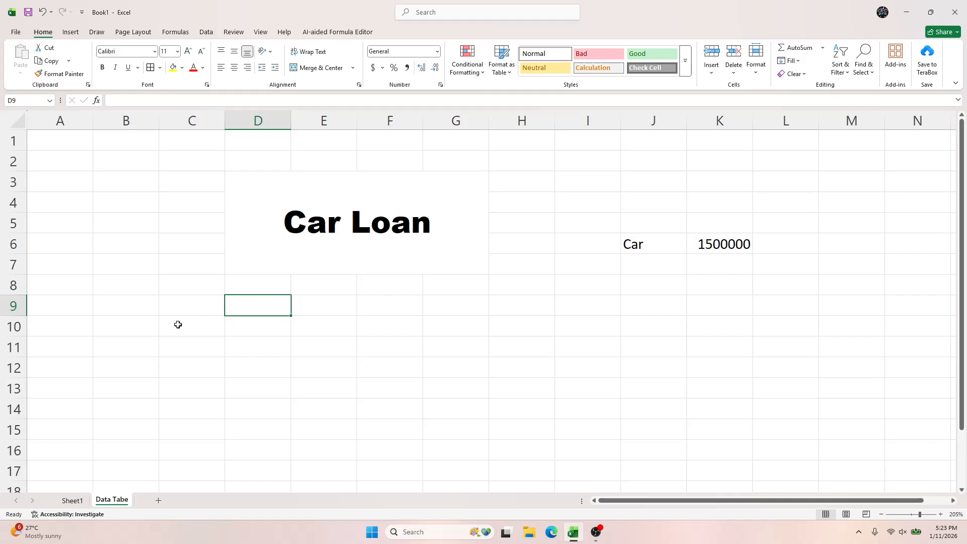
text(Rate)
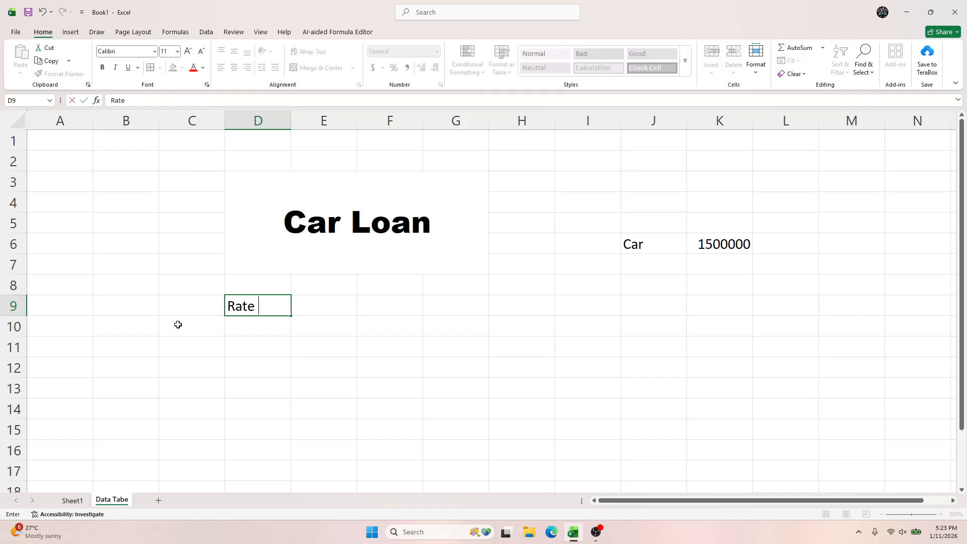
key(BackSpace)
key(BackSpace)
text(Lao)
key(BackSpace)
key(BackSpace)
text(oan amt)
key(Tab)
key(Tab)
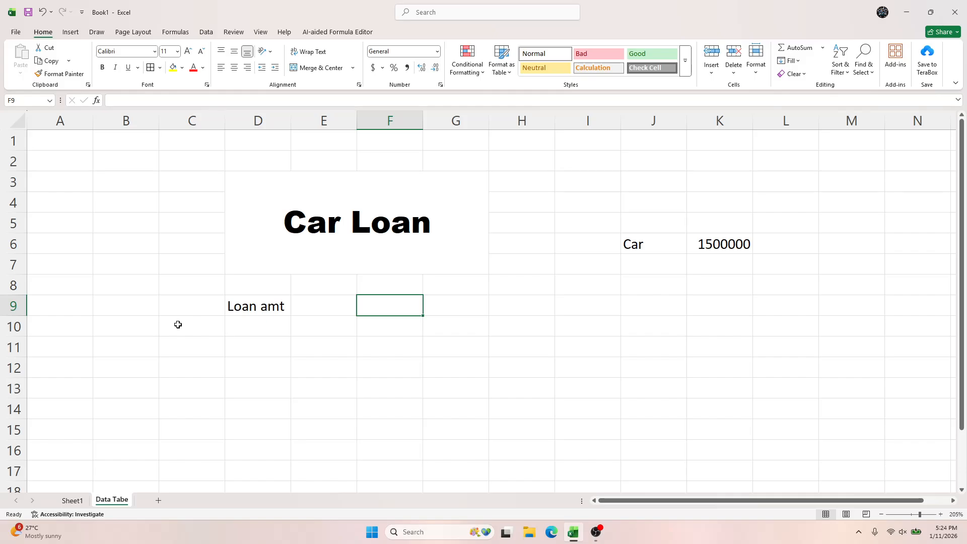
Step: Enter 150-000 as the loan amount in F9
text(15555)
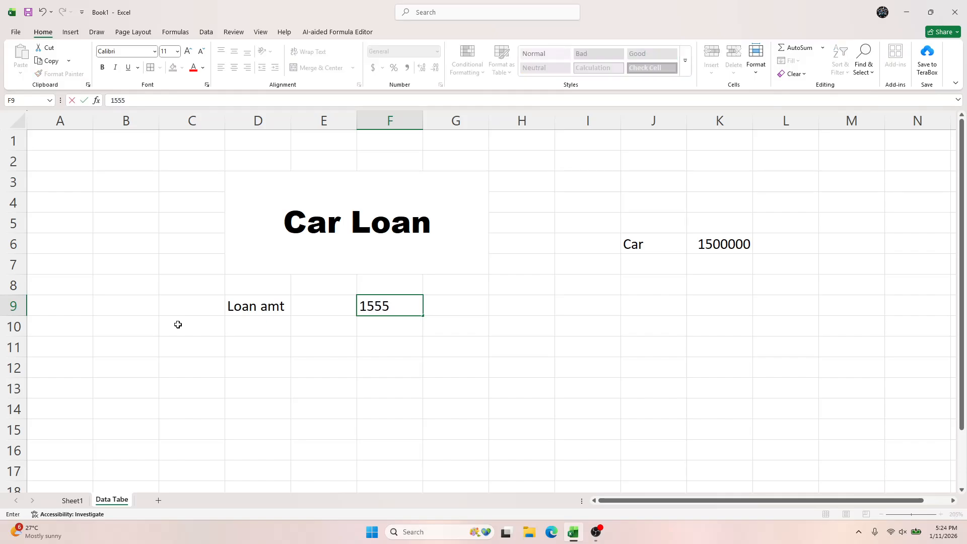
key(BackSpace)
key(BackSpace)
key(BackSpace)
key(BackSpace)
text(50-000)
key(Right)
key(Left)
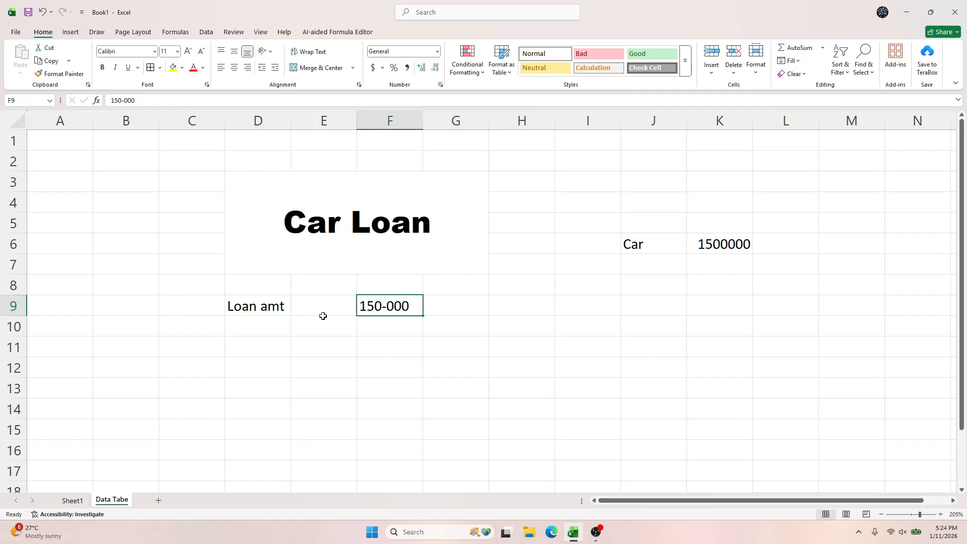
Step: Link the loan amount in F9 to the car price with the formula =K6
text(=)
click(713, 243)
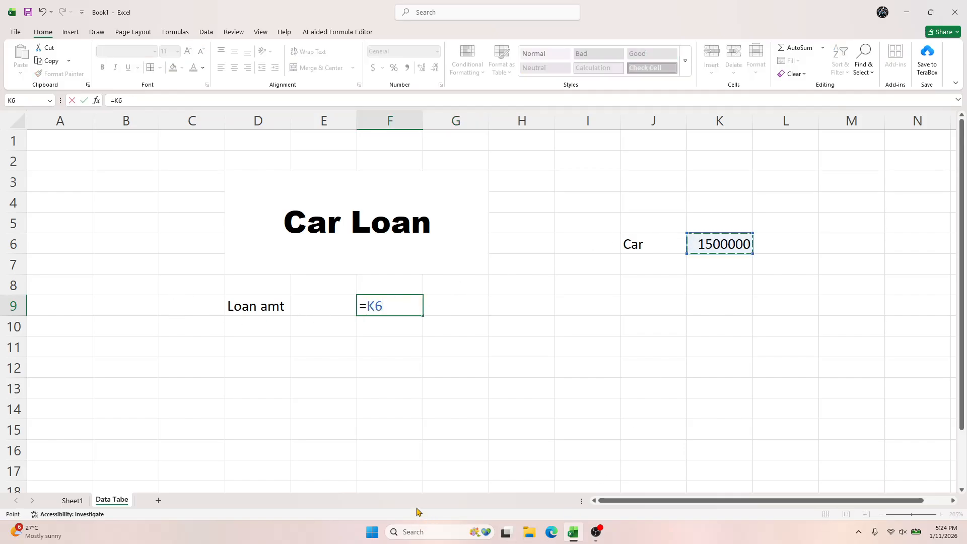
key(Return)
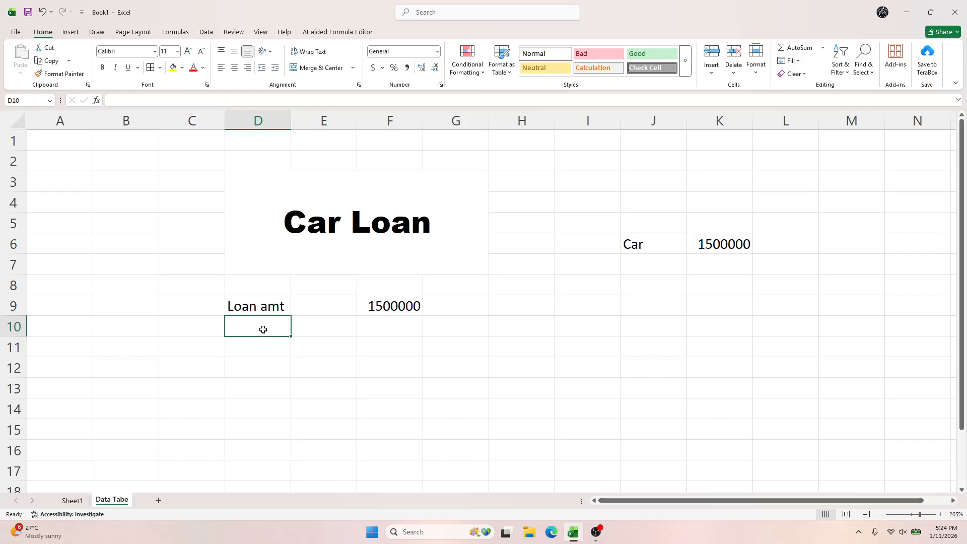
Step: Enter the label "EMI" in D10 under Loan amt
text(EM)
key(Tab)
key(Tab)
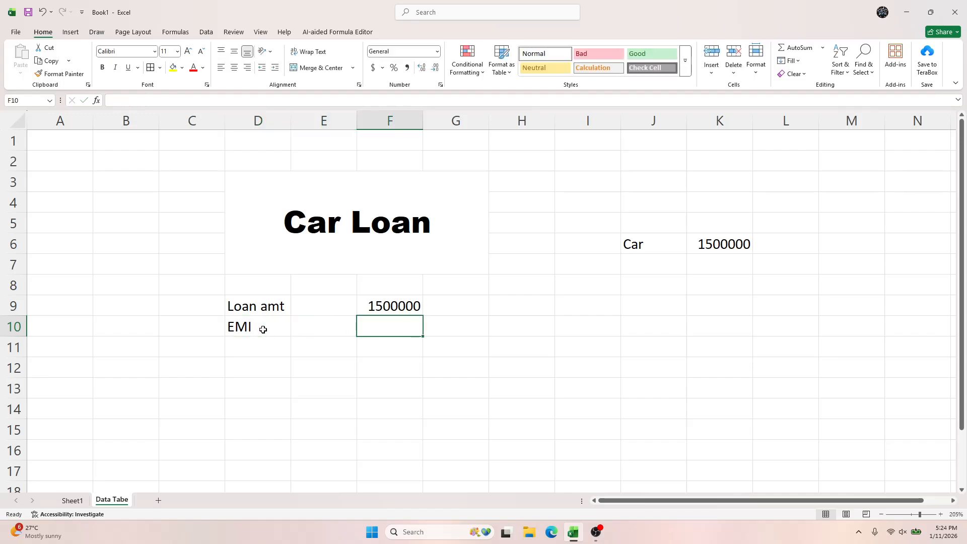
Step: Enter 3 in G10 on the EMI row
key(Up)
key(Down)
key(Right)
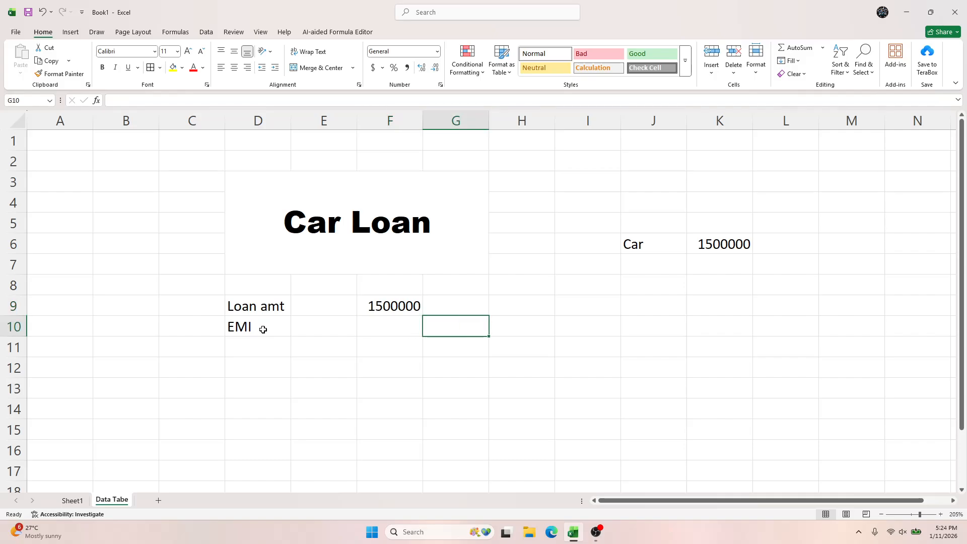
text(3)
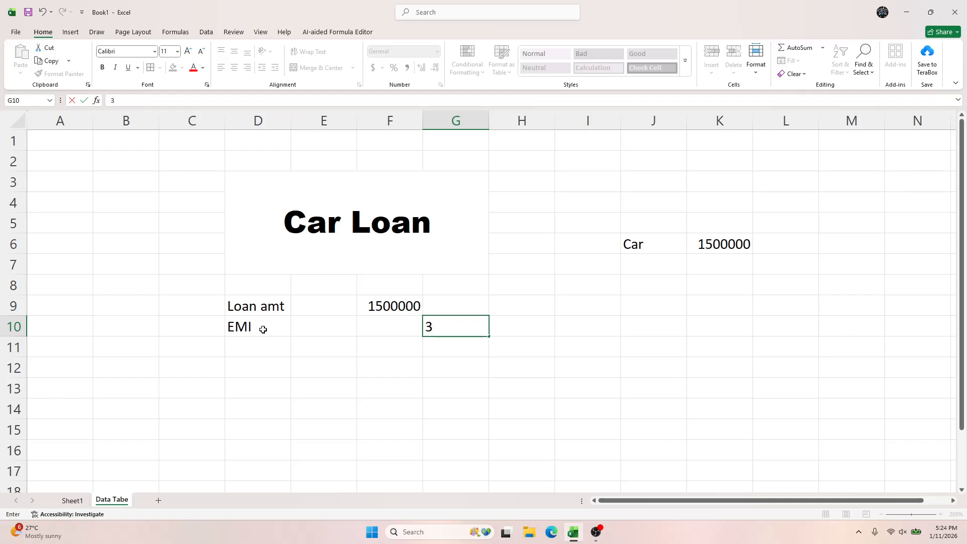
key(Tab)
key(Return)
Step: Insert four blank rows above the EMI row, directly below Loan amt
key(Left)
key(Left)
key(Left)
key(Up)
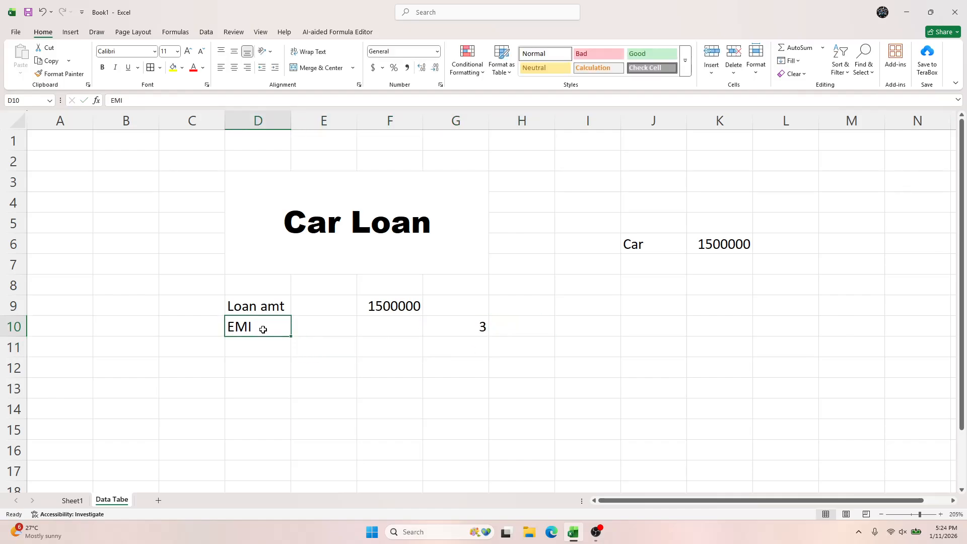
key(Up)
key(Up)
key(Down)
key(Down)
key(Down)
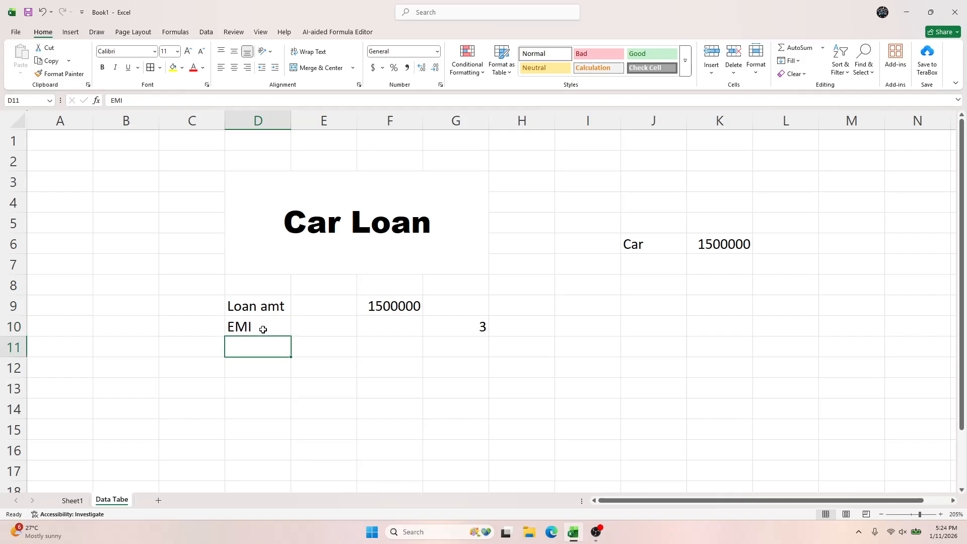
key(Up)
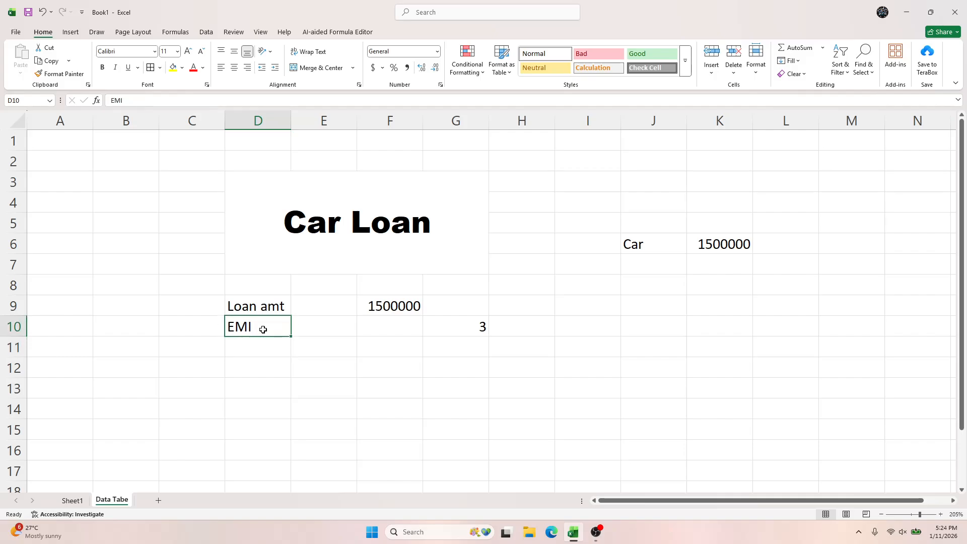
key(shift+space)
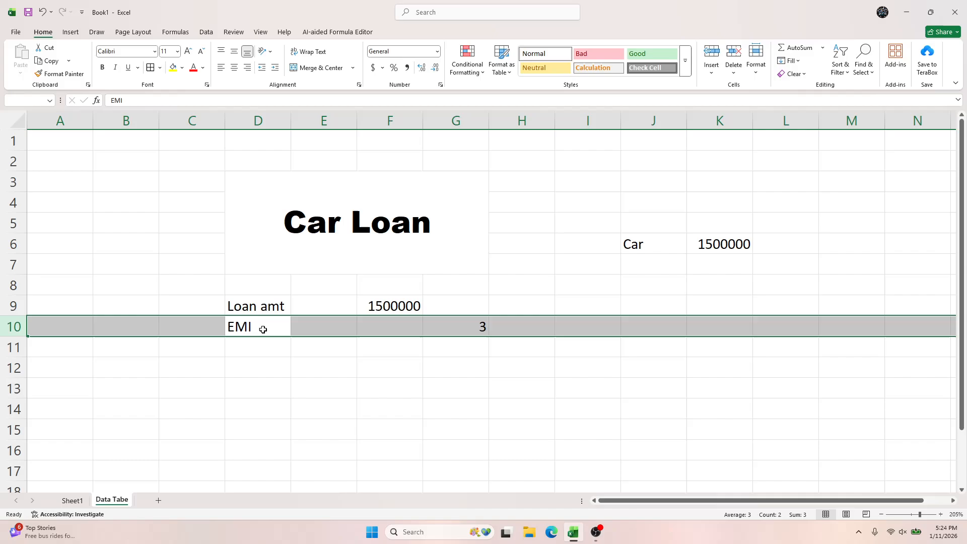
key(ctrl+plus)
key(ctrl+plus)
key(ctrl+plus)
key(ctrl+plus)
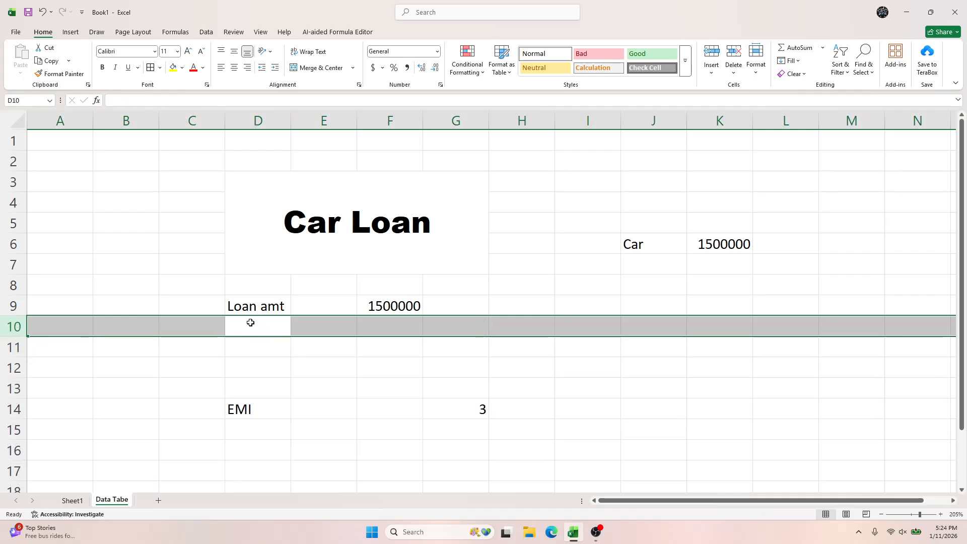
Step: Enter the label "Period" in D10 and calculate the number of months in F10 with =3*12
click(250, 323)
text(Per)
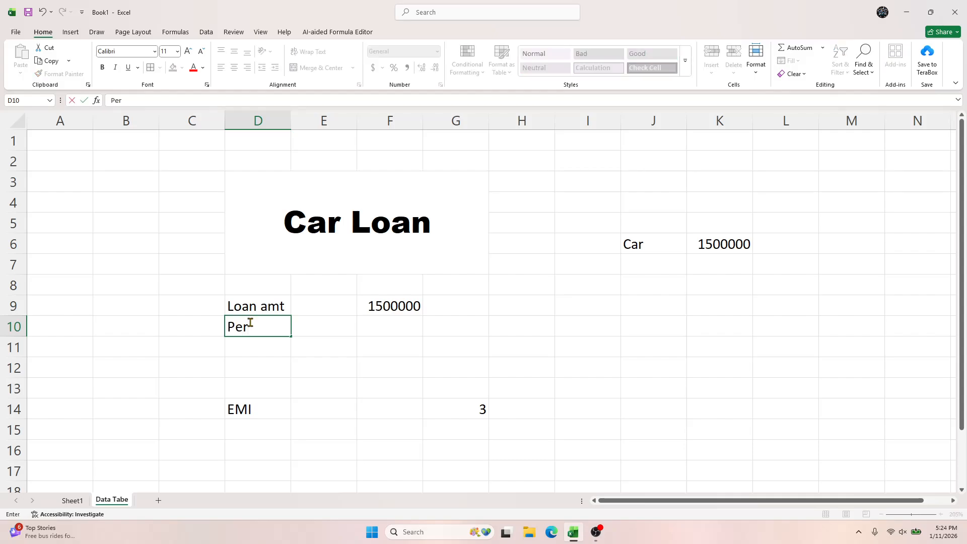
text(iod)
key(Tab)
key(Tab)
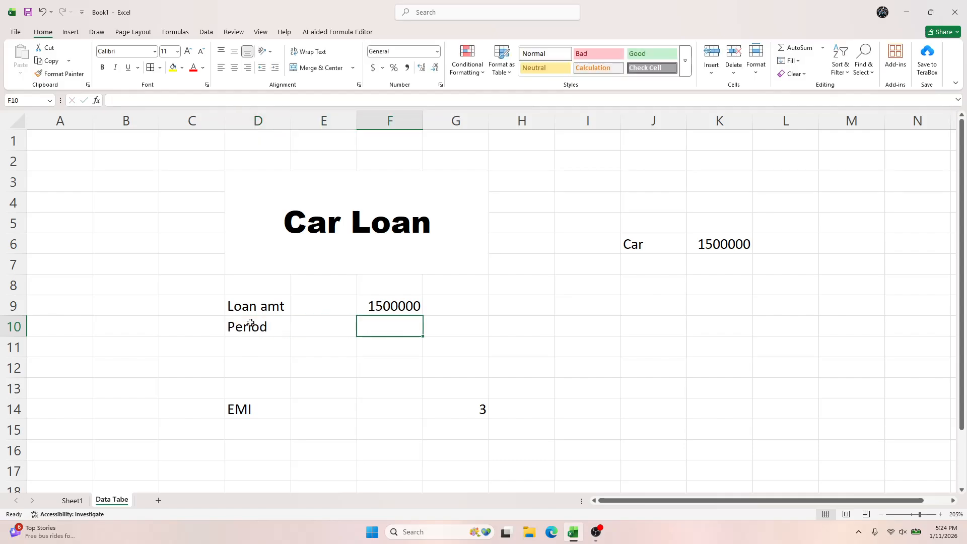
text(=)
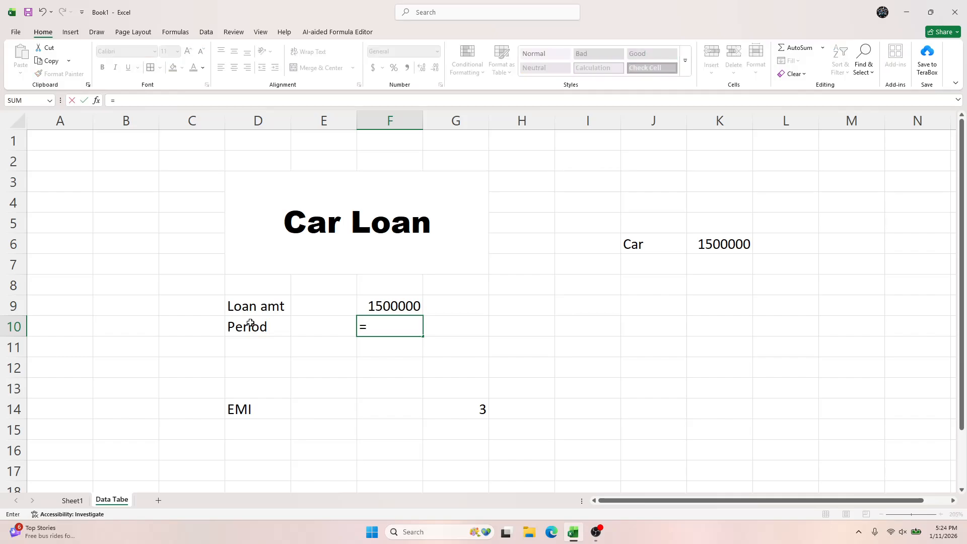
text(3*12)
key(Return)
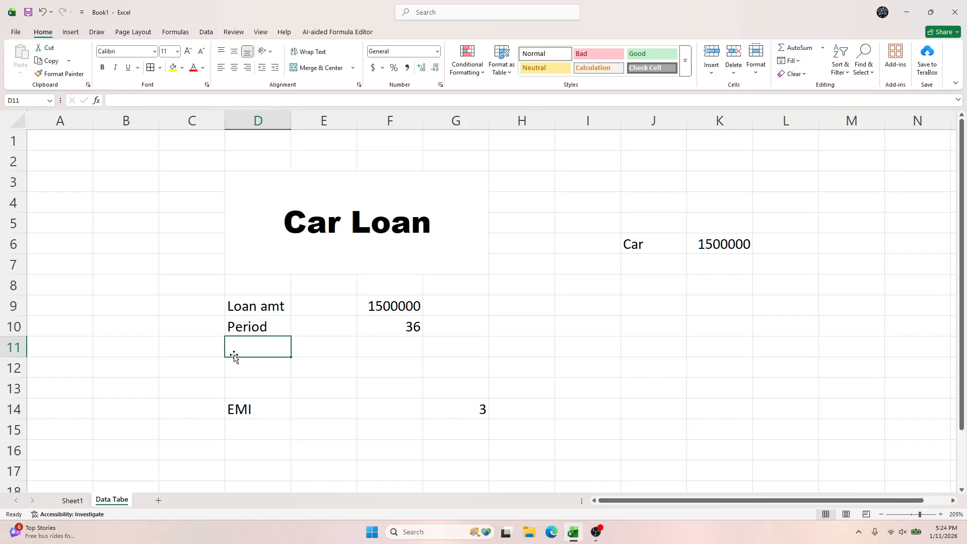
Step: Enter the label "Rate per Year" in D11 and the value 12 in F11
text(Rate)
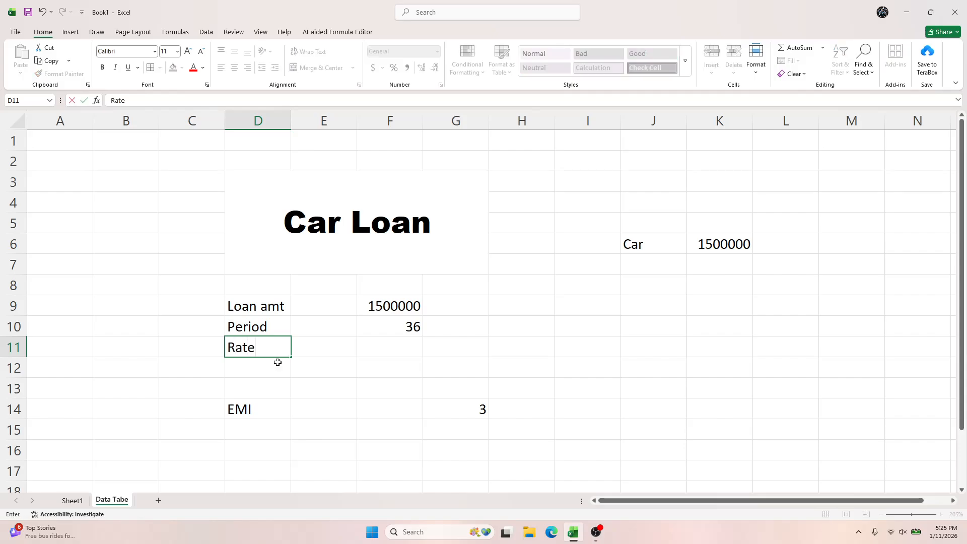
text( per Year)
key(Tab)
key(Tab)
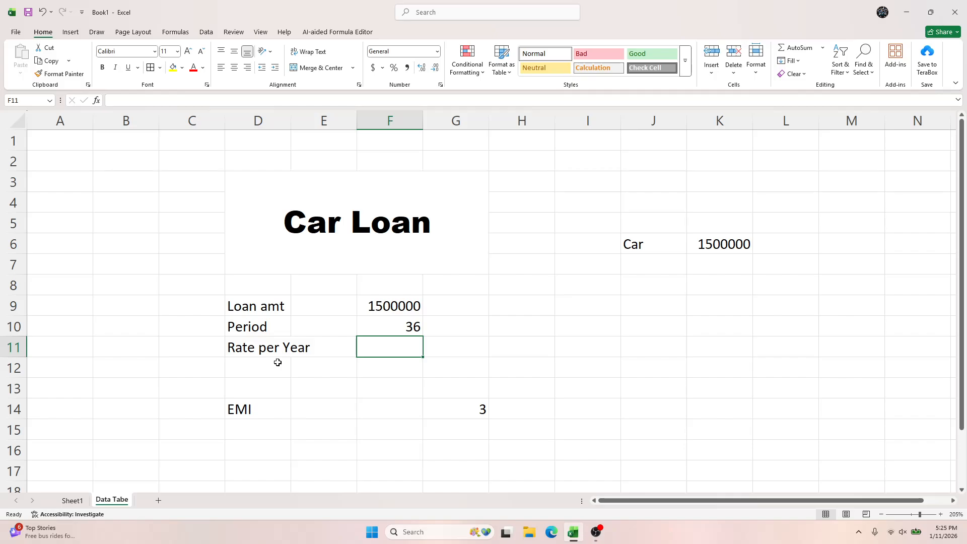
text(12)
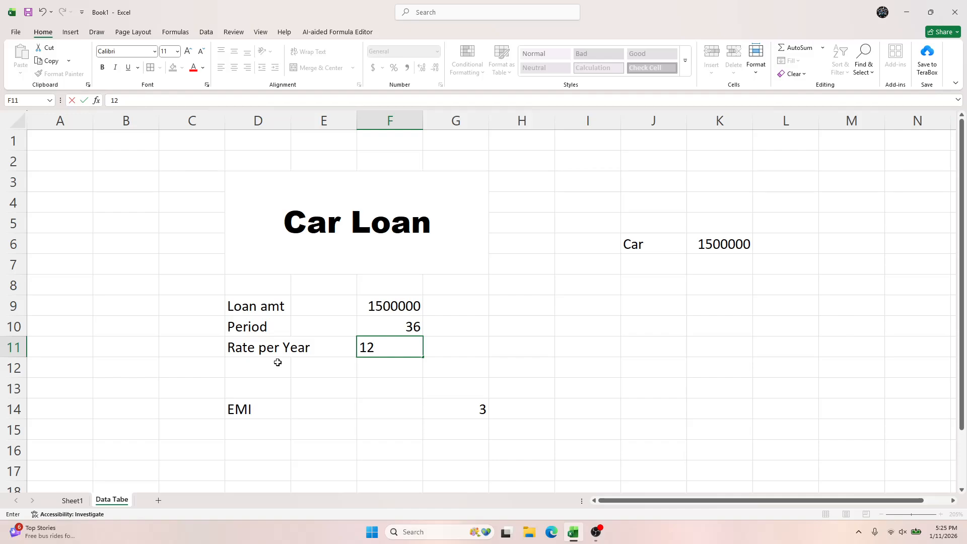
key(Tab)
key(Left)
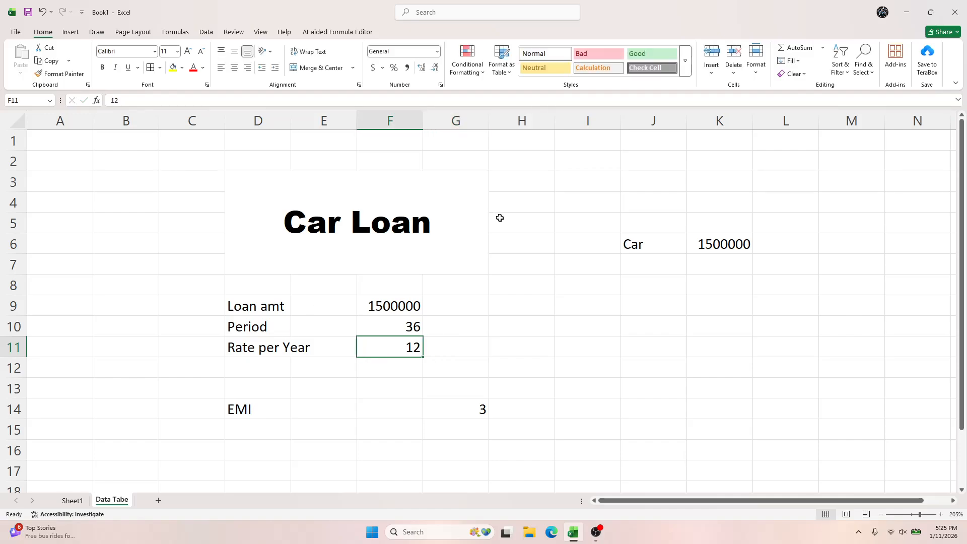
Step: Format the loan amount in F9 as Currency with the ₹ English (India) symbol
click(373, 307)
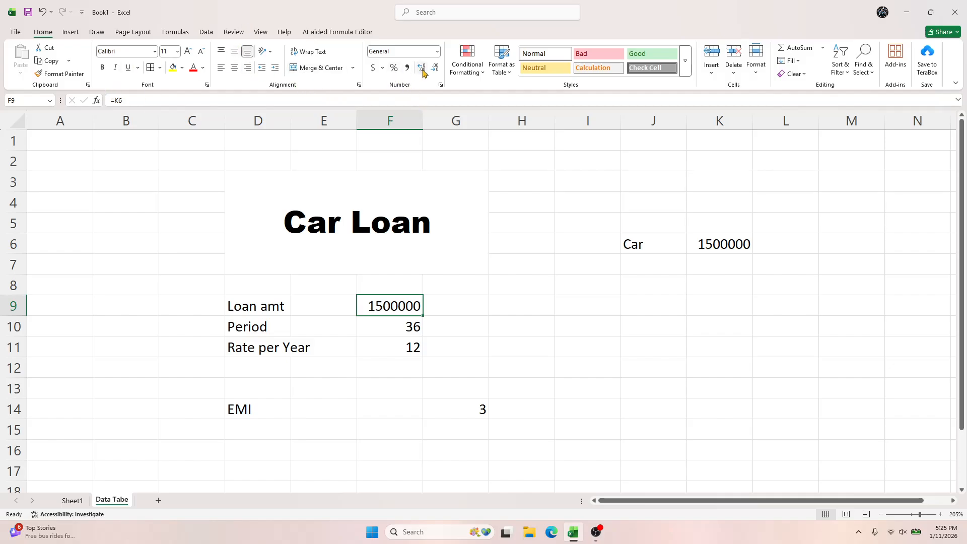
right_click(422, 306)
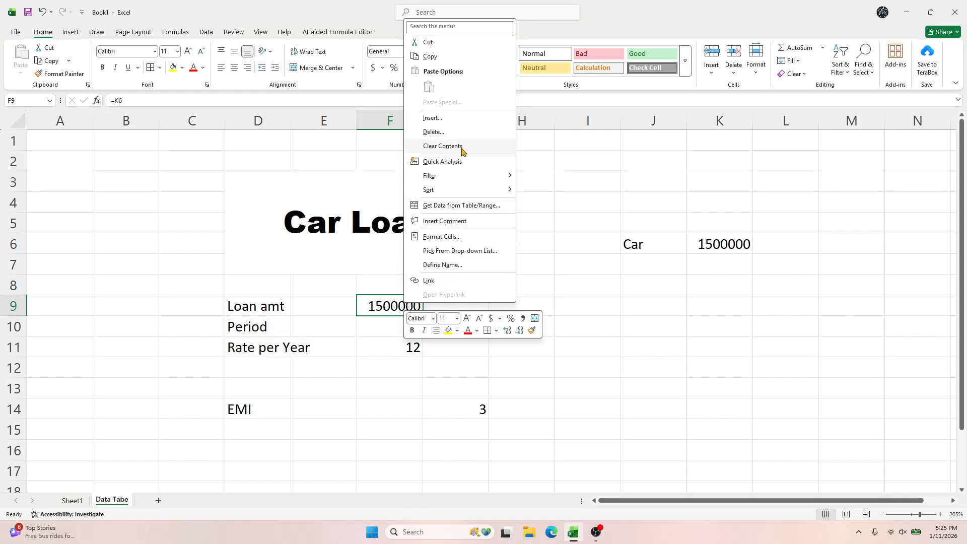
click(531, 287)
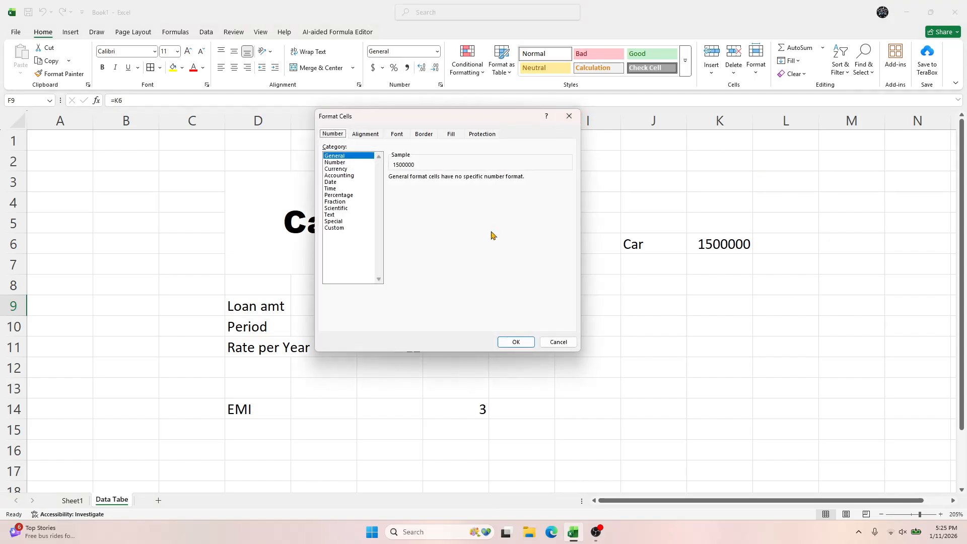
click(345, 170)
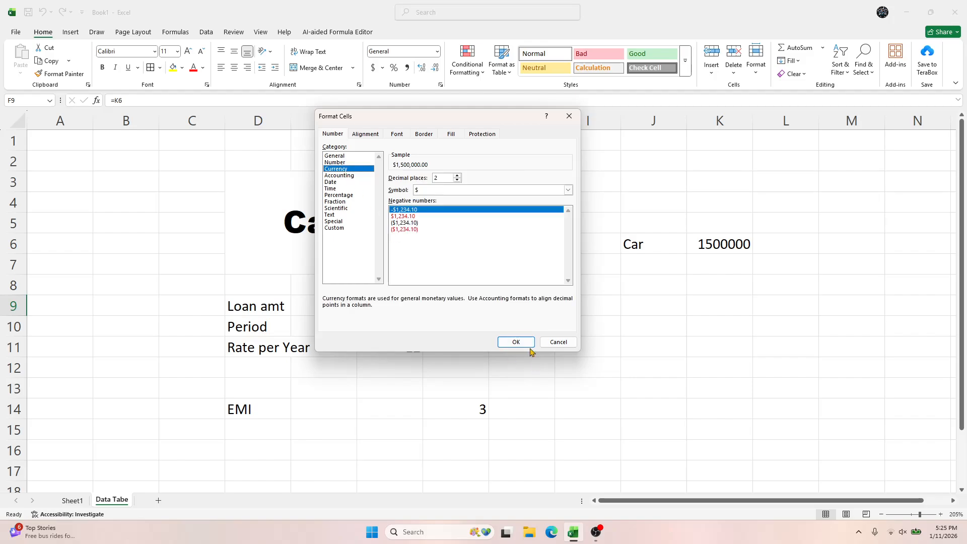
click(568, 190)
scroll(527, 272, down, 1)
scroll(526, 274, down, 10)
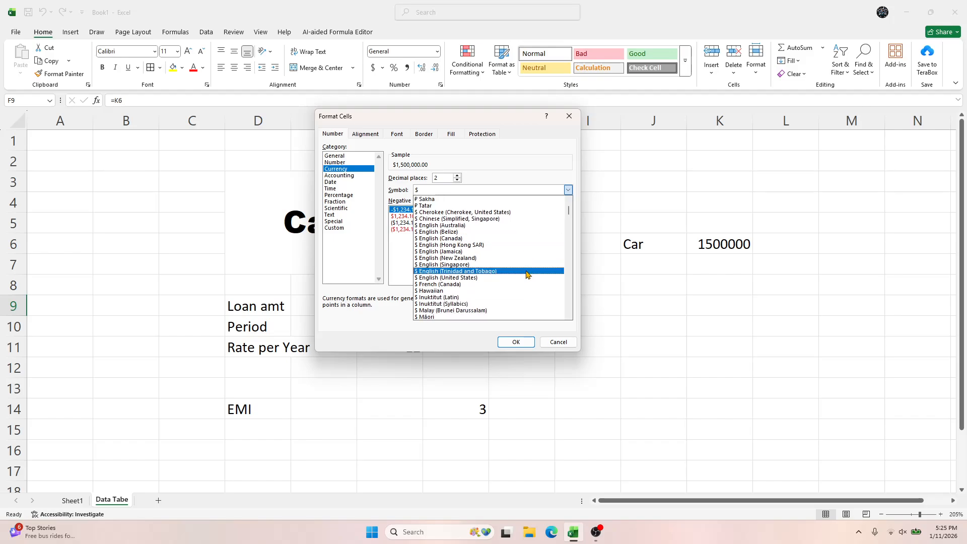
scroll(526, 279, down, 10)
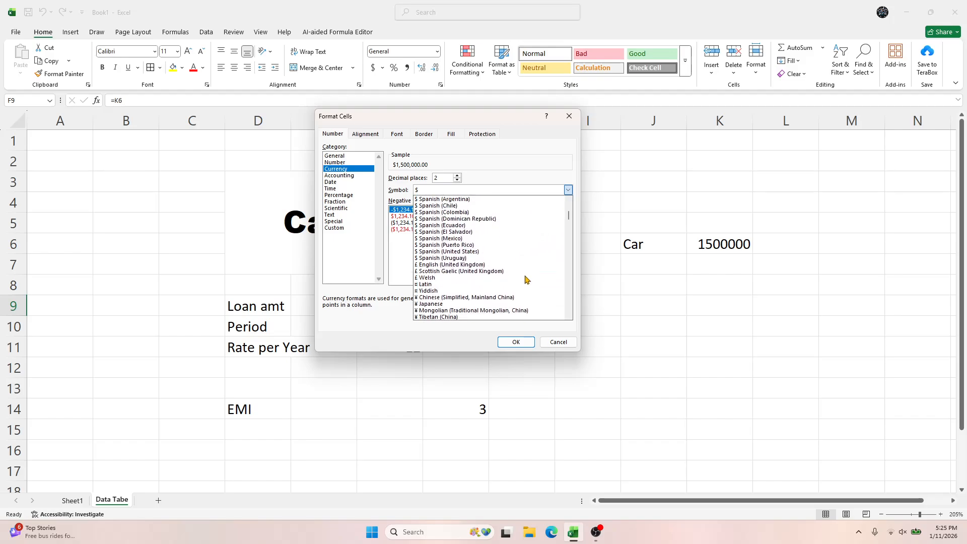
scroll(526, 283, down, 10)
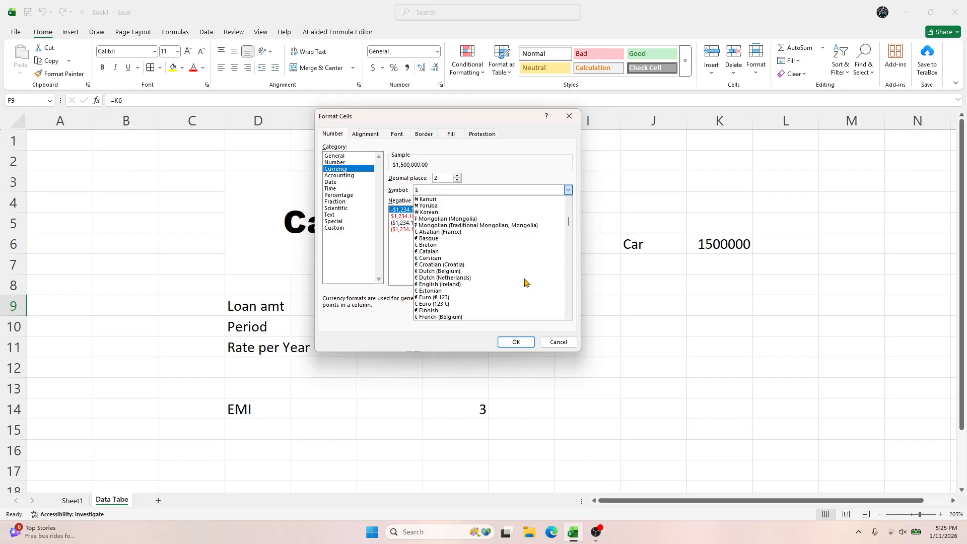
scroll(526, 282, down, 10)
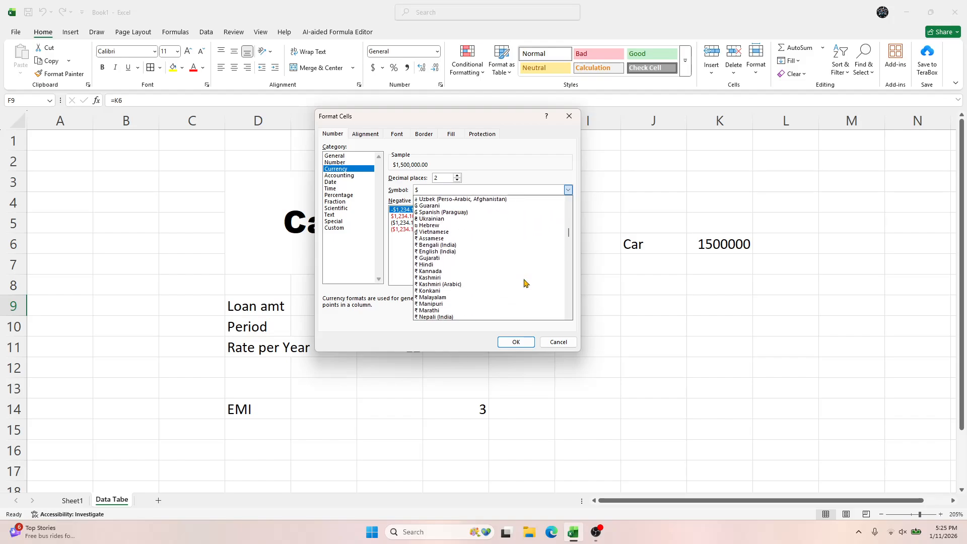
click(448, 252)
click(524, 342)
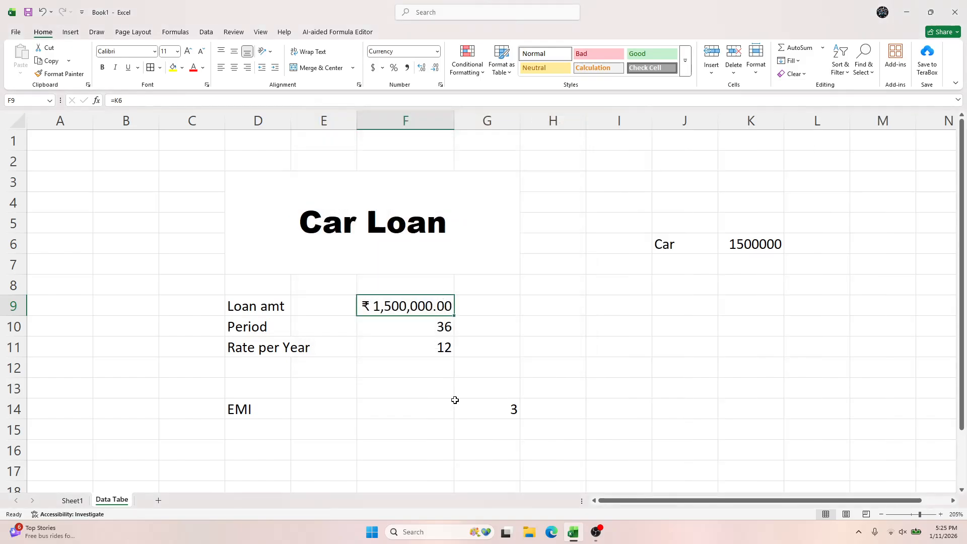
Step: Apply the percentage format to the yearly rate in F11 and set it to 12%
click(418, 327)
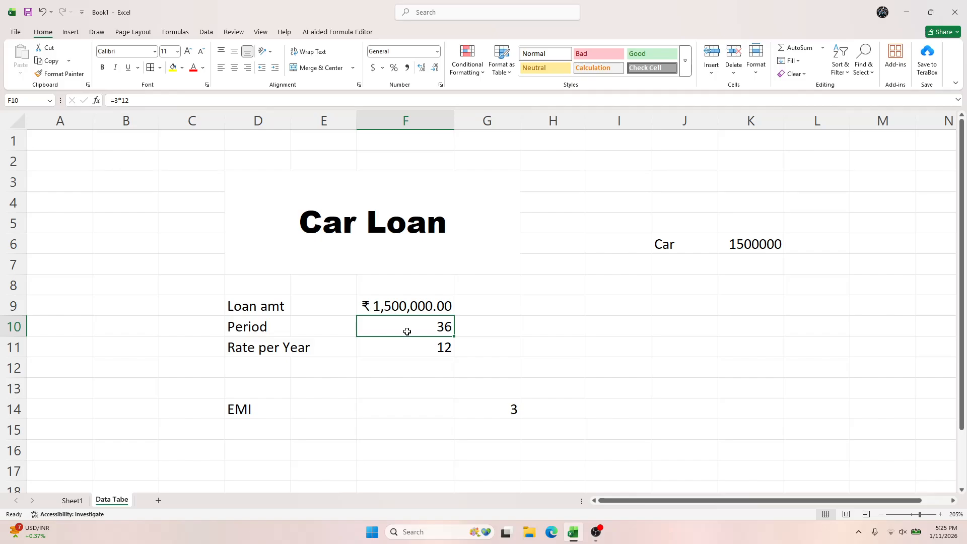
click(421, 347)
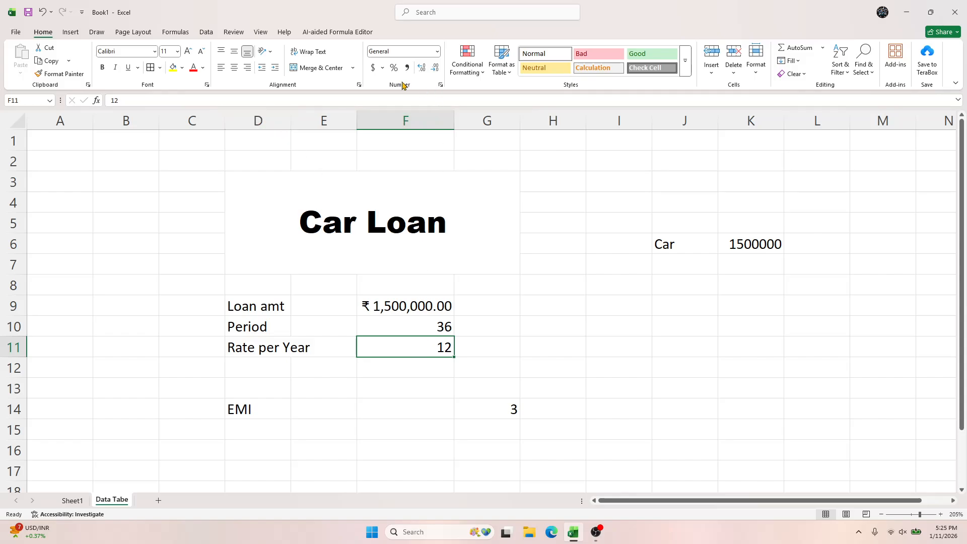
click(394, 68)
key(Right)
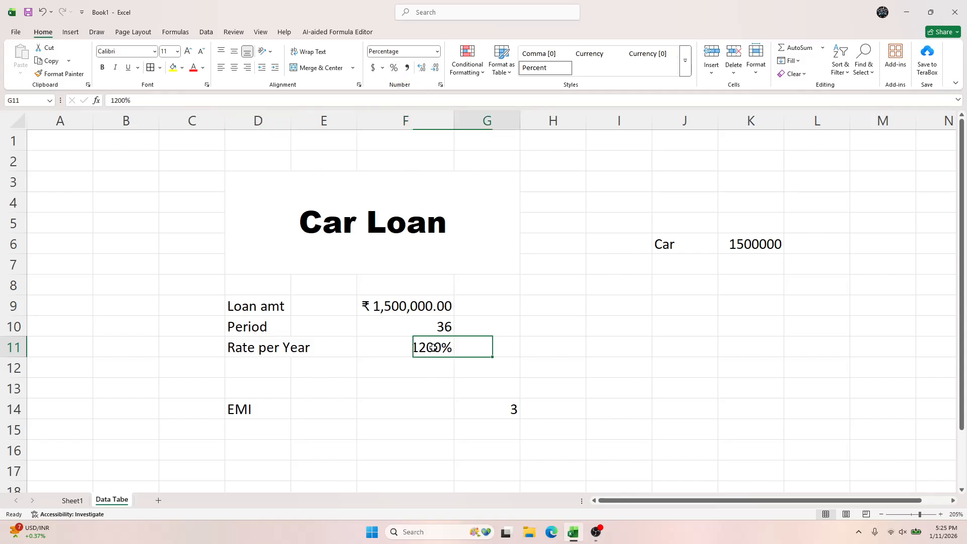
key(Left)
text(12)
key(Right)
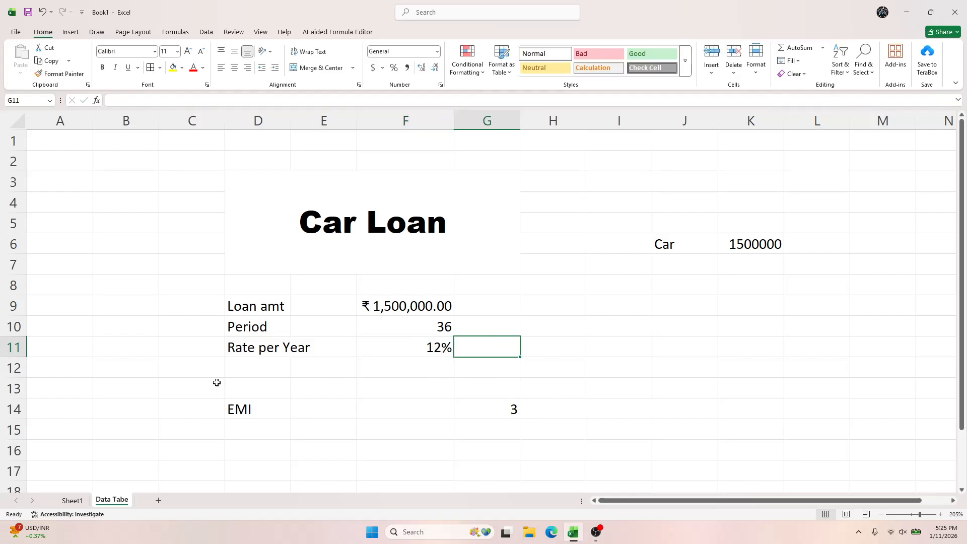
Step: Calculate the EMI in F14 with =-PMT(F11,F10,F9), using the rate, period and loan amount
click(387, 406)
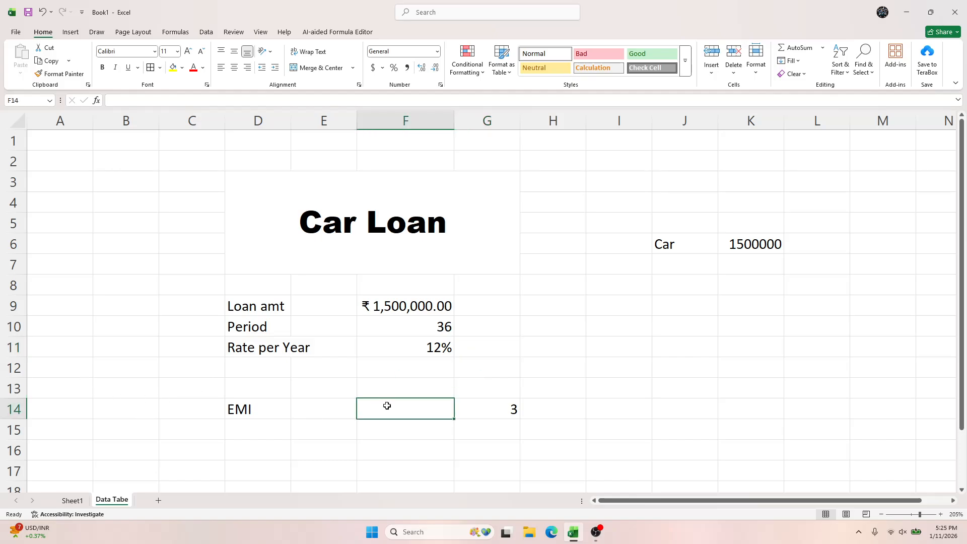
text(=)
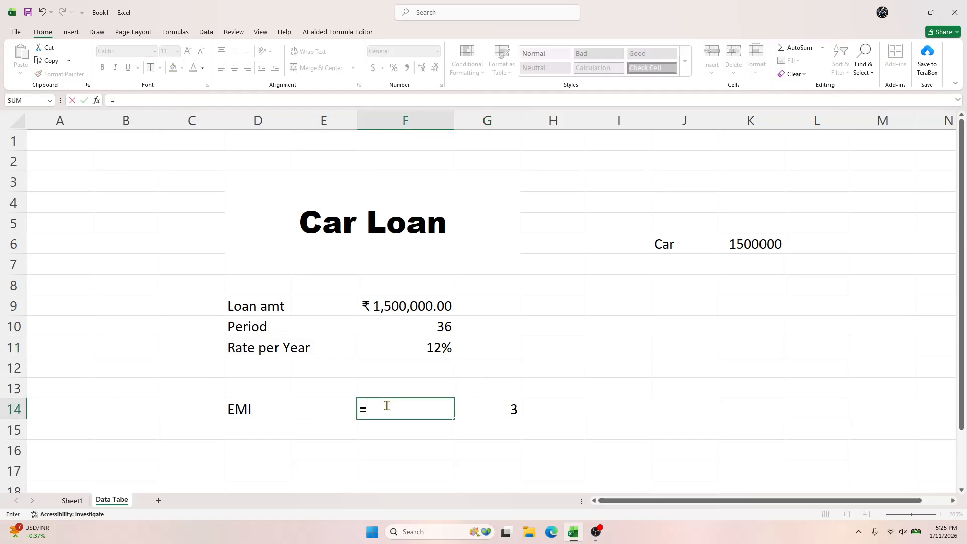
text(pmt)
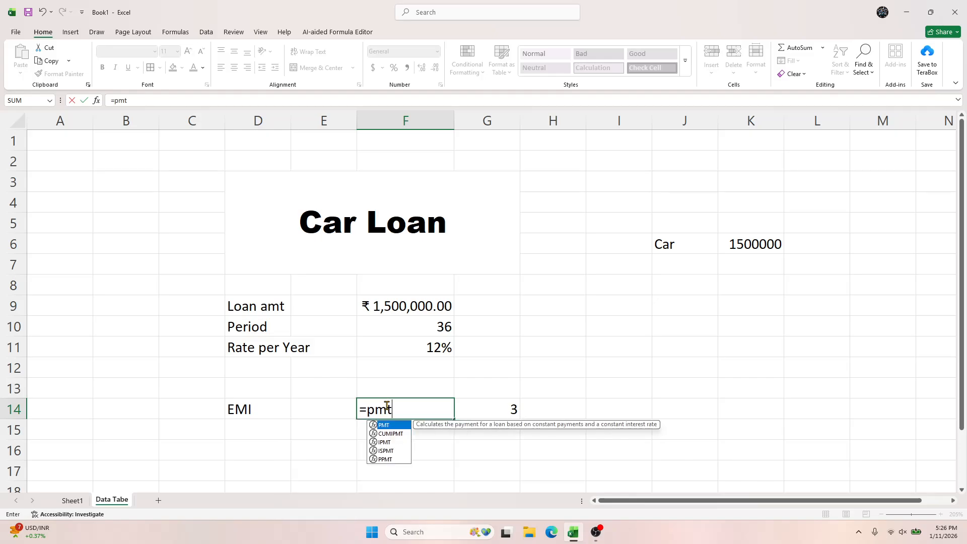
key(Tab)
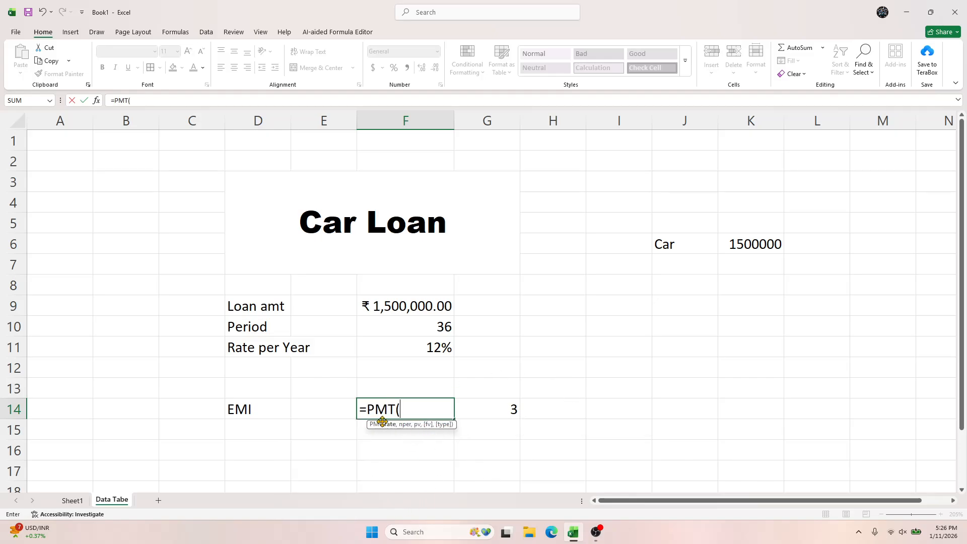
click(437, 347)
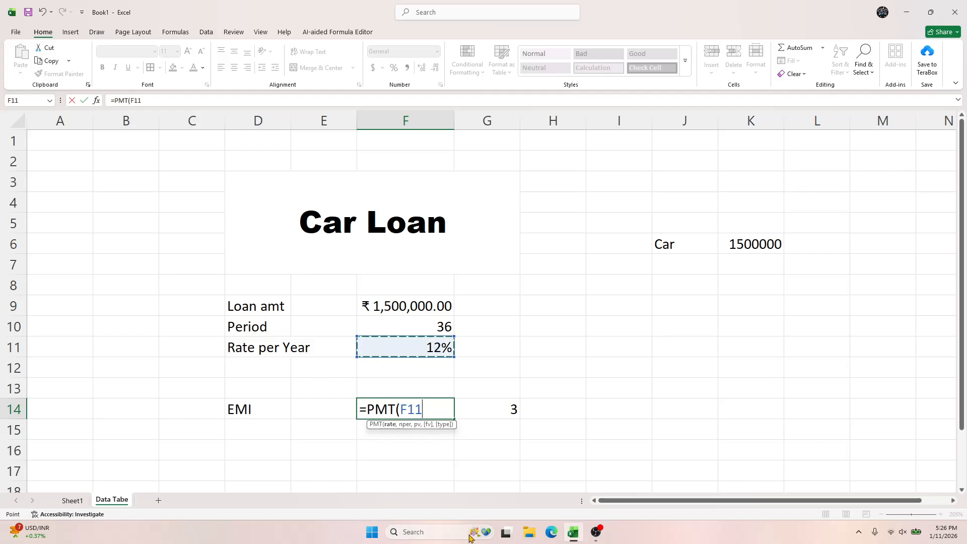
text(,)
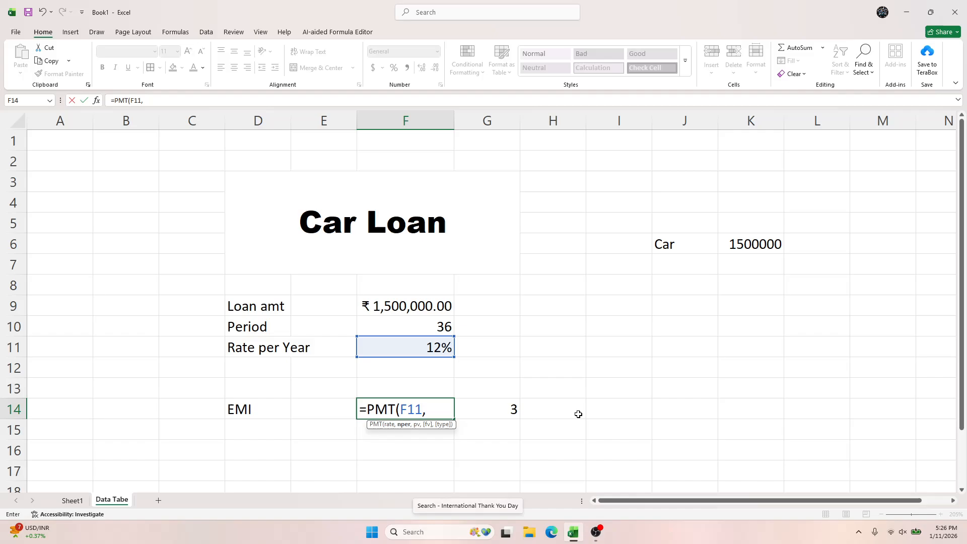
click(415, 324)
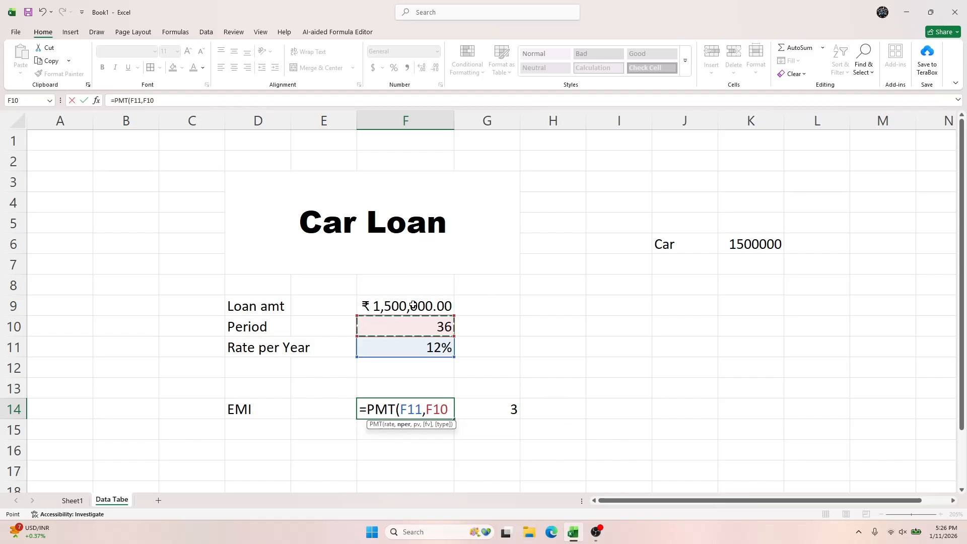
text(,)
click(413, 305)
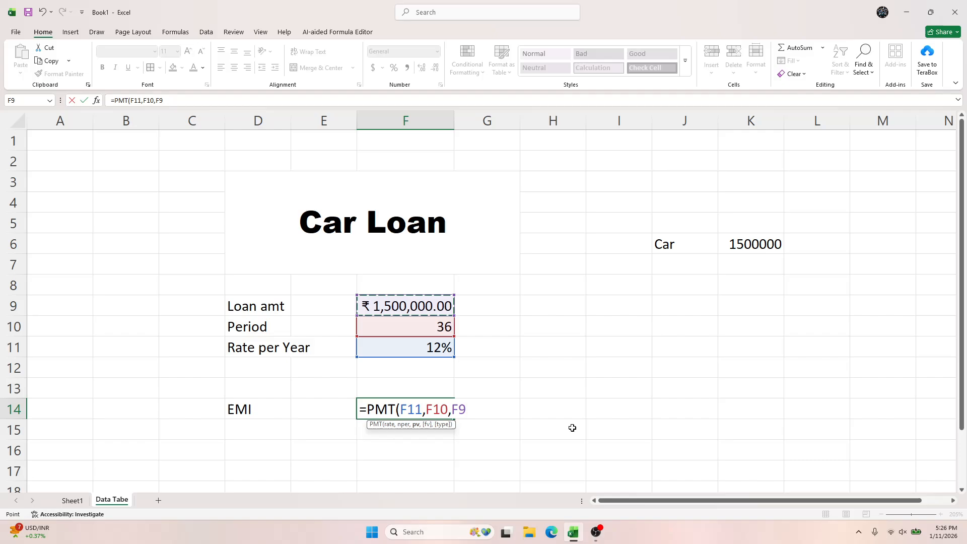
text())
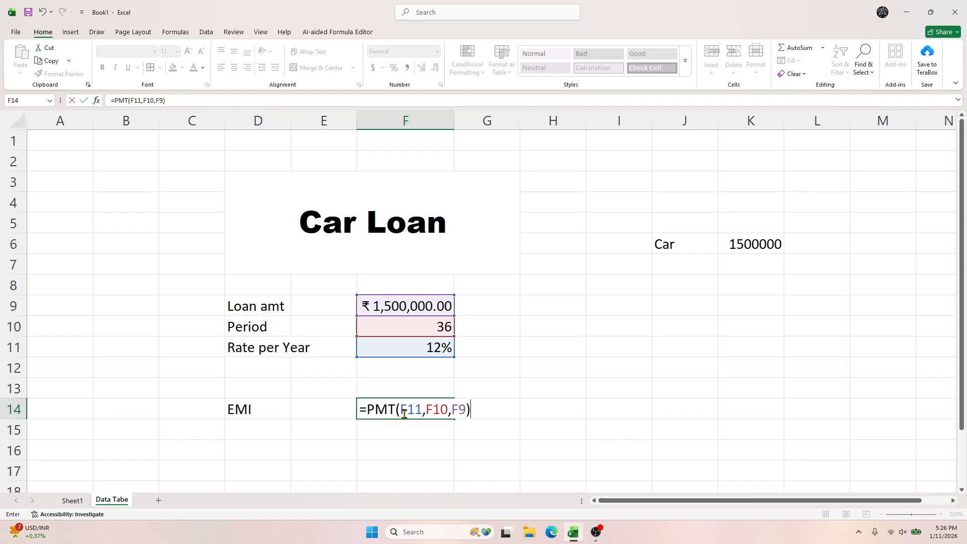
click(366, 409)
key(Return)
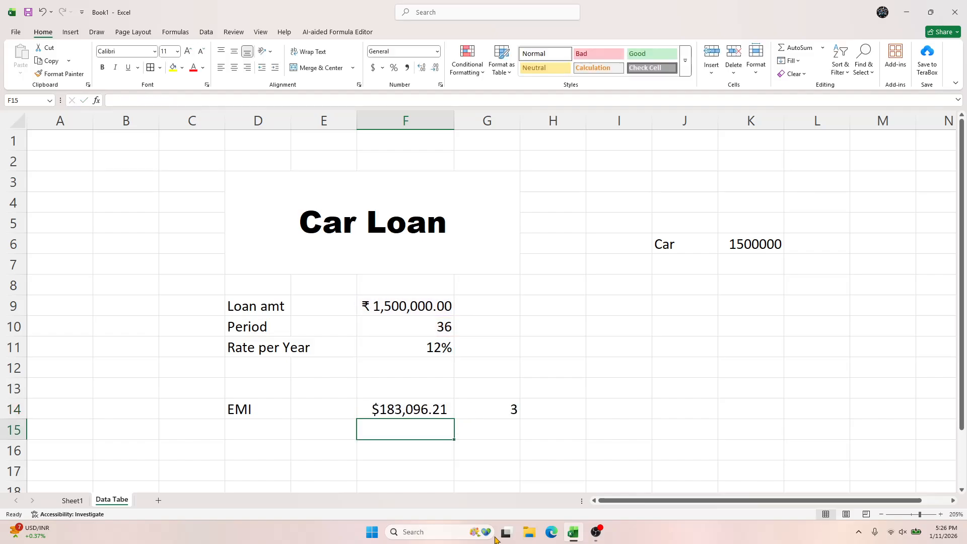
Step: Apply the Accounting format with the ₹ symbol to the EMI in F14
click(406, 413)
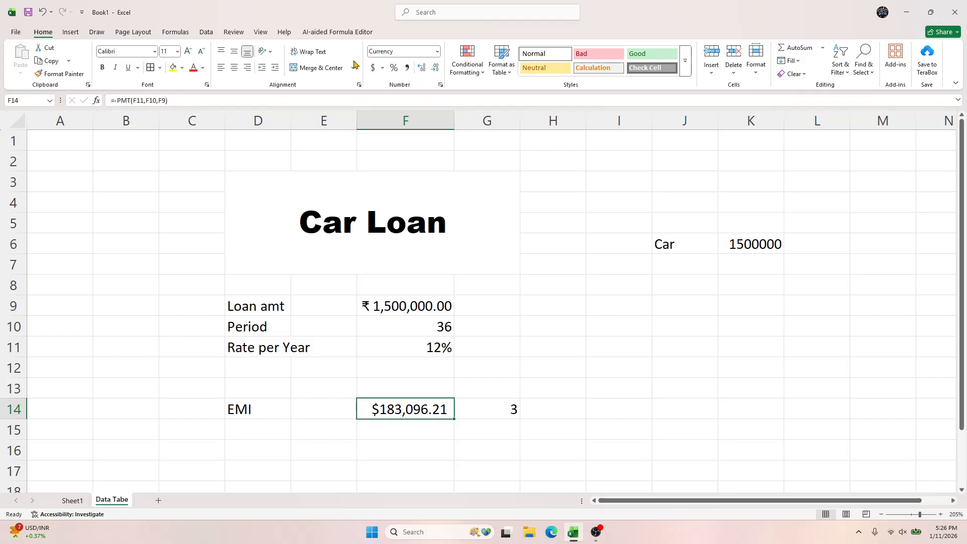
click(383, 68)
click(403, 96)
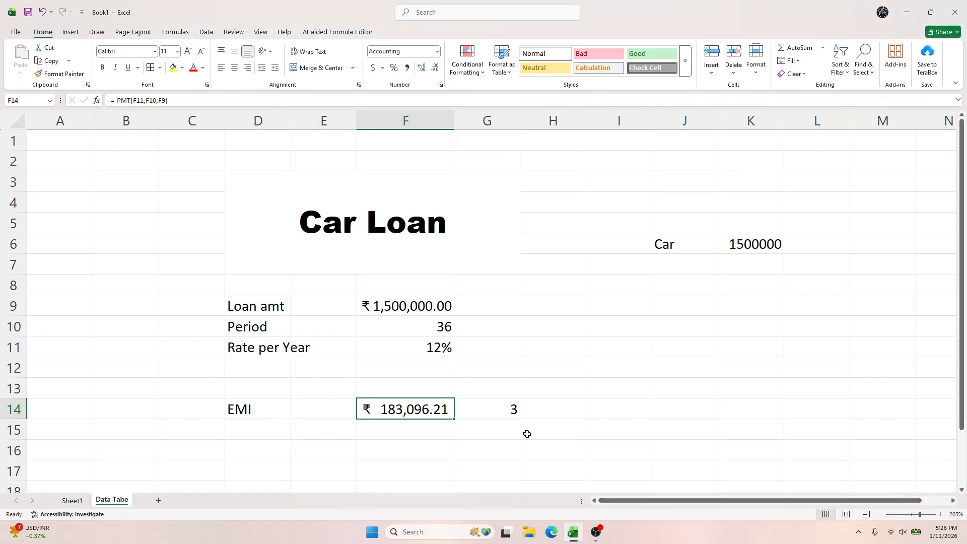
click(524, 432)
click(423, 418)
click(435, 325)
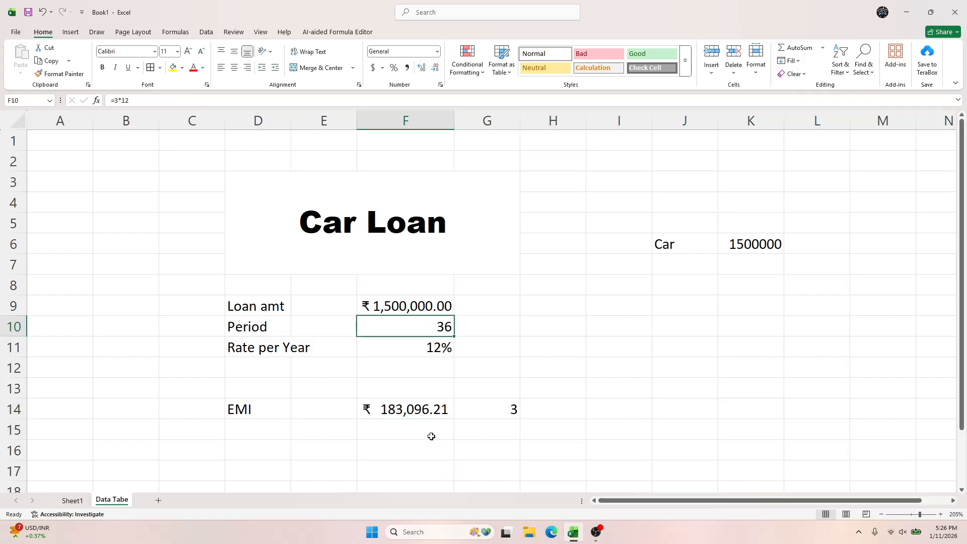
click(416, 409)
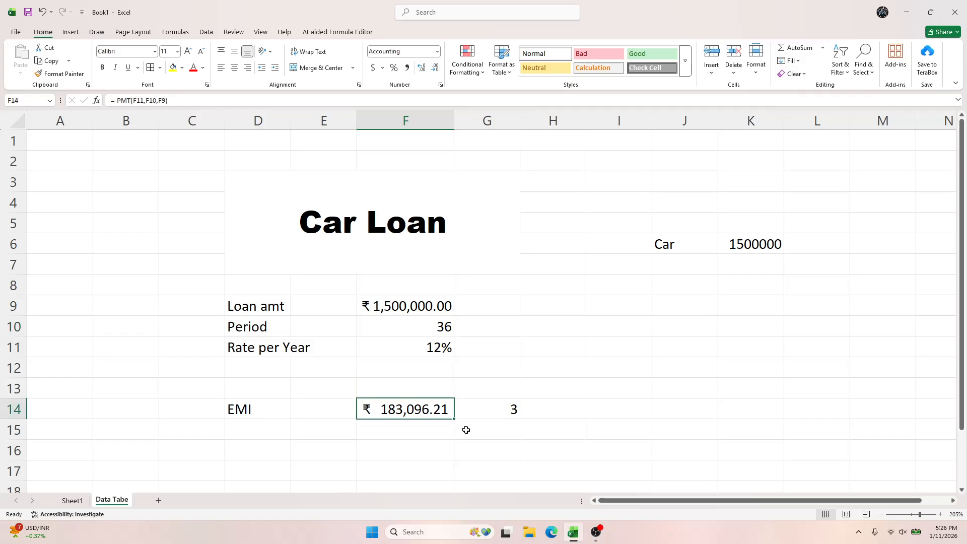
Step: Calculate the total repayment in G14 with =F14*36
click(478, 409)
text(=)
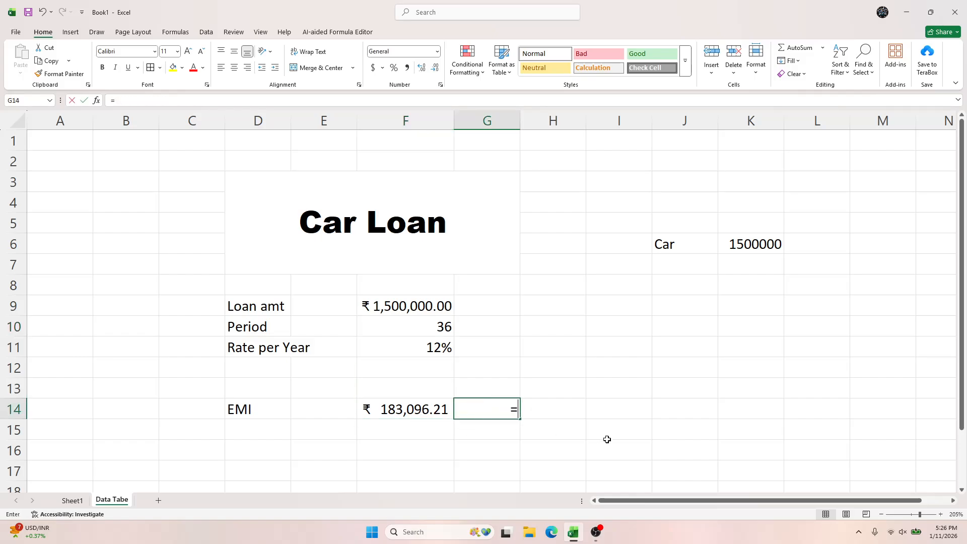
key(Left)
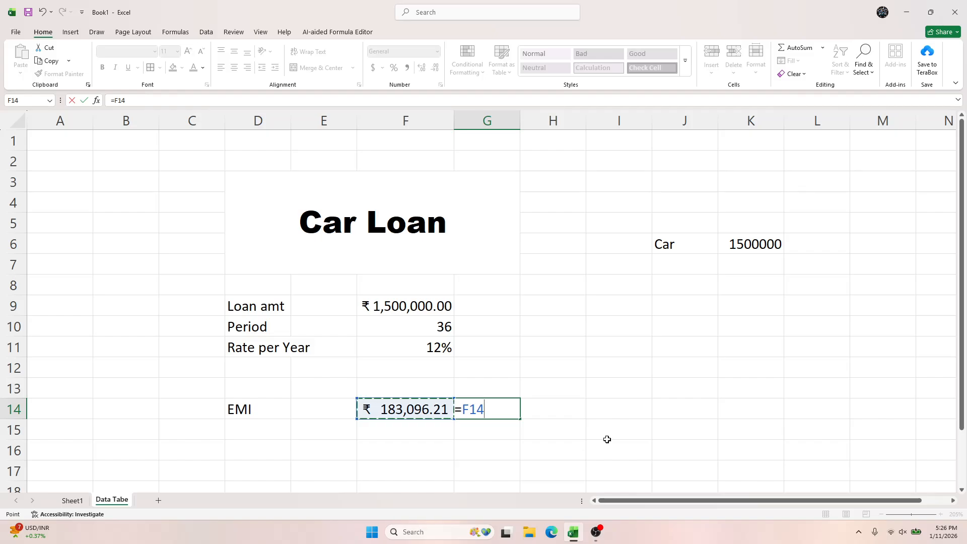
text(*35)
key(BackSpace)
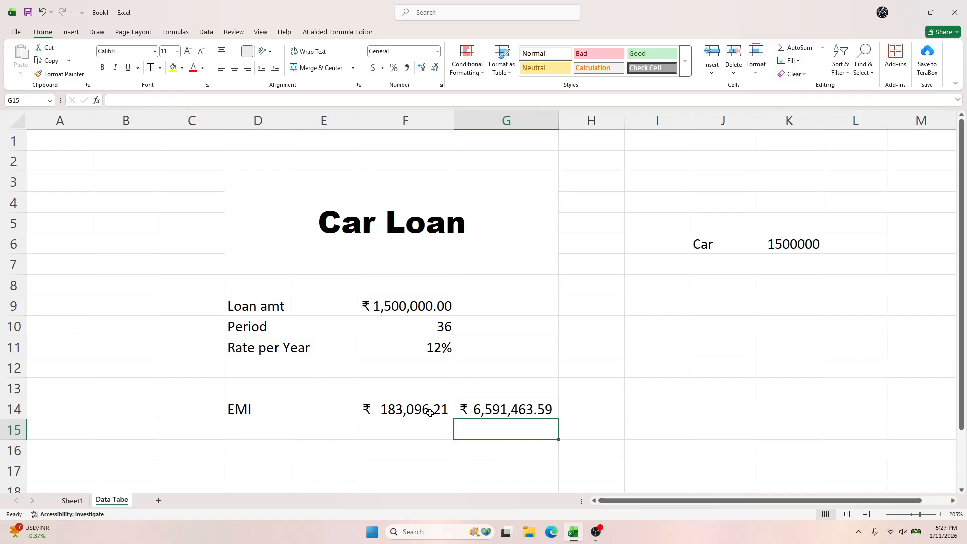
double_click(501, 409)
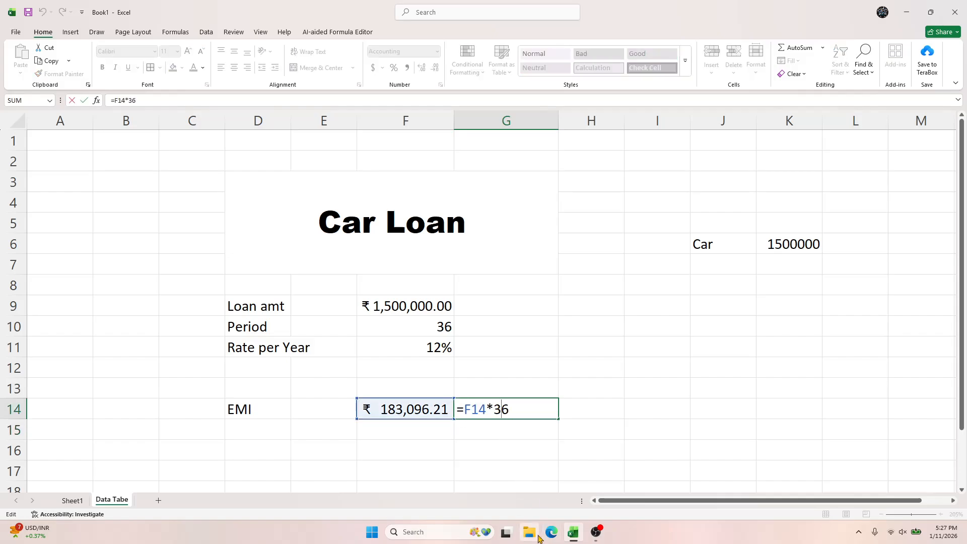
key(Return)
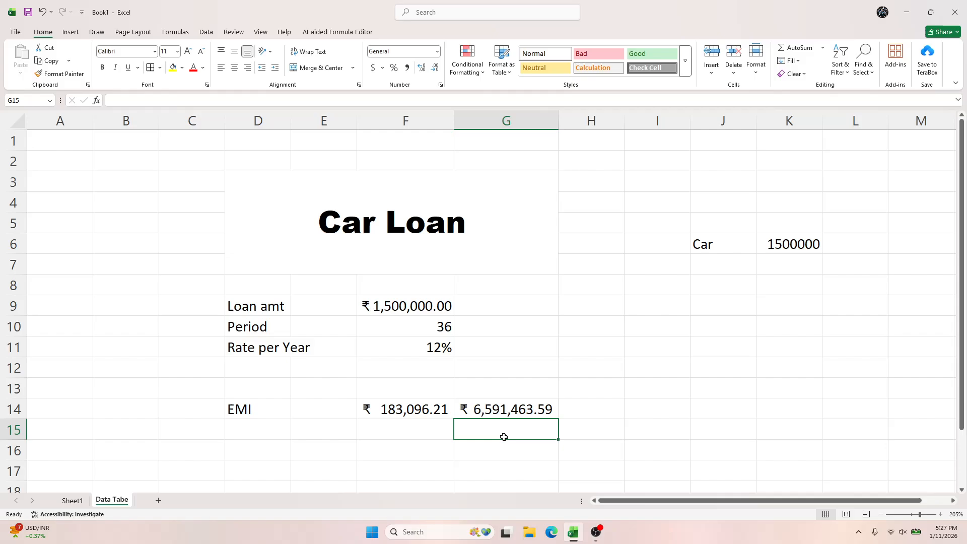
Step: Subtract the loan amount from the total repayment in G15 with =G14-F9
text(=)
key(Up)
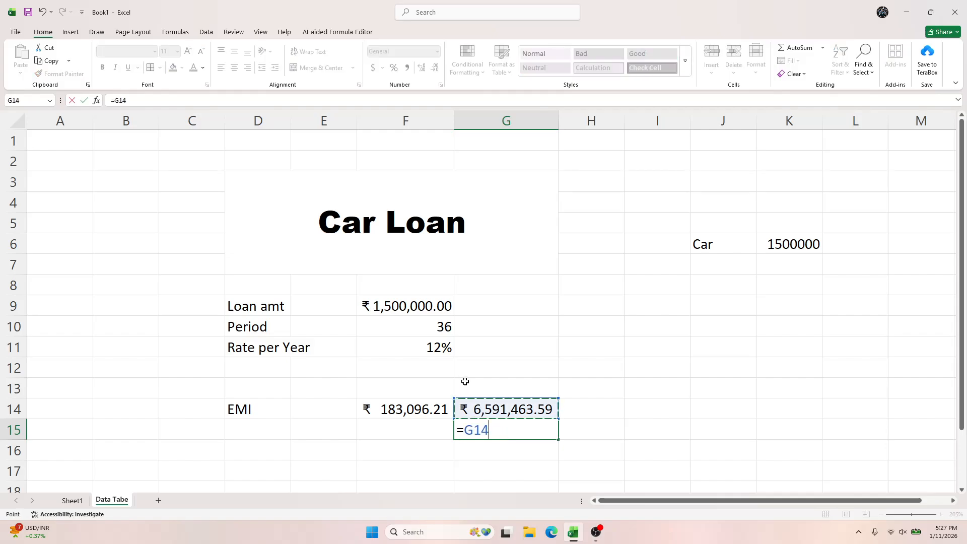
text(-)
click(421, 308)
key(Return)
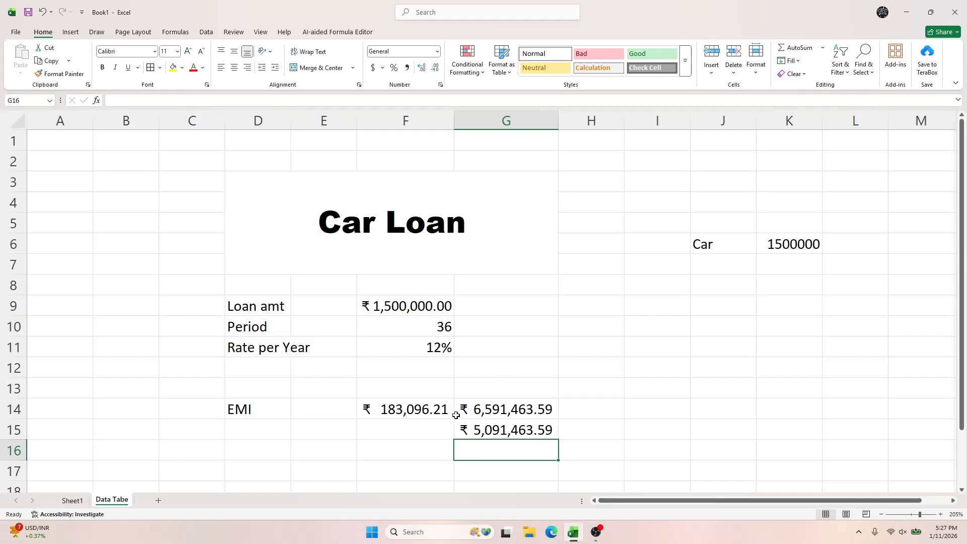
click(409, 408)
key(Delete)
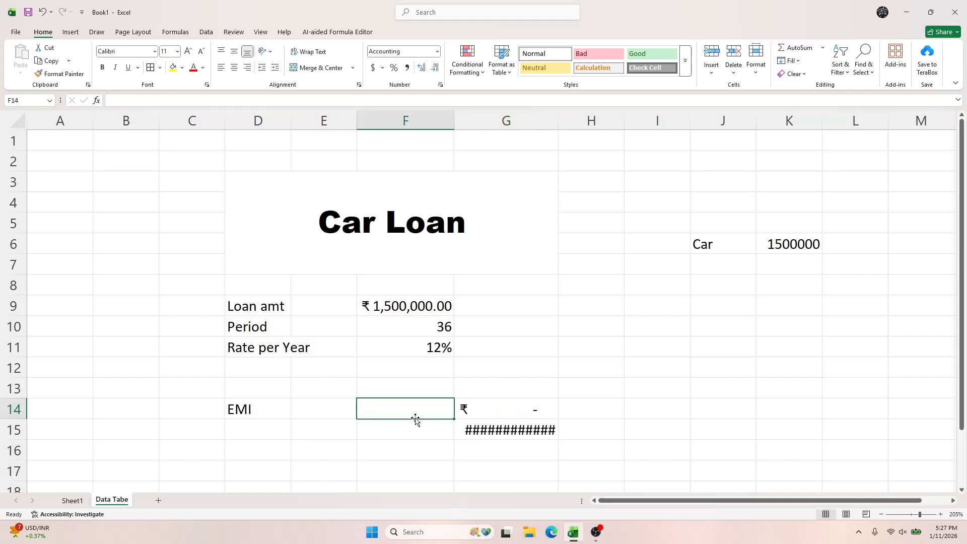
key(ctrl+z)
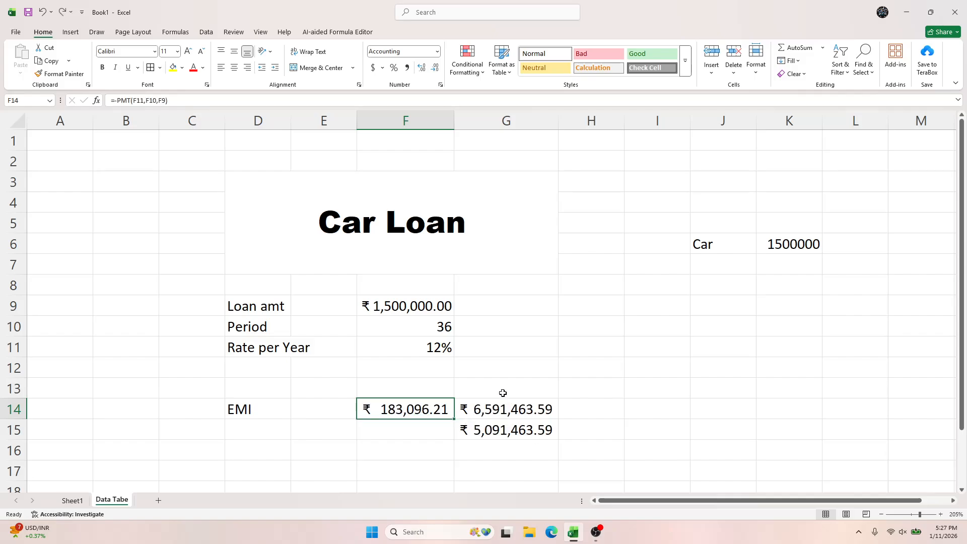
Step: Clear the contents of G14:G15 beside the EMI
drag(501, 393, 554, 434)
key(Left)
key(Down)
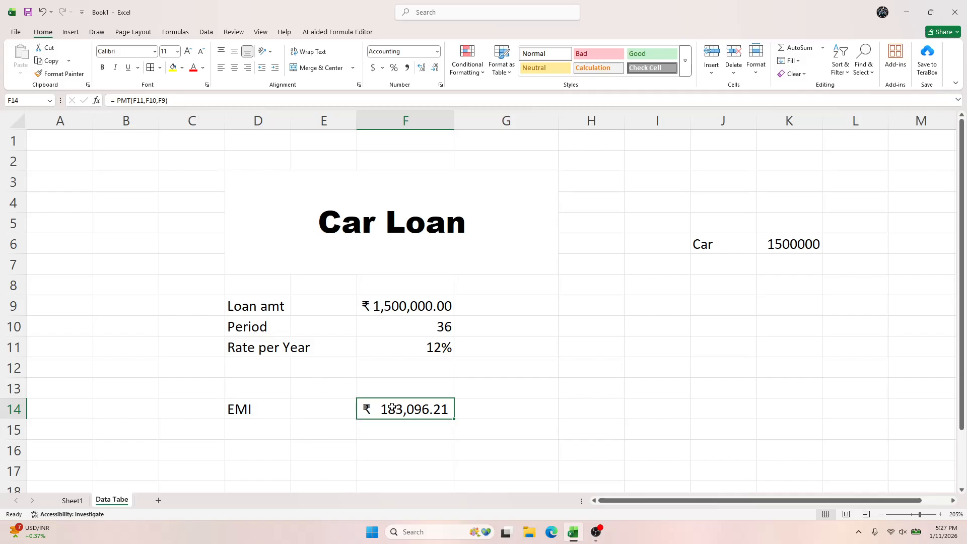
Step: Try a modified payment formula for the EMI in F14, editing the part before the F10 period argument
double_click(393, 407)
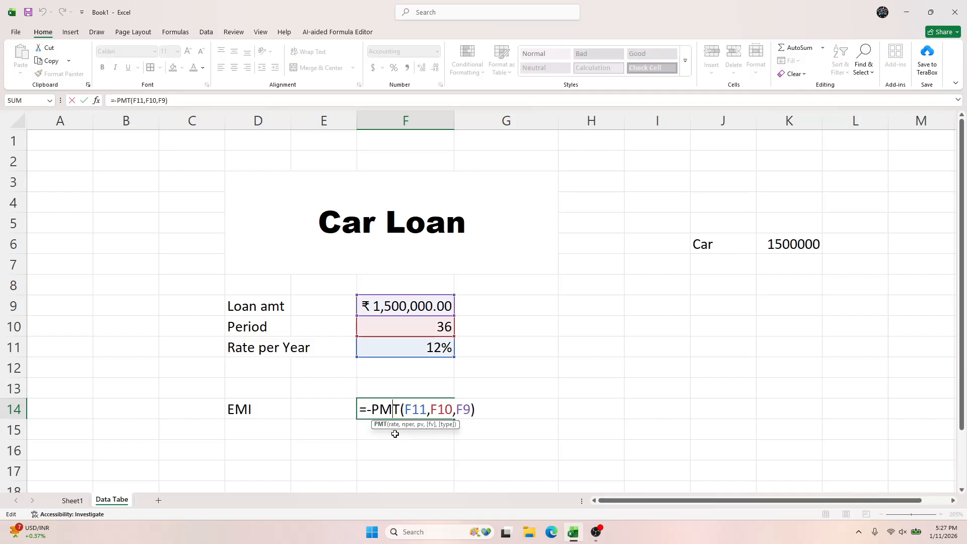
click(372, 410)
key(BackSpace)
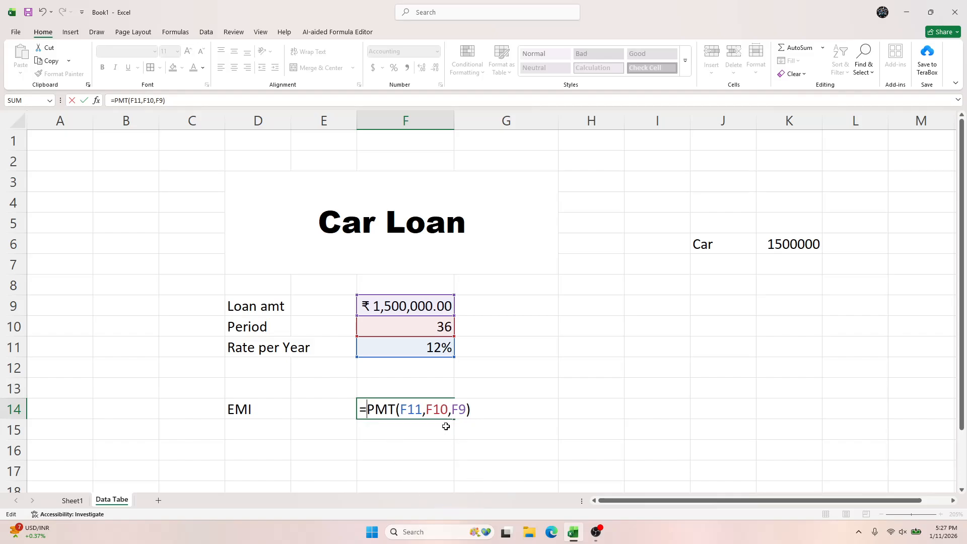
click(428, 407)
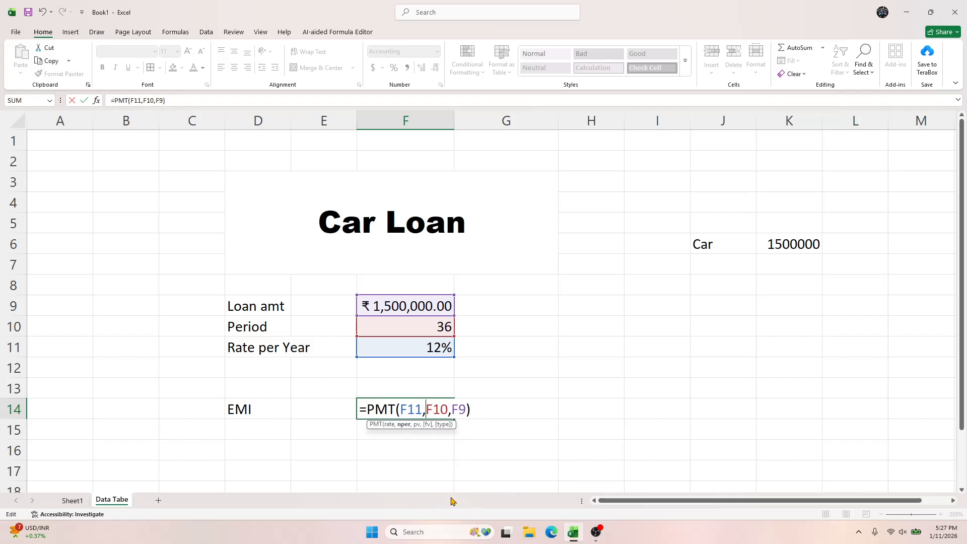
key(Return)
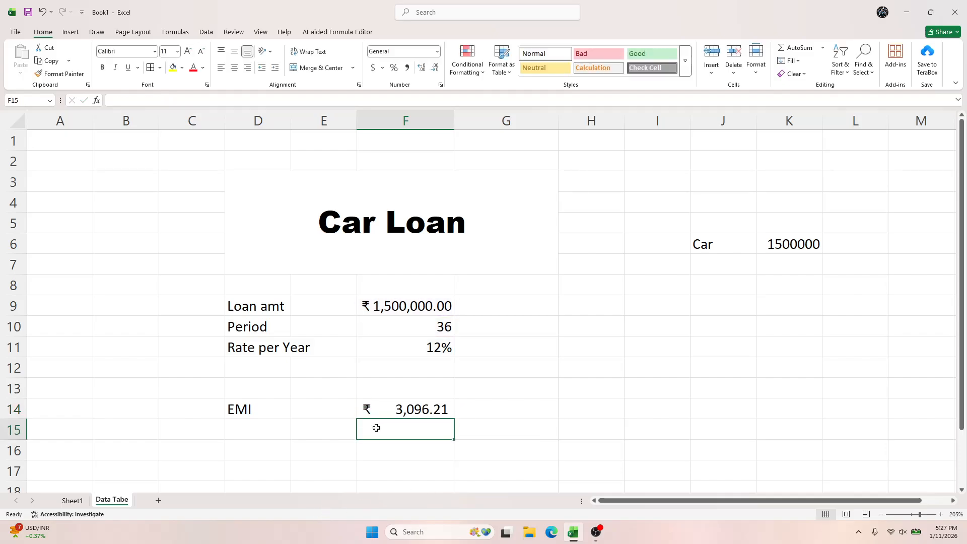
key(Up)
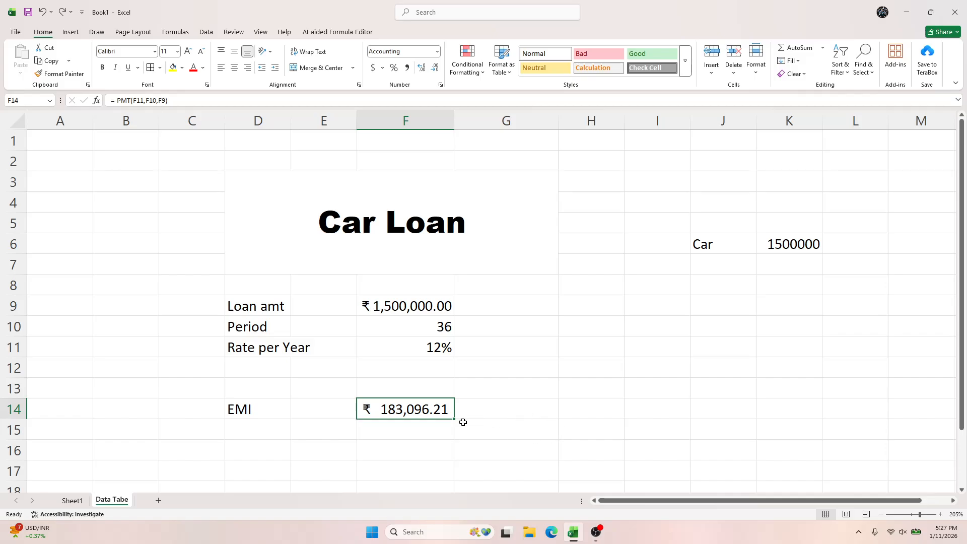
click(62, 11)
Step: Multiply the modified EMI by the period in G14 with =F14*F10
click(525, 402)
text(=)
key(Left)
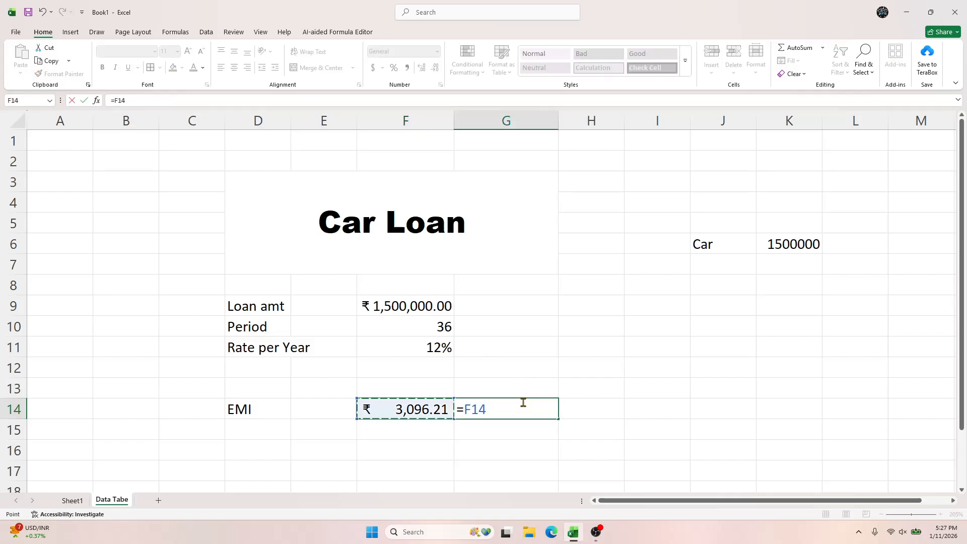
text(*)
click(437, 327)
key(Return)
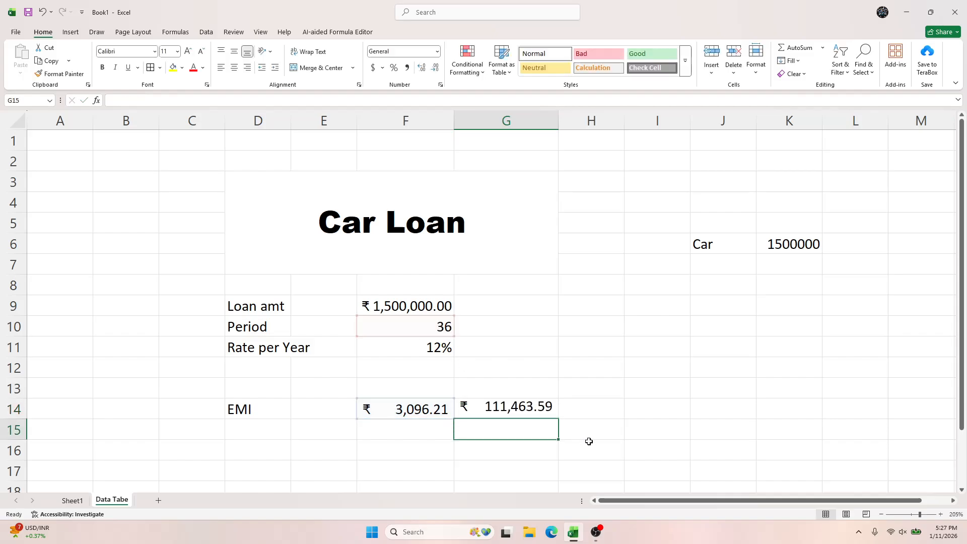
Step: Delete the product of EMI and period from G14
click(519, 397)
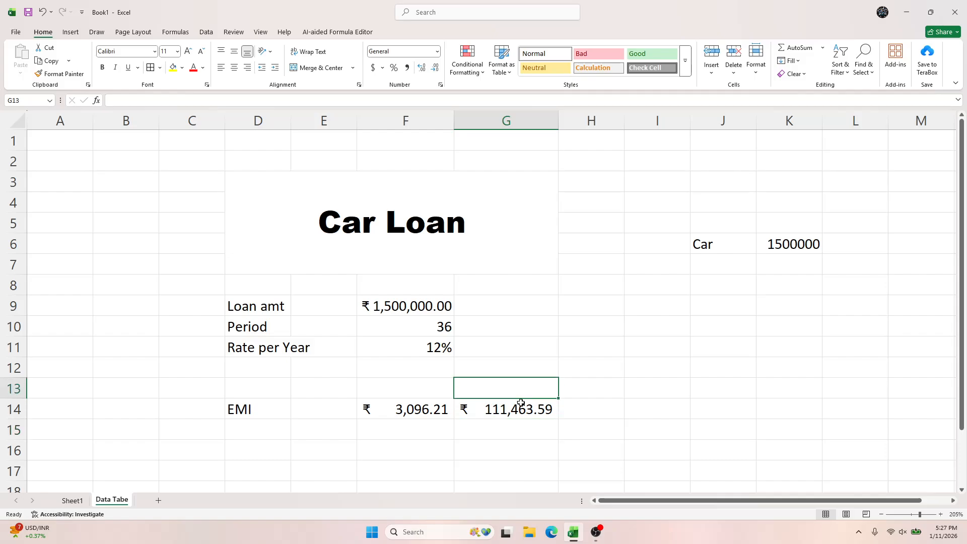
click(527, 410)
key(Delete)
click(432, 445)
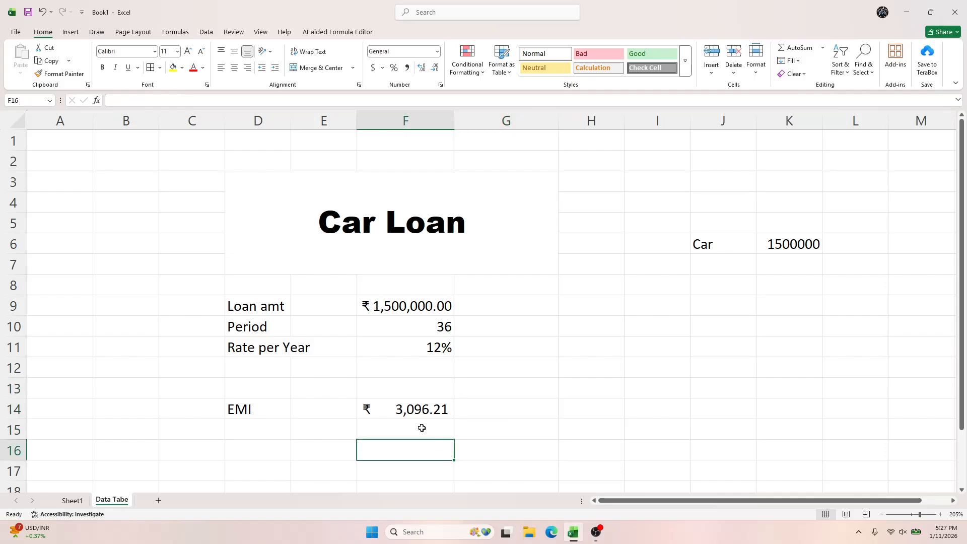
Step: Undo the trial edits until F14 holds =-PMT(F11,F10,F9) and G14 is empty
key(Up)
key(Up)
key(ctrl+z)
key(ctrl+z)
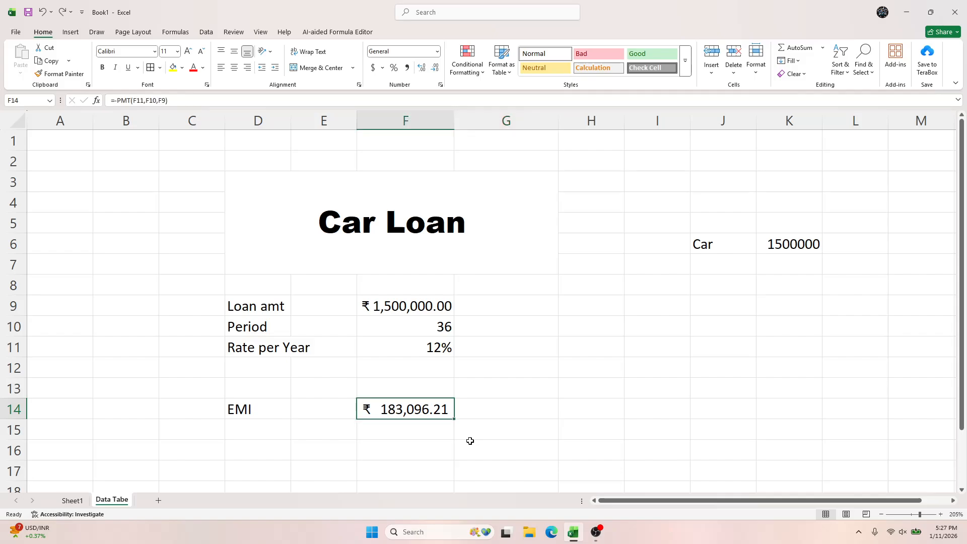
click(435, 426)
click(468, 413)
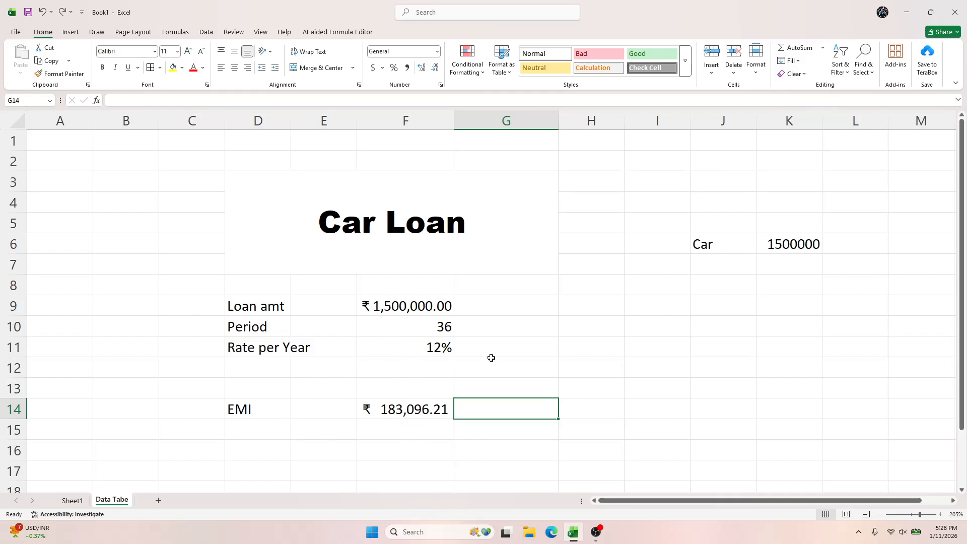
Step: Divide the loan amount by the period in G10 with =F9/F10
click(529, 325)
text(=)
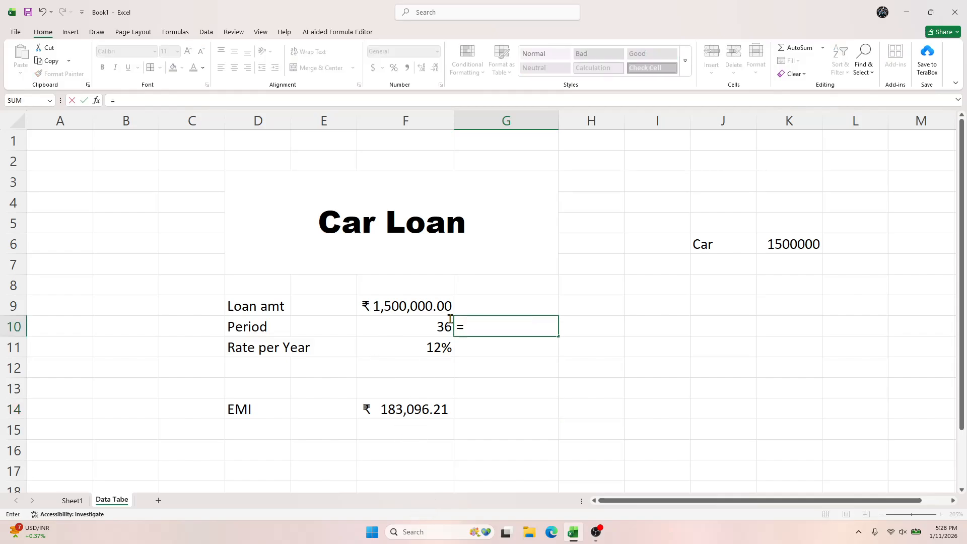
click(425, 305)
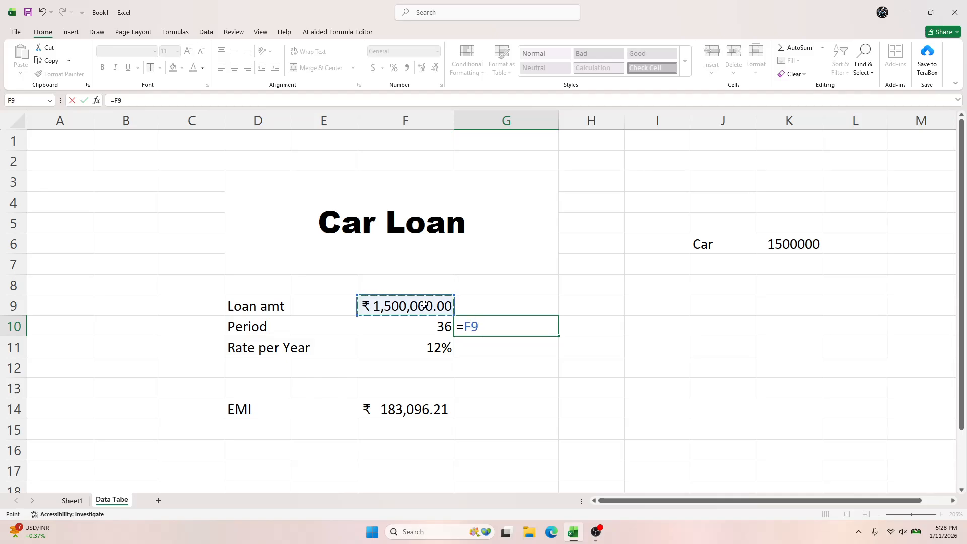
text(/)
click(435, 328)
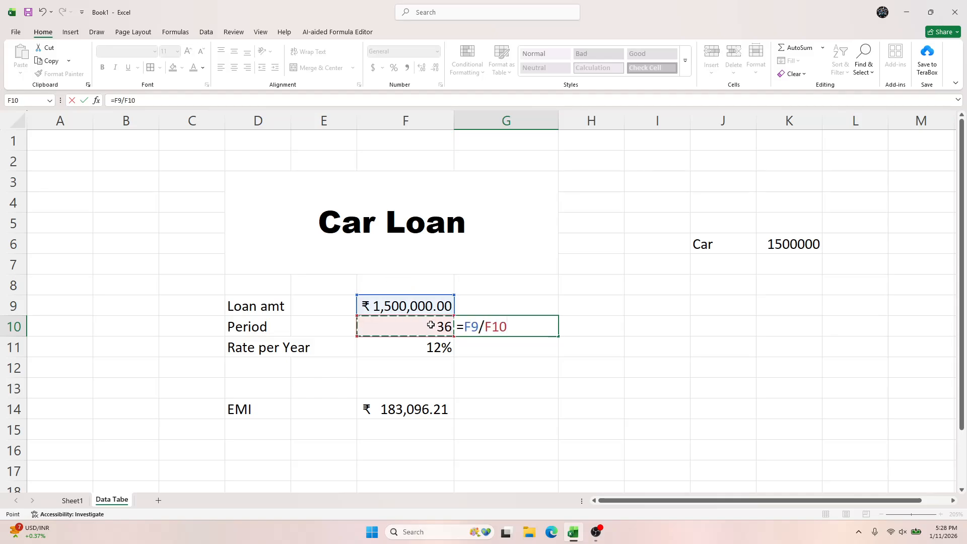
key(Return)
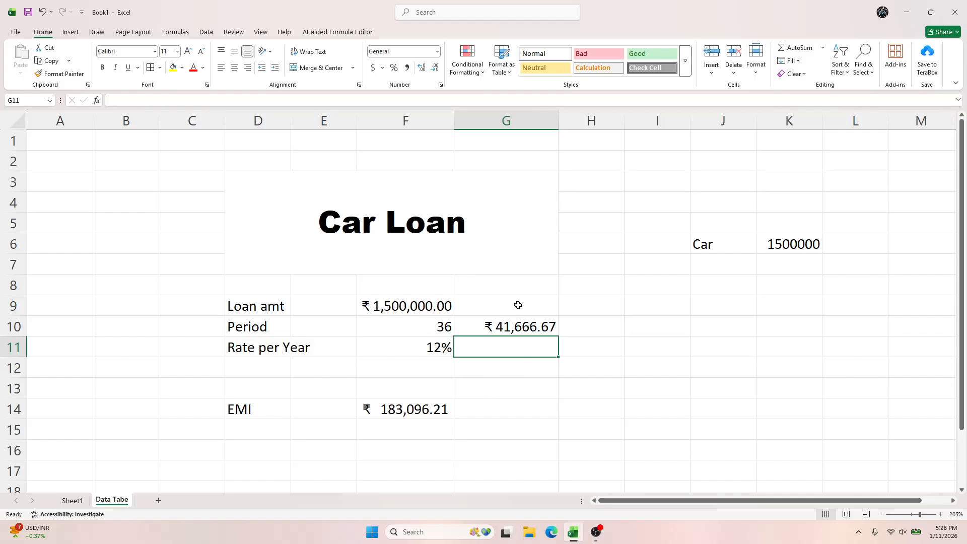
Step: Clear the contents of G9:G12, including the loan-per-period division
drag(517, 307, 520, 375)
key(Delete)
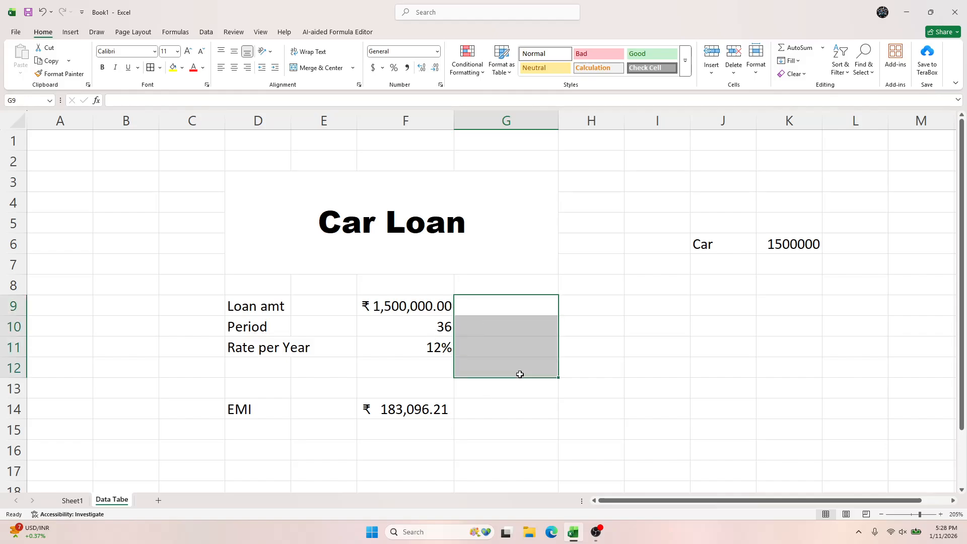
click(501, 432)
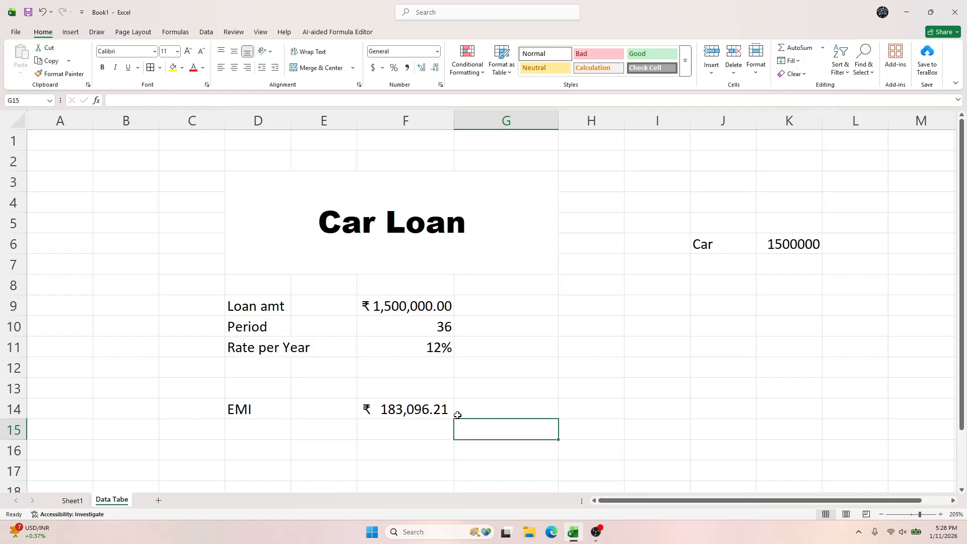
Step: Replace the EMI formula in F14 with =PMT(F11,F10,F9), using the rate, period and loan amount
click(406, 412)
key(Delete)
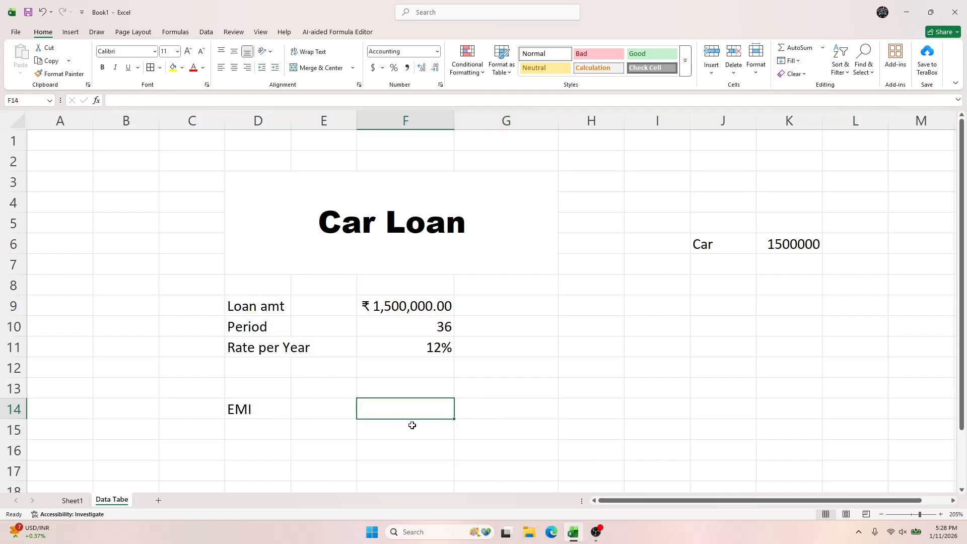
text(=pmt)
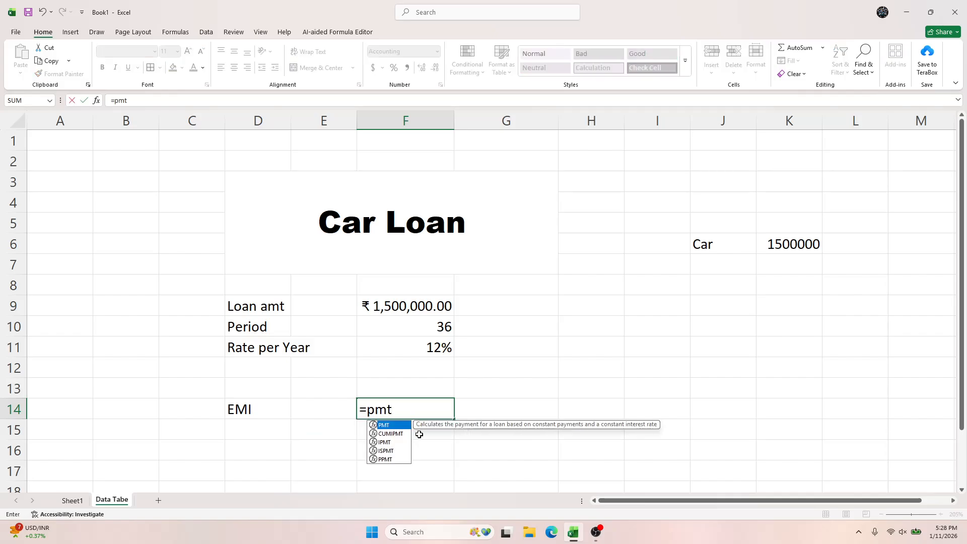
key(Tab)
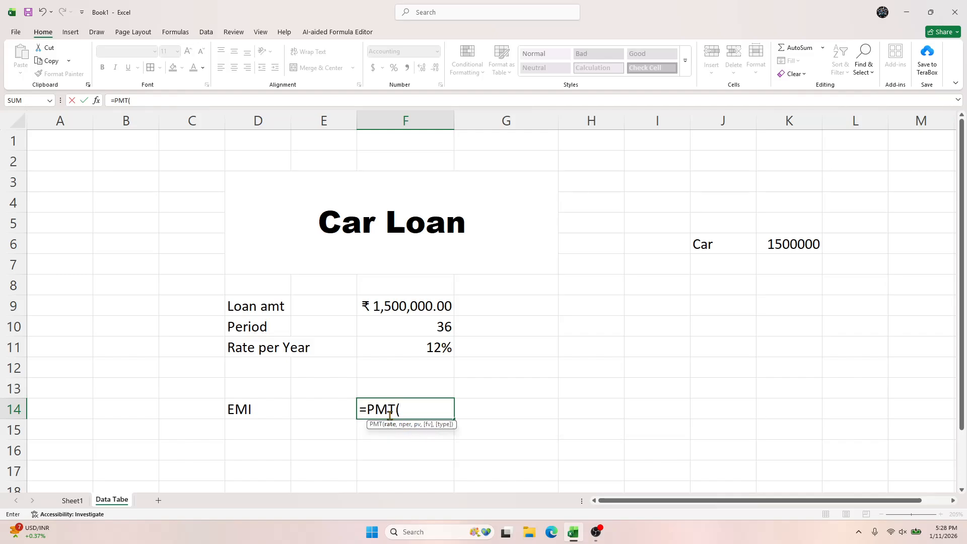
click(417, 348)
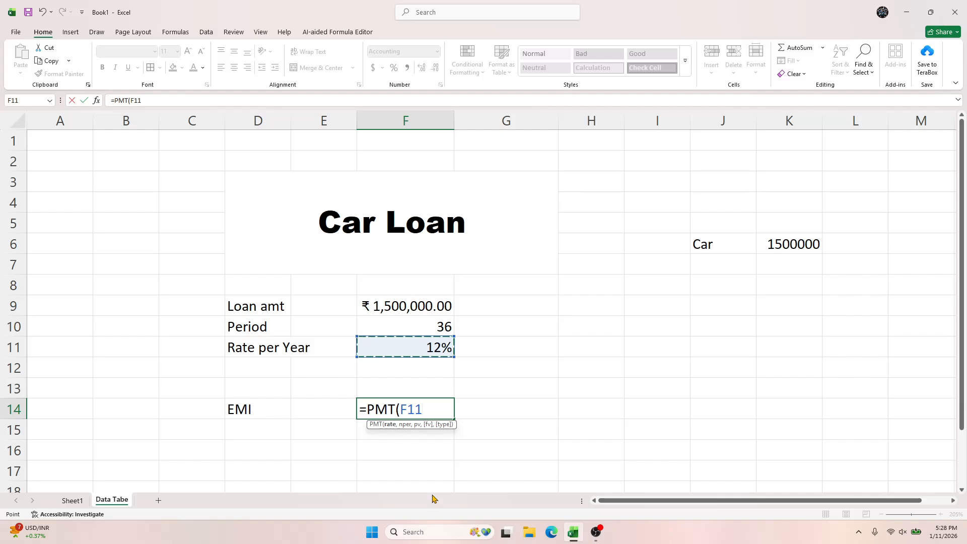
text(,)
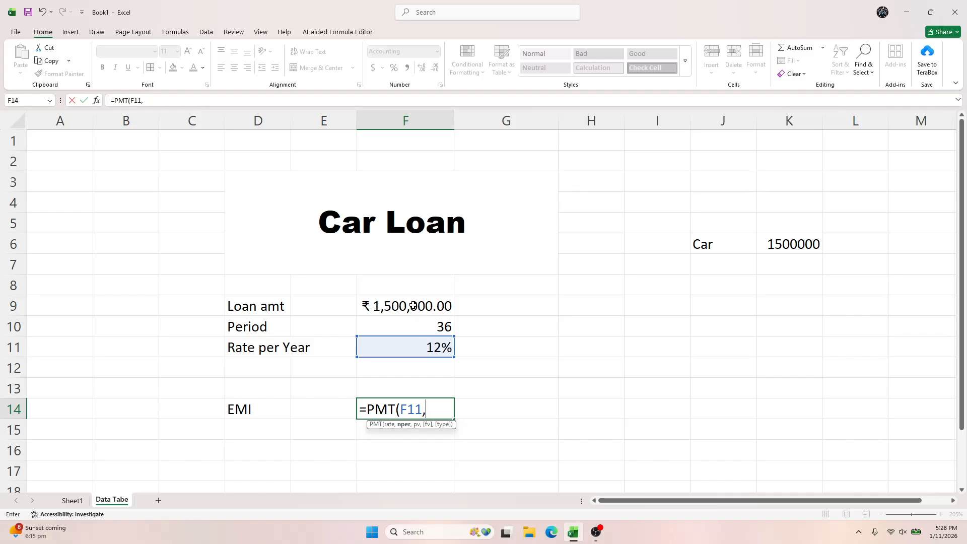
click(421, 328)
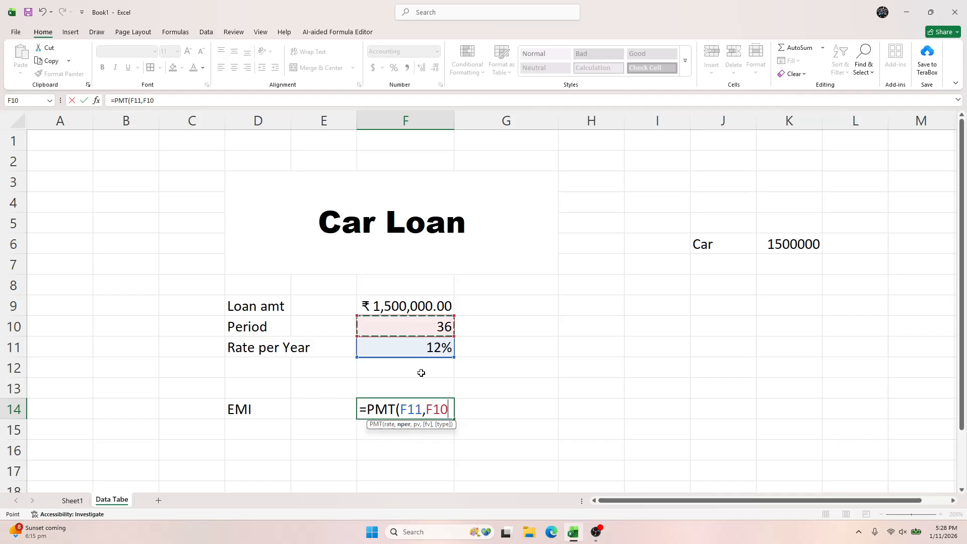
text(,)
click(419, 307)
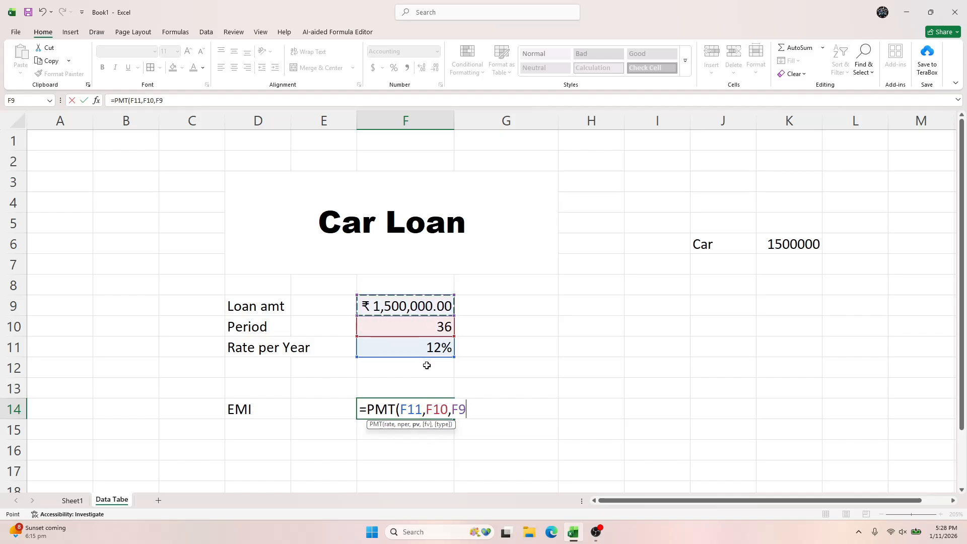
key(Return)
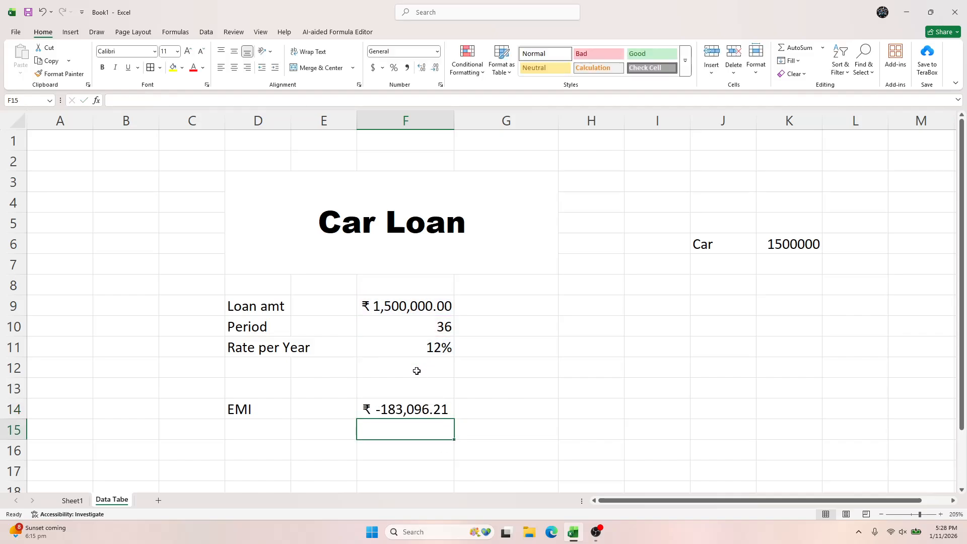
Step: Negate the EMI formula in F14 so that it reads =-PMT(F11,F10,F9)
double_click(387, 408)
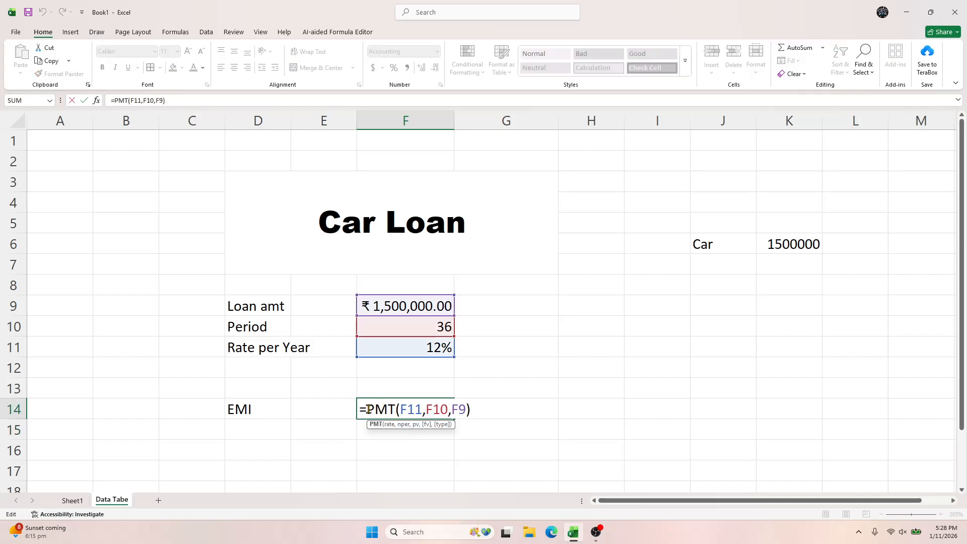
click(368, 409)
text(-)
key(Return)
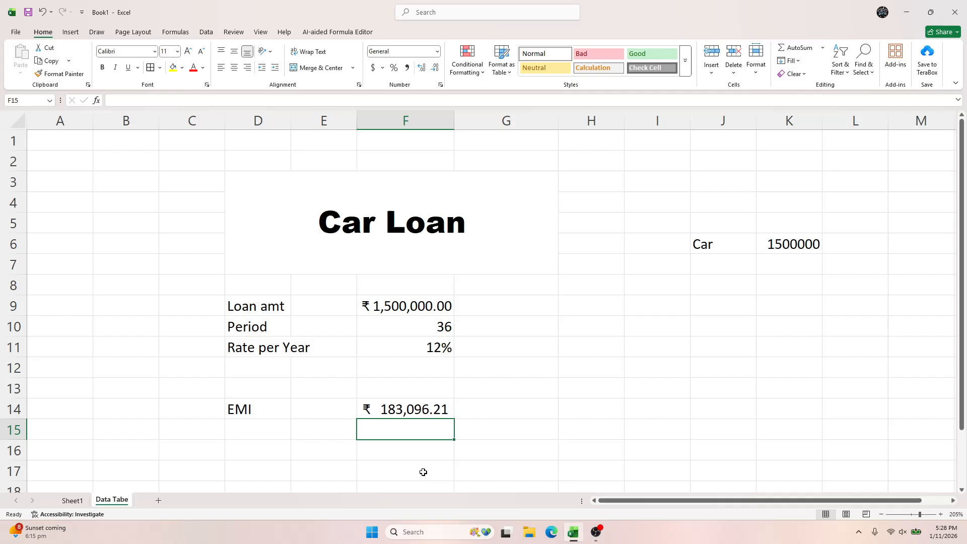
Step: Open the EMI formula in F14 to examine its cell references
double_click(416, 407)
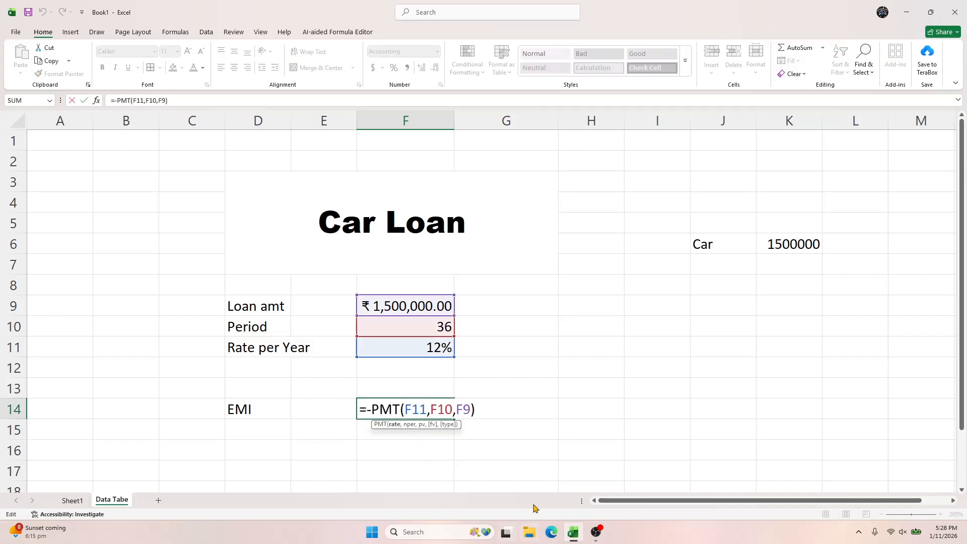
key(super)
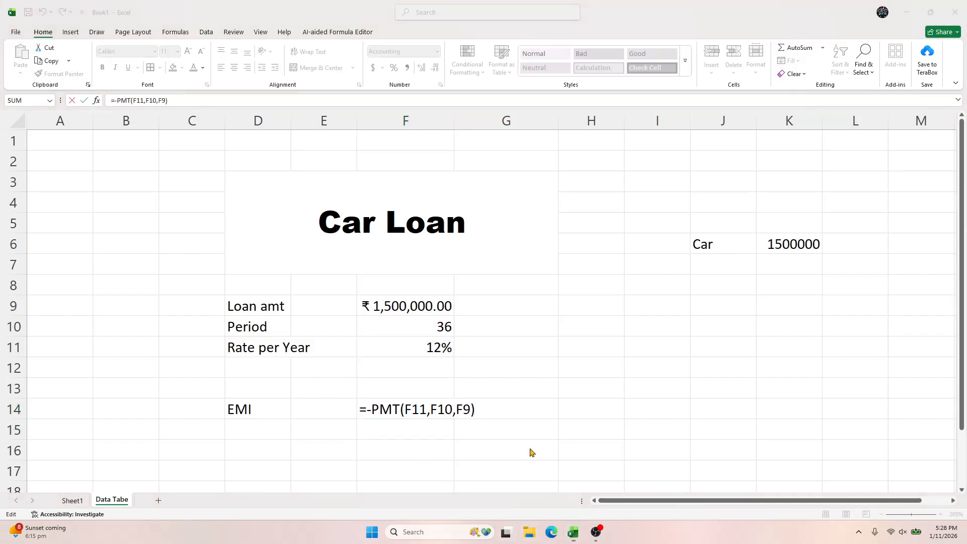
Step: Capture the loan details and EMI formula area of the sheet with Snipping Tool
text(sni)
key(Return)
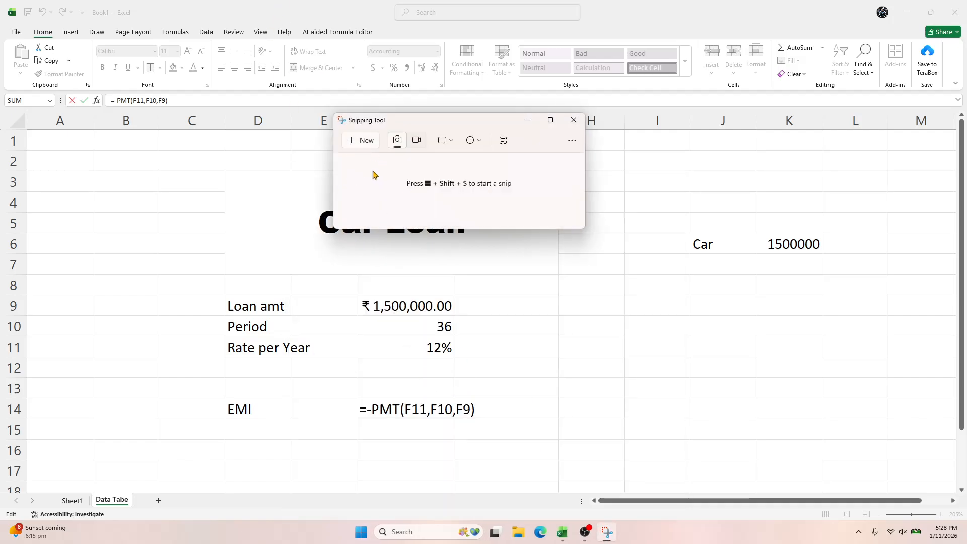
click(362, 140)
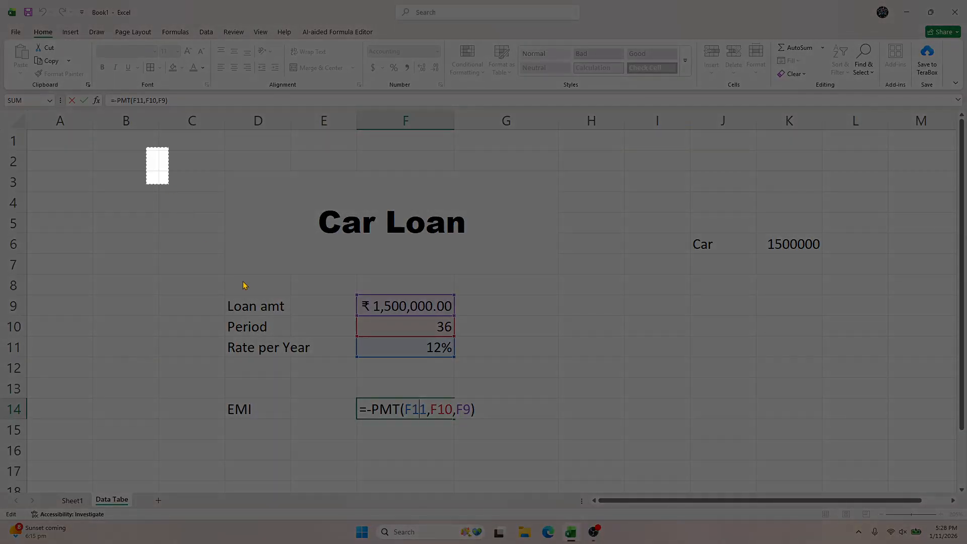
drag(243, 286, 588, 464)
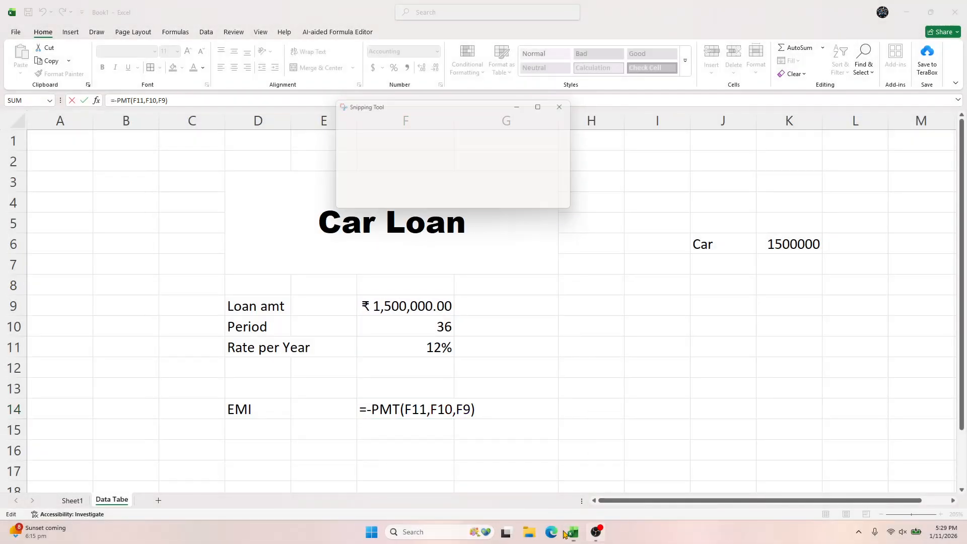
Step: Switch to Copilot in Edge, paste the screenshot and ask "what is wrong in formula just give me ans in 1 line"
click(566, 533)
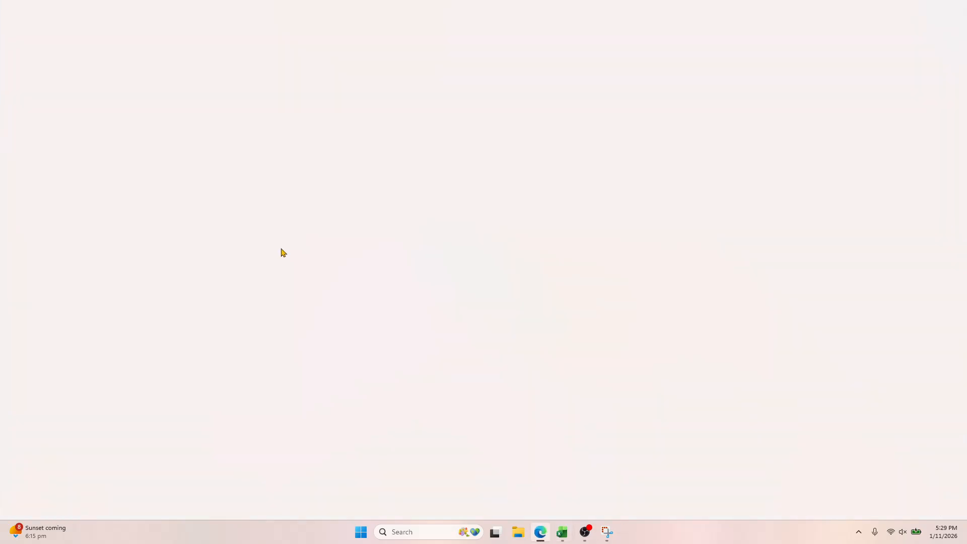
click(670, 263)
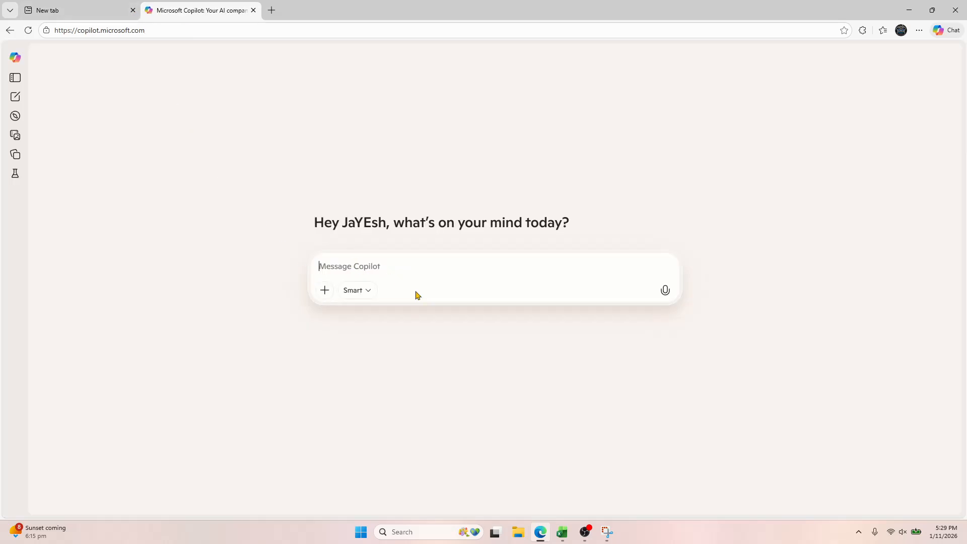
key(ctrl+v)
text(what )
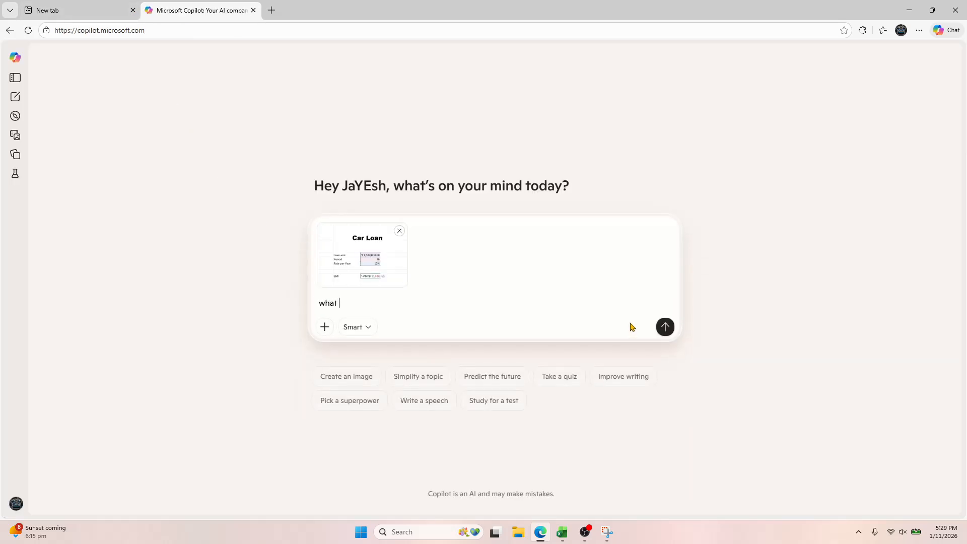
text(is wrong in f)
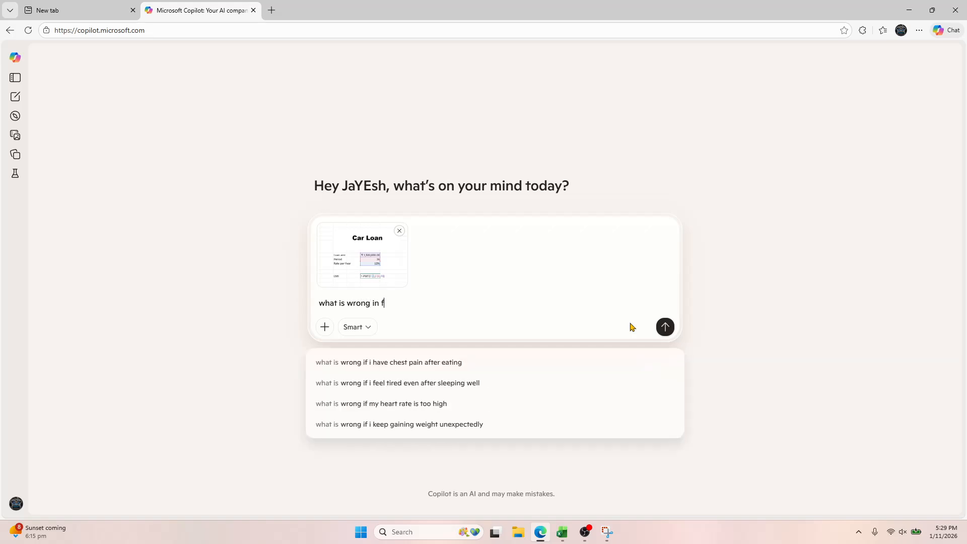
text(ormula)
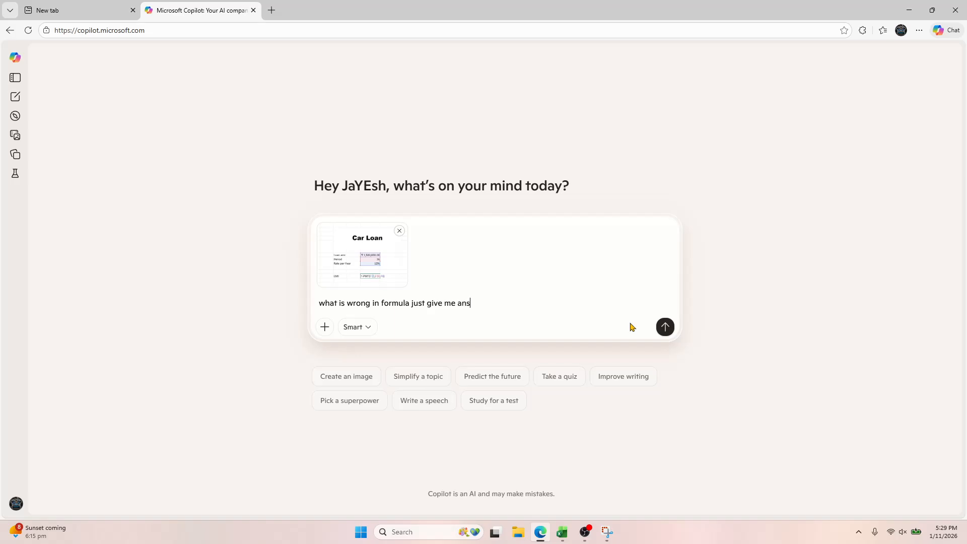
text(just give me ans in 1 line)
key(Return)
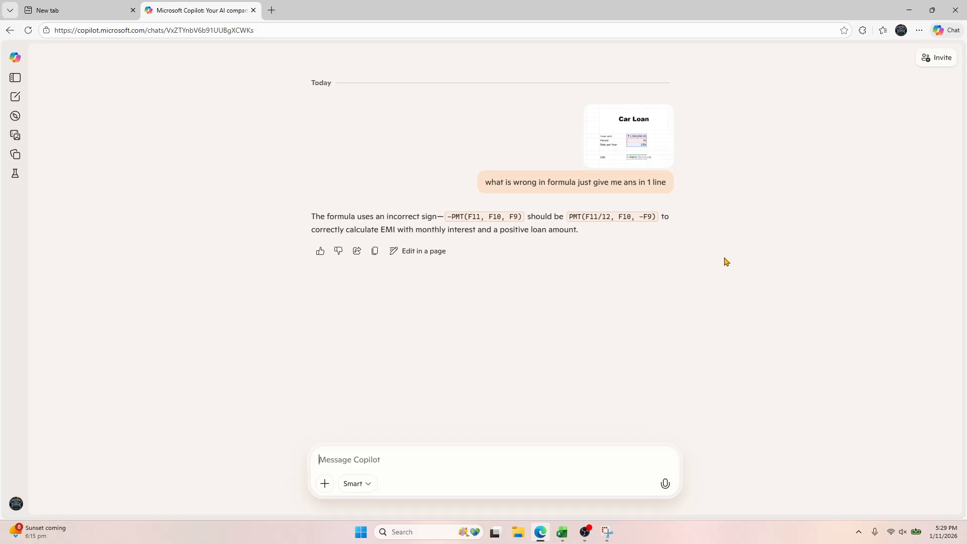
Step: Close both browser tabs and exit editing of the EMI formula back in Excel
key(ctrl+w)
key(ctrl+w)
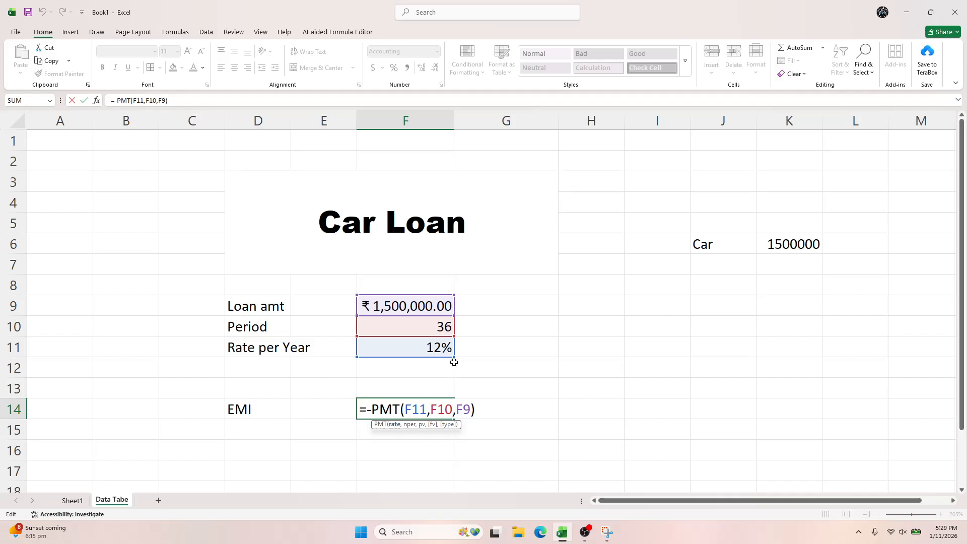
key(Return)
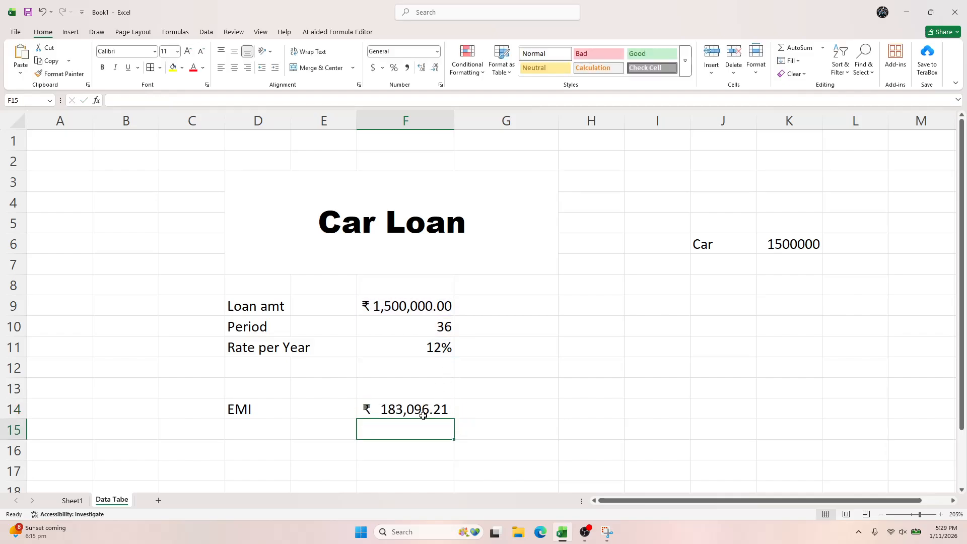
Step: Divide the yearly rate by 12 in the EMI formula in F14, making it =-PMT(F11/12,F10,F9), and review it
click(423, 414)
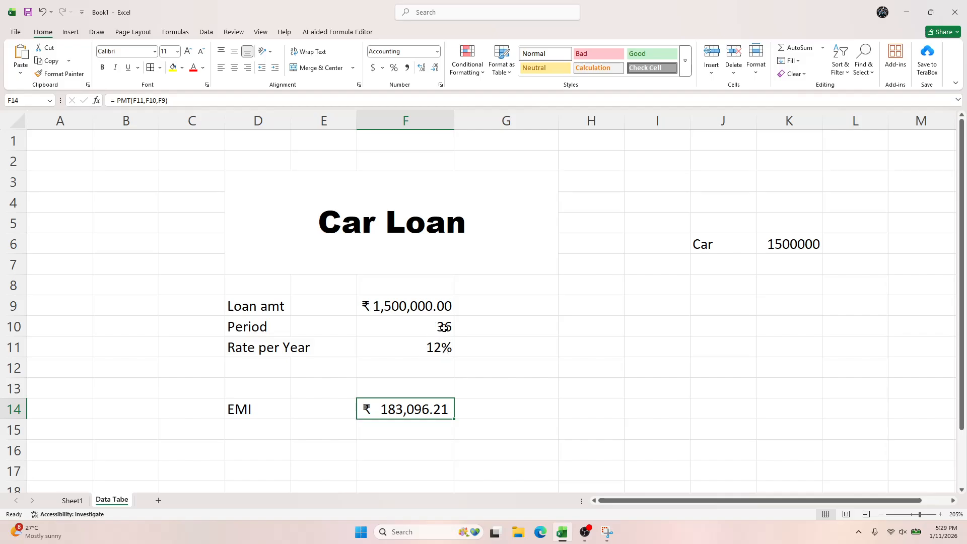
click(415, 342)
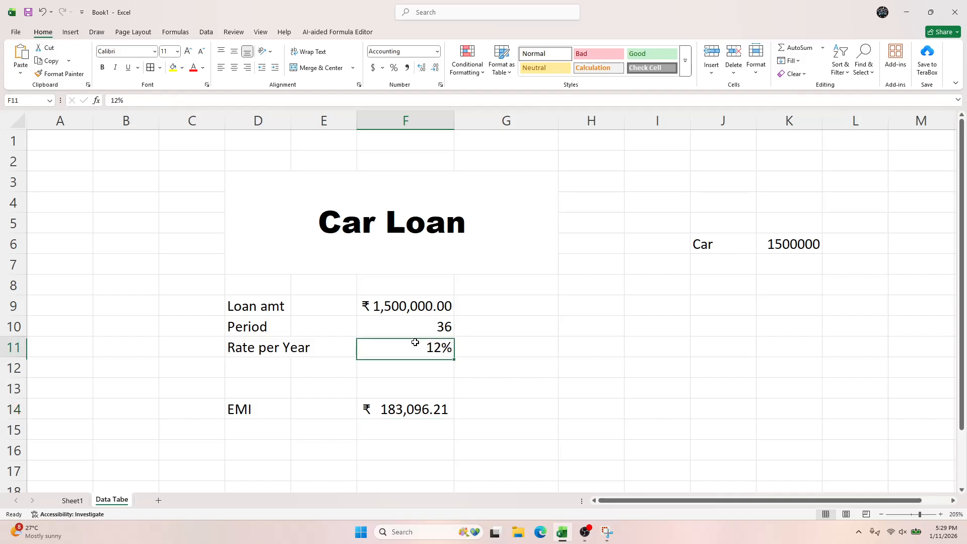
click(392, 405)
double_click(392, 404)
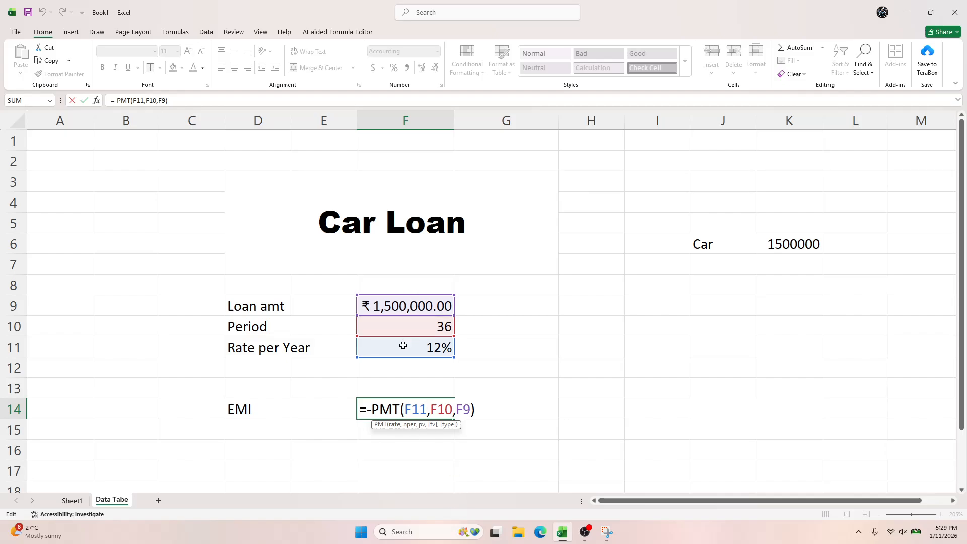
click(276, 349)
click(396, 405)
double_click(396, 405)
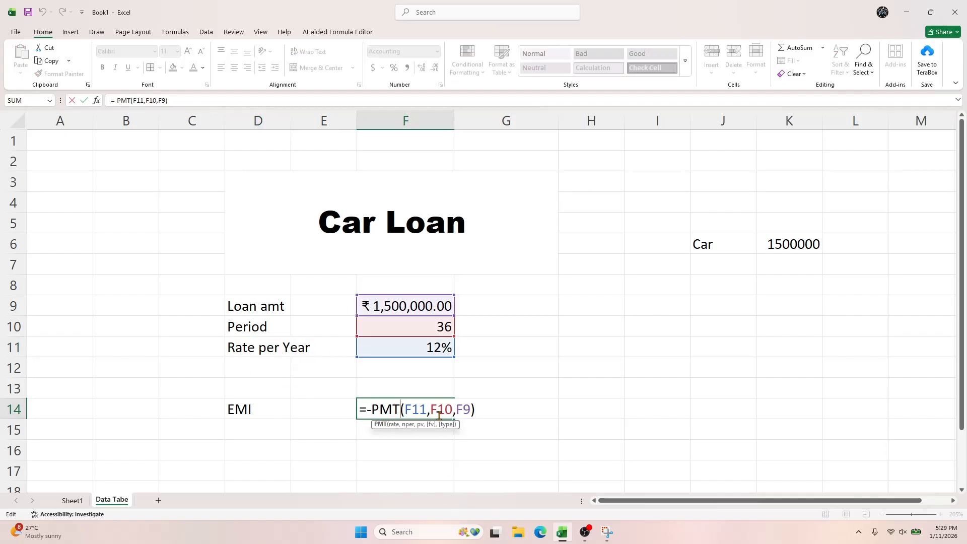
click(427, 409)
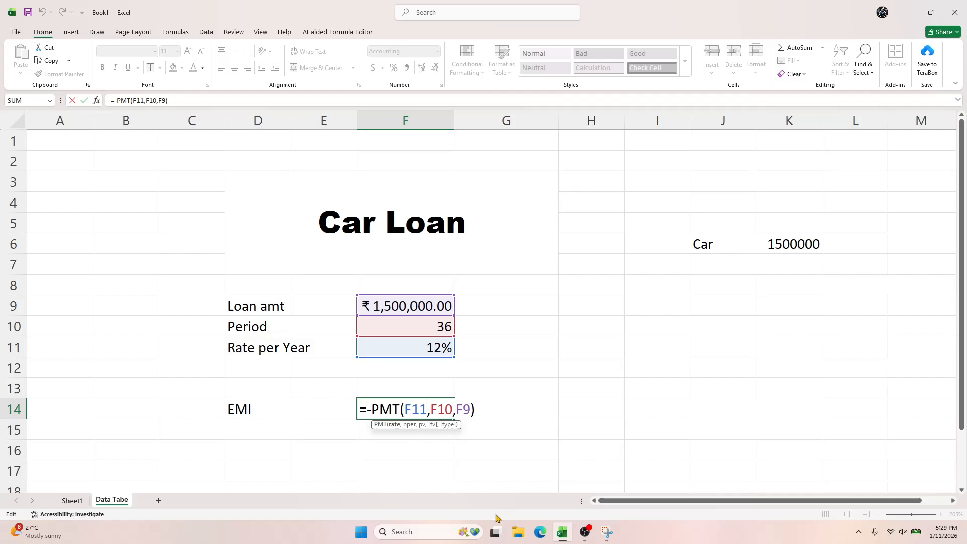
text(/12)
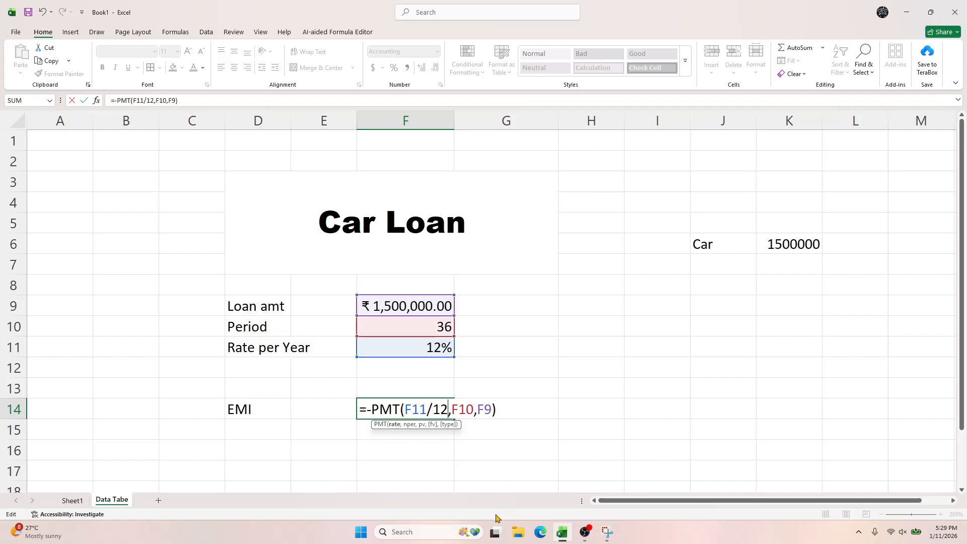
key(Return)
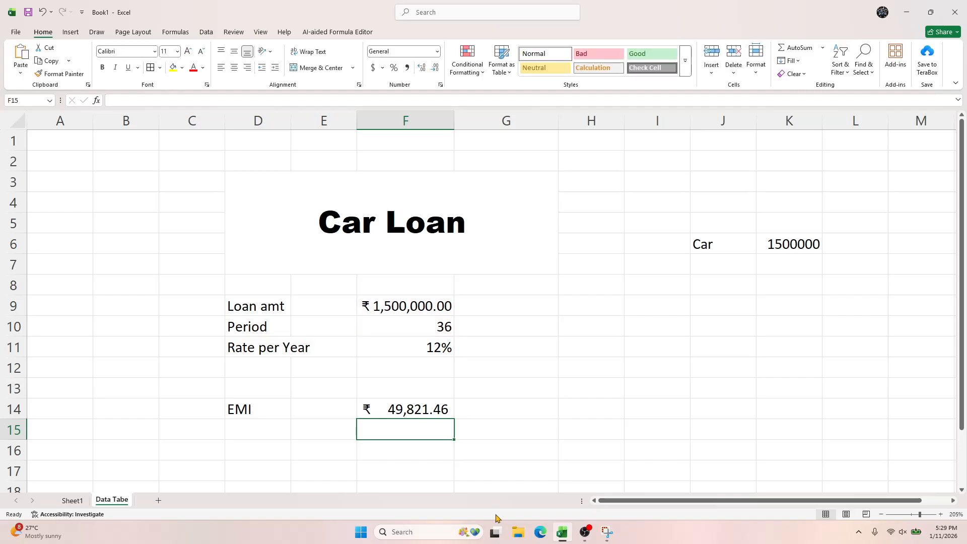
click(427, 409)
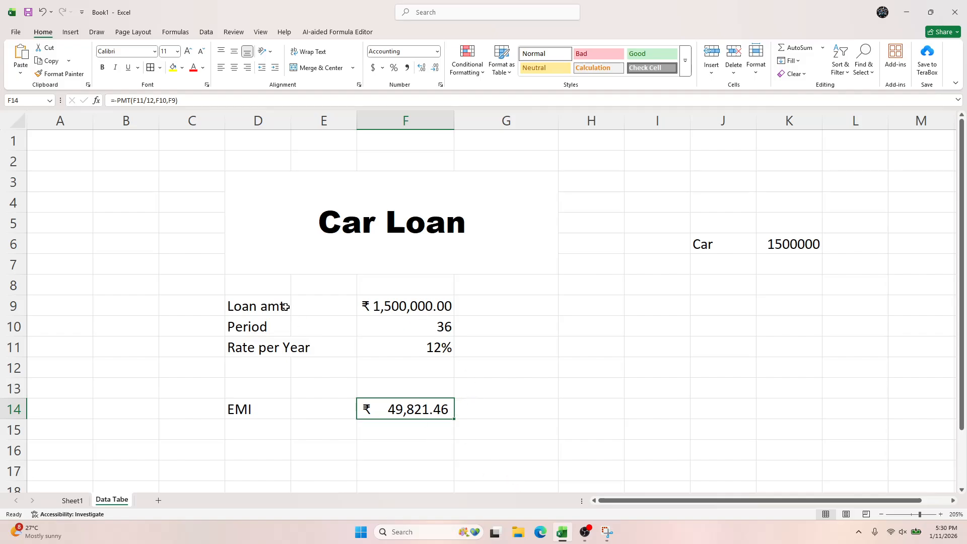
double_click(404, 408)
key(Return)
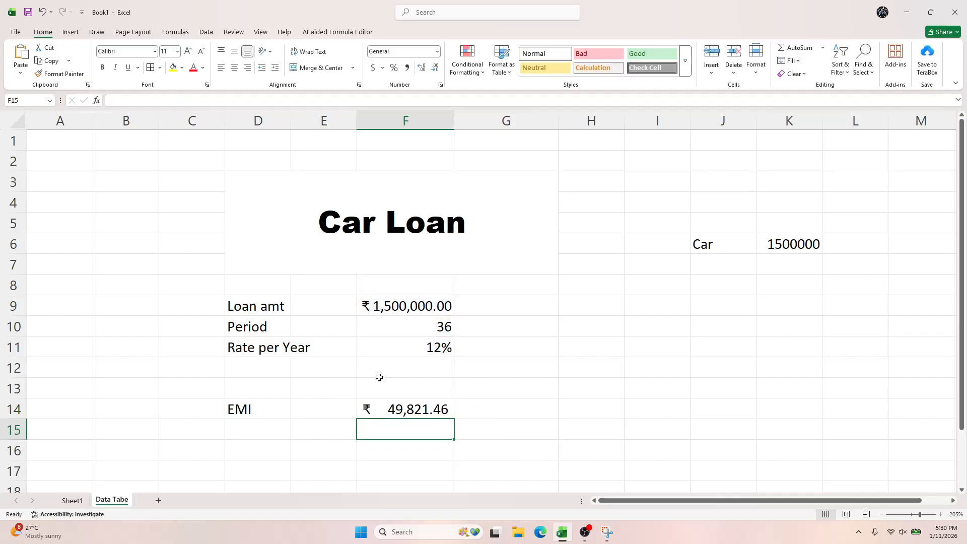
Step: Try a yearly rate of 15% in F11 and undo that change
click(439, 351)
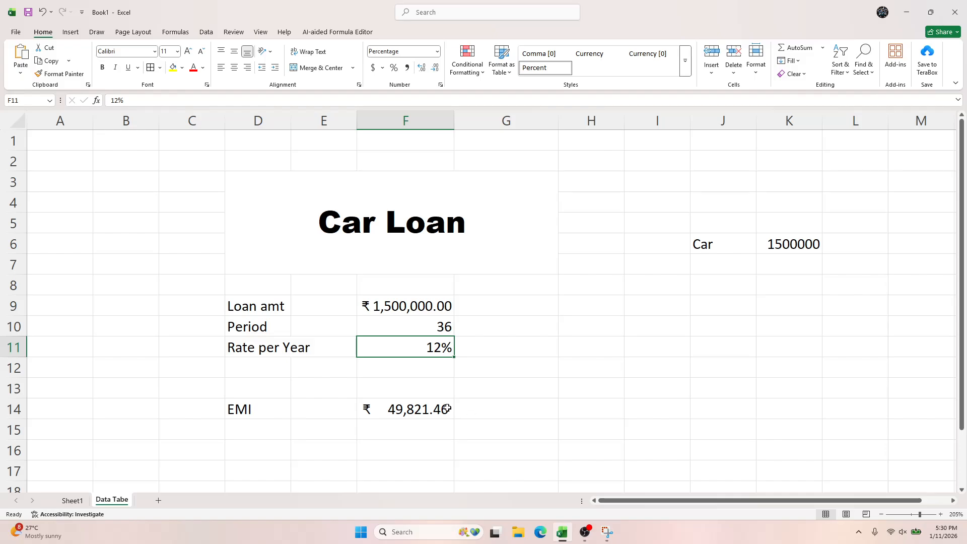
text(15)
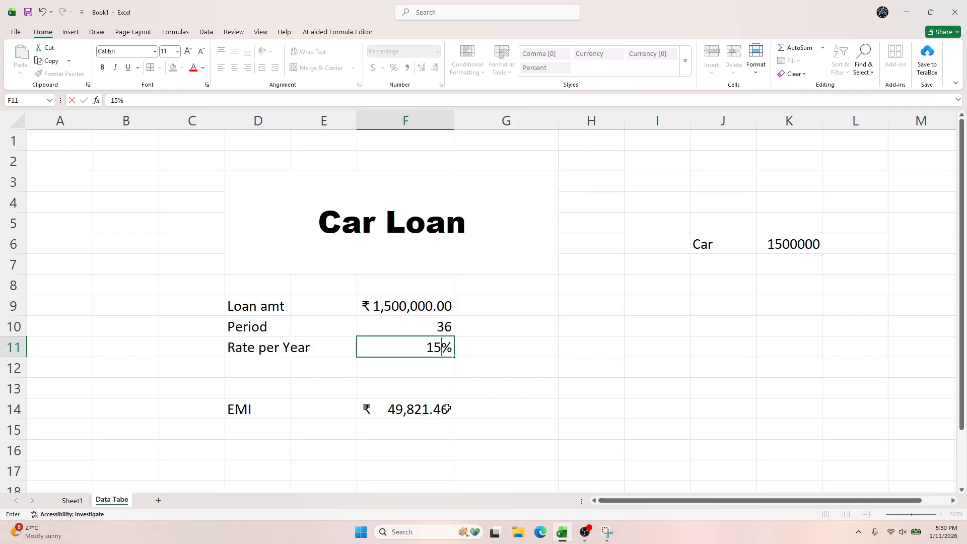
key(Return)
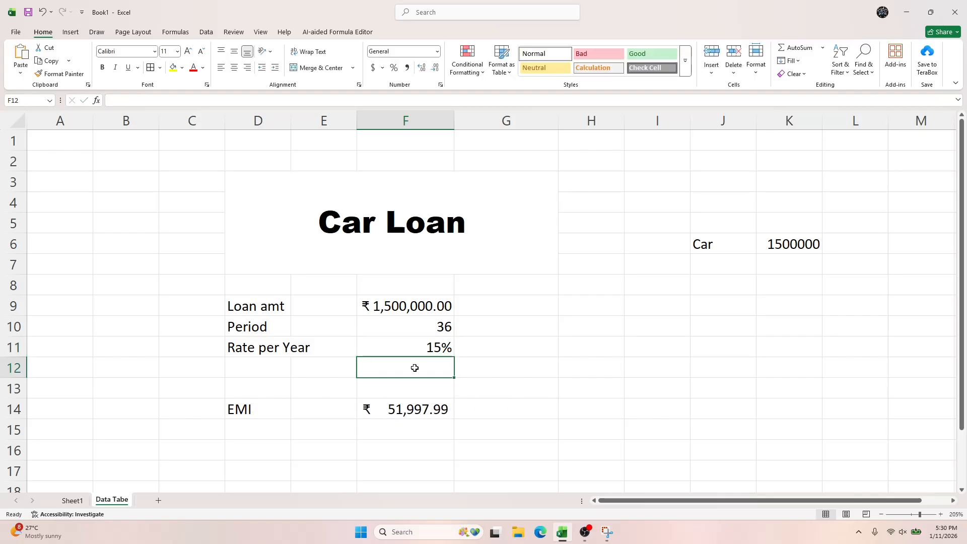
key(ctrl+z)
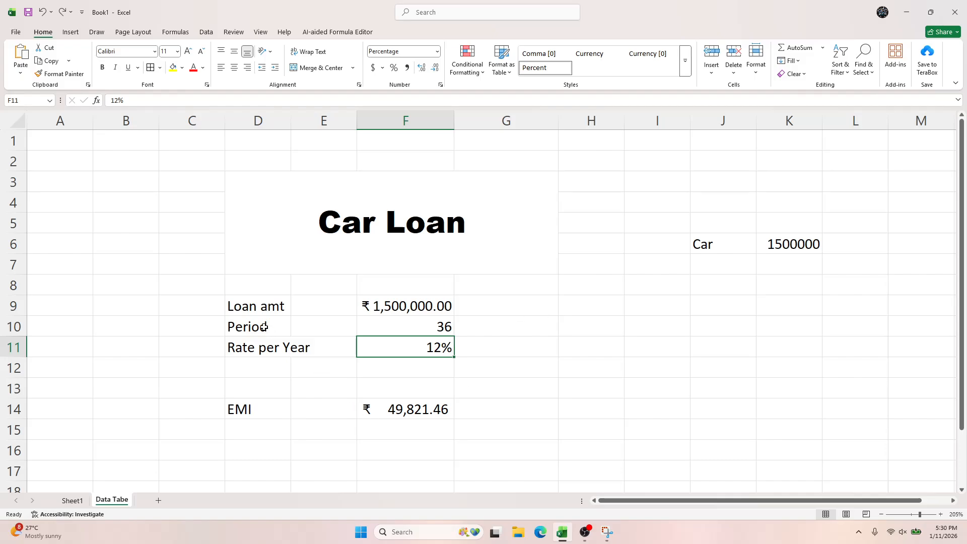
drag(216, 270, 504, 264)
click(723, 429)
drag(236, 281, 473, 429)
click(698, 423)
Step: AutoFit column D to the width of its loan labels
click(266, 306)
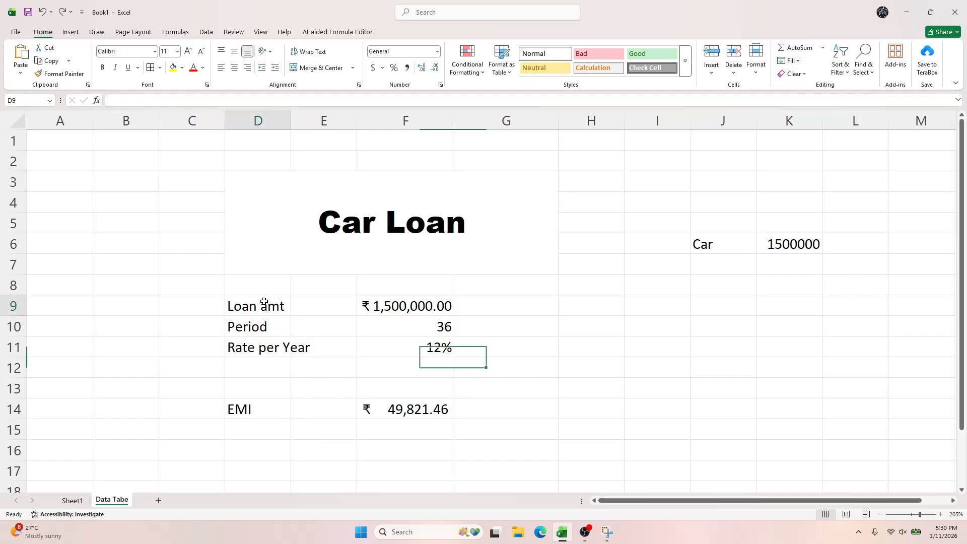
double_click(290, 119)
click(332, 360)
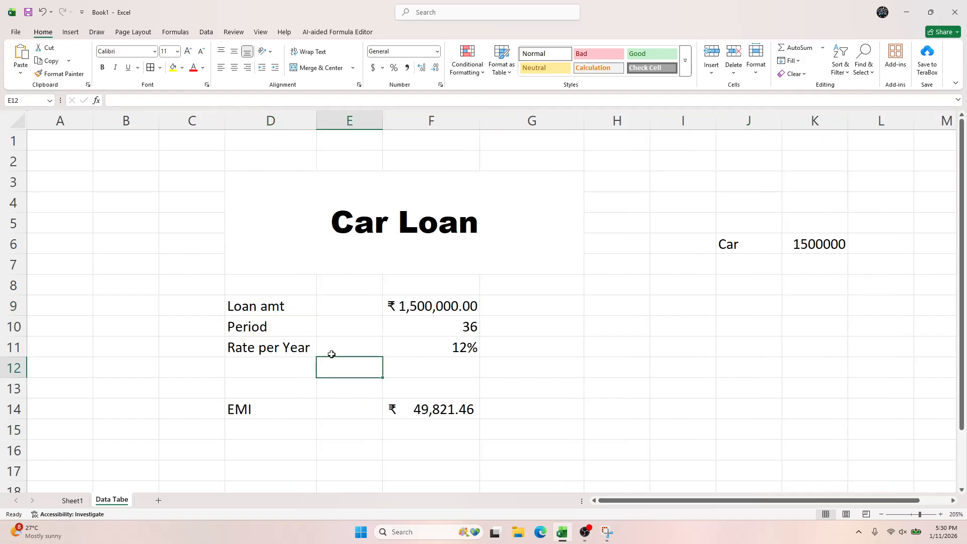
Step: Apply all borders to the car loan block D3:G15, including the title
drag(267, 294, 429, 435)
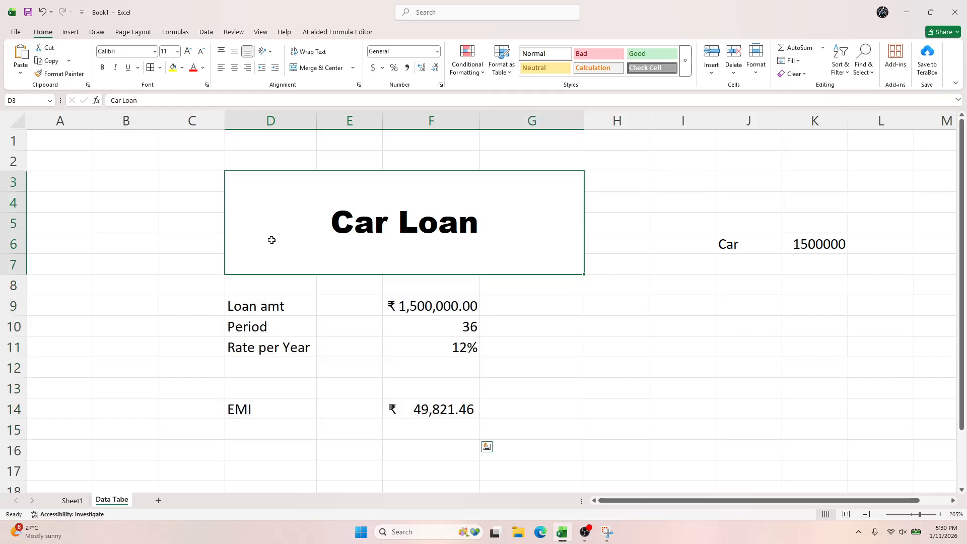
drag(270, 239, 356, 426)
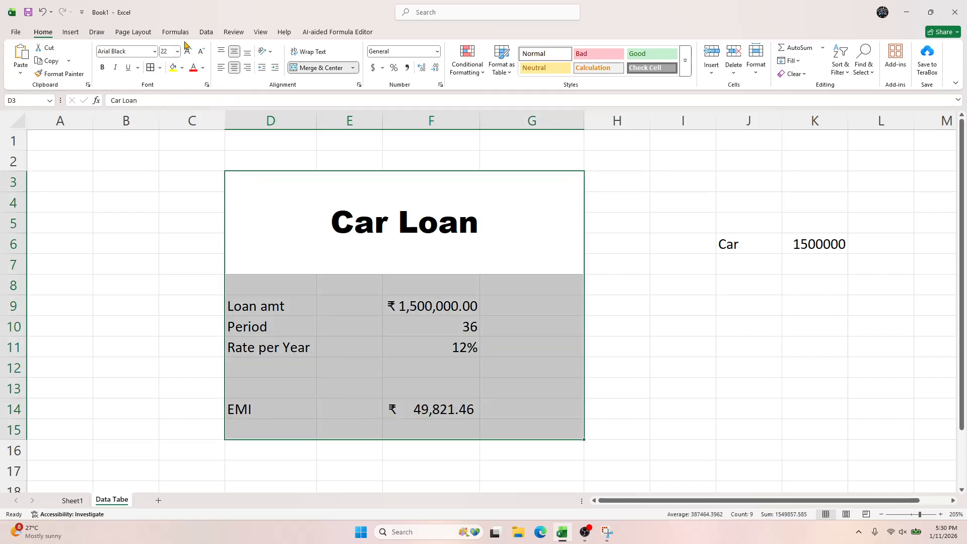
click(155, 51)
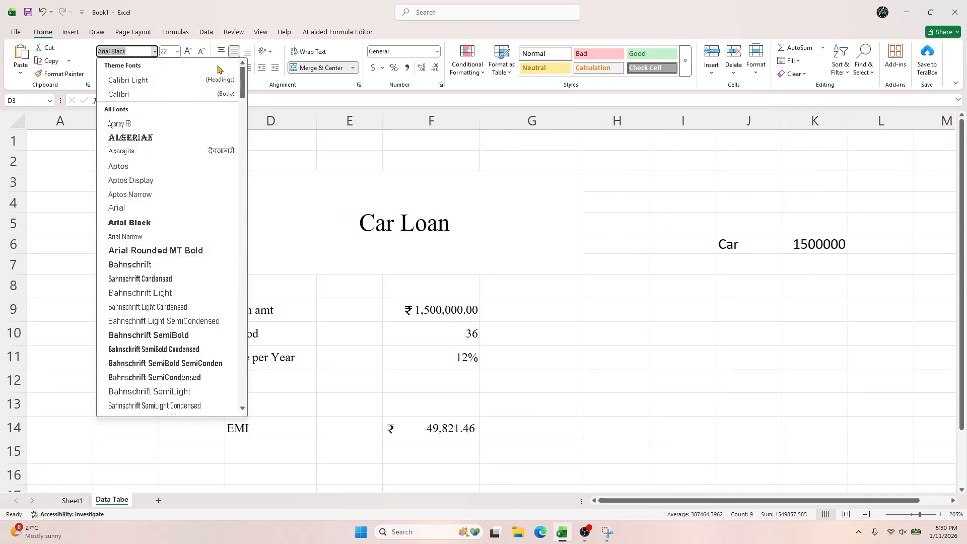
click(289, 88)
click(155, 70)
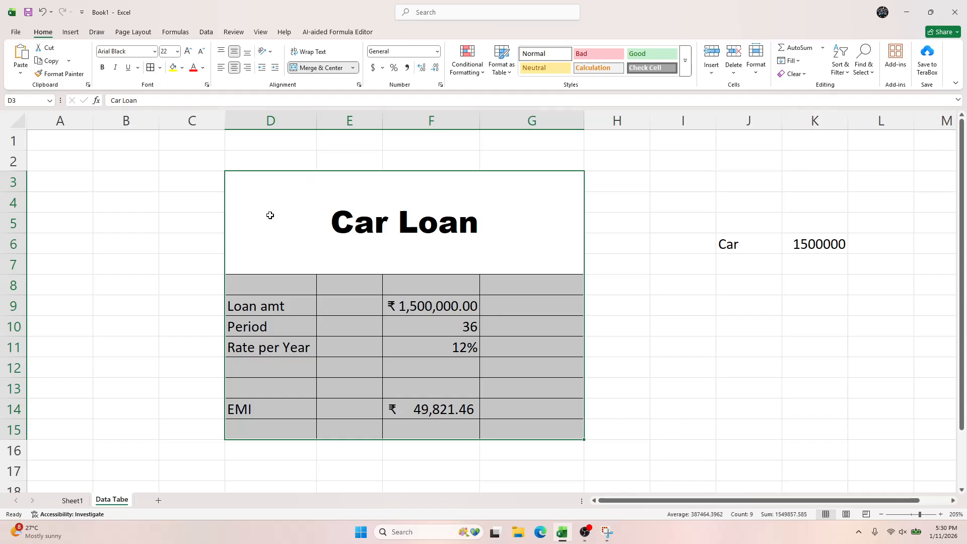
click(448, 351)
Step: List the bank names HDFC, YES, State and Maharashtra in cells I8:I11
click(693, 289)
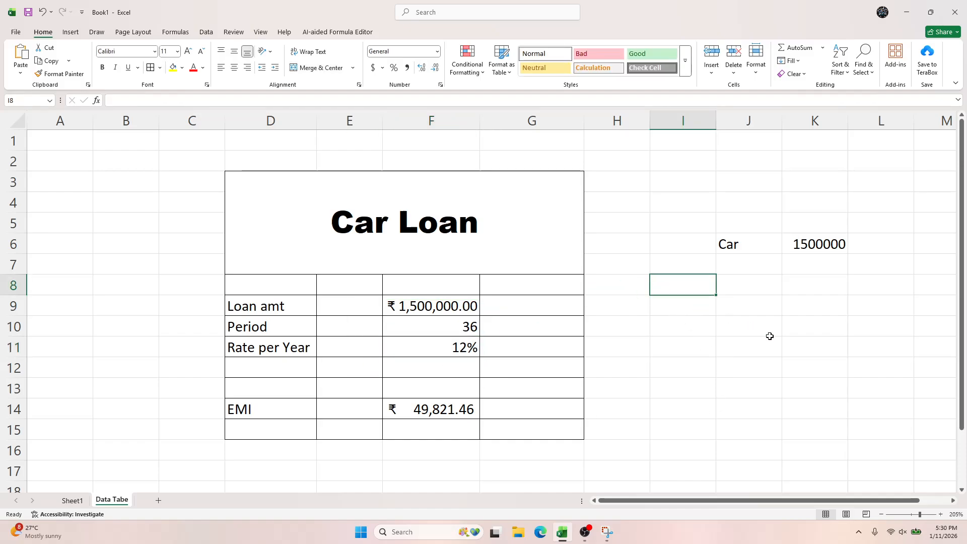
text(HDFC)
key(Return)
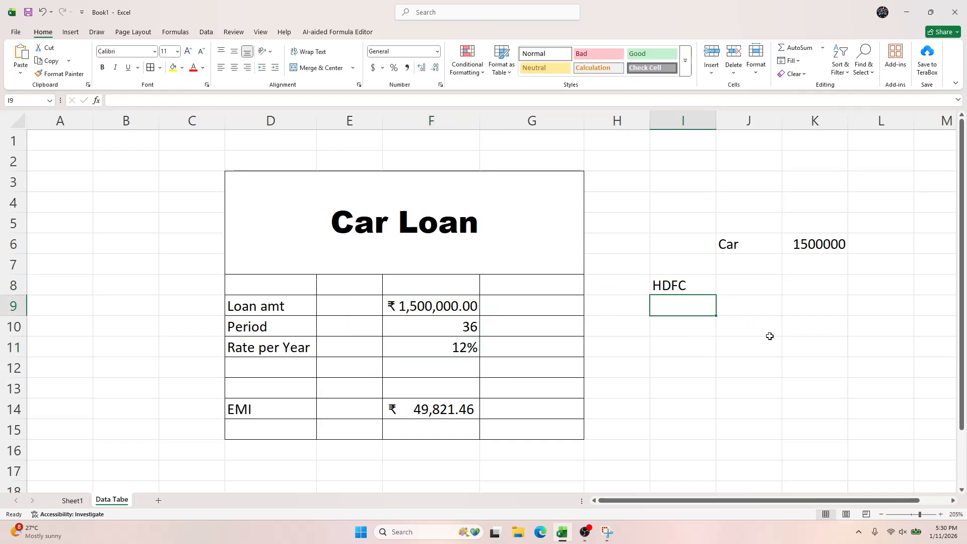
text(YES)
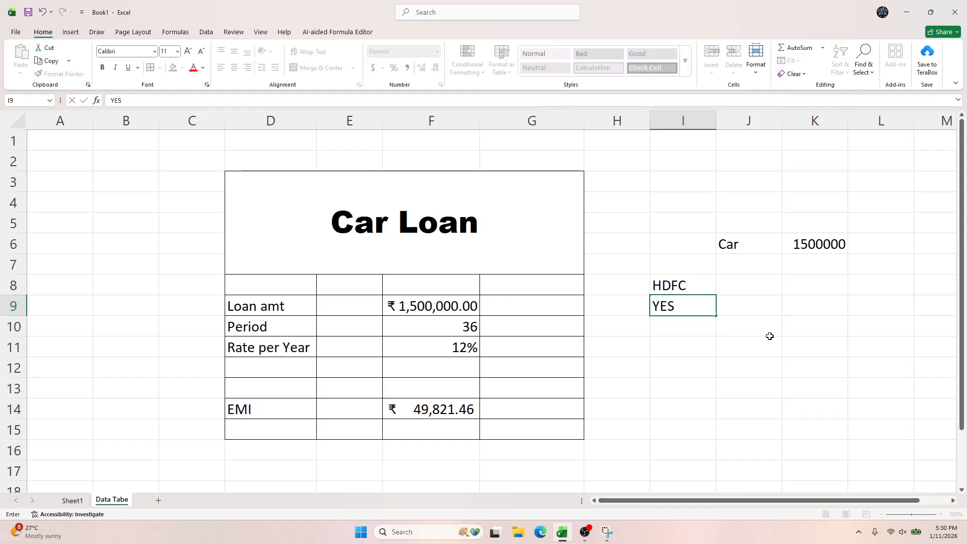
key(Return)
text(State)
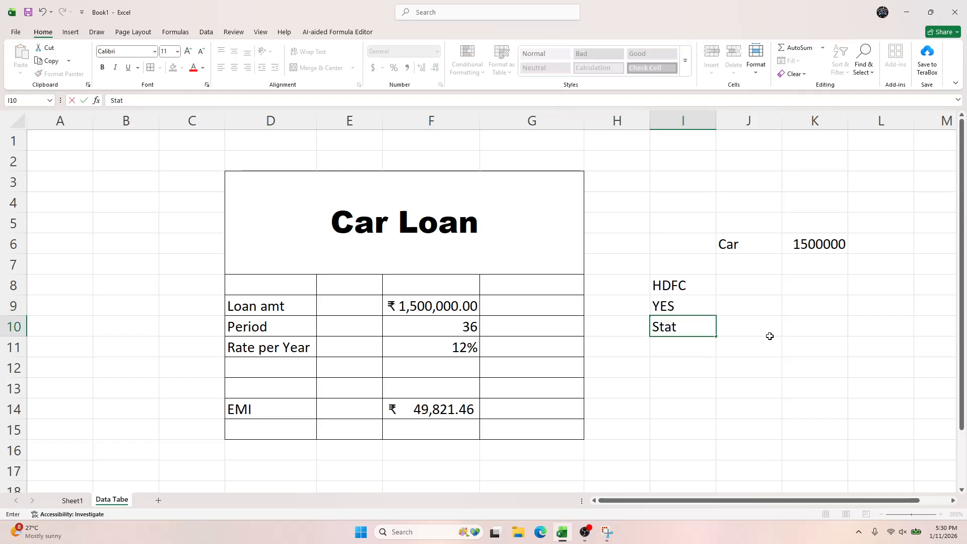
key(Return)
text(Maha)
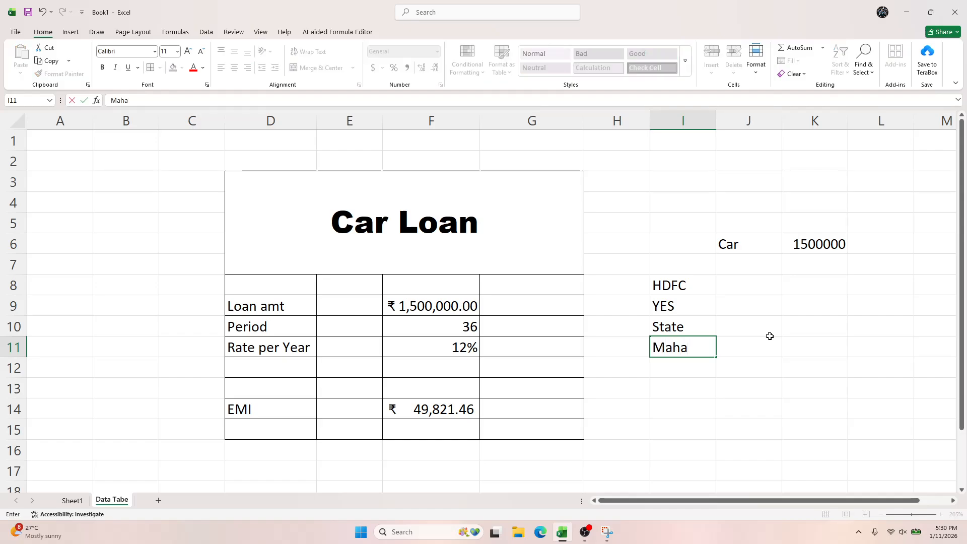
text(rashtra)
key(Return)
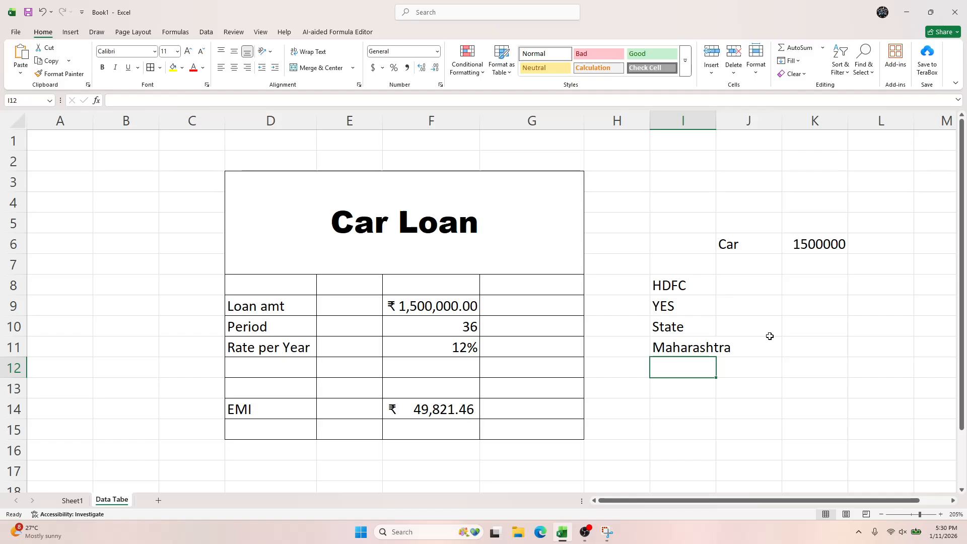
Step: Clear the bank names from column I beside the car loan block
drag(671, 267, 696, 427)
key(Delete)
click(767, 391)
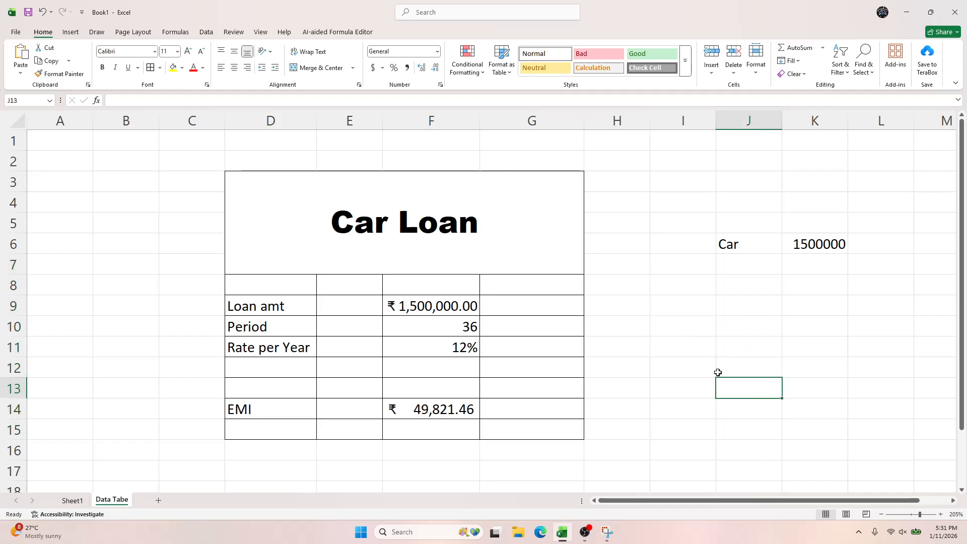
mouse_move(21, 532)
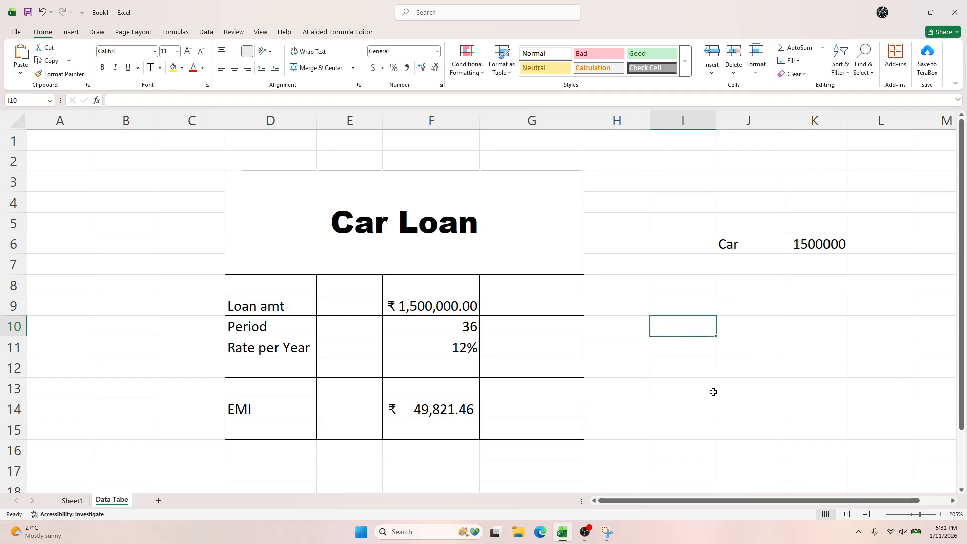
Step: Enter the heading Intrest in cell K13
click(782, 389)
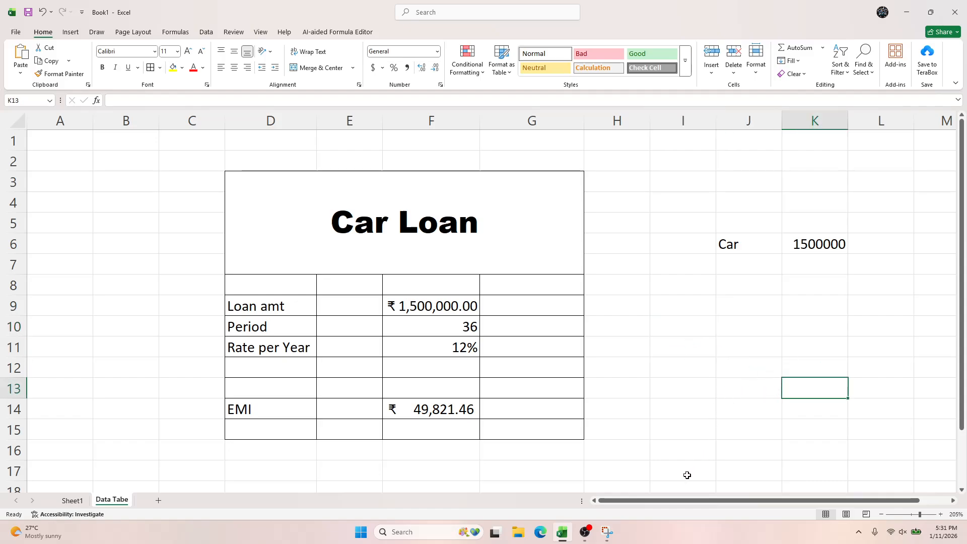
drag(683, 502, 711, 502)
scroll(634, 347, down, 3)
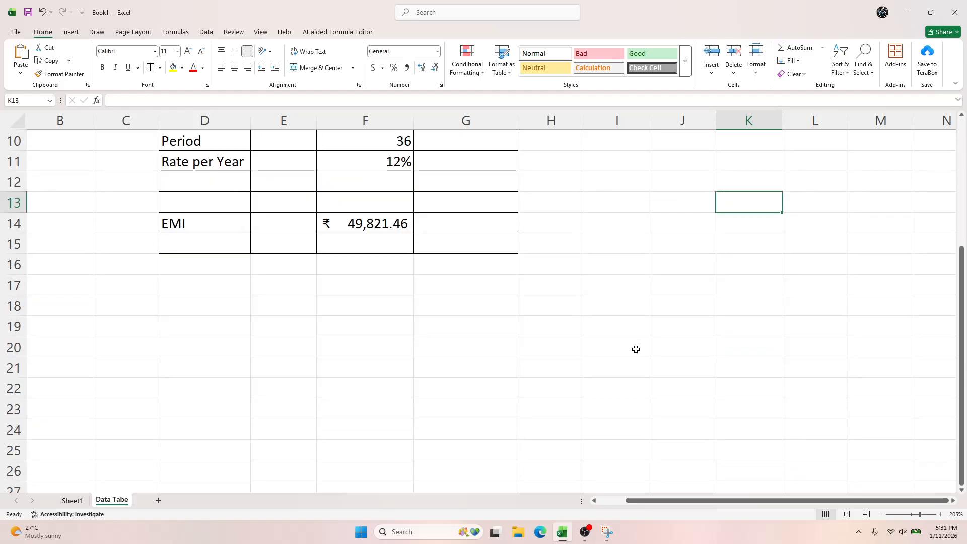
scroll(635, 348, up, 3)
scroll(653, 437, down, 2)
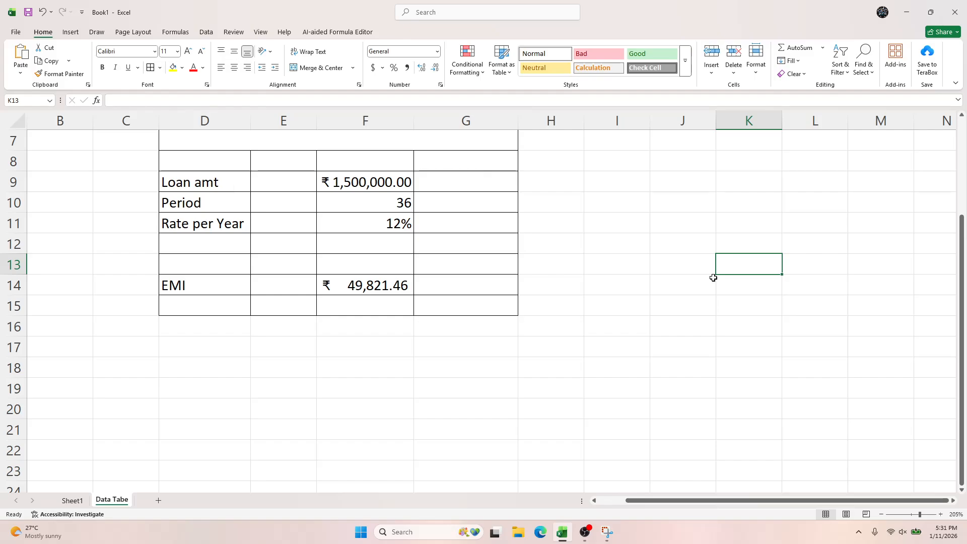
scroll(559, 348, down, 4)
scroll(560, 349, up, 4)
ctrl+scroll(560, 350, down, 4)
ctrl+scroll(579, 322, up, 2)
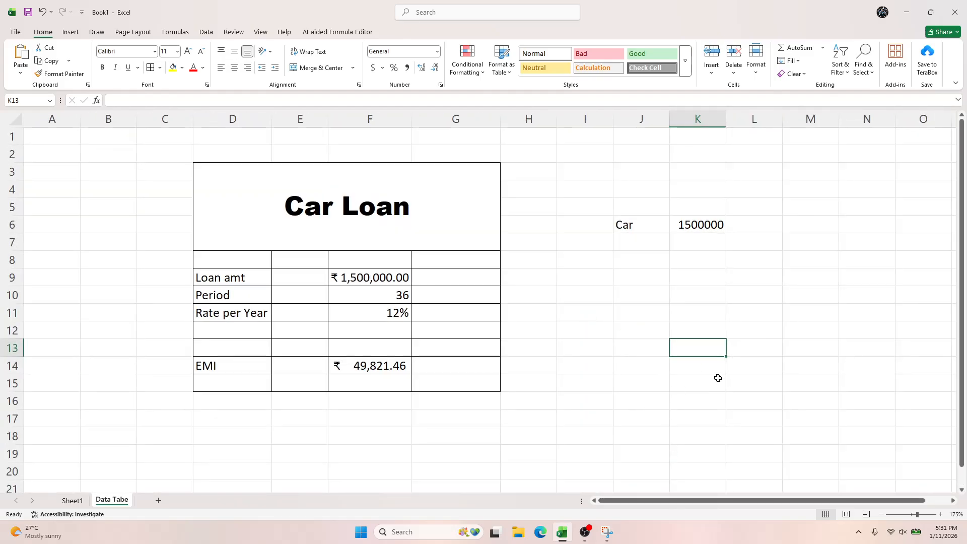
text(Intr)
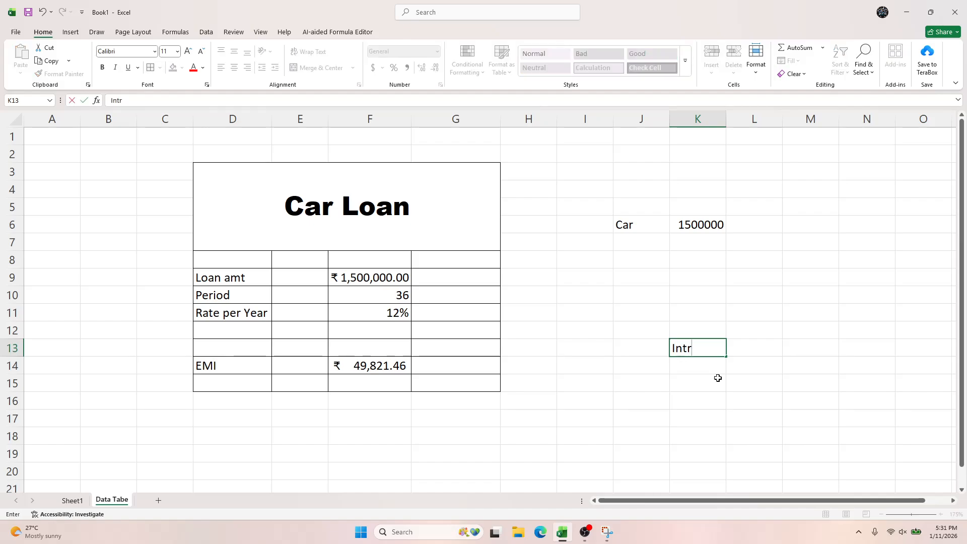
text(est)
text(east)
key(Tab)
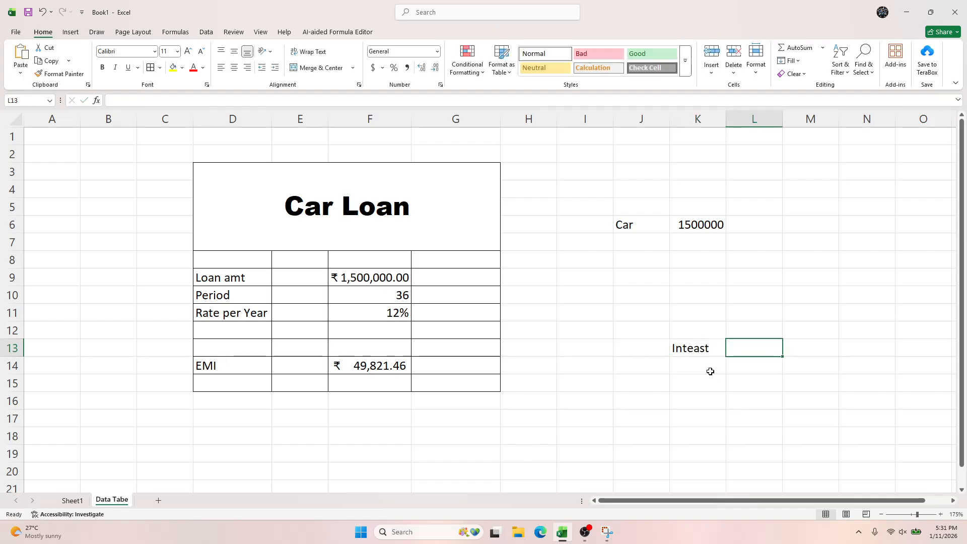
click(692, 351)
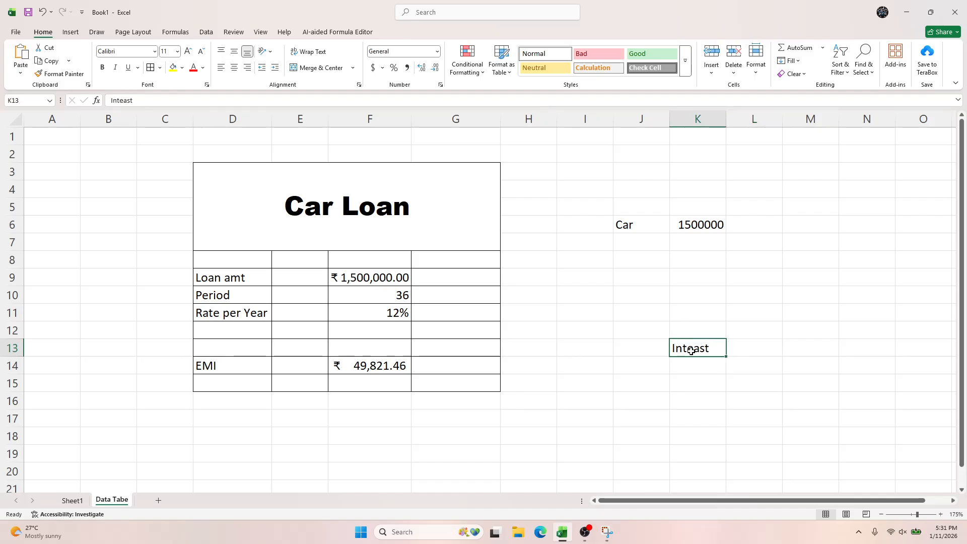
text(Intr)
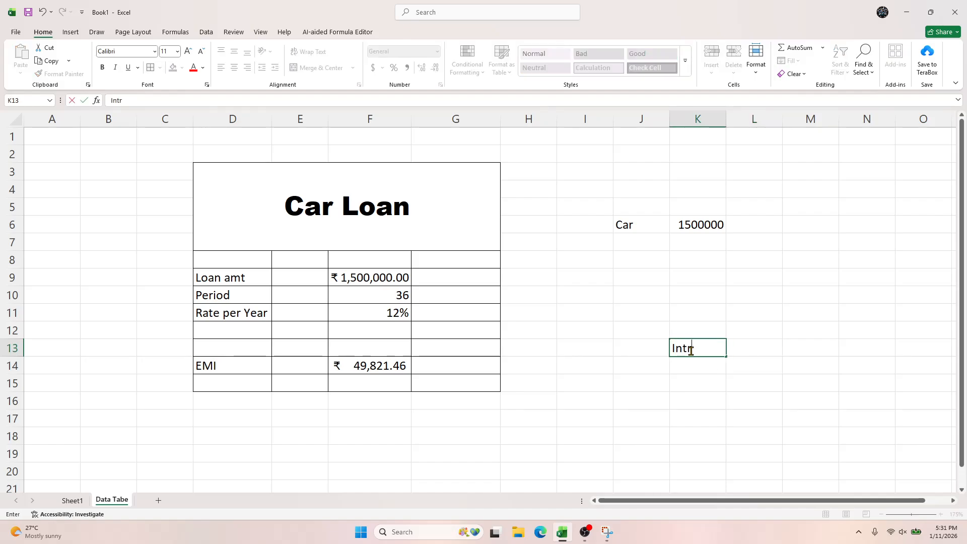
text(est)
key(Tab)
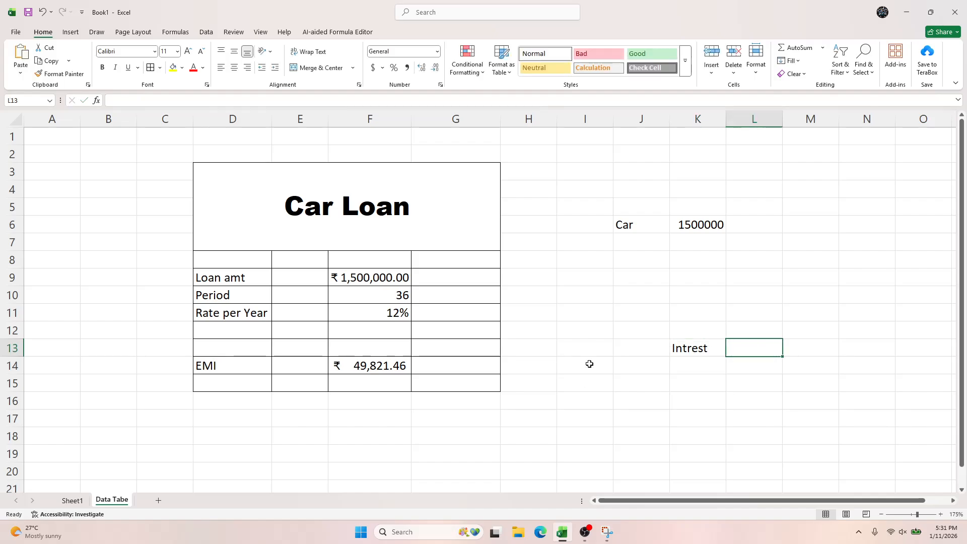
click(683, 364)
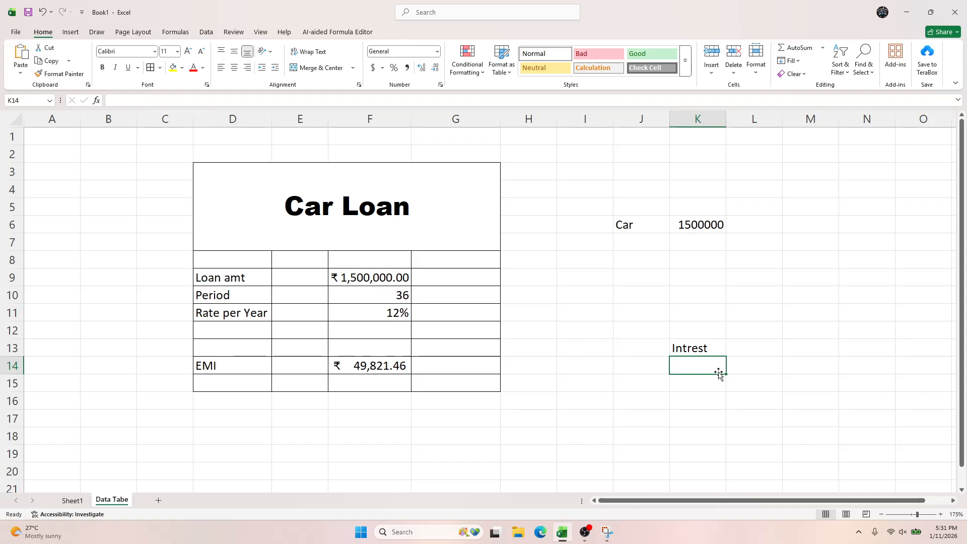
text(8)
key(BackSpace)
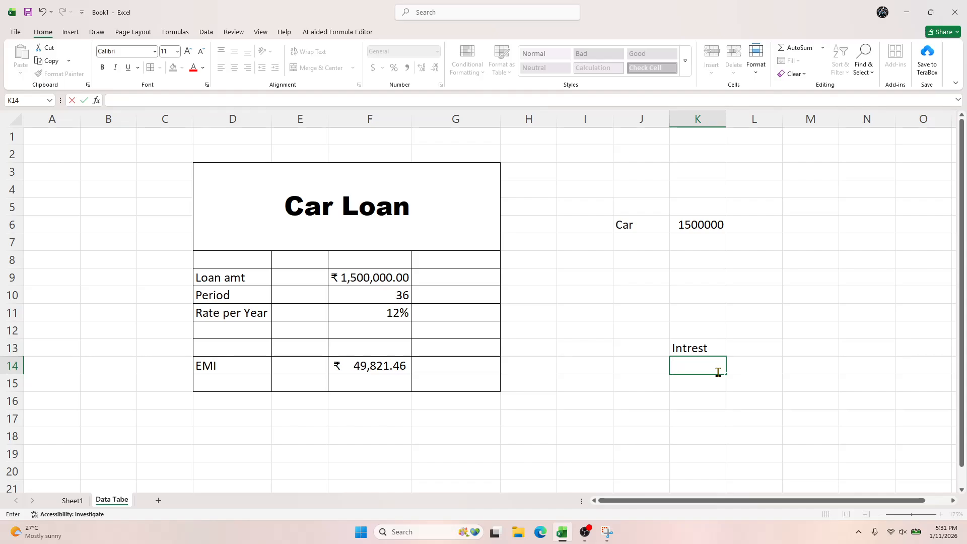
key(Tab)
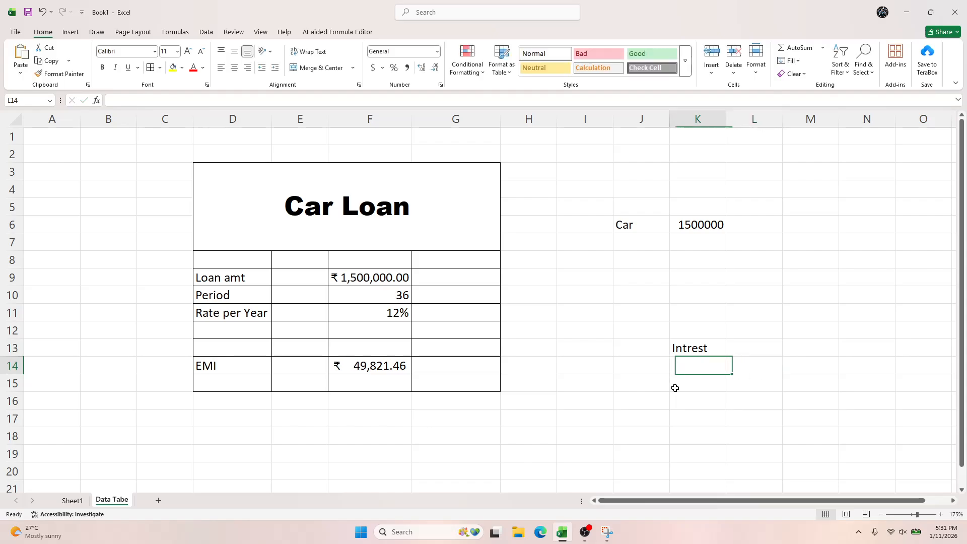
Step: Format the cells K14:K75 below the Intrest heading as Percentage with two decimal places
drag(692, 366, 699, 240)
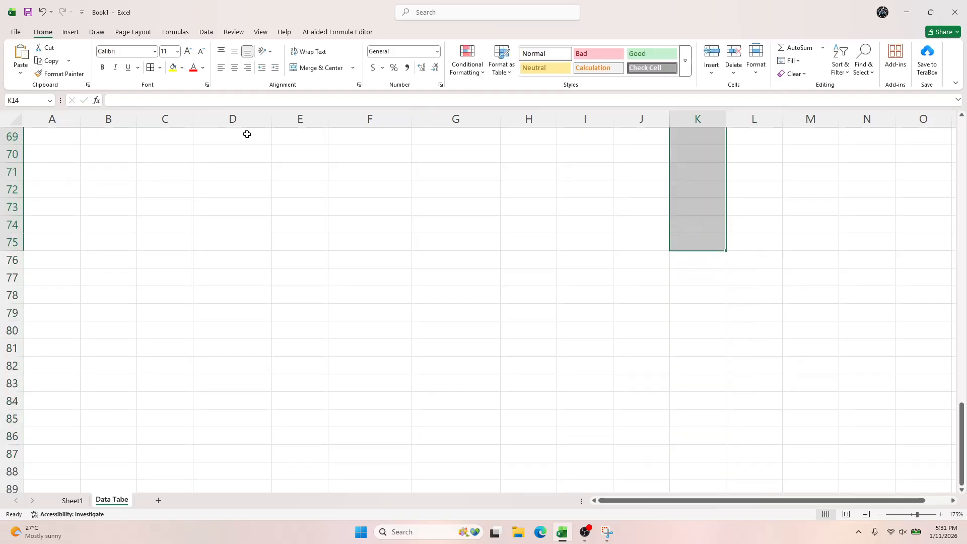
right_click(683, 191)
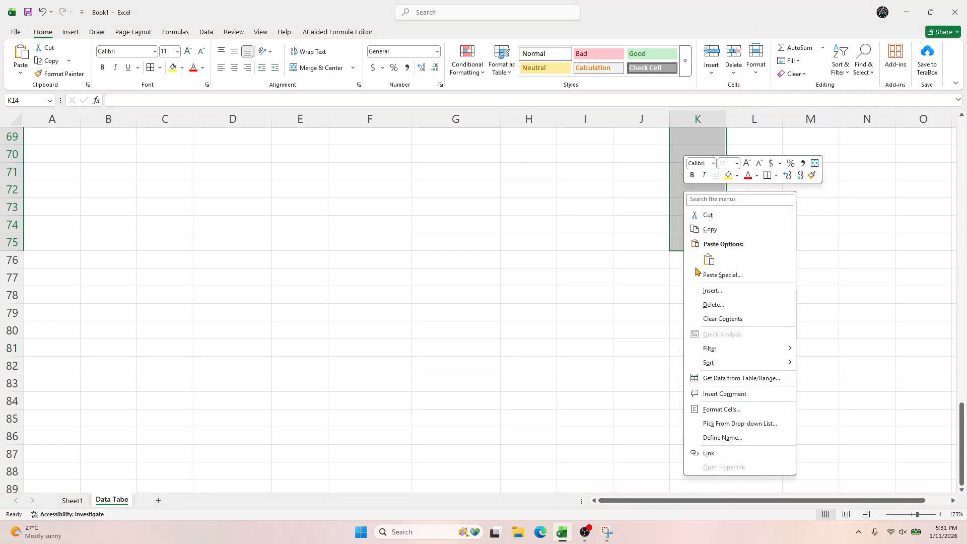
click(745, 411)
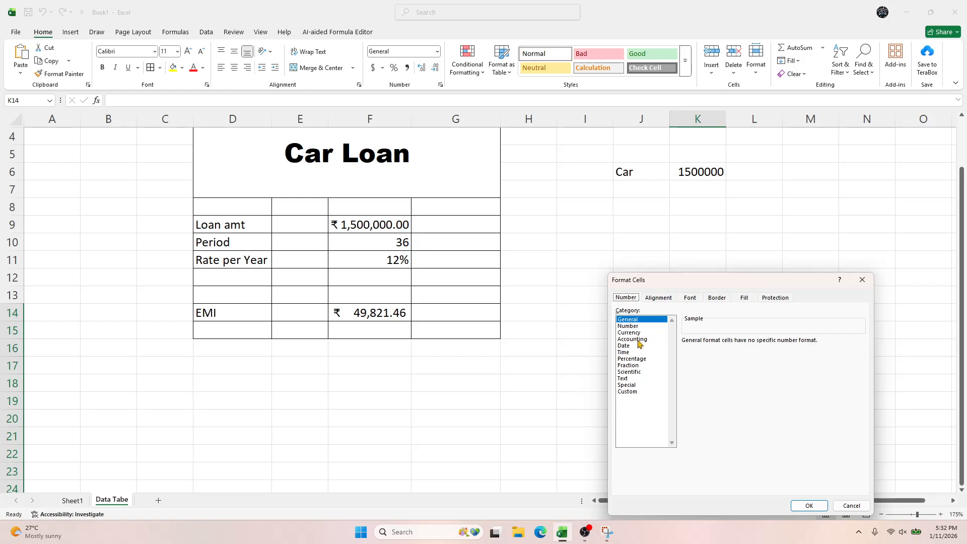
click(631, 359)
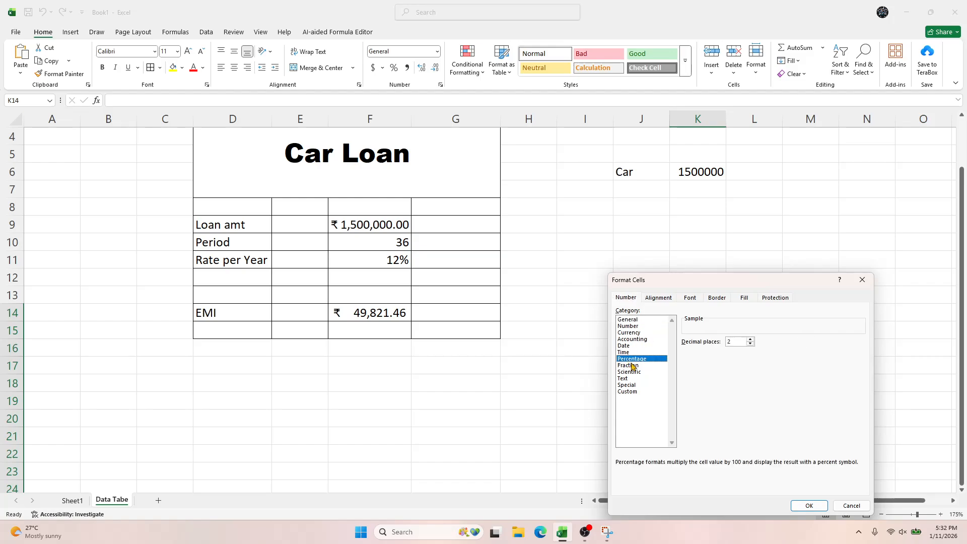
click(810, 506)
Step: Enter the interest rates 8%, 10% and 12% in K14:K16 under the Intrest heading
click(704, 312)
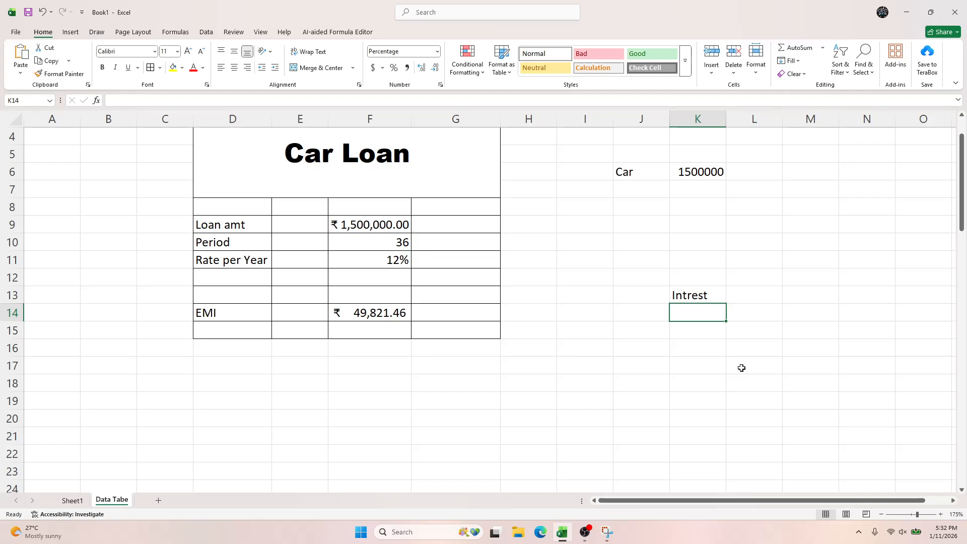
text(8)
key(Return)
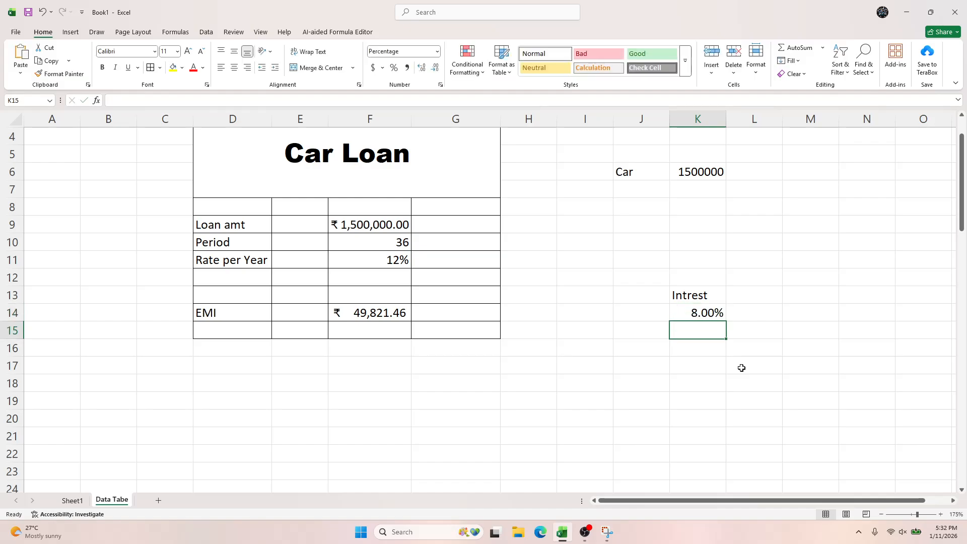
key(Tab)
text(10)
key(Return)
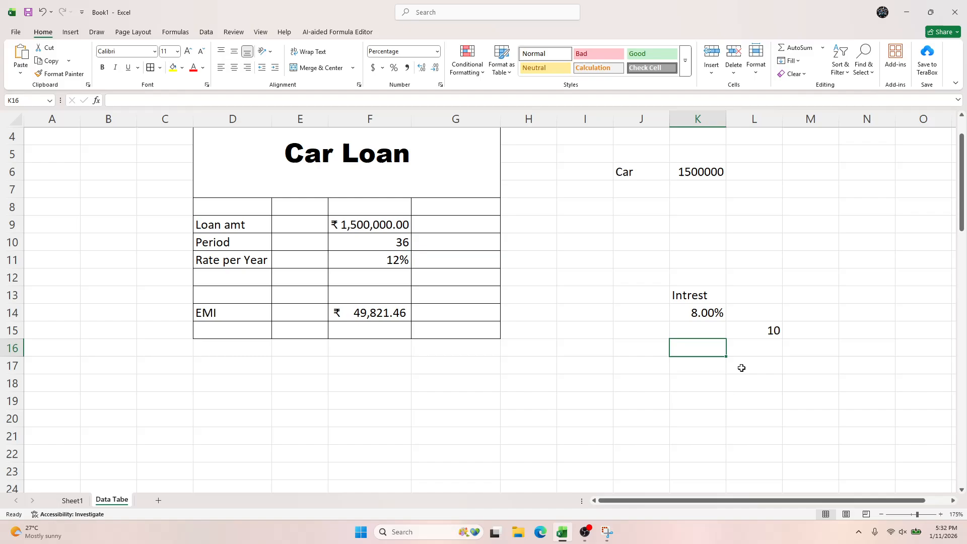
key(Up)
text(10)
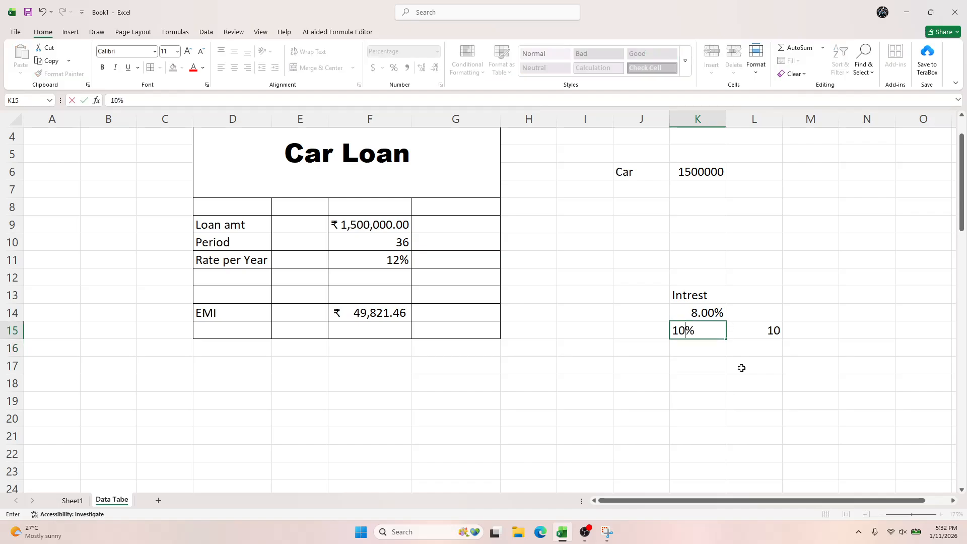
key(Return)
text(12)
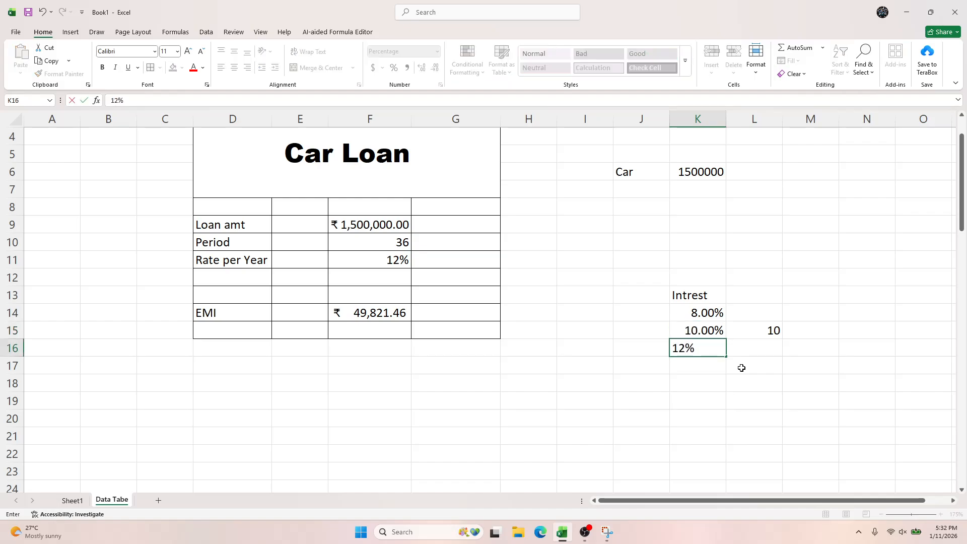
key(Return)
Step: Continue the Intrest column with the rates 12.40%, 12.50%, 15%, 18% and 20% in K17:K21
text(12)
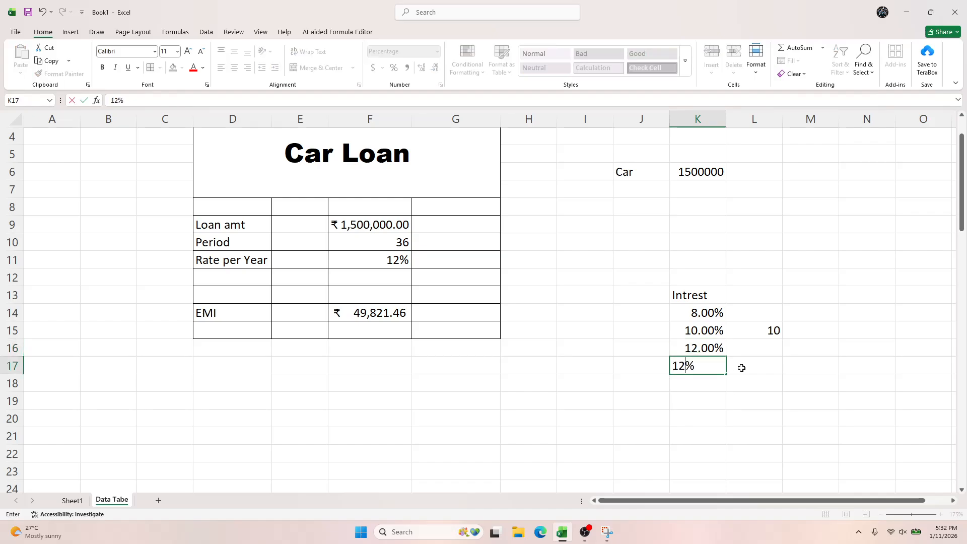
text(.40)
key(Return)
text(12)
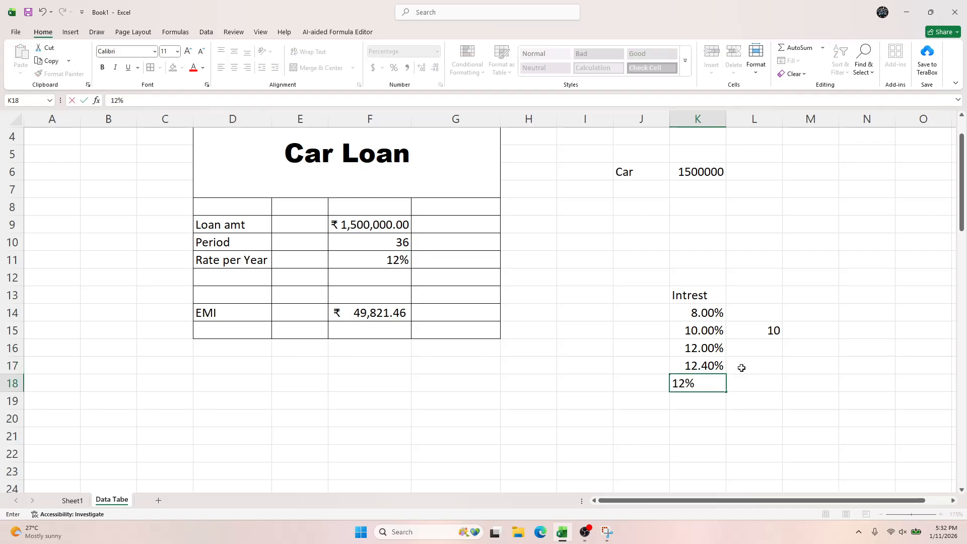
text(.50)
key(Return)
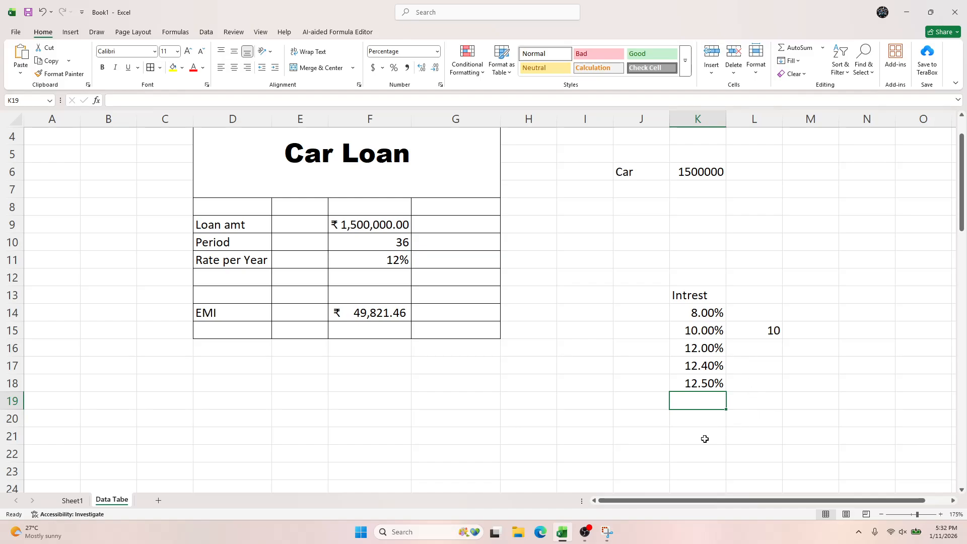
text(15)
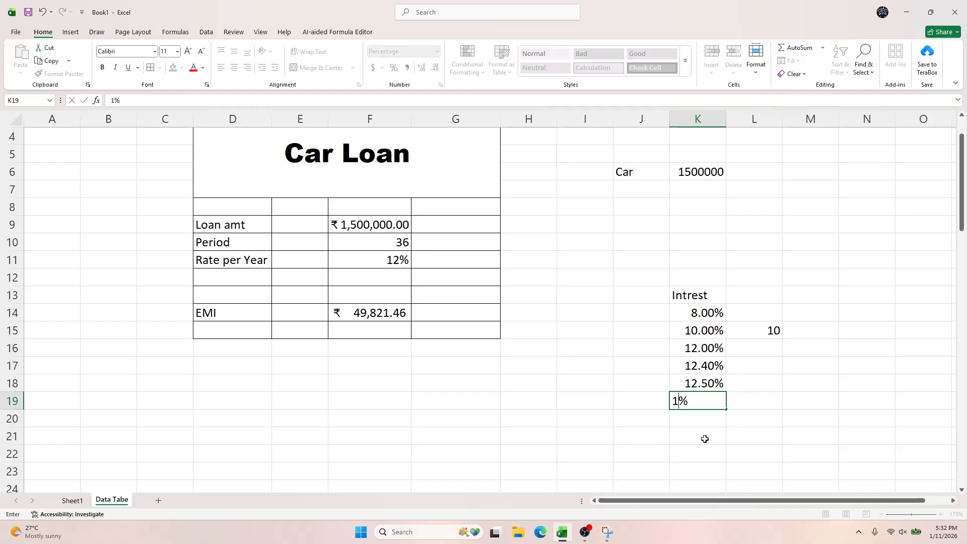
key(Return)
text(18)
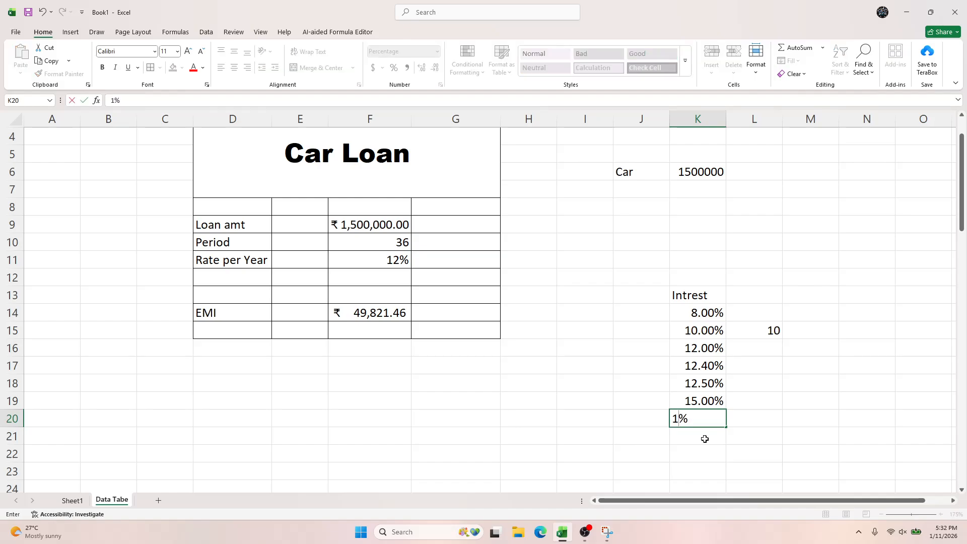
key(Return)
text(20)
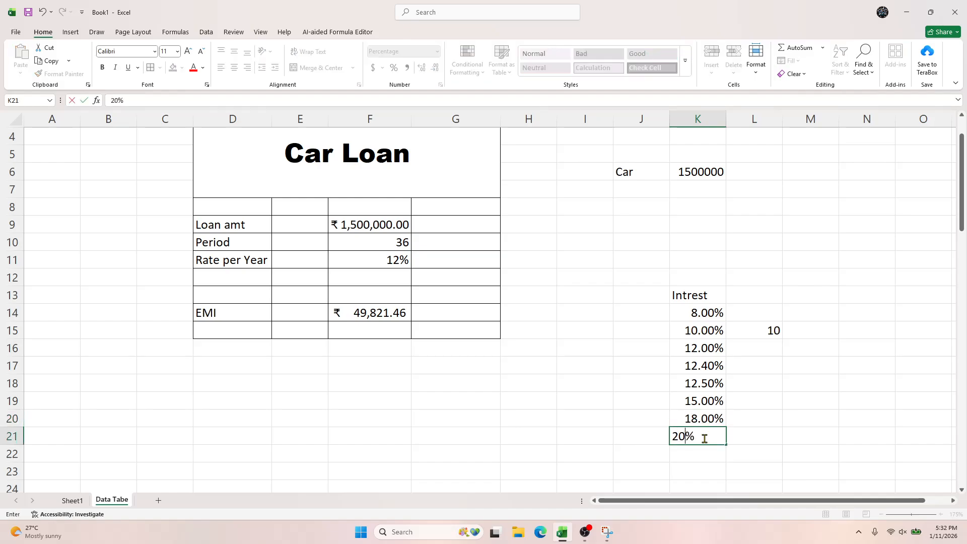
key(Return)
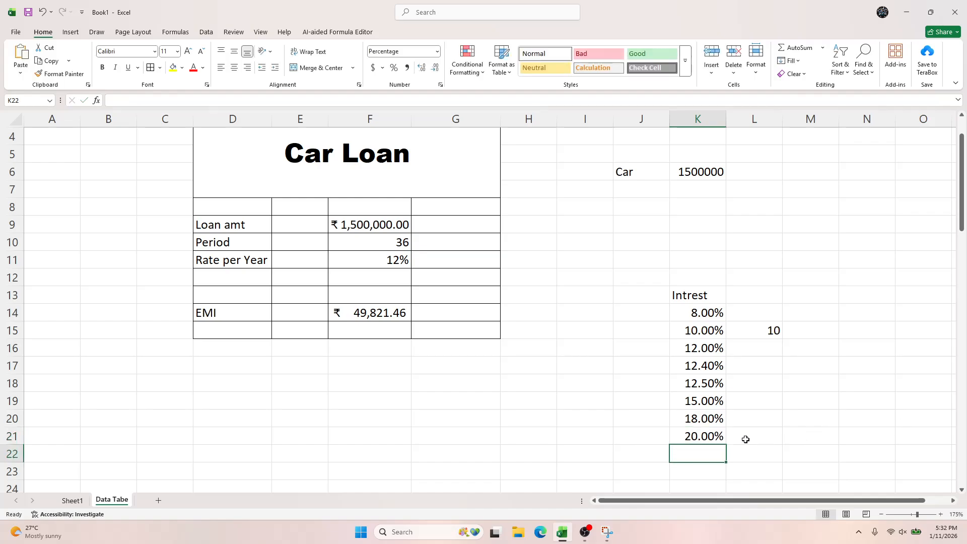
Step: Clear the stray 10 from cell L15 beside the interest rates
click(745, 436)
click(772, 331)
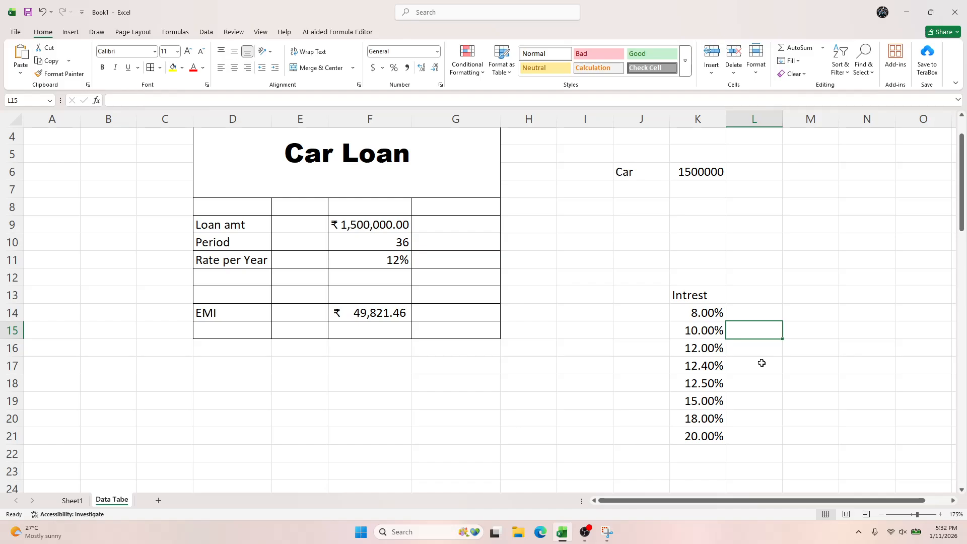
click(753, 295)
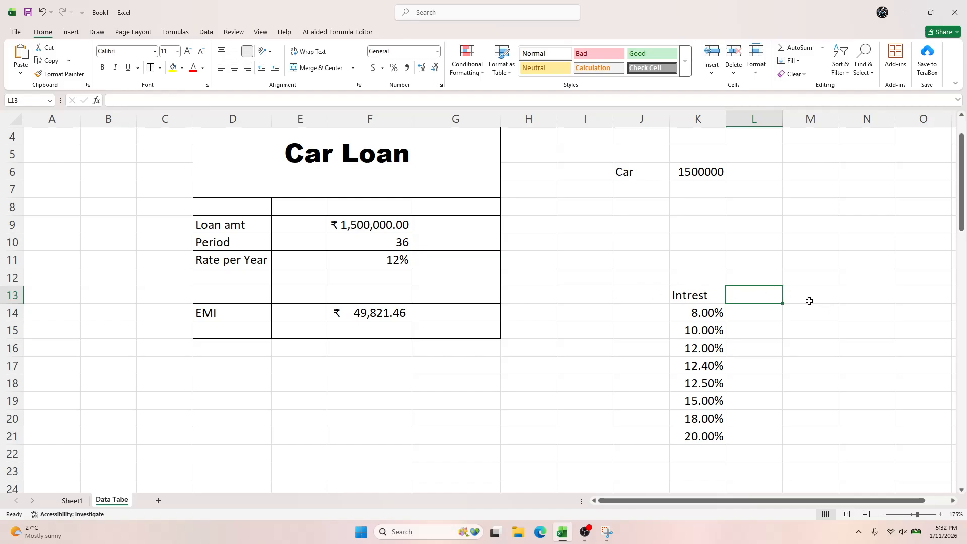
Step: Move the Intrest heading from K13 up to K12, leaving K13 empty
click(696, 276)
text(Intr)
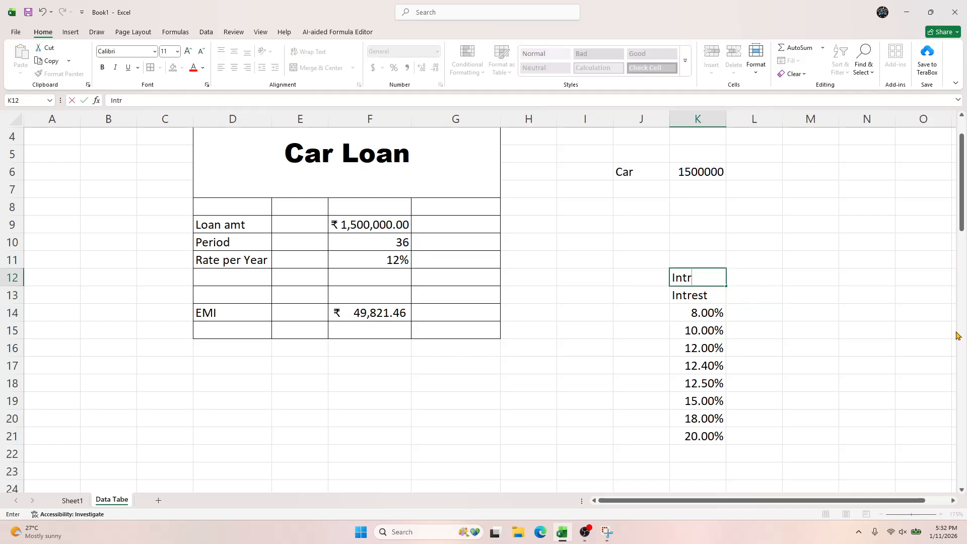
text(e)
key(Tab)
key(Down)
key(Left)
key(ctrl+c)
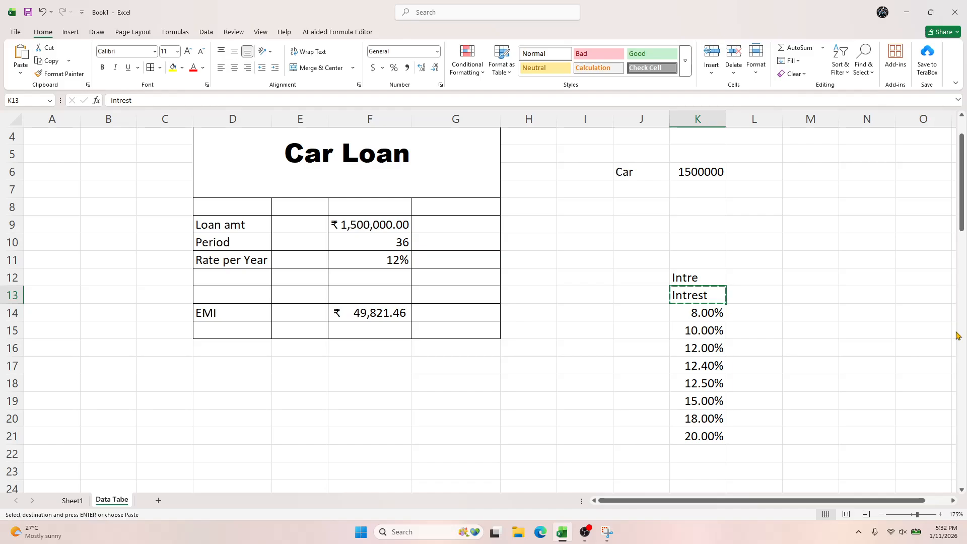
key(Up)
key(ctrl+v)
Step: Enter the heading Period in cell J13
key(Left)
key(Down)
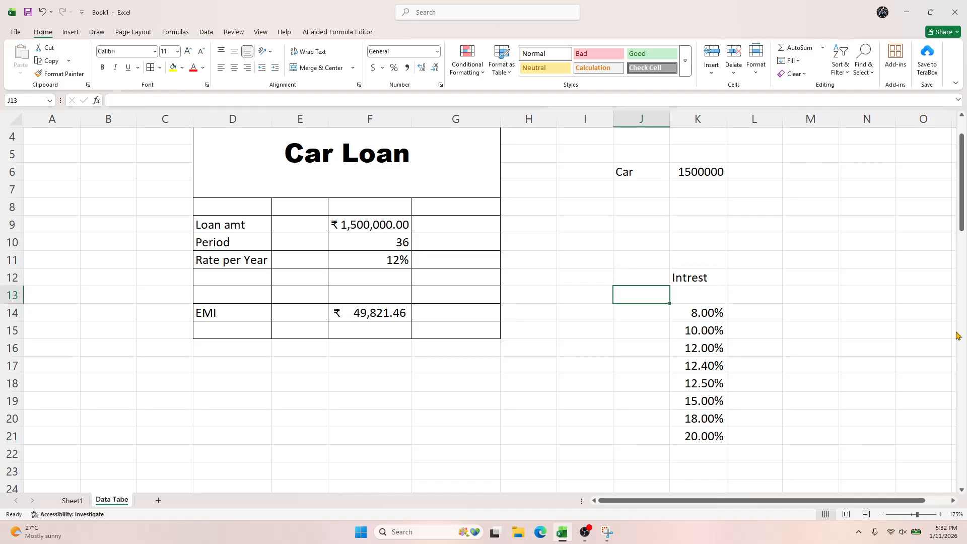
text(Period)
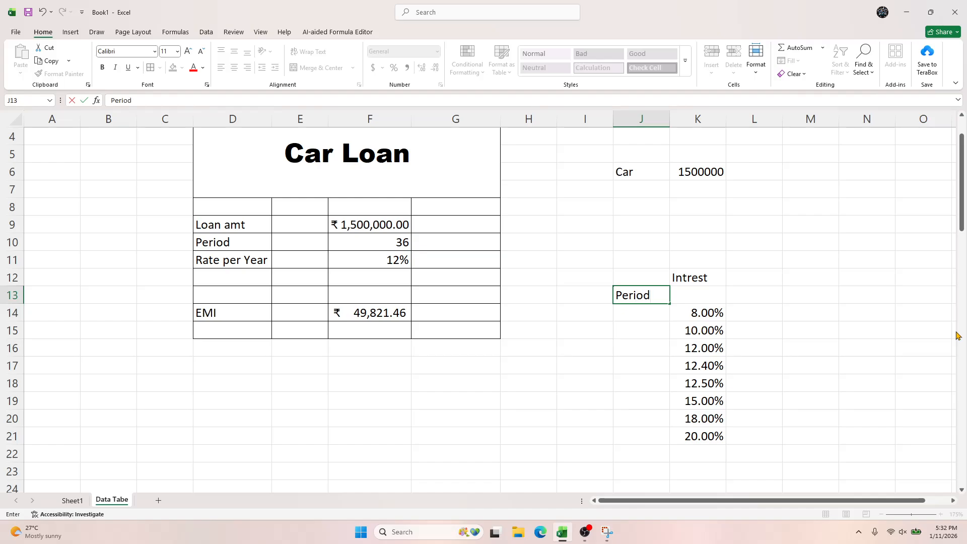
key(Tab)
Step: Enter the loan periods 12, 6, 24, 36, 44, 48 and 60 across row 13 in L13:R13
key(Tab)
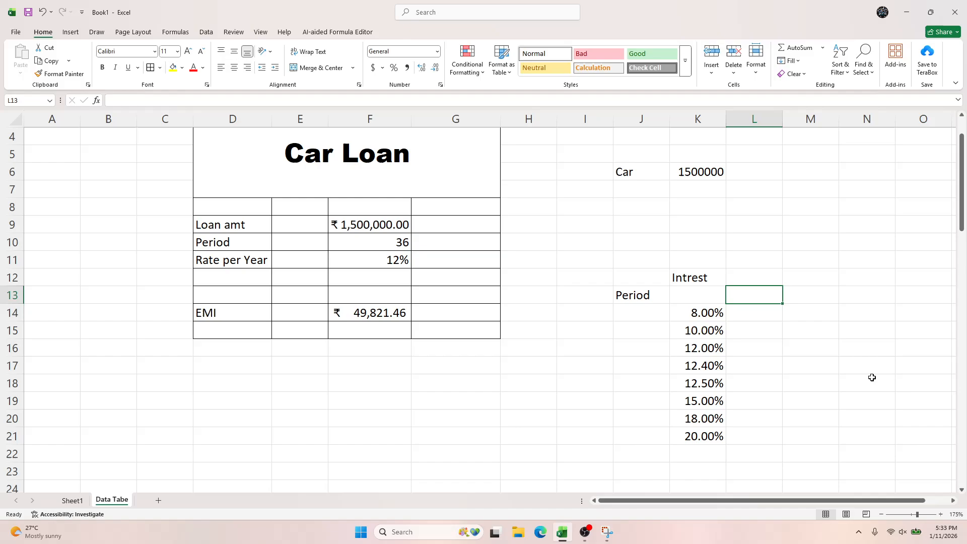
text(12)
key(Tab)
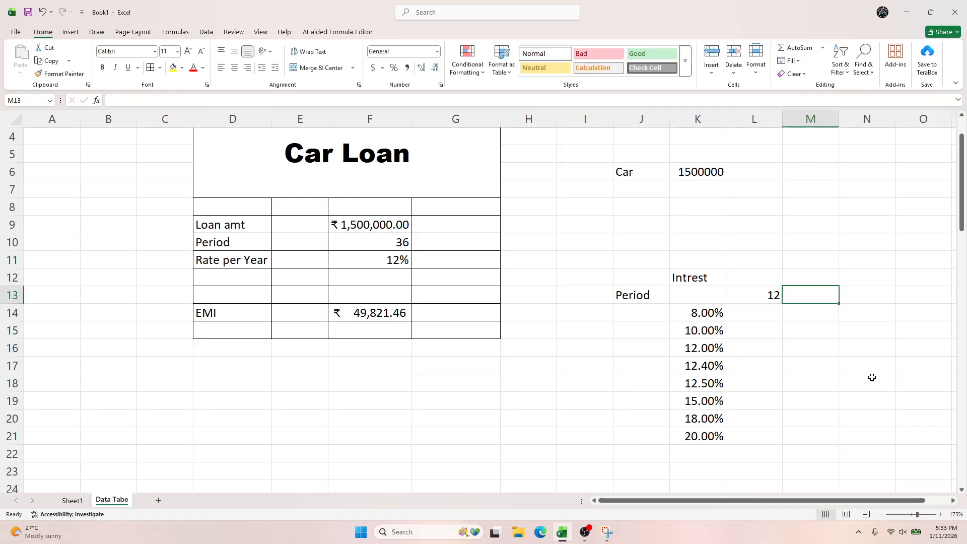
text(6)
key(Tab)
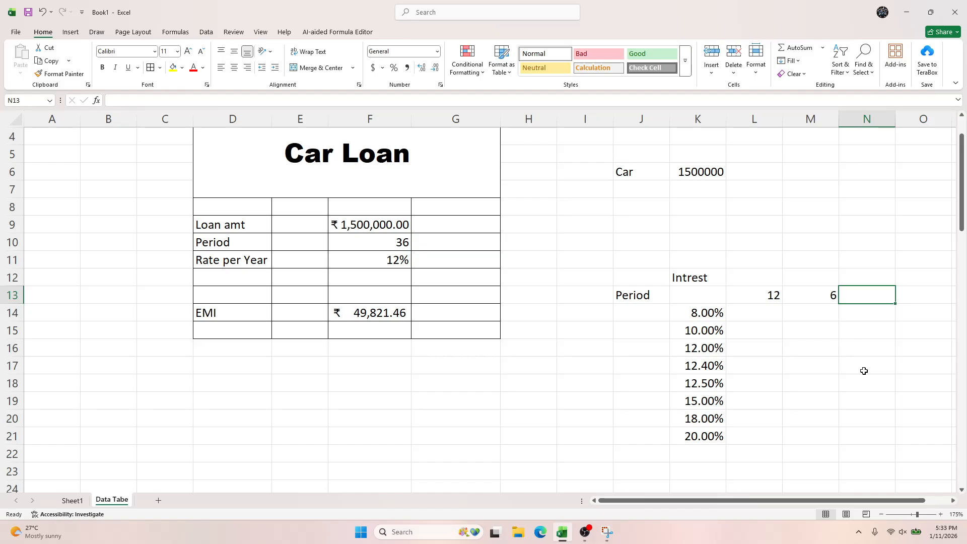
text(24)
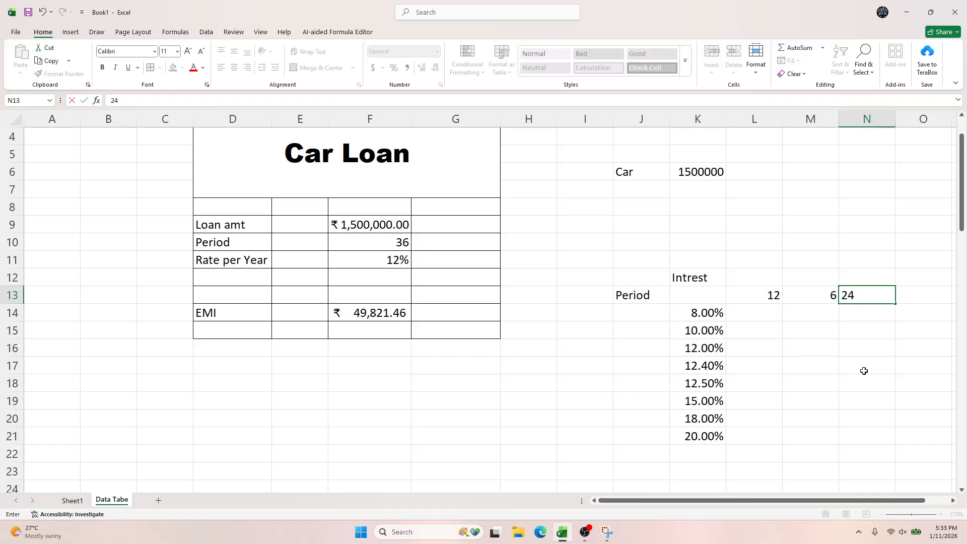
key(Tab)
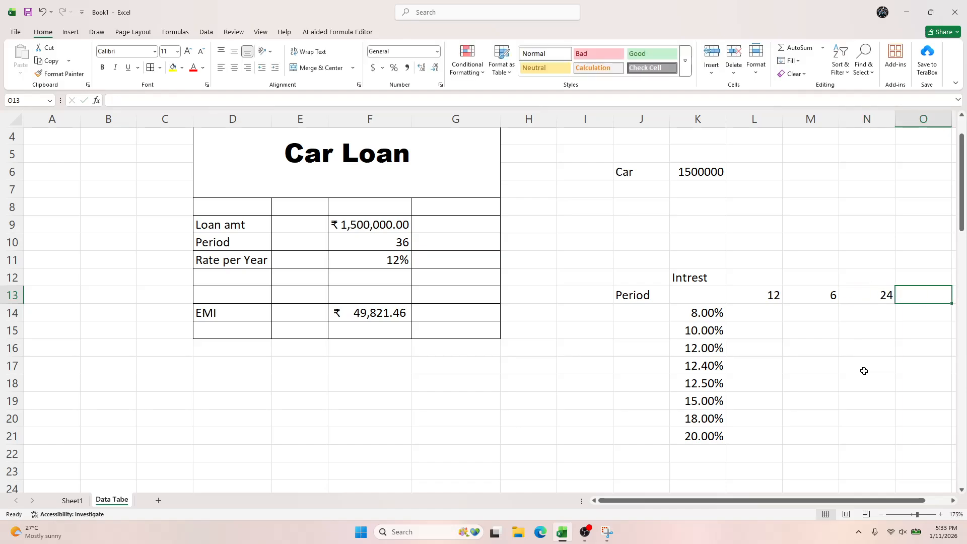
text(36)
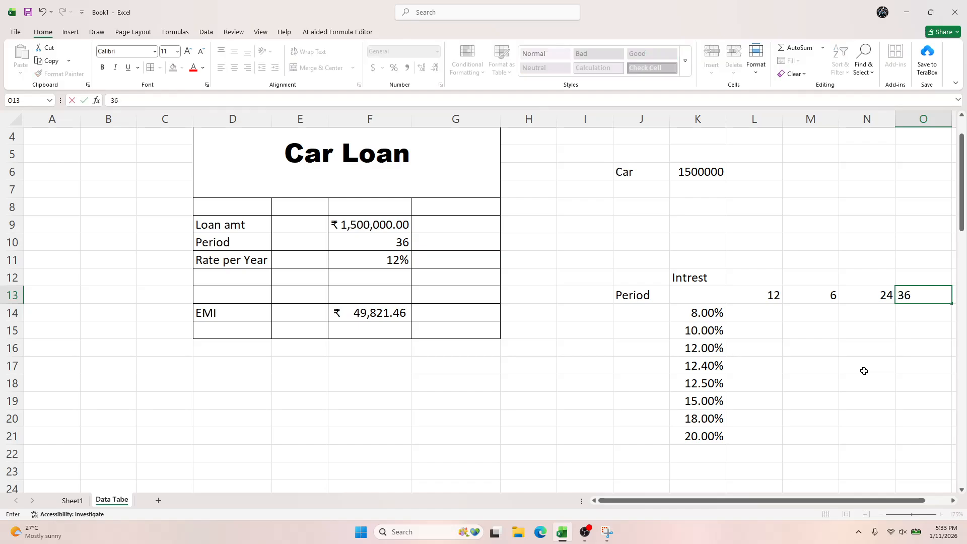
key(Tab)
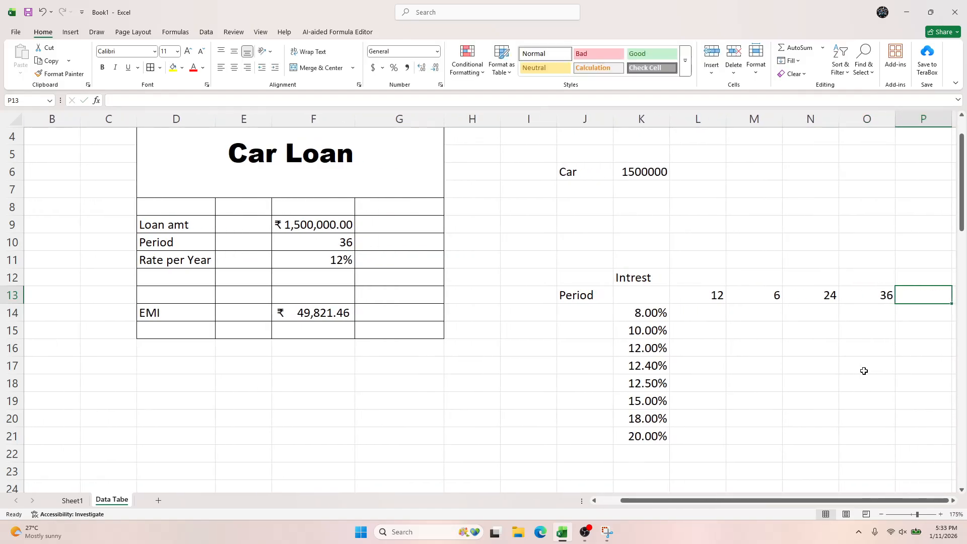
text(44)
key(Tab)
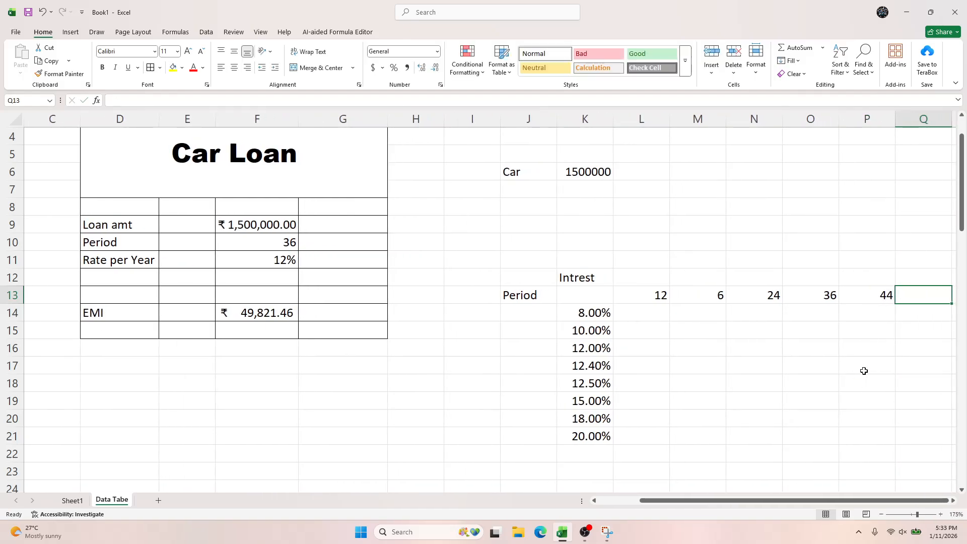
text(48)
key(Tab)
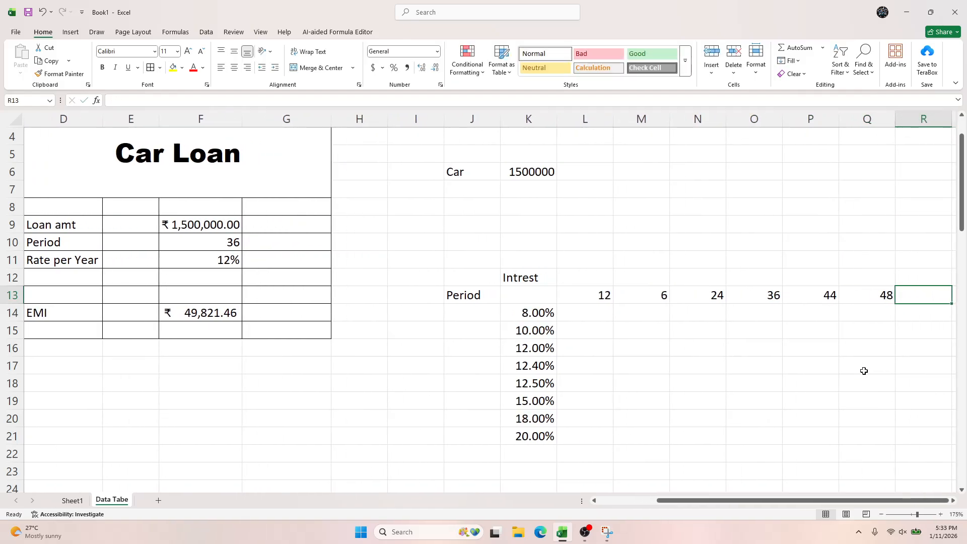
text(6)
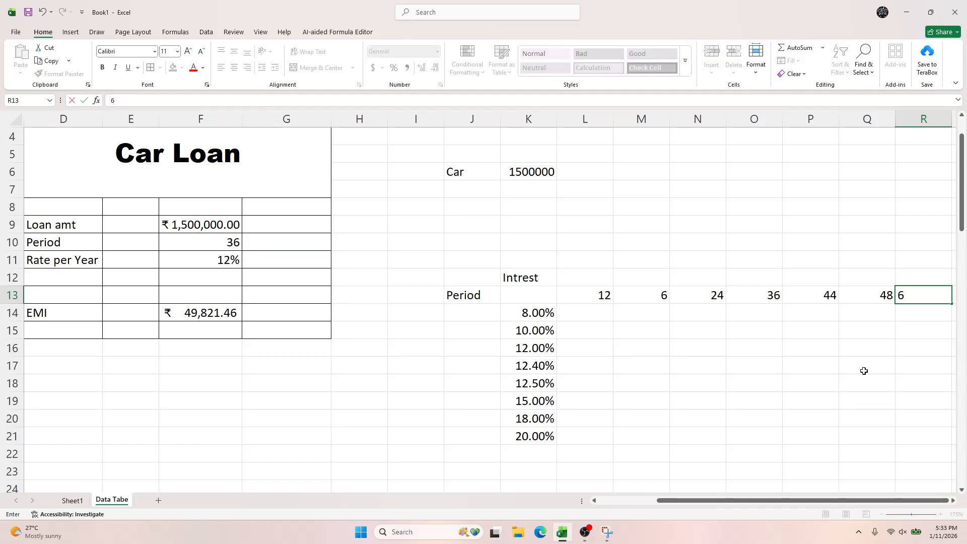
text(0)
key(Tab)
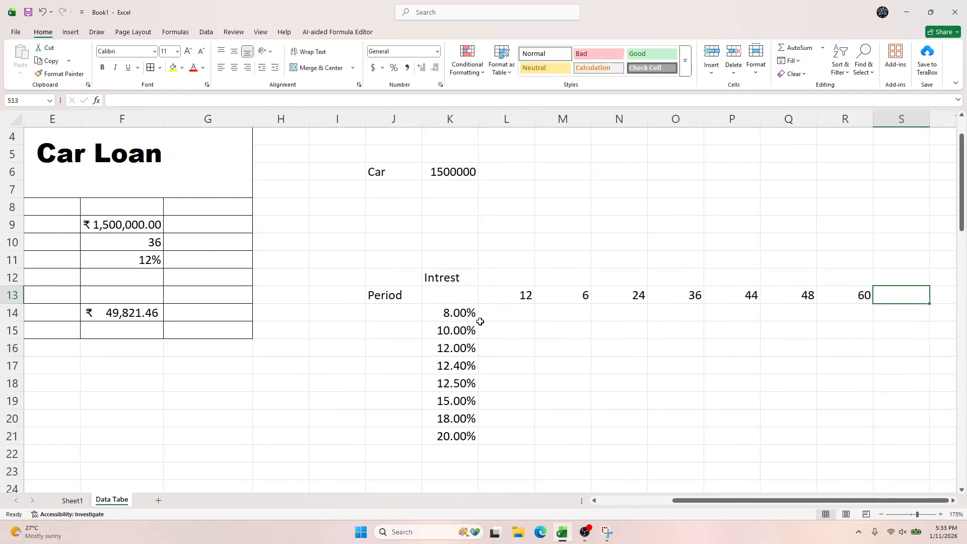
Step: Examine the rate and period entries, the corner cell K13, and the EMI formula in F14 with its loan inputs in D9:F11
click(459, 315)
click(426, 335)
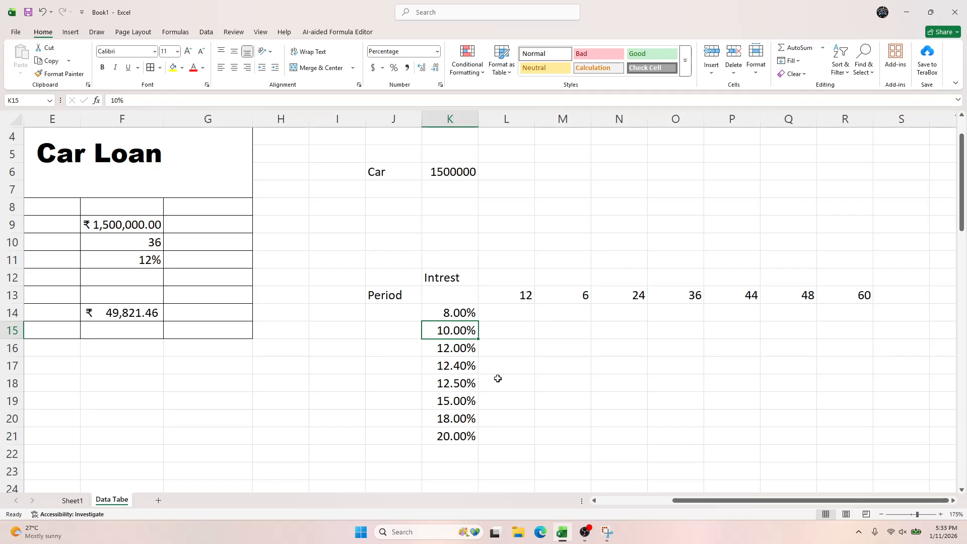
click(521, 301)
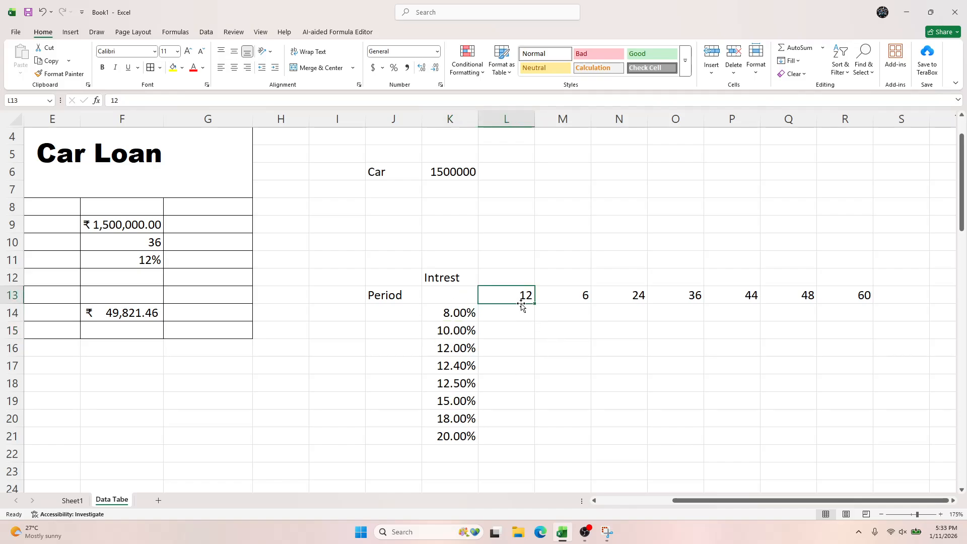
click(472, 293)
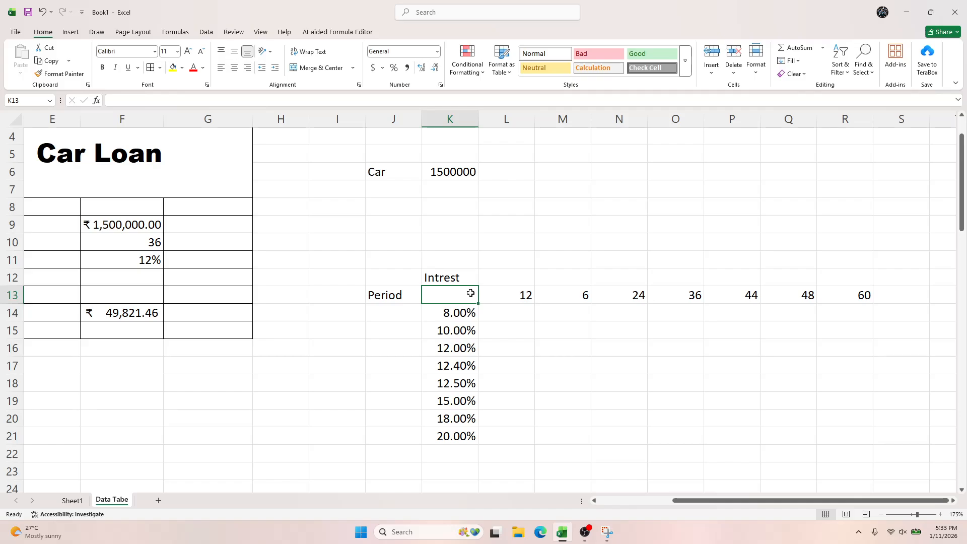
key(Left)
key(Left)
key(Left)
key(Left)
key(Left)
key(Left)
key(Left)
key(Left)
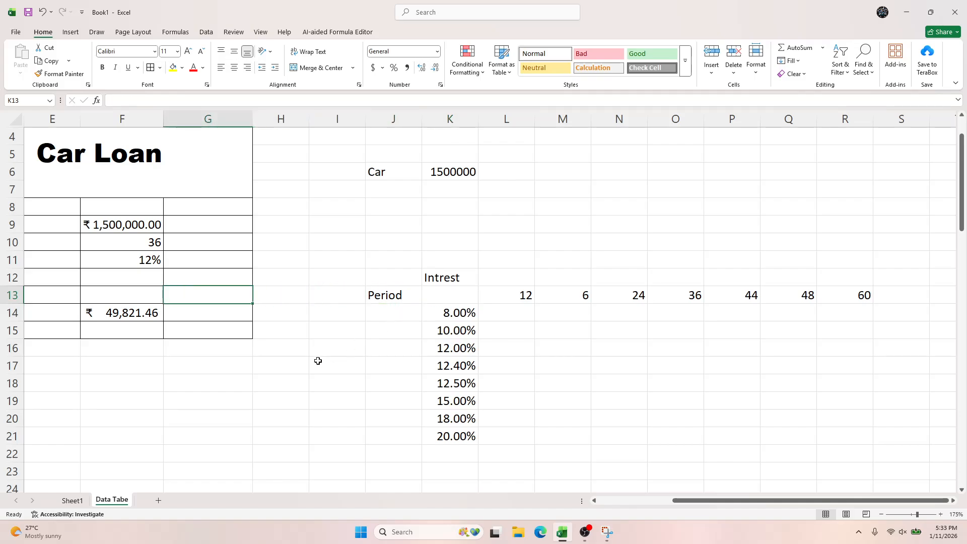
click(101, 308)
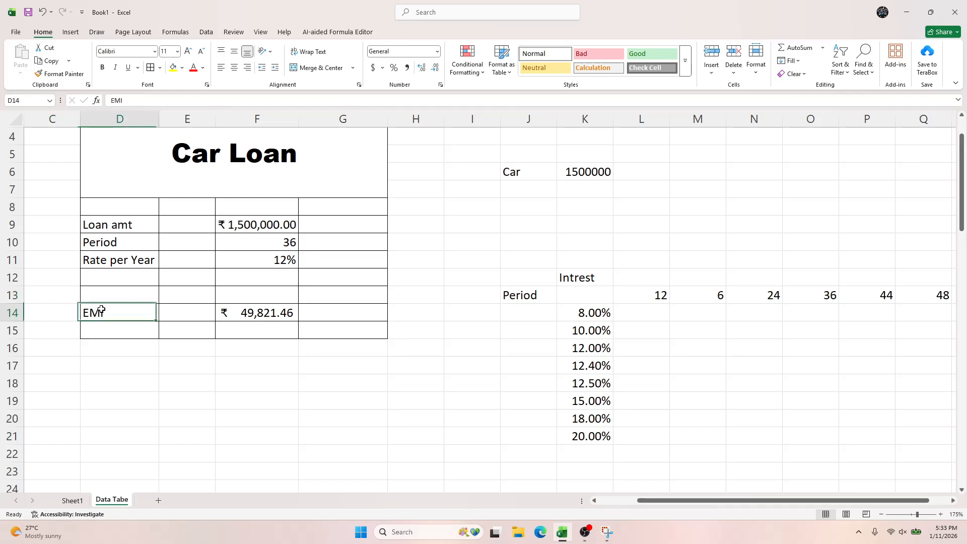
click(261, 316)
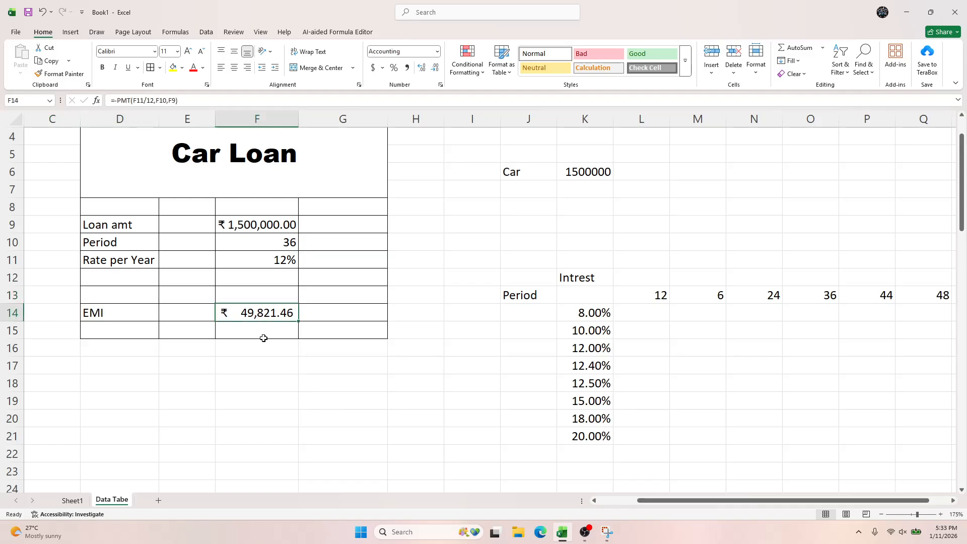
drag(152, 224, 272, 264)
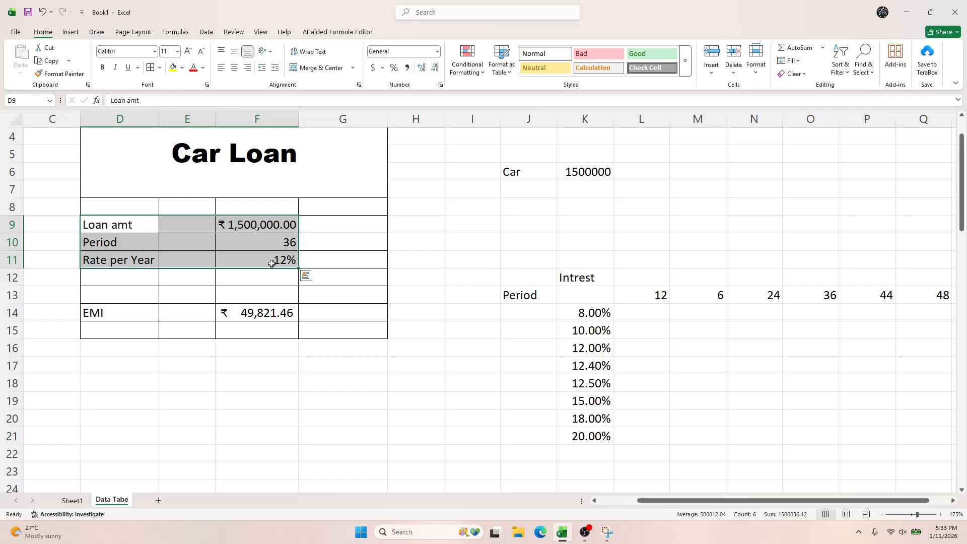
click(250, 323)
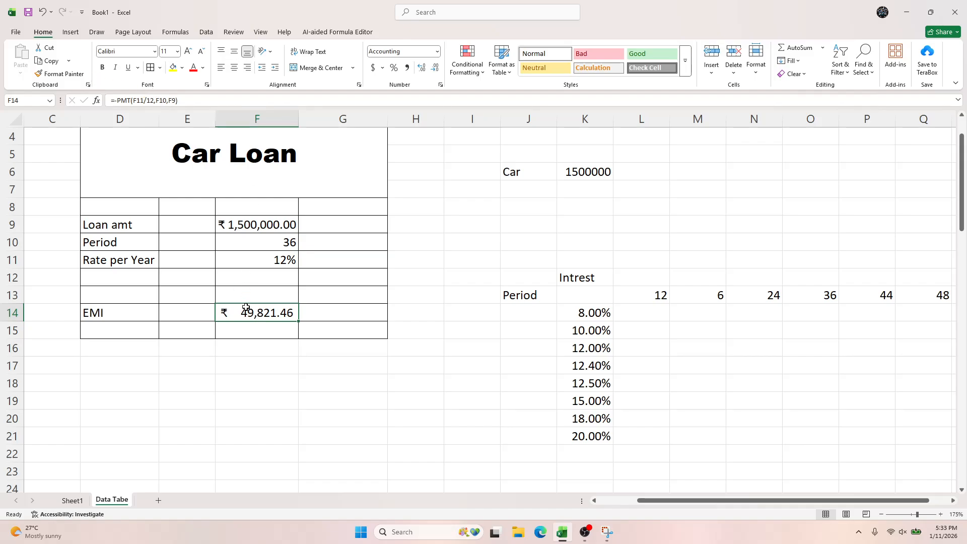
Step: Link the corner cell K13 to the car loan's EMI result with the formula =F14
click(586, 297)
text(=)
click(259, 308)
key(Return)
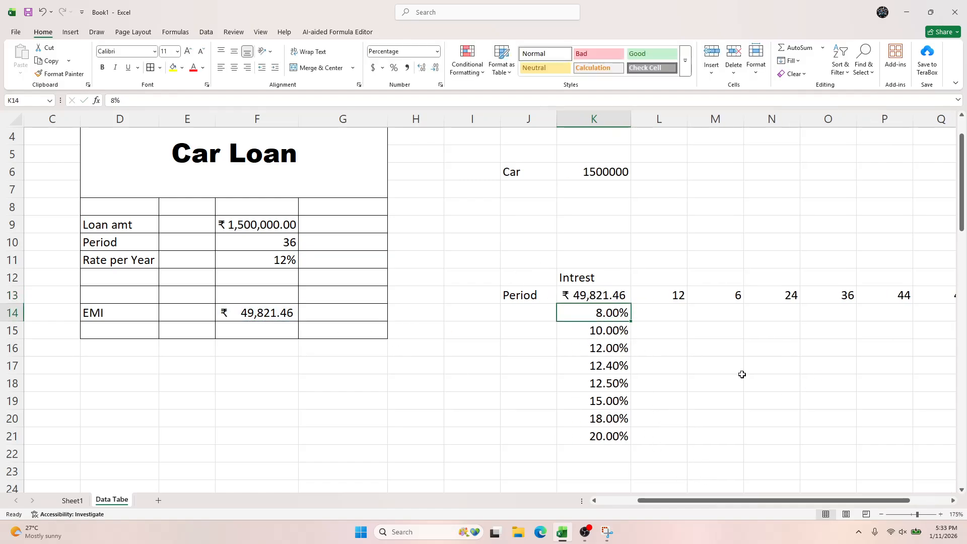
Step: Review the table layout across the period columns, from L to the end of the period row
click(678, 317)
key(Right)
key(Right)
key(Right)
key(Right)
key(Right)
key(Right)
key(Right)
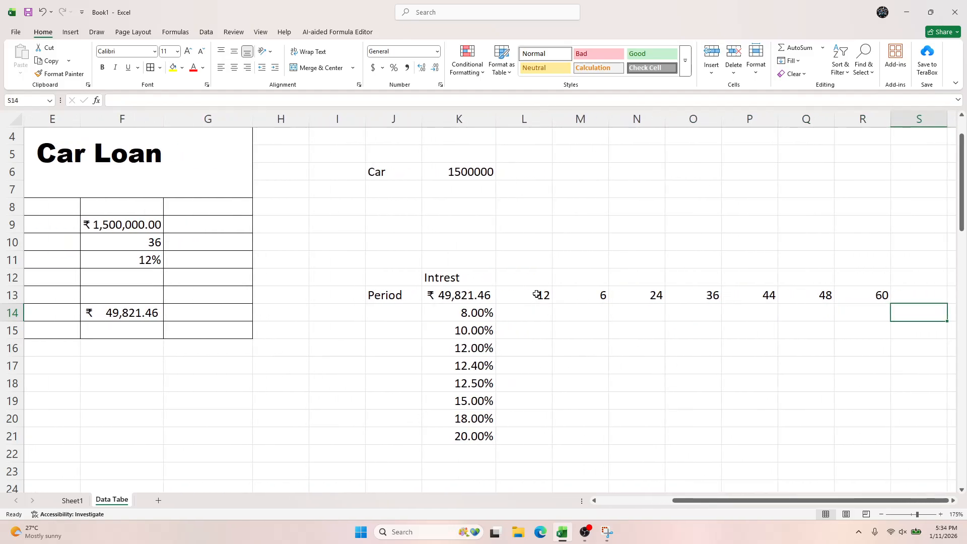
click(536, 295)
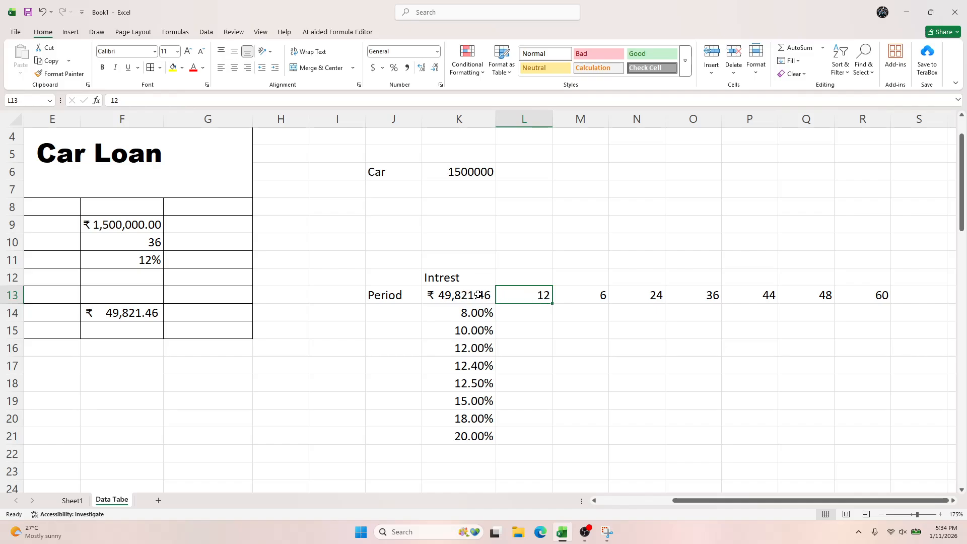
Step: Select the range K13:R21, covering the corner EMI cell, the interest rates and the loan periods, for the data table
click(206, 34)
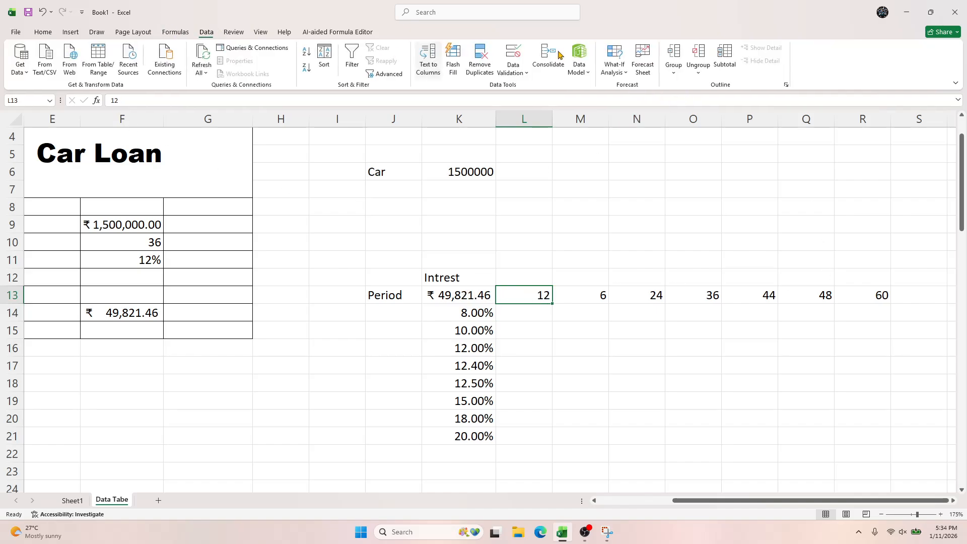
click(615, 63)
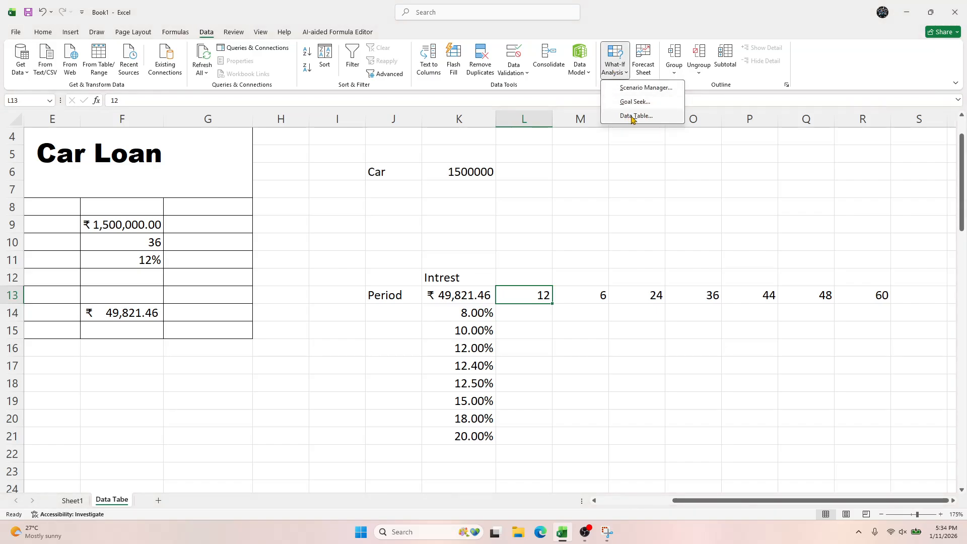
click(443, 296)
click(478, 304)
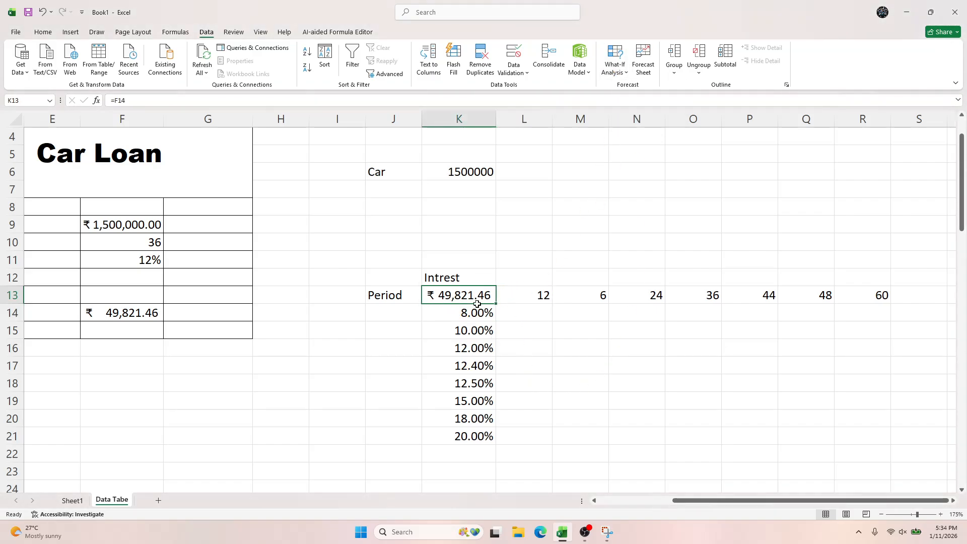
mouse_move(477, 304)
mouse_down()
mouse_move(864, 473)
mouse_move(855, 421)
mouse_move(874, 429)
mouse_up()
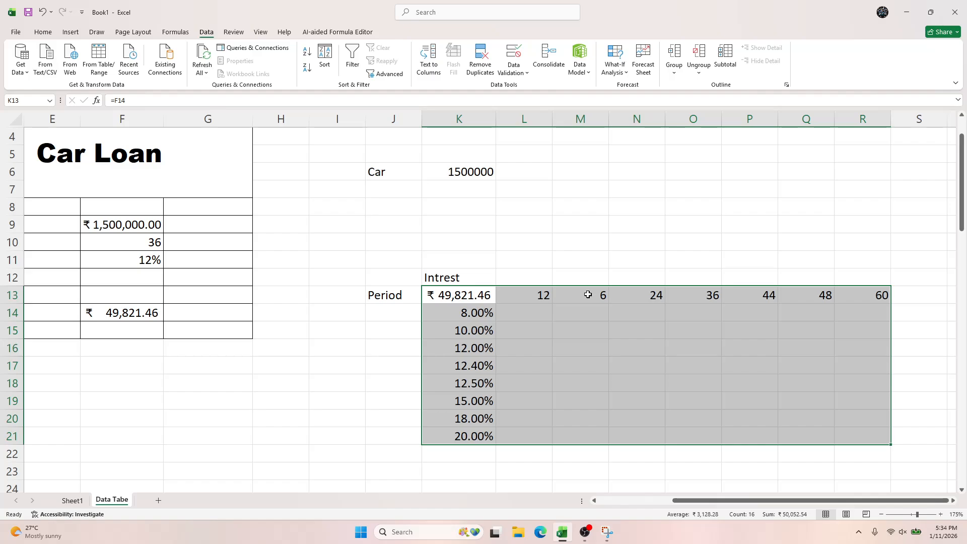
click(614, 76)
click(624, 104)
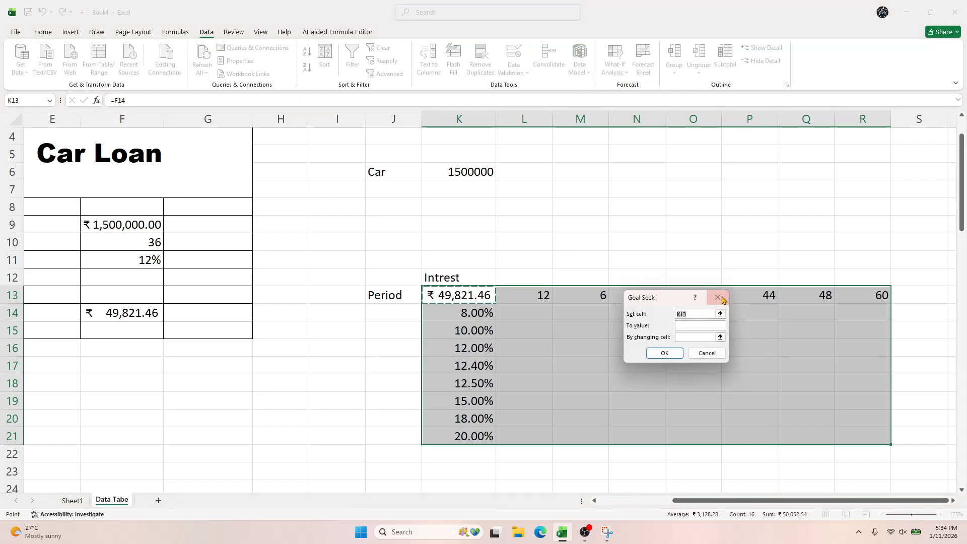
click(718, 297)
Step: Create a what-if data table on K13:R21 with row input cell F10 and column input cell F11
click(580, 65)
click(614, 65)
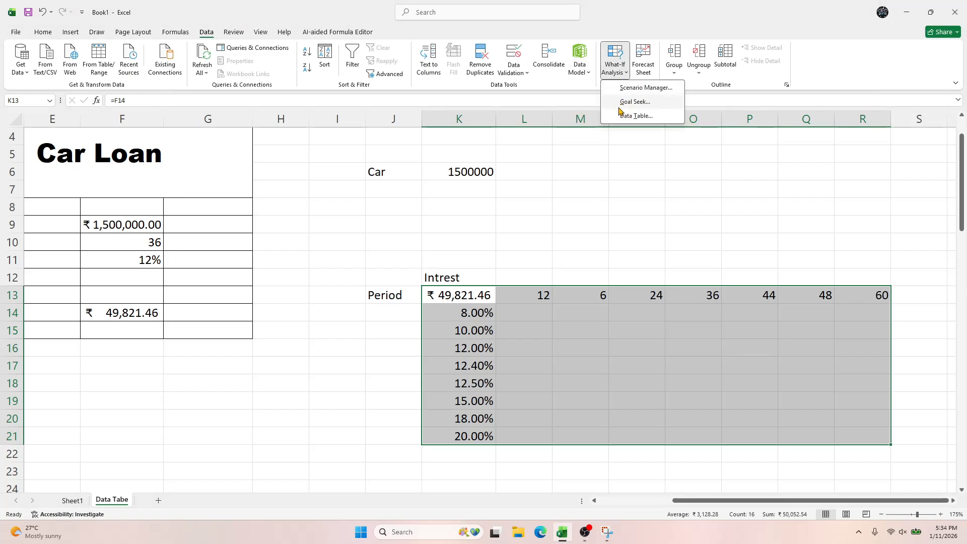
click(637, 116)
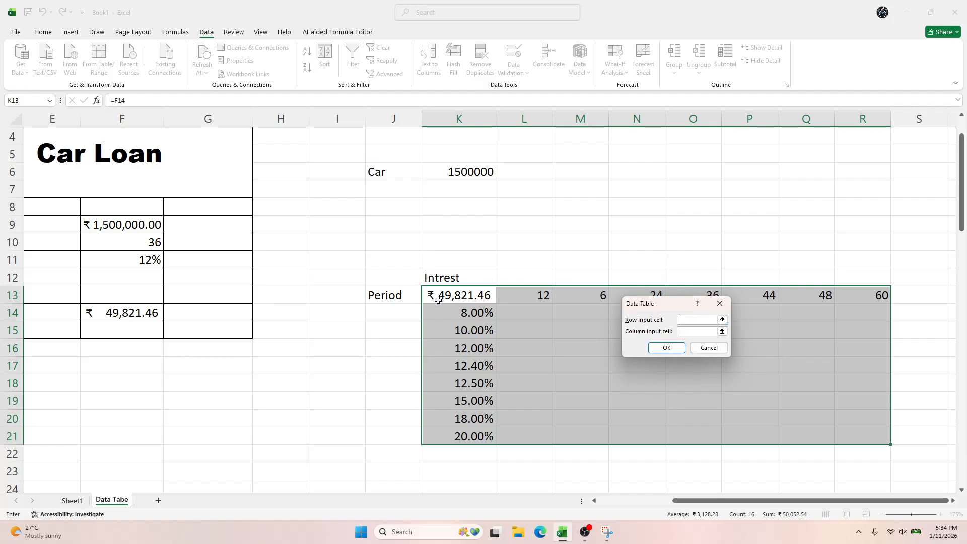
click(115, 313)
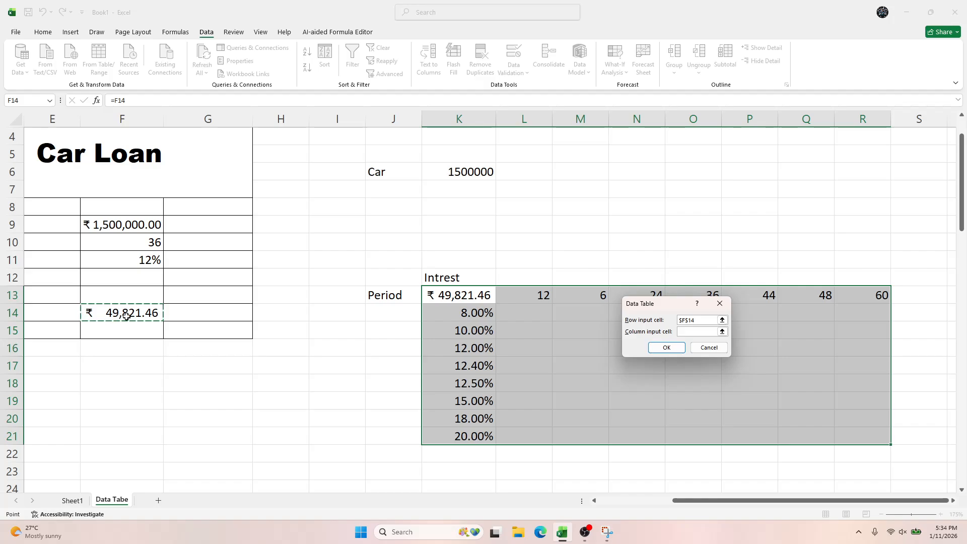
key(BackSpace)
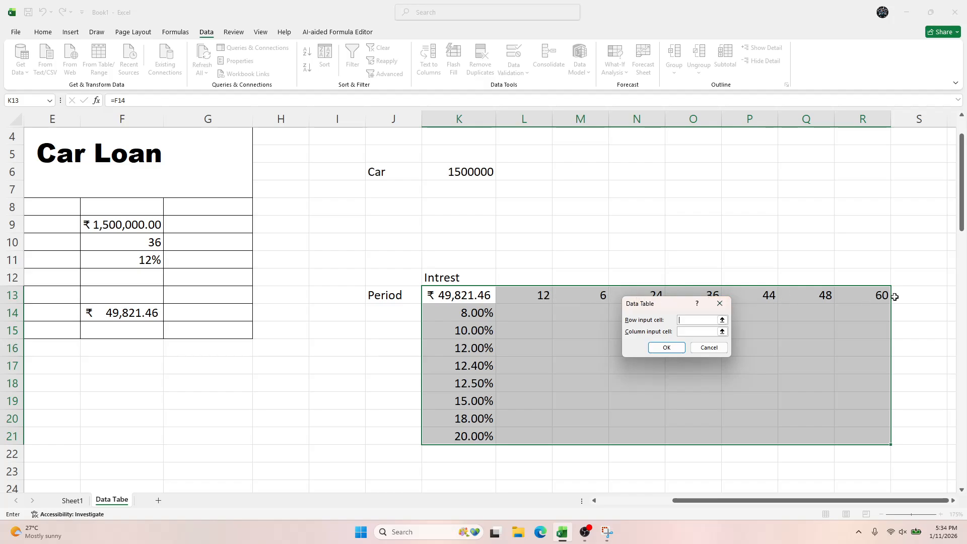
click(132, 241)
click(697, 331)
click(129, 258)
click(667, 348)
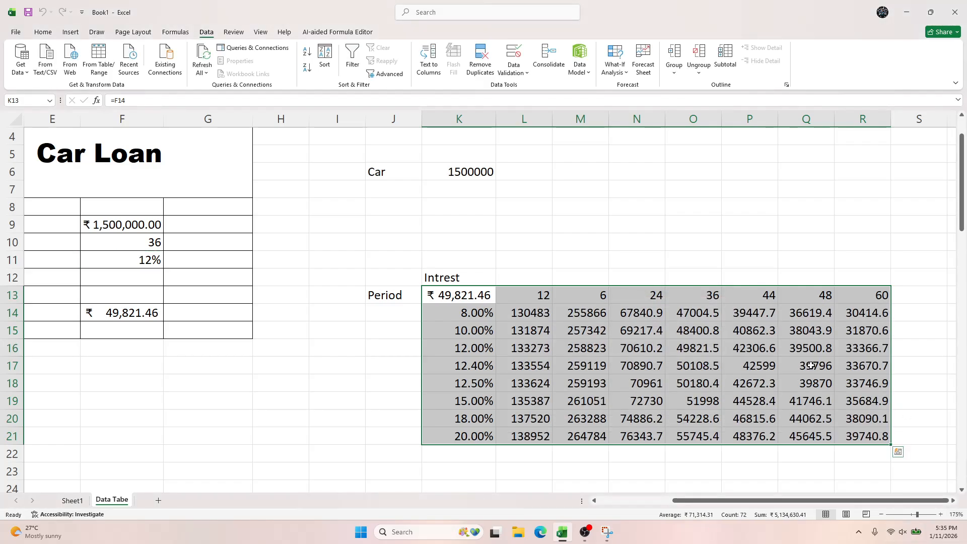
click(572, 323)
key(Left)
key(Left)
key(Up)
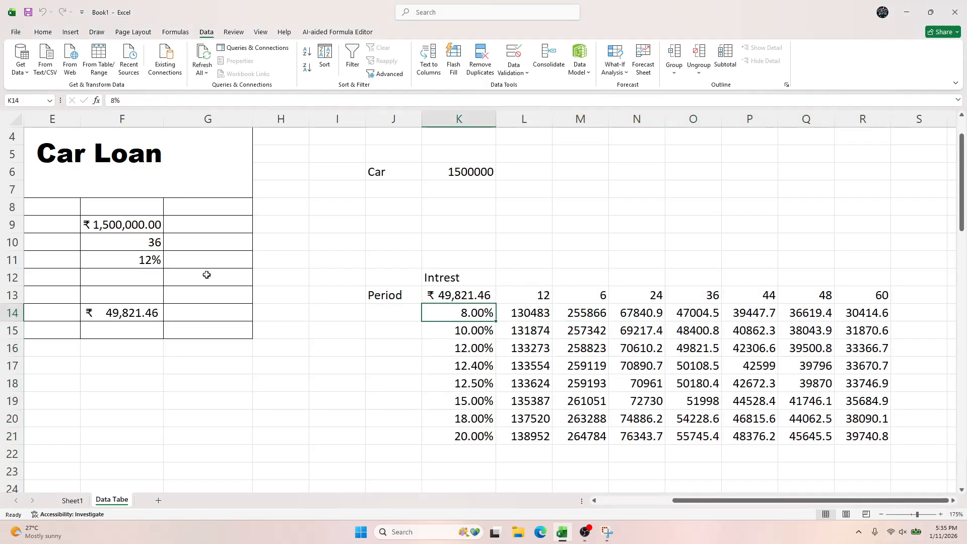
Step: Copy the formatting of the car loan's EMI cell F14 onto the data table results in L14:R21
click(126, 315)
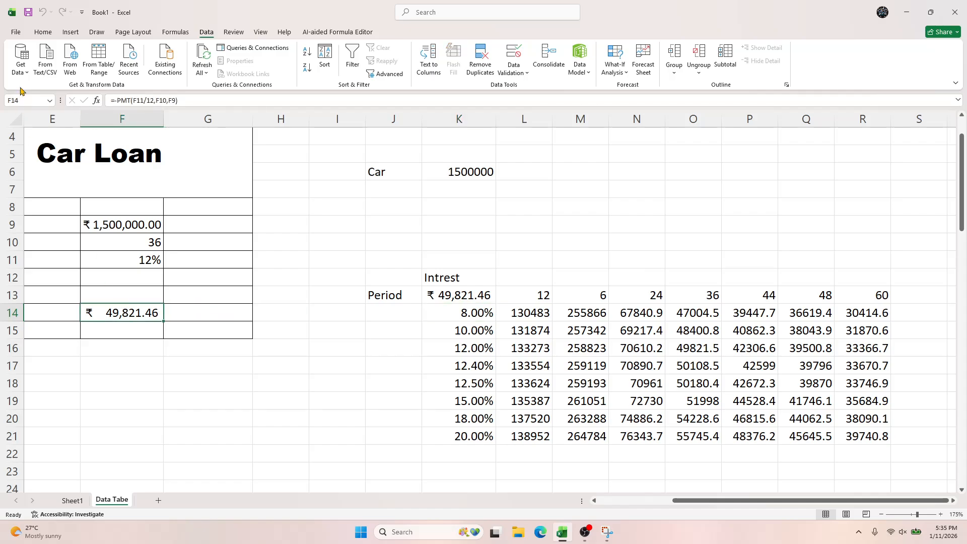
click(43, 32)
click(62, 75)
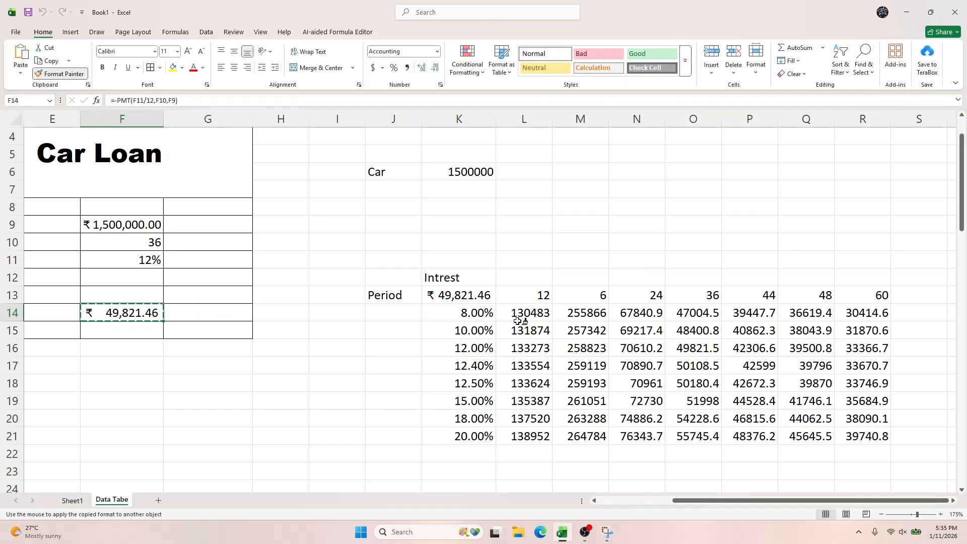
mouse_move(527, 315)
mouse_down()
mouse_move(806, 370)
mouse_move(852, 441)
mouse_up()
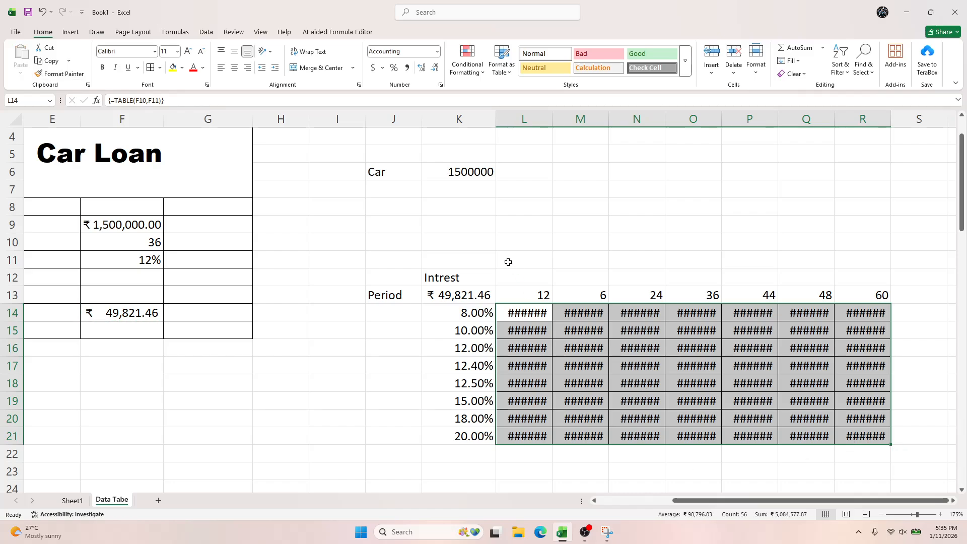
Step: Apply all borders to the whole table range J12:R21
click(570, 290)
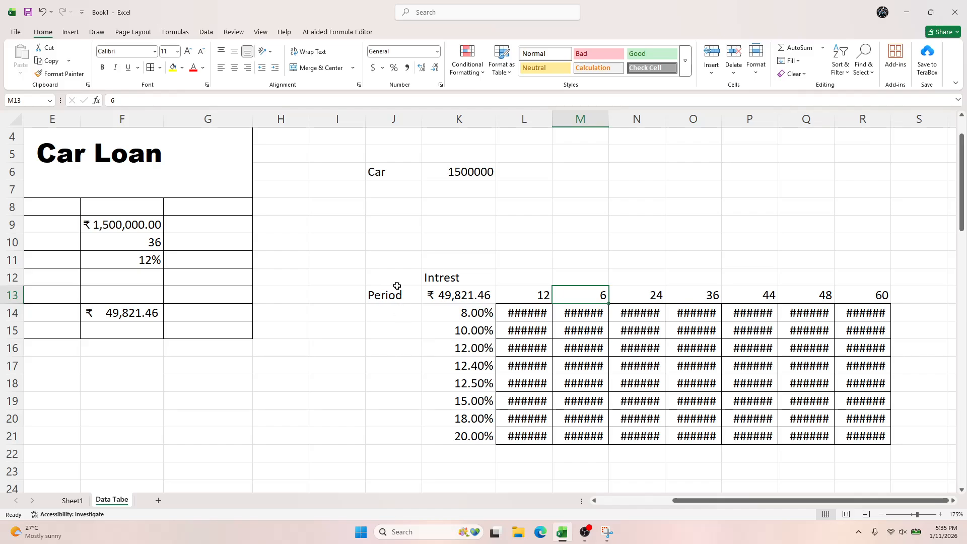
drag(394, 270, 854, 436)
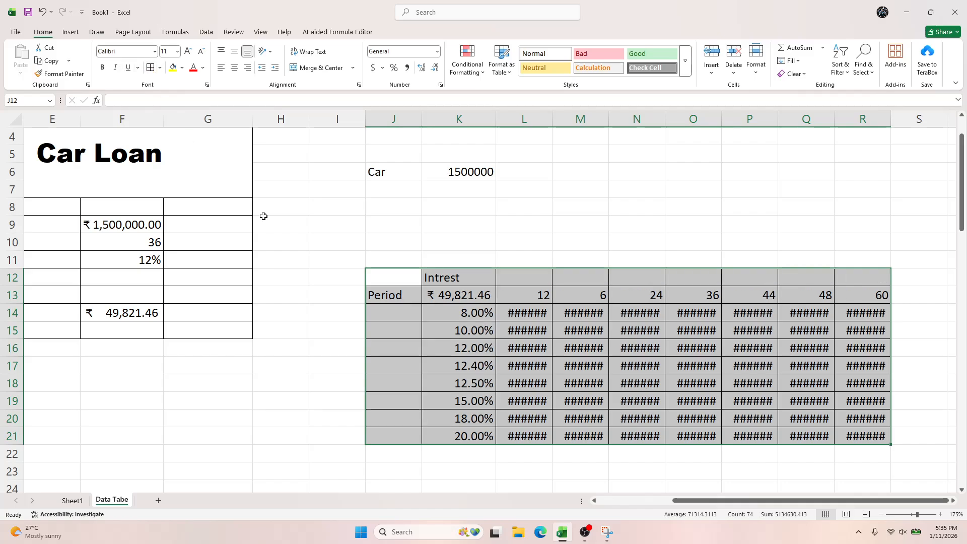
click(466, 344)
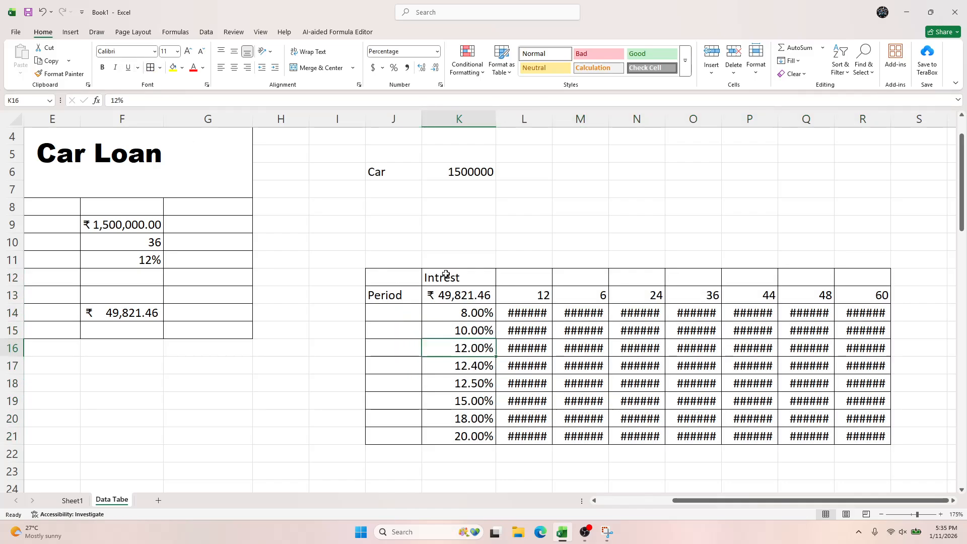
Step: Remove the borders from the header range K12:R13 and fill it with light blue
drag(442, 274, 867, 297)
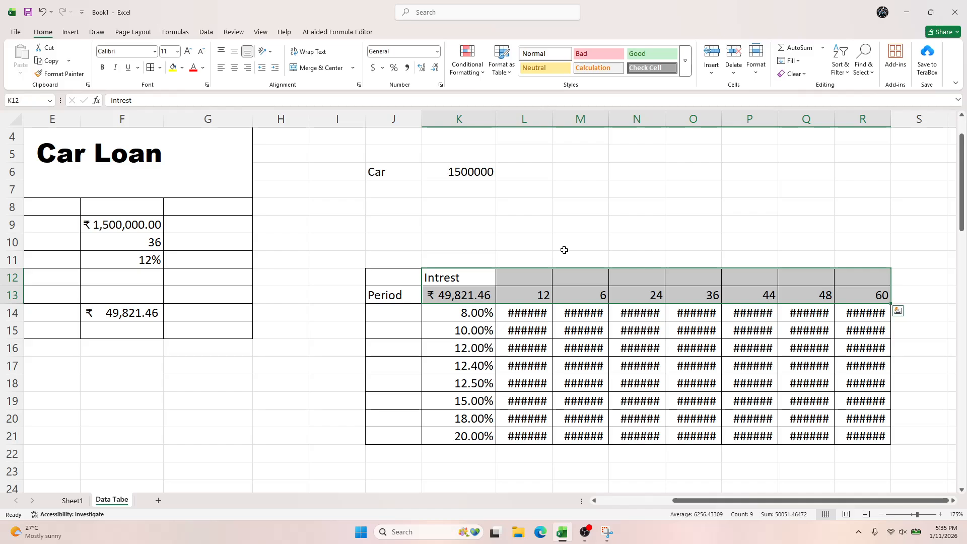
click(160, 67)
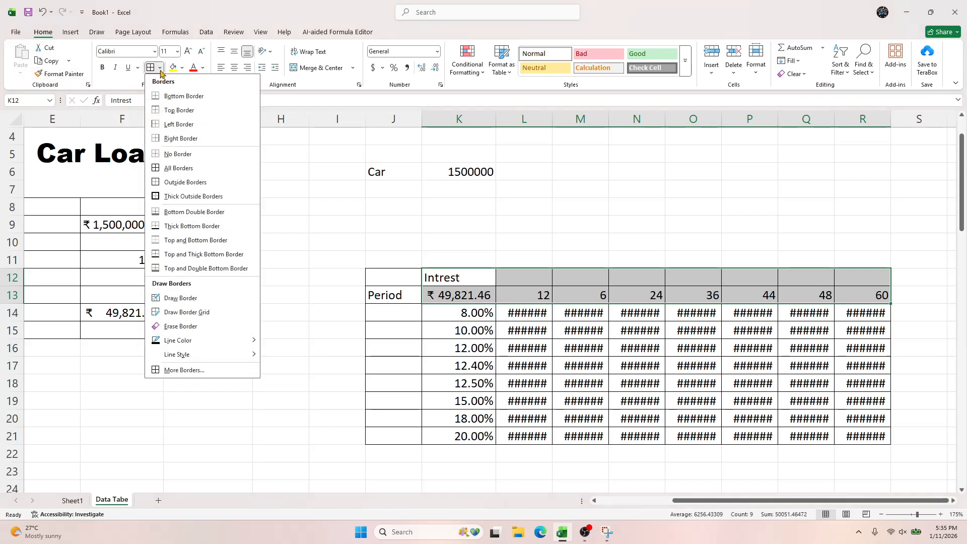
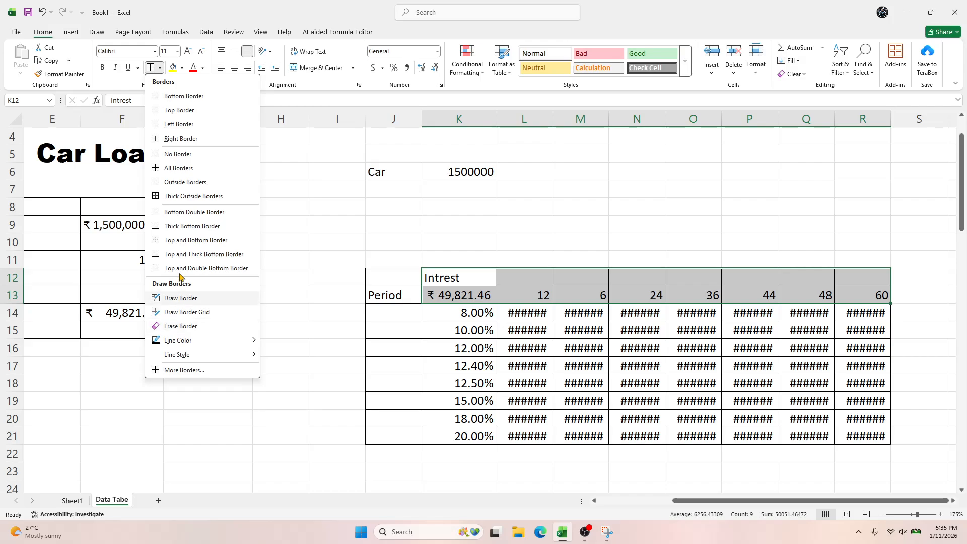
click(186, 153)
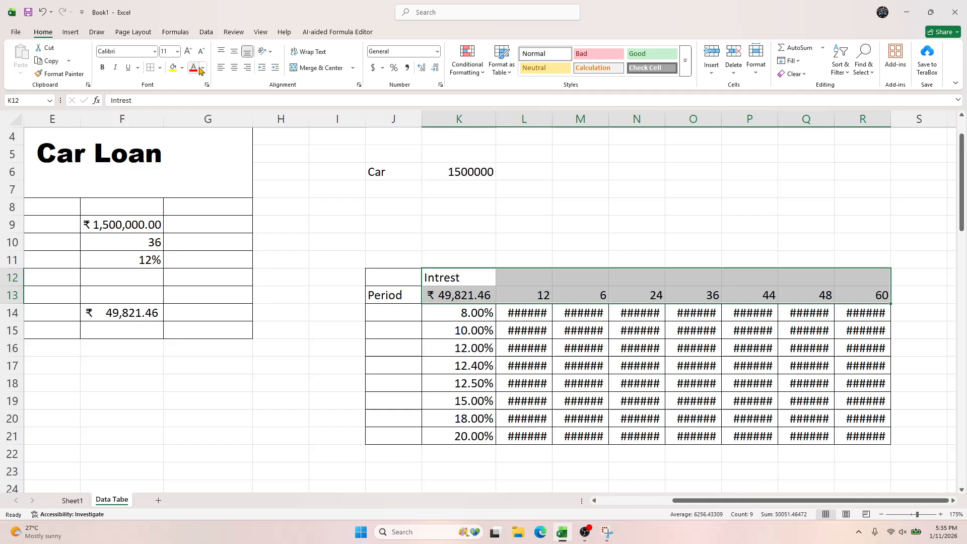
click(174, 70)
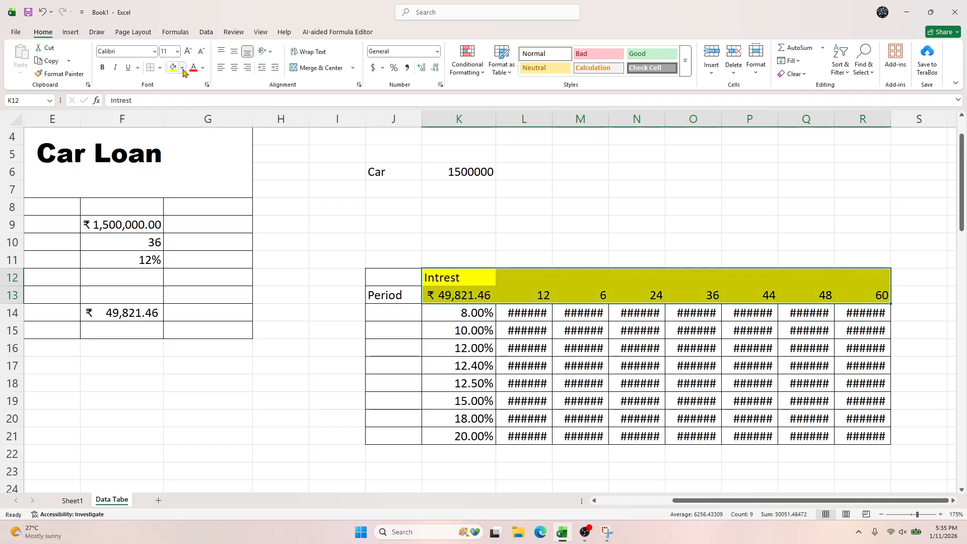
click(181, 68)
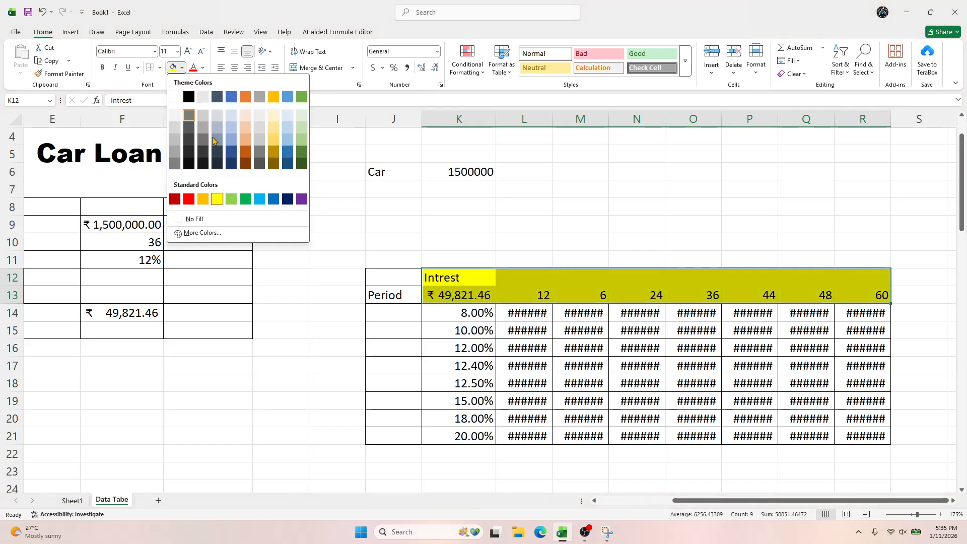
click(288, 116)
Step: Copy the light blue borderless formatting of header cell M12 onto the label and rate columns J12:K21
click(404, 274)
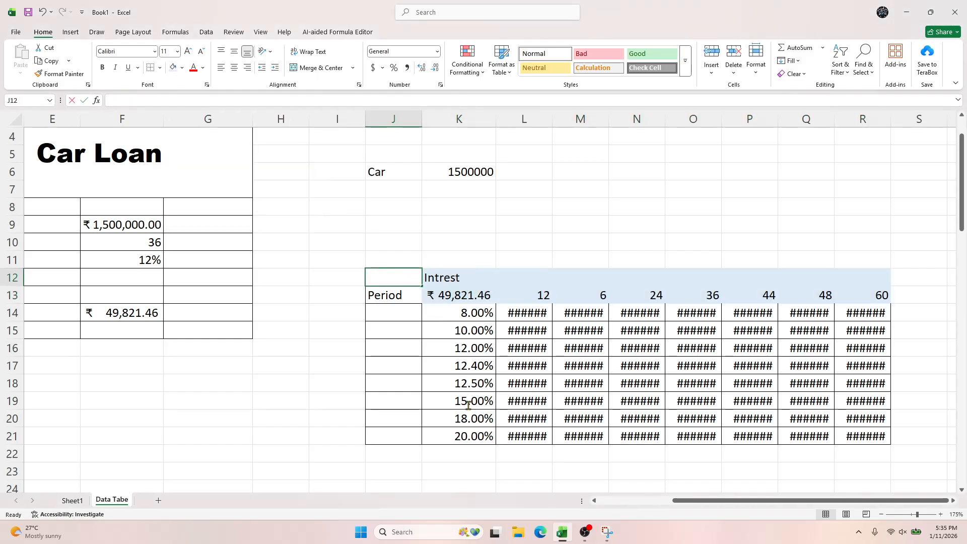
click(483, 296)
click(572, 288)
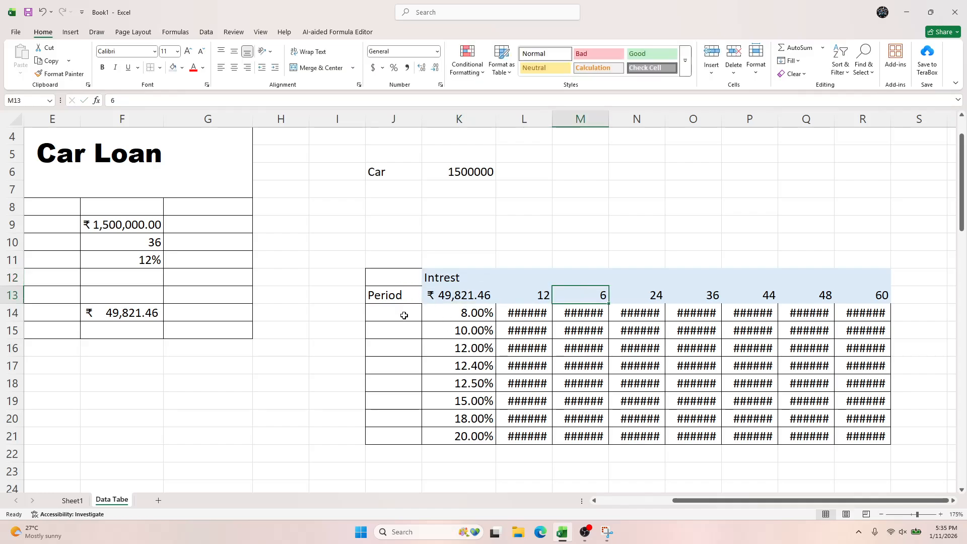
click(568, 279)
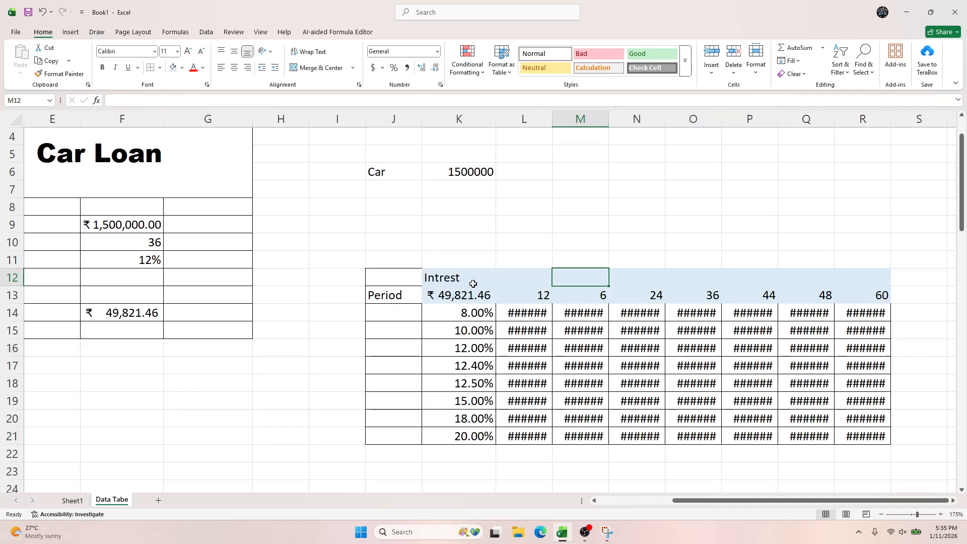
click(59, 74)
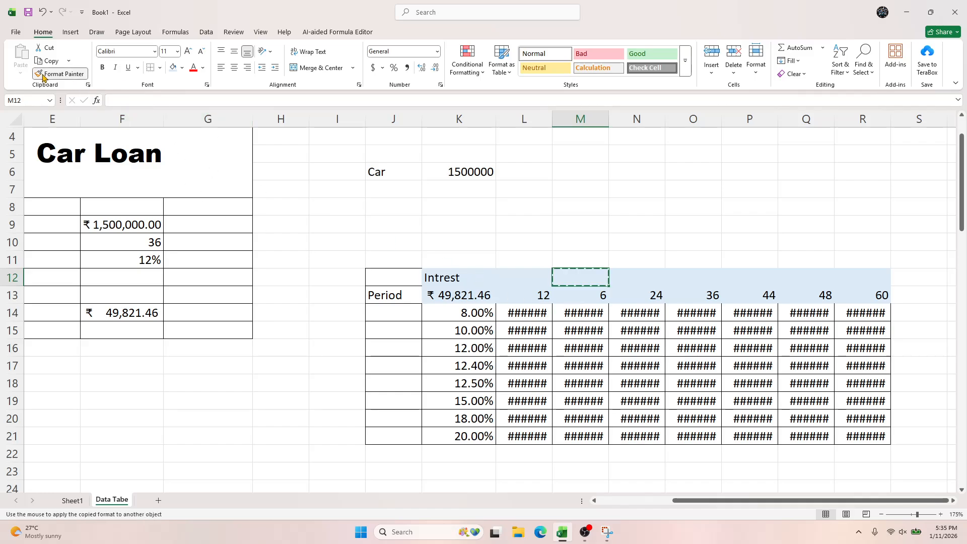
click(394, 274)
drag(394, 275, 484, 436)
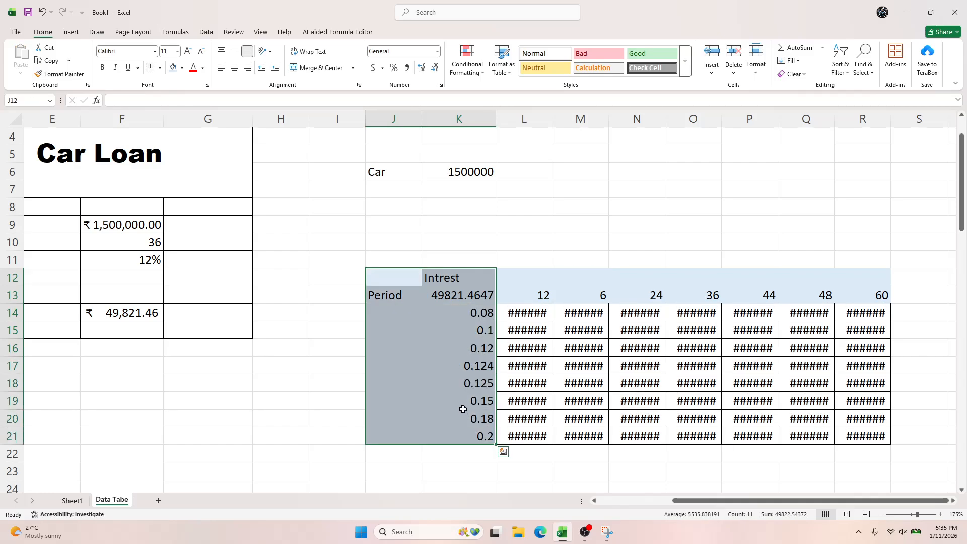
Step: Format the interest rates in K14:K21 as Percentage
click(475, 312)
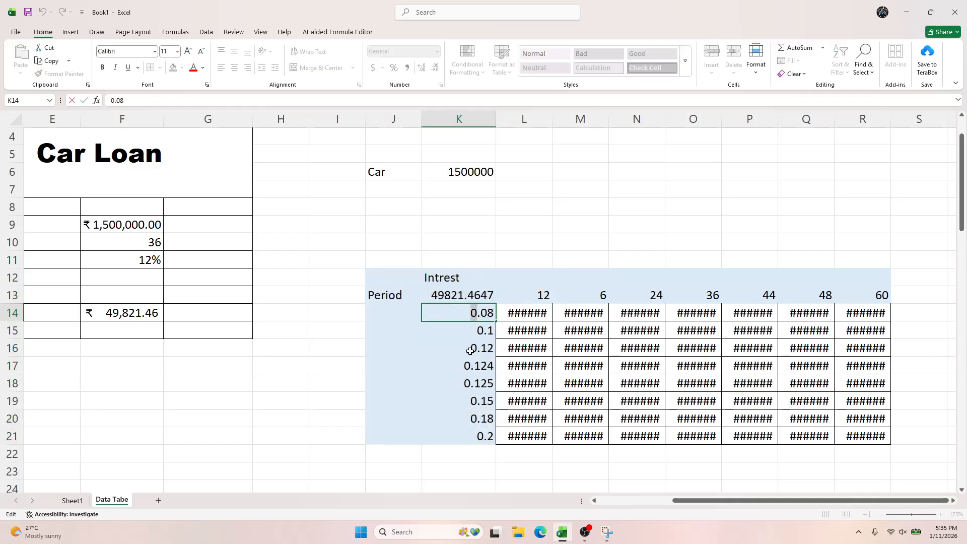
click(462, 327)
drag(427, 315, 460, 434)
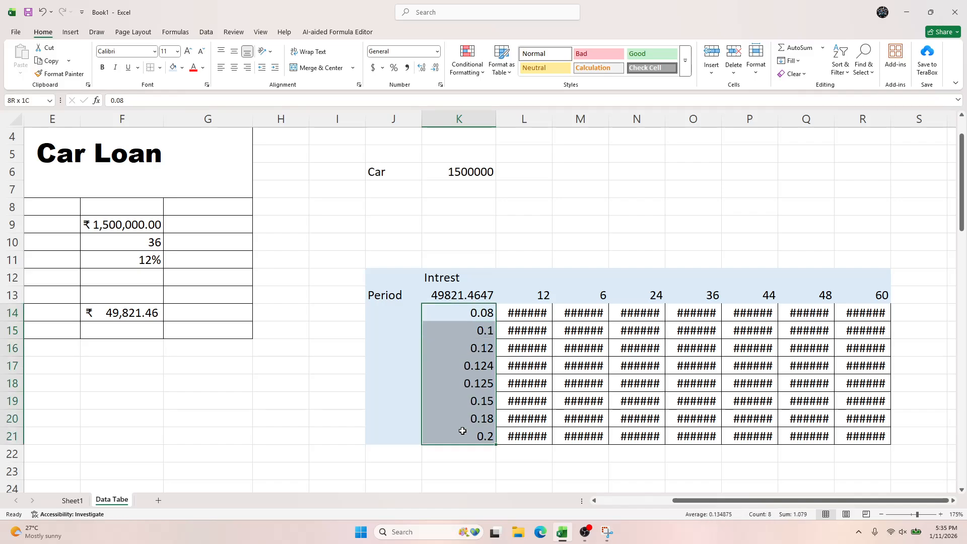
right_click(471, 325)
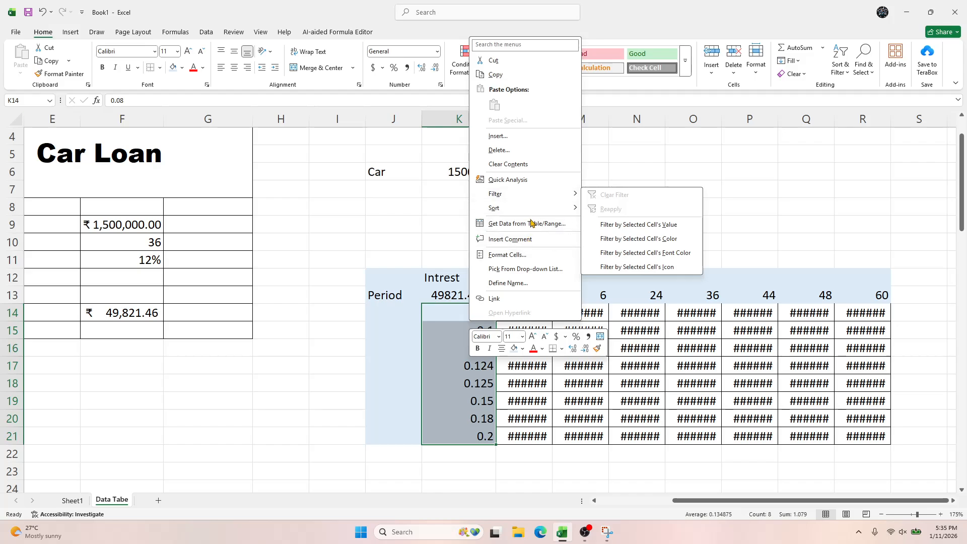
click(521, 255)
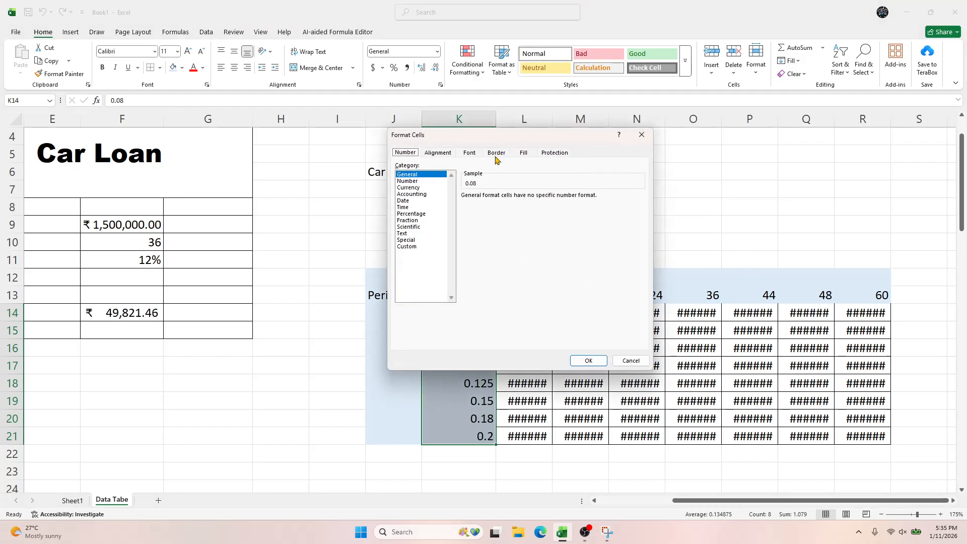
click(421, 214)
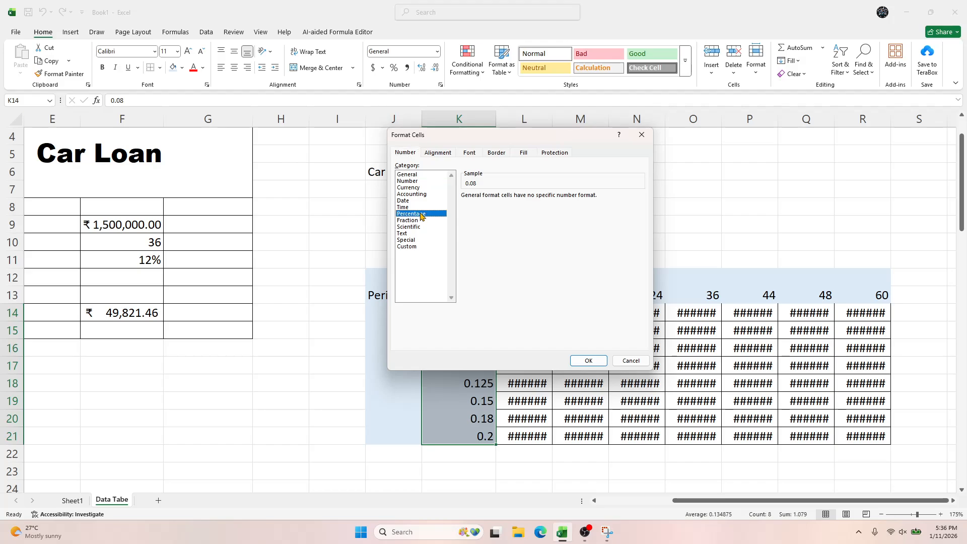
click(588, 360)
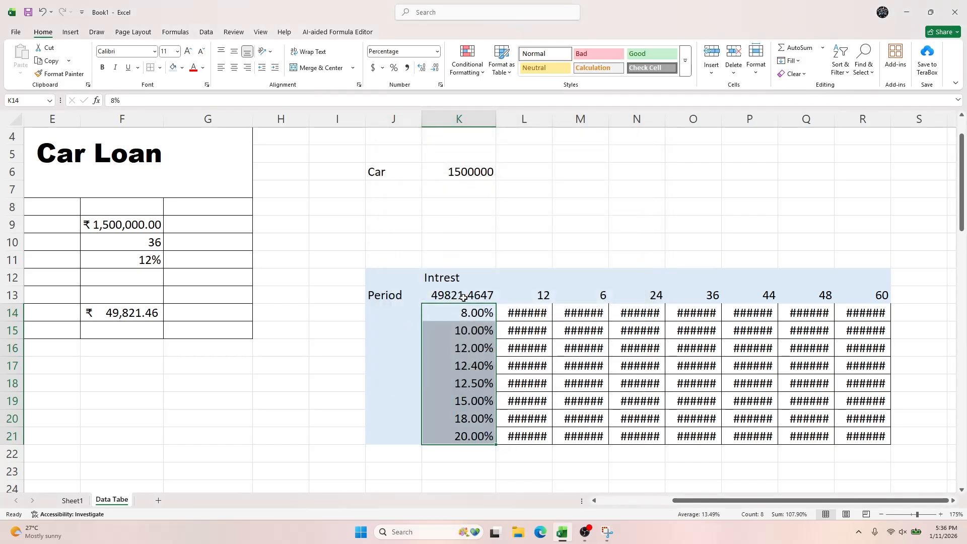
Step: Copy the rupee accounting format of the EMI cell F14 onto the data table's corner cell K13
click(446, 293)
click(124, 313)
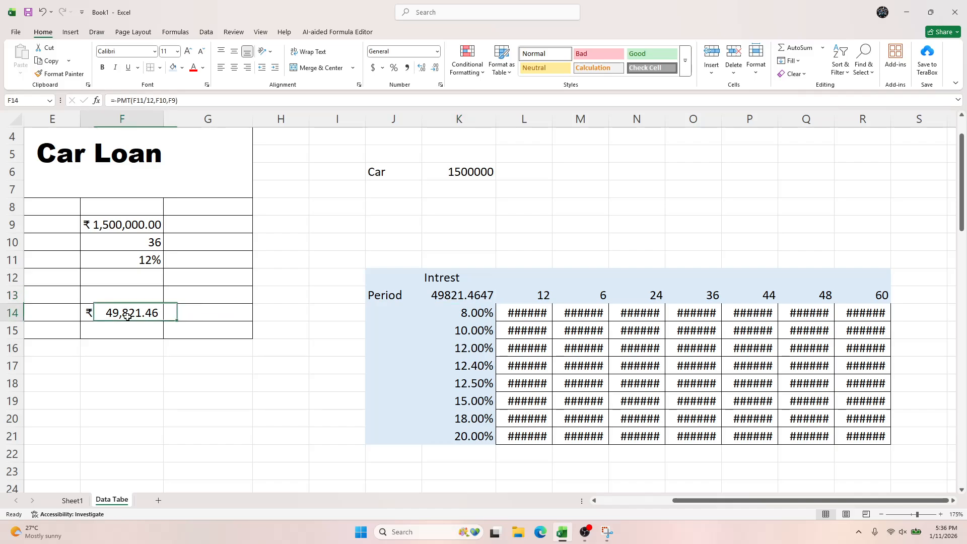
click(50, 73)
click(468, 296)
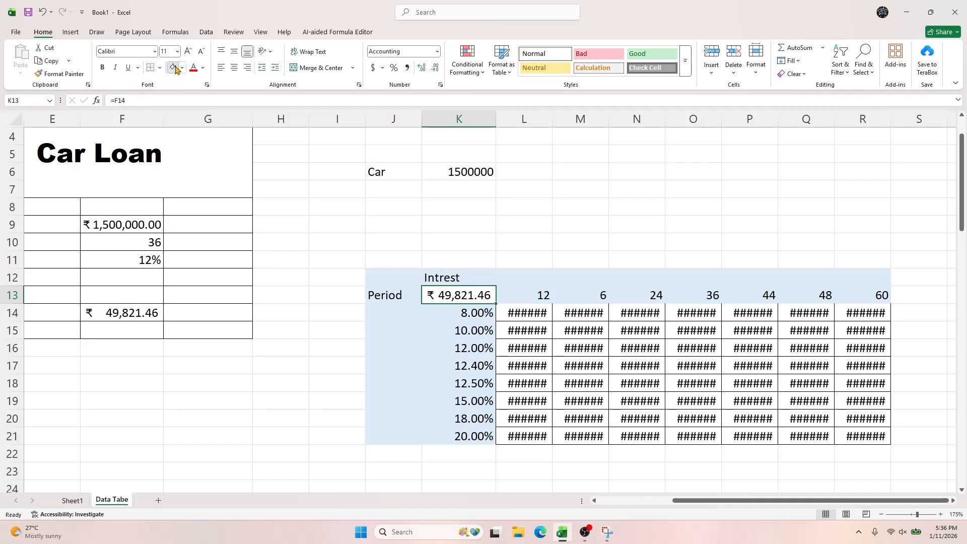
Step: Fill the table's label and rate columns J12:K21 and header cells L12:R13 with light gold
drag(395, 278, 471, 437)
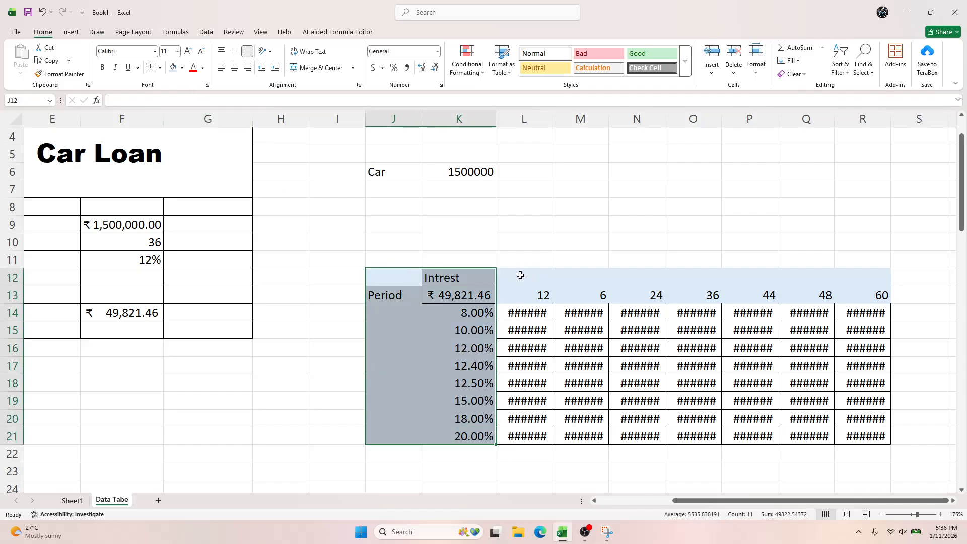
mouse_move(520, 275)
mouse_down()
mouse_move(564, 282)
mouse_move(509, 276)
mouse_up()
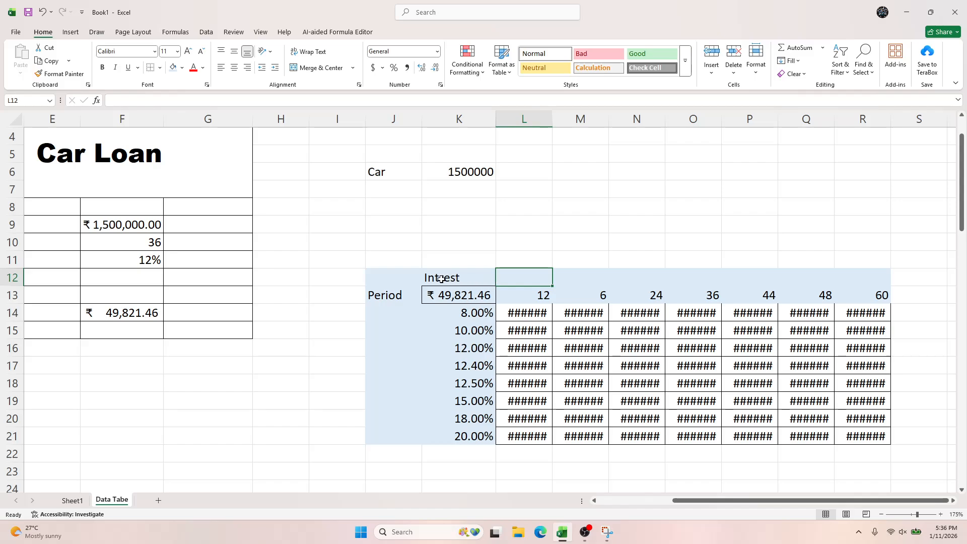
drag(408, 276, 484, 434)
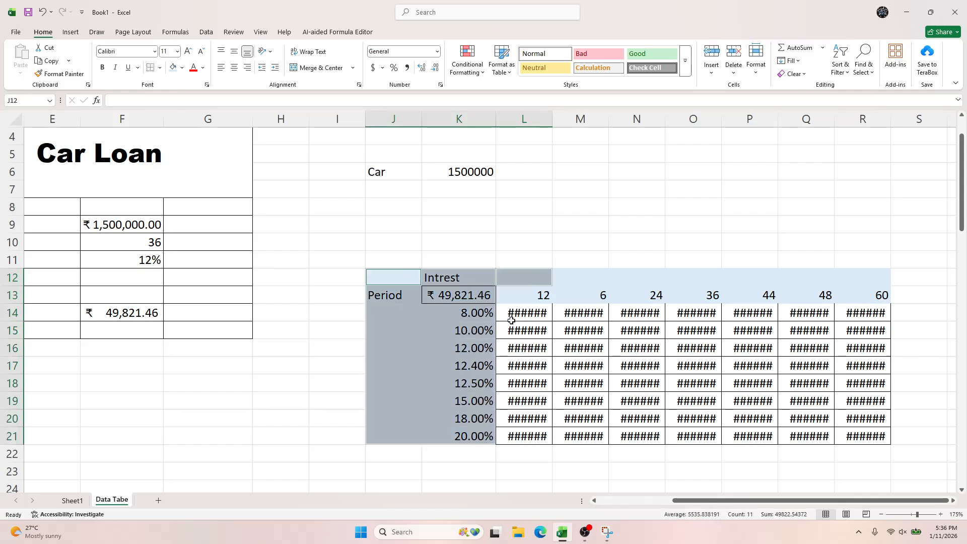
drag(512, 297, 861, 299)
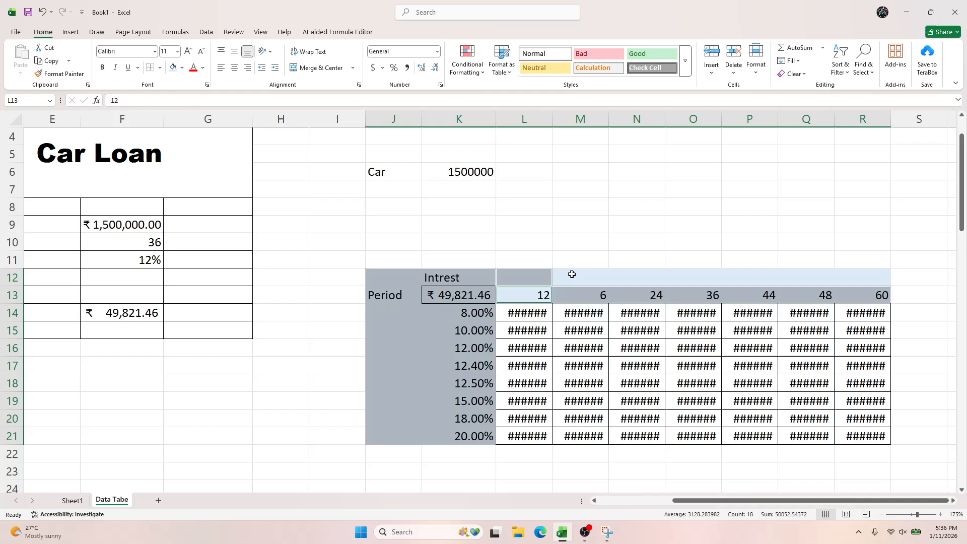
drag(570, 274, 842, 281)
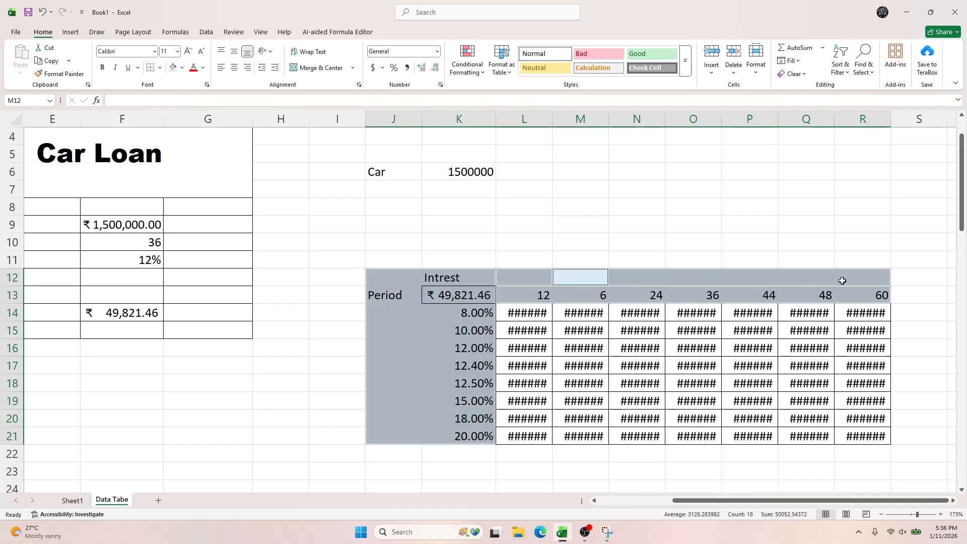
click(182, 68)
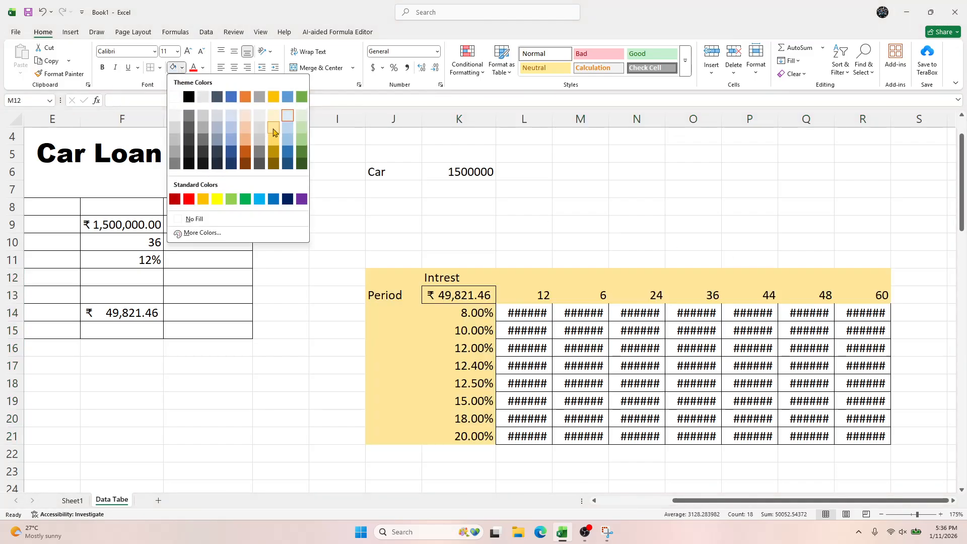
click(274, 127)
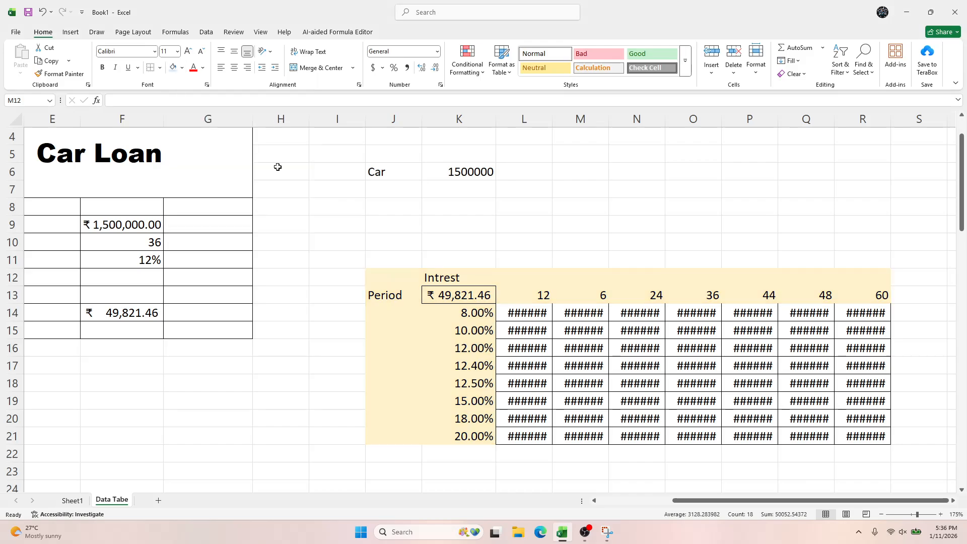
Step: Remove the borders from the header rows J12:R13 and make their text bold
click(420, 371)
drag(386, 279, 874, 295)
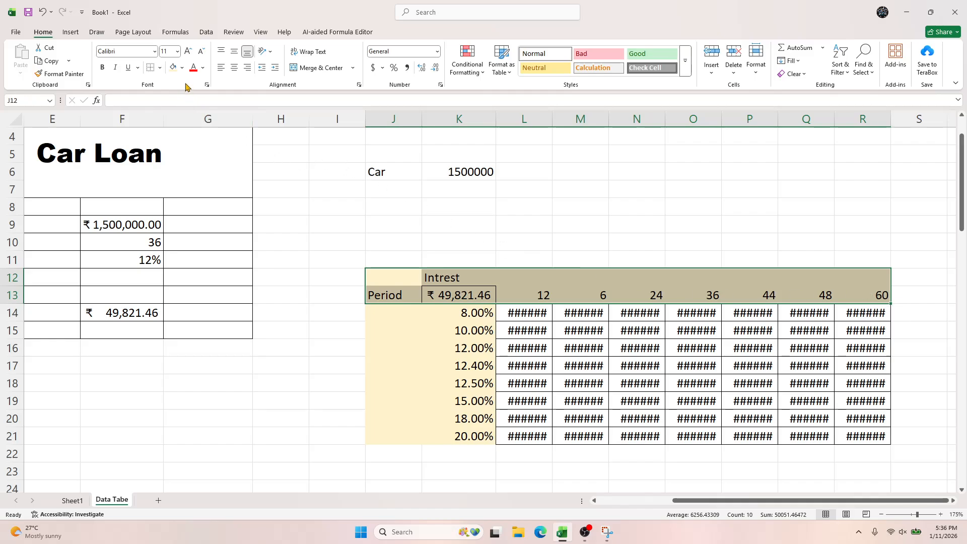
click(150, 70)
click(102, 67)
click(436, 326)
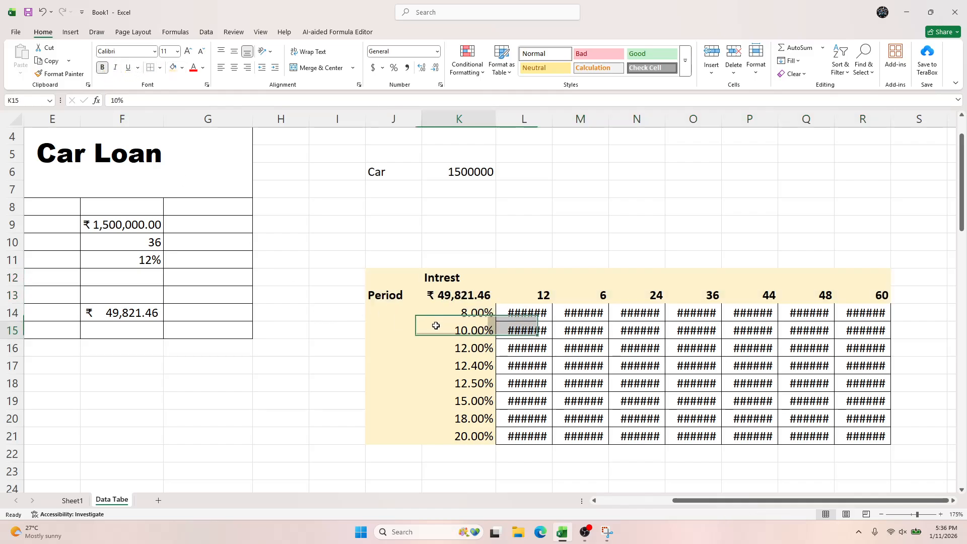
Step: AutoFit the width of all columns on the sheet
drag(438, 312, 456, 438)
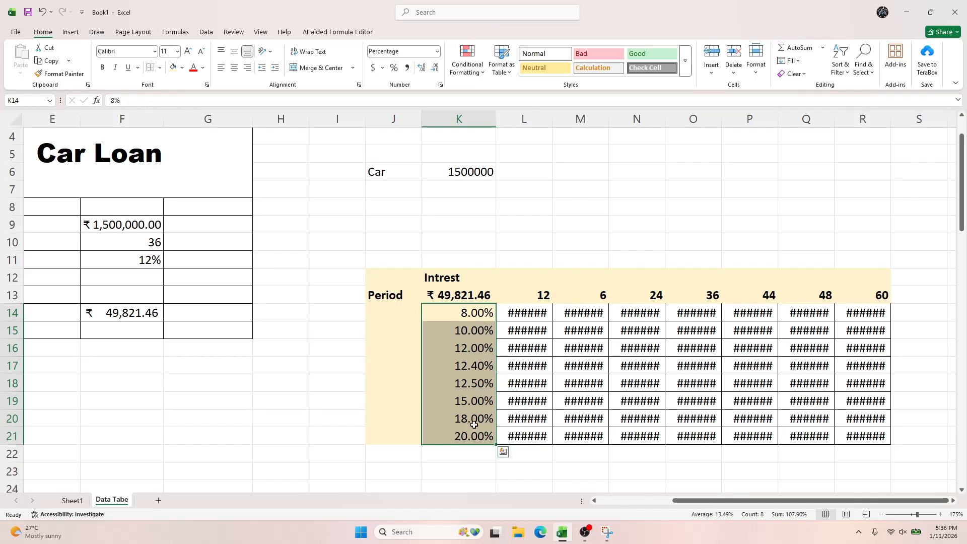
drag(401, 281, 879, 438)
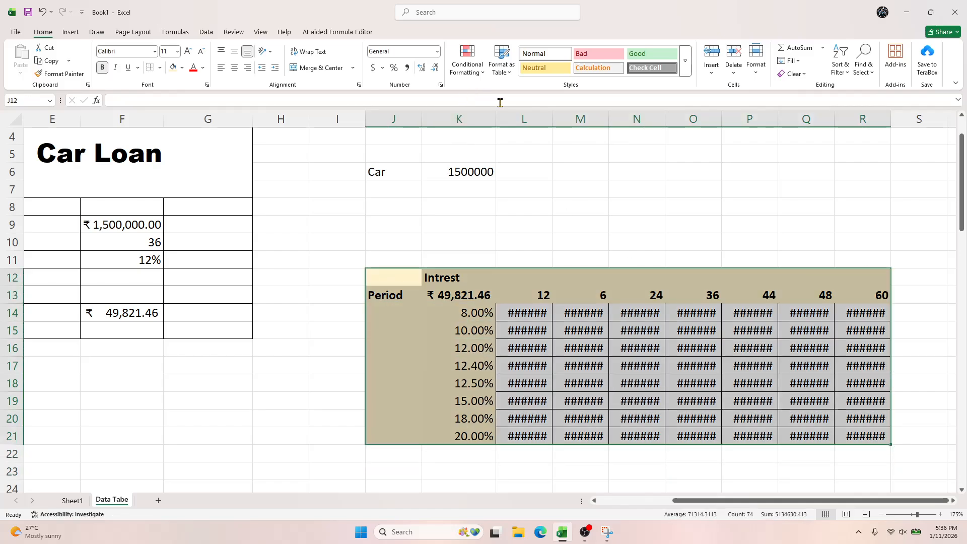
click(14, 120)
double_click(422, 117)
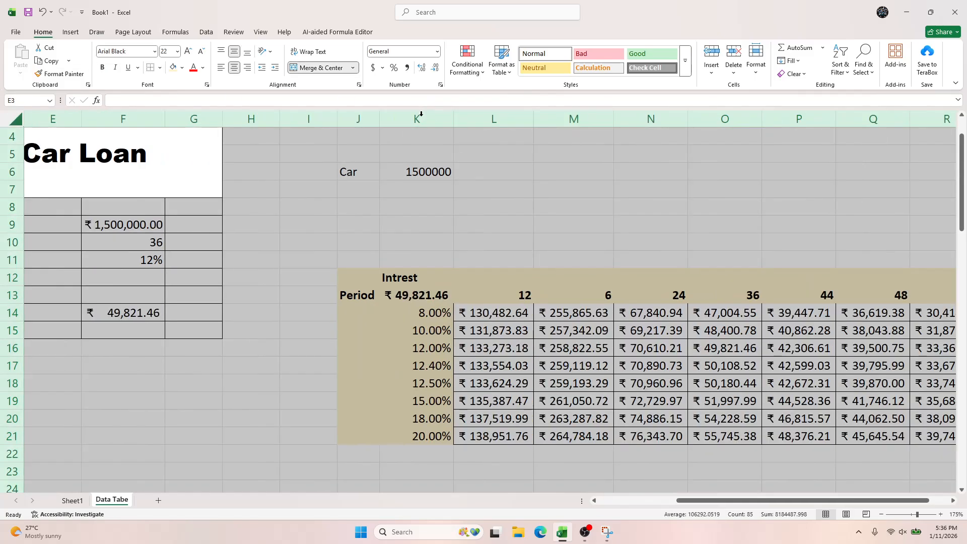
click(635, 341)
Step: Highlight in yellow the data table's EMI cell O16, where the 12% rate and 36-month period of the car loan meet
drag(700, 500, 585, 504)
click(394, 244)
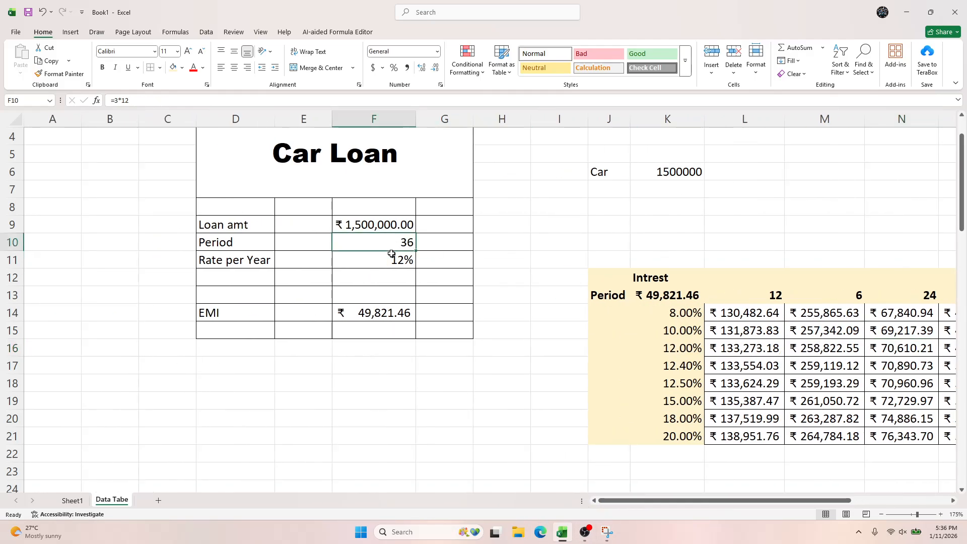
click(398, 262)
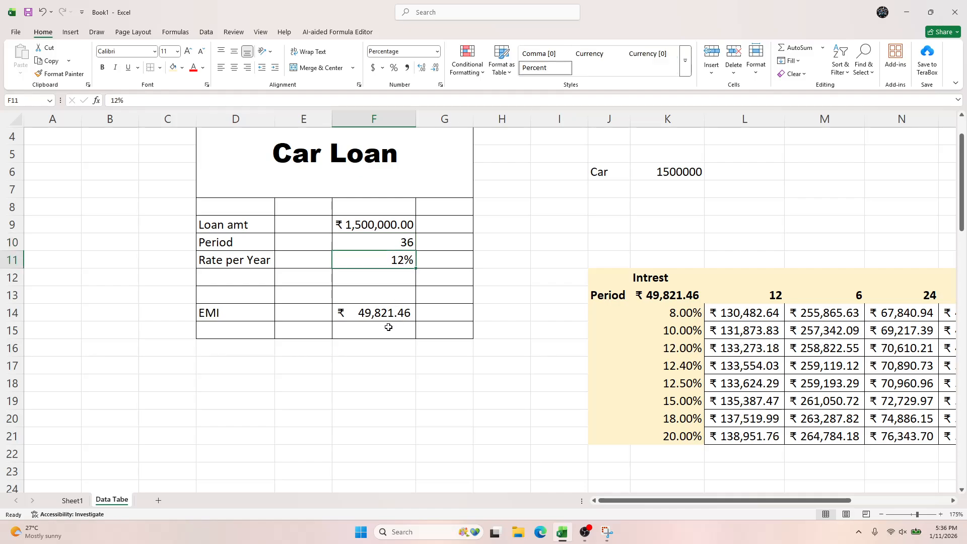
click(373, 316)
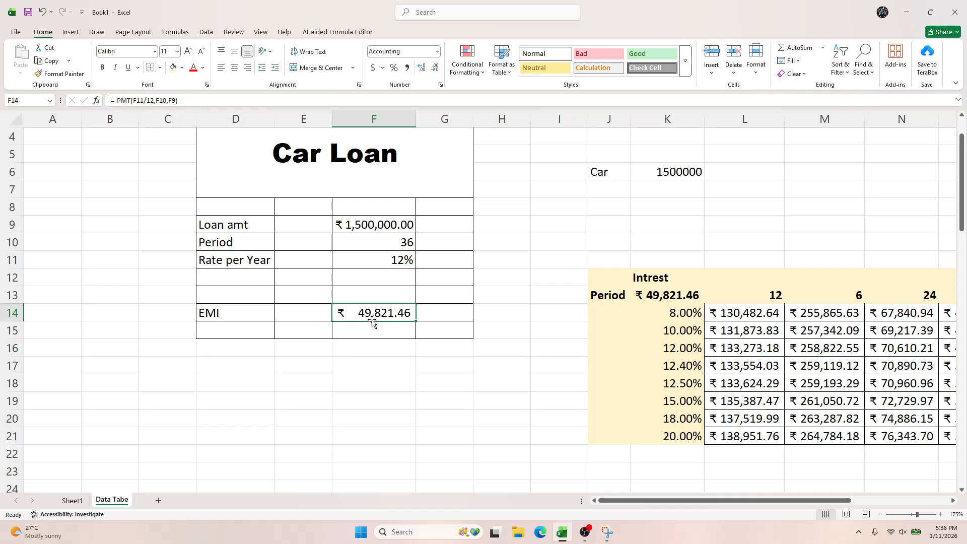
click(418, 259)
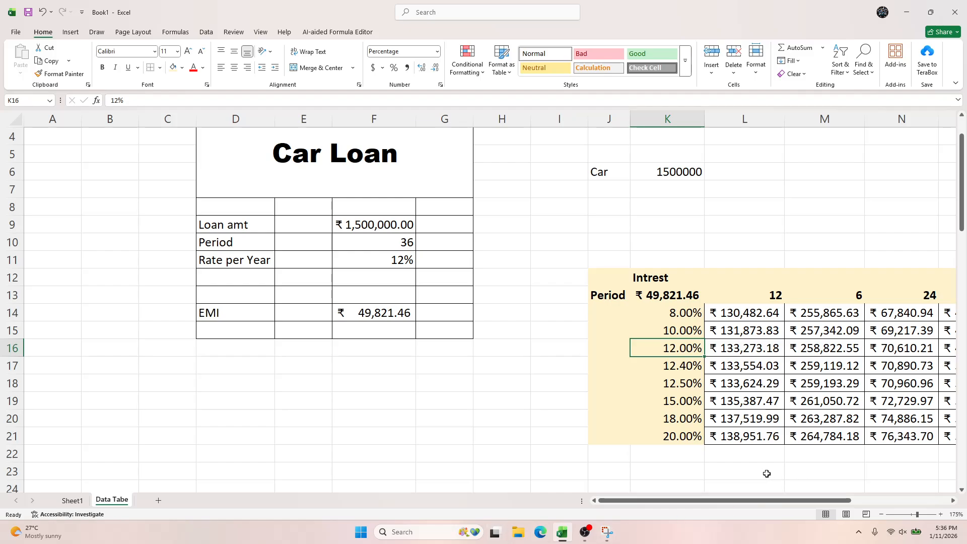
drag(762, 501, 860, 500)
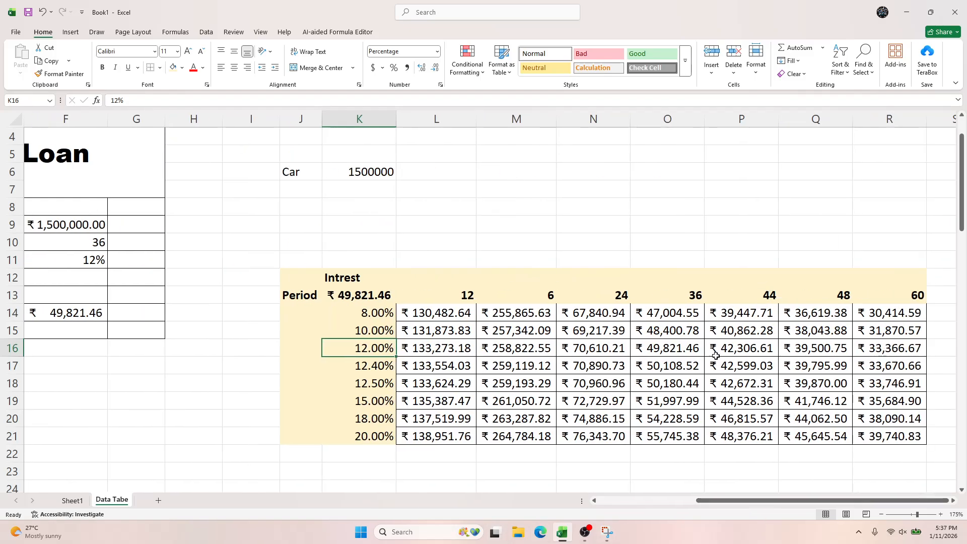
click(677, 349)
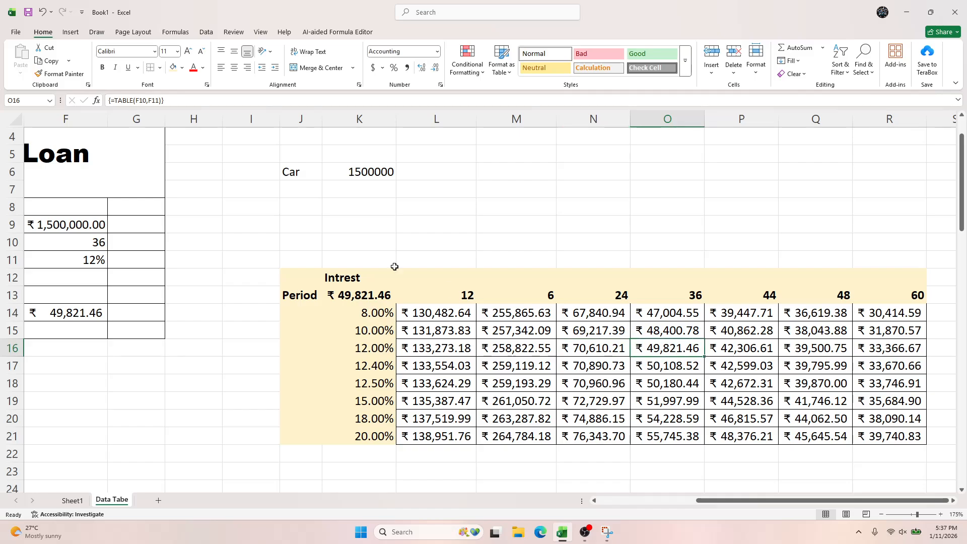
click(183, 68)
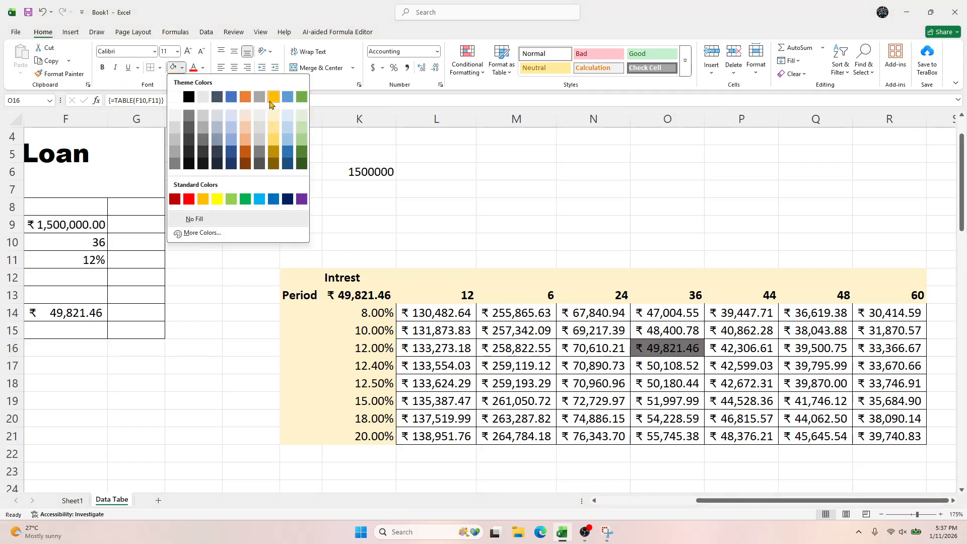
click(217, 199)
click(711, 381)
drag(841, 501, 766, 503)
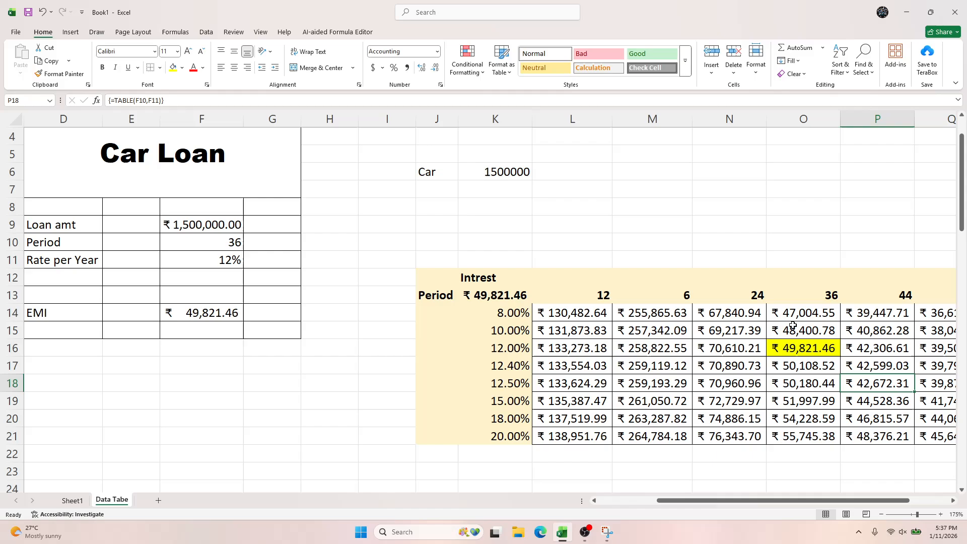
click(626, 371)
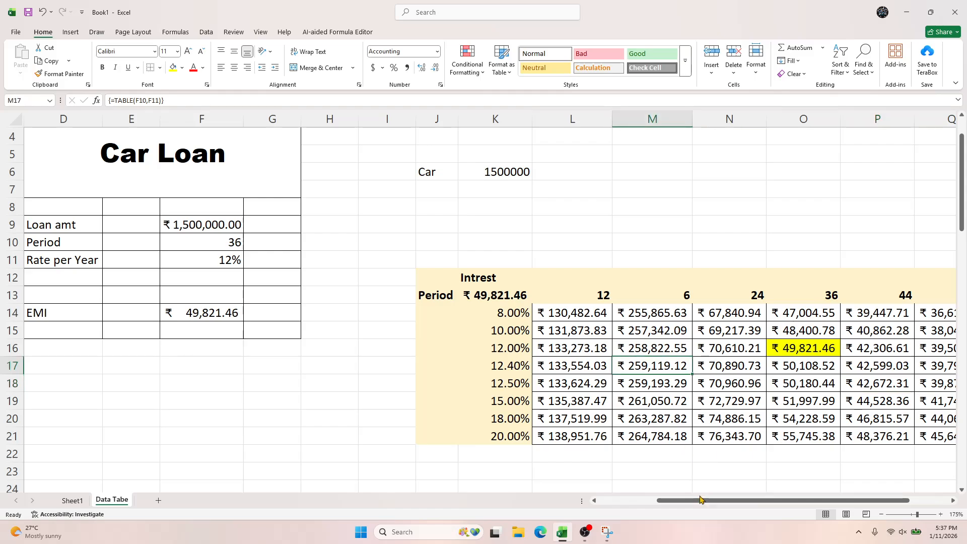
drag(777, 504, 817, 504)
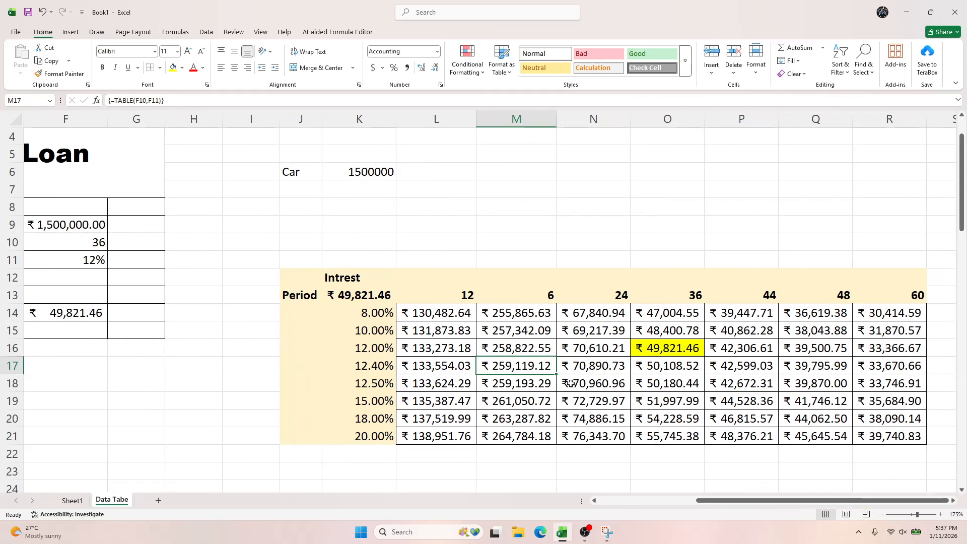
drag(363, 276, 919, 297)
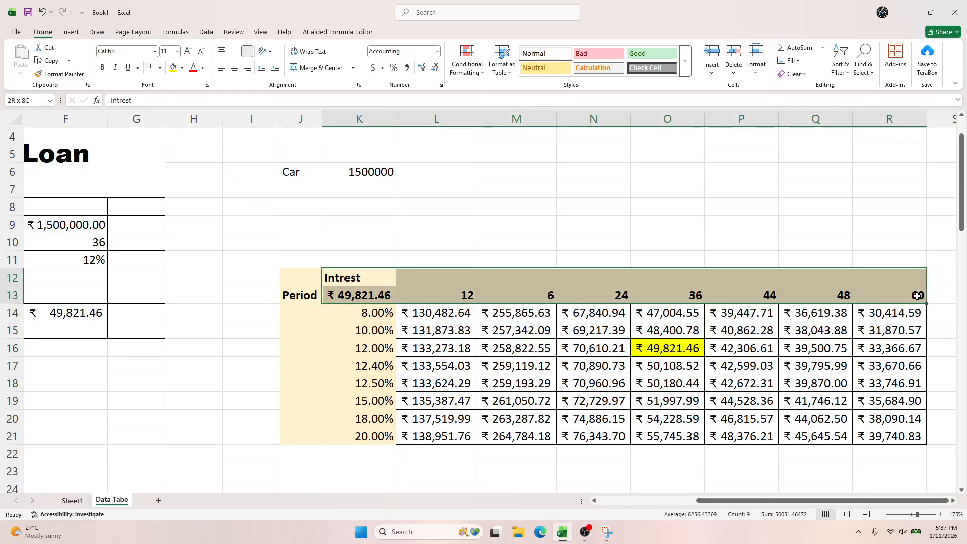
click(606, 271)
Step: Copy the whole formatted data table J12:R21 and paste it below, starting at K27
drag(265, 277, 924, 431)
click(584, 366)
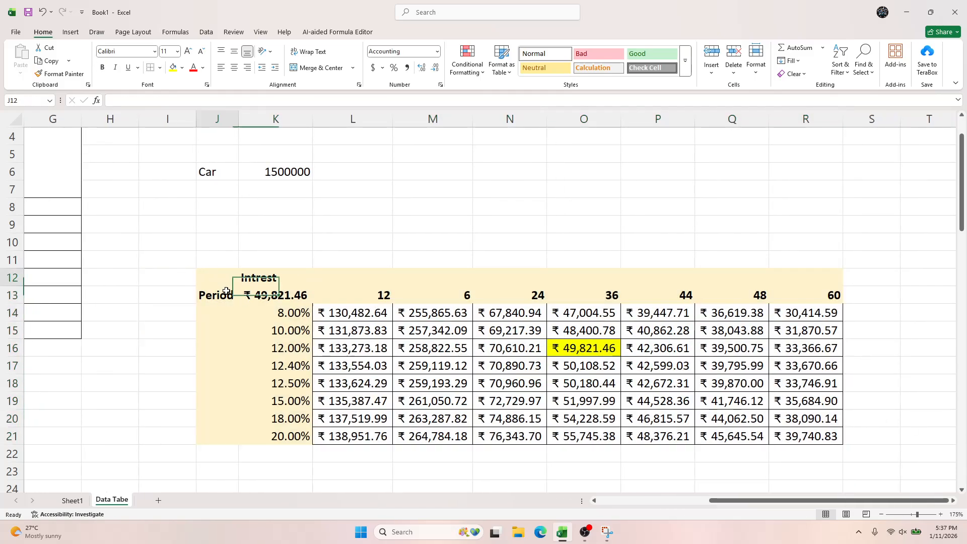
drag(234, 274, 831, 432)
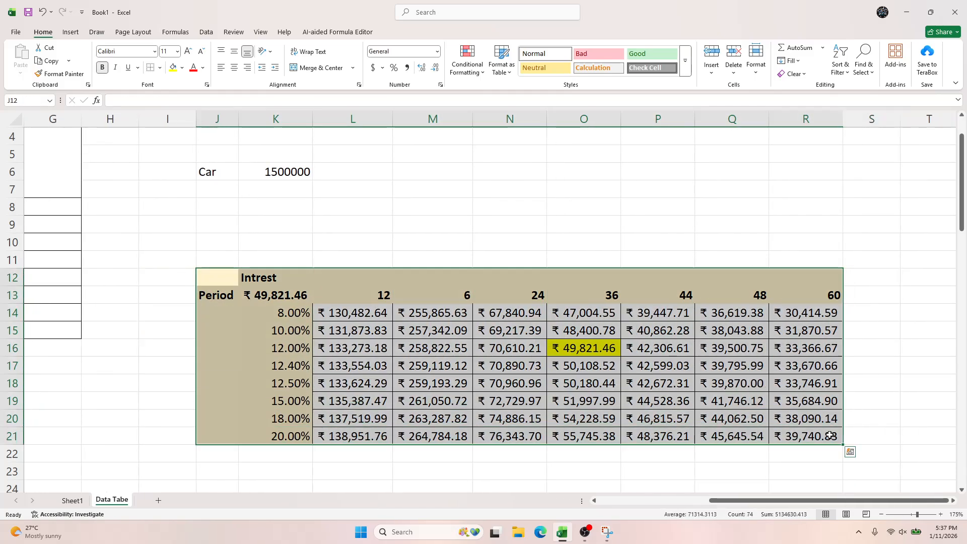
key(ctrl+c)
scroll(596, 432, down, 5)
click(257, 282)
key(Return)
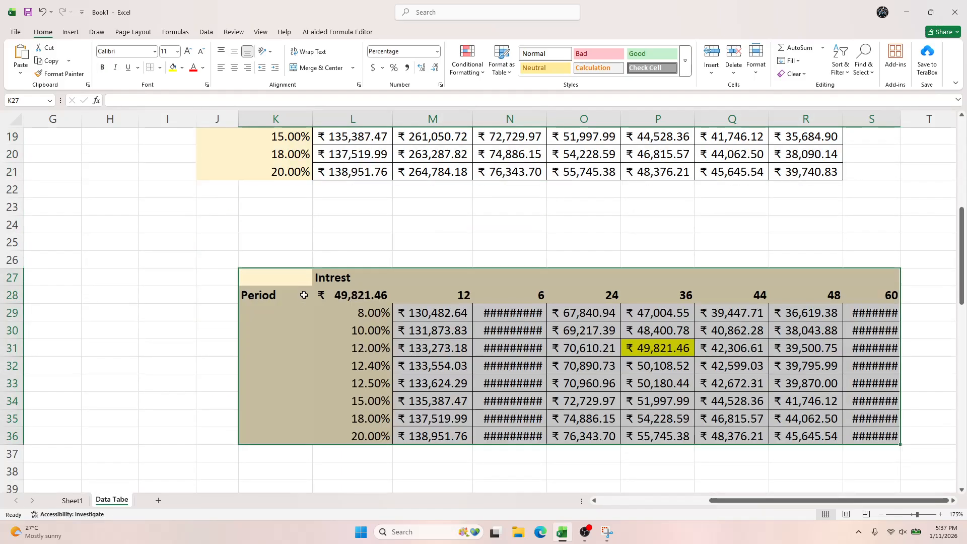
Step: Clear the pasted EMI results from M29:S36 in the copied table, keeping its periods and rates
click(373, 295)
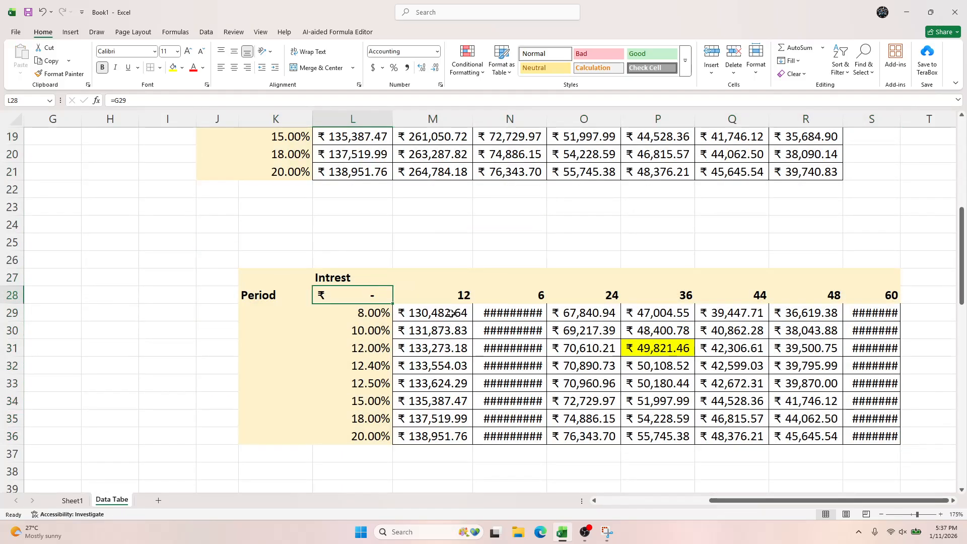
mouse_move(451, 312)
mouse_down()
mouse_move(922, 391)
mouse_move(909, 434)
mouse_move(896, 437)
mouse_up()
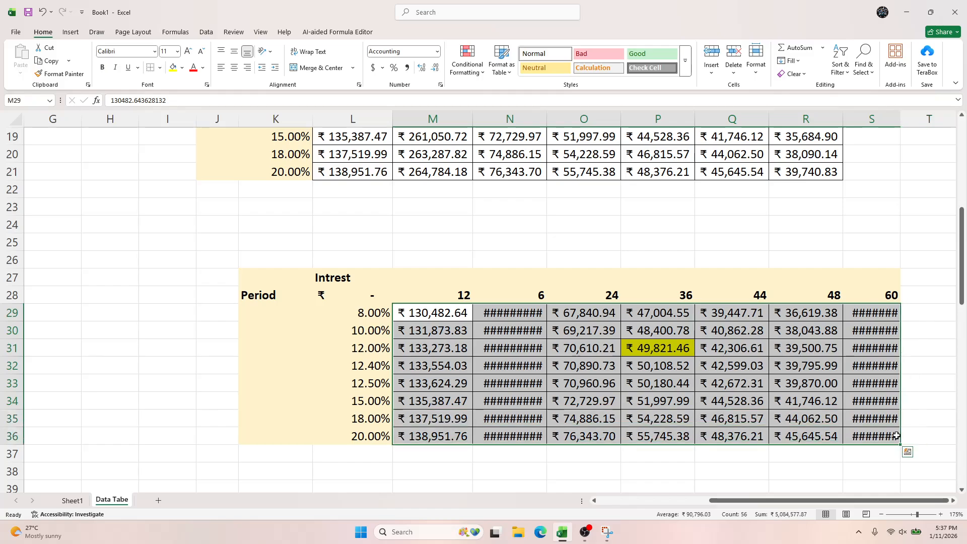
key(ctrl+d)
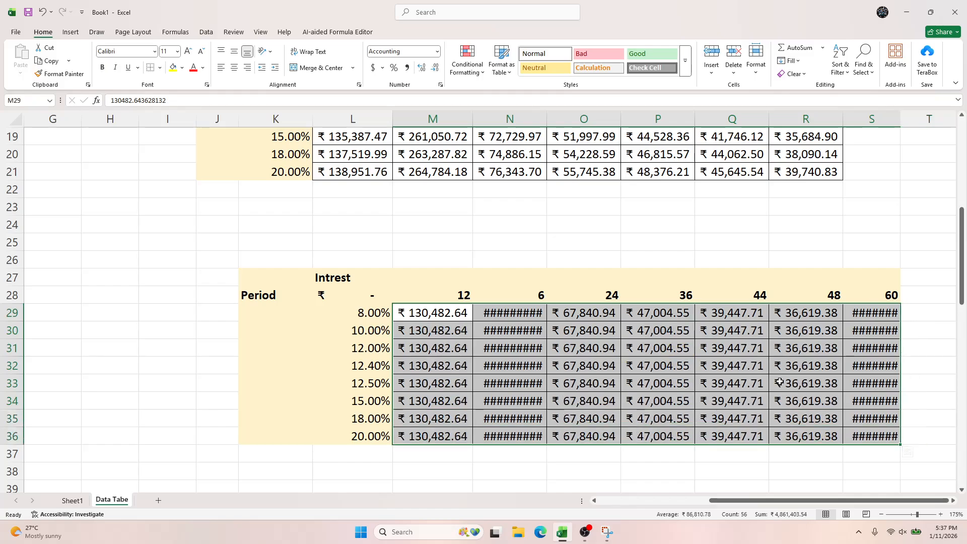
key(Delete)
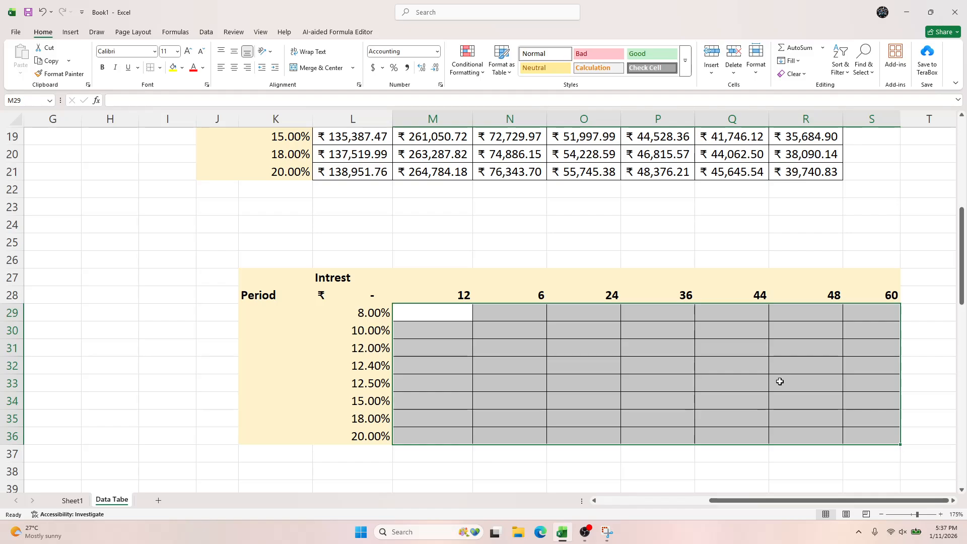
click(458, 349)
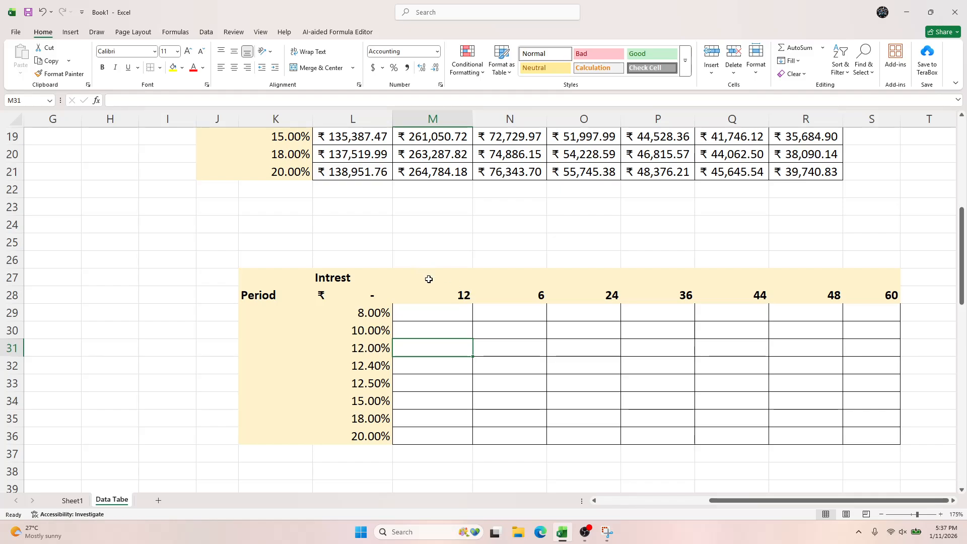
scroll(429, 279, up, 3)
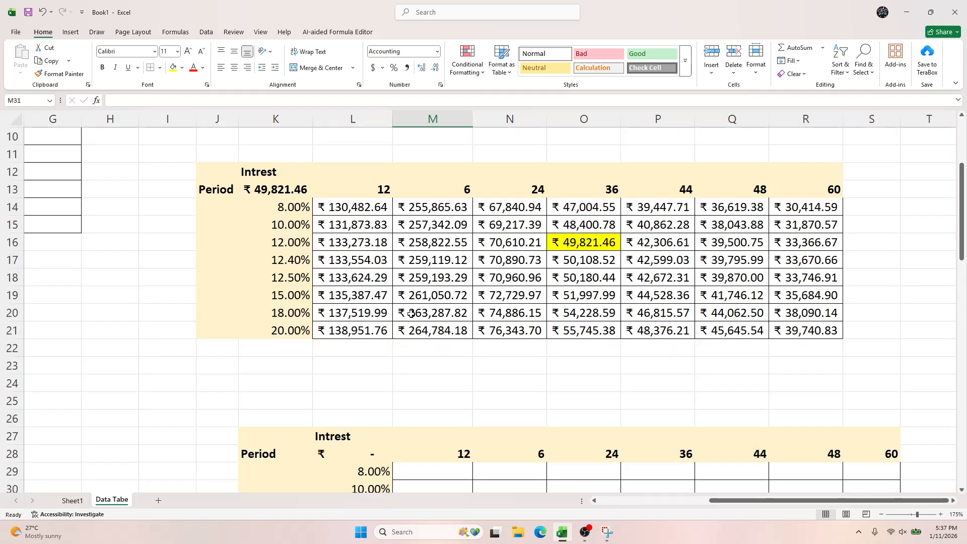
scroll(411, 313, up, 3)
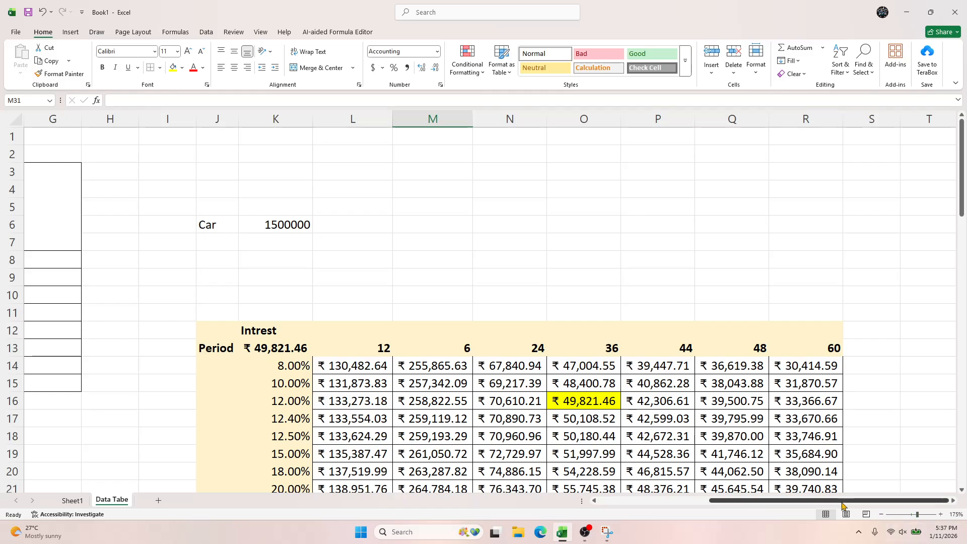
Step: Enter the loan amount 1000000 in M28 as the first column heading of the copied table
scroll(478, 335, left, 3)
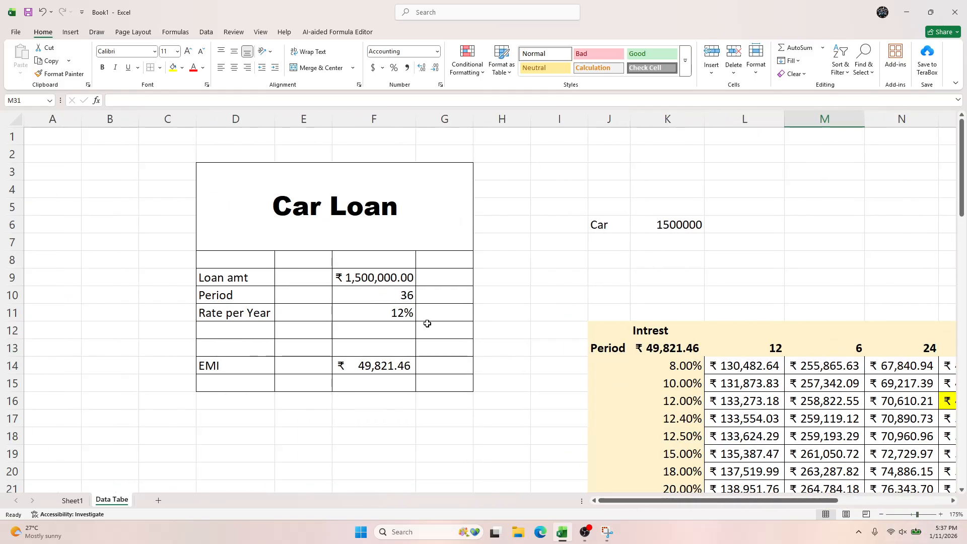
scroll(427, 324, down, 4)
scroll(831, 403, down, 2)
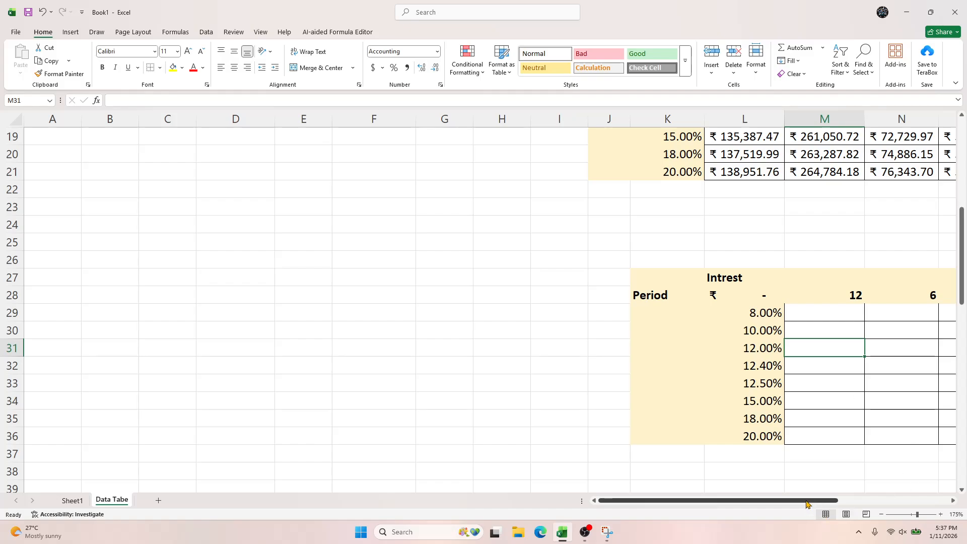
drag(817, 501, 943, 500)
click(450, 294)
text(1)
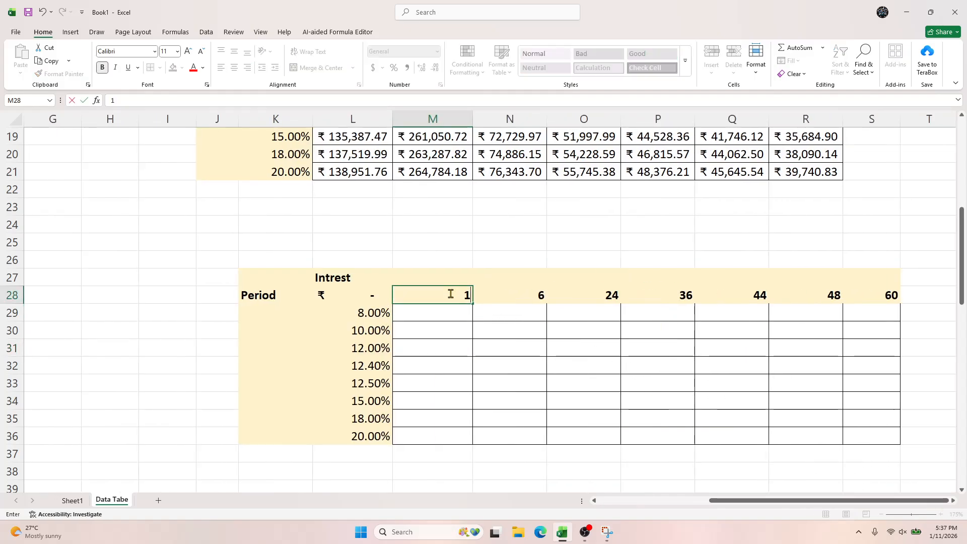
text(000000)
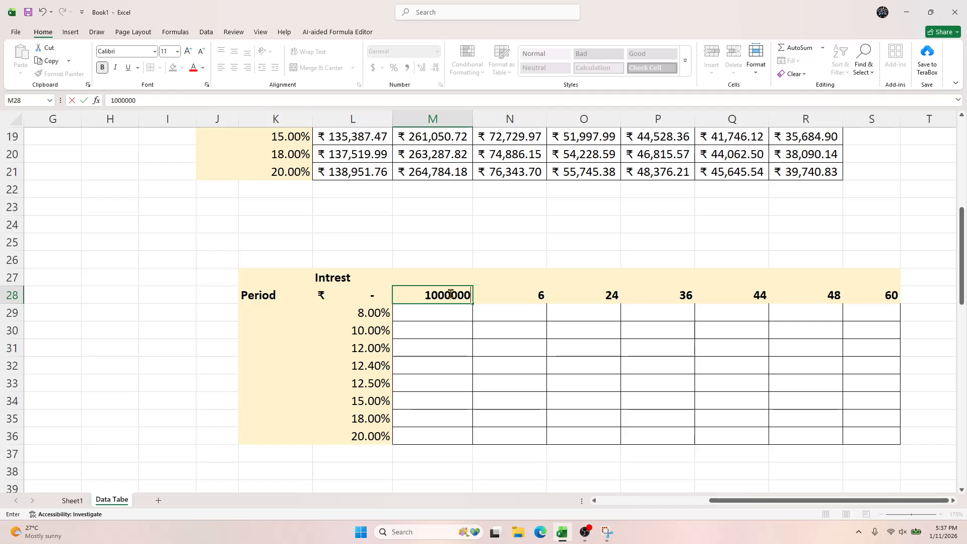
key(Tab)
text(100)
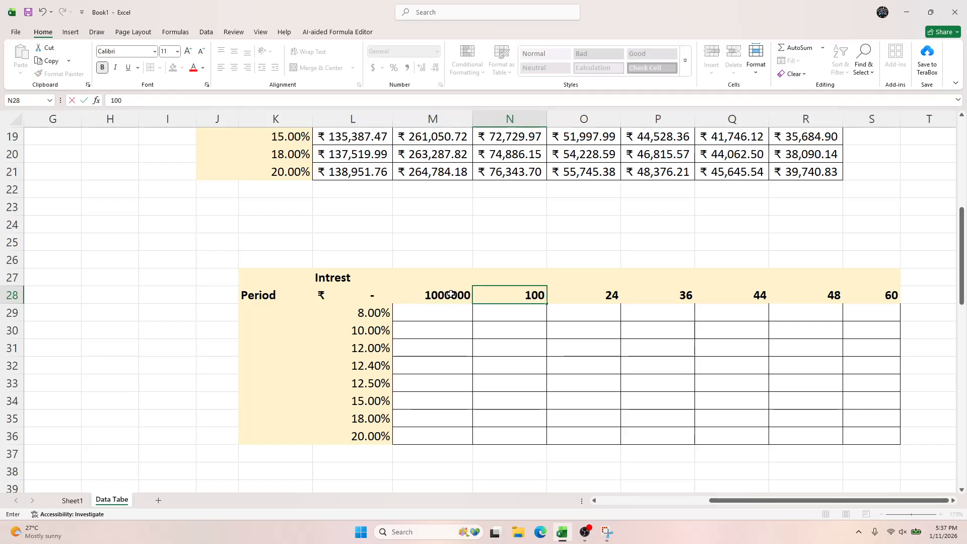
key(BackSpace)
key(BackSpace)
key(BackSpace)
click(449, 294)
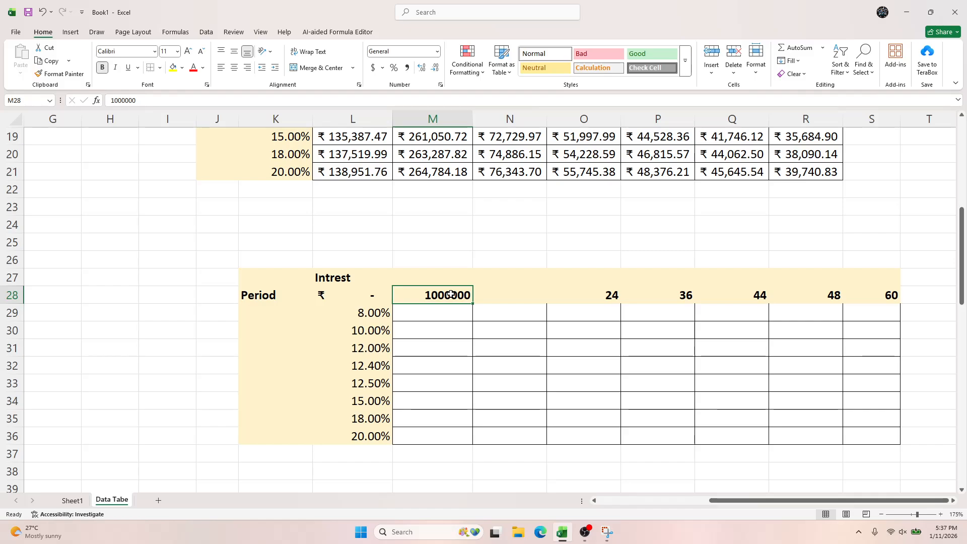
text(1)
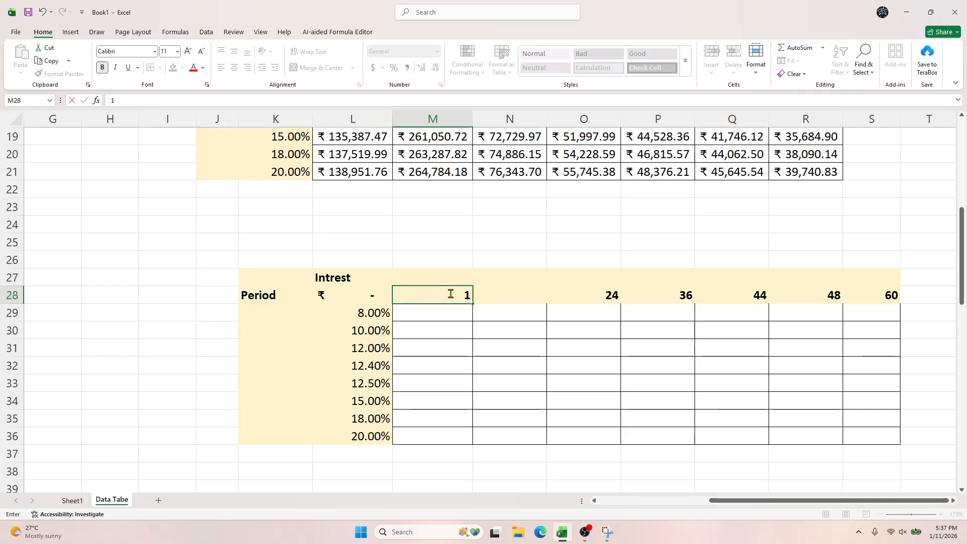
text(00)
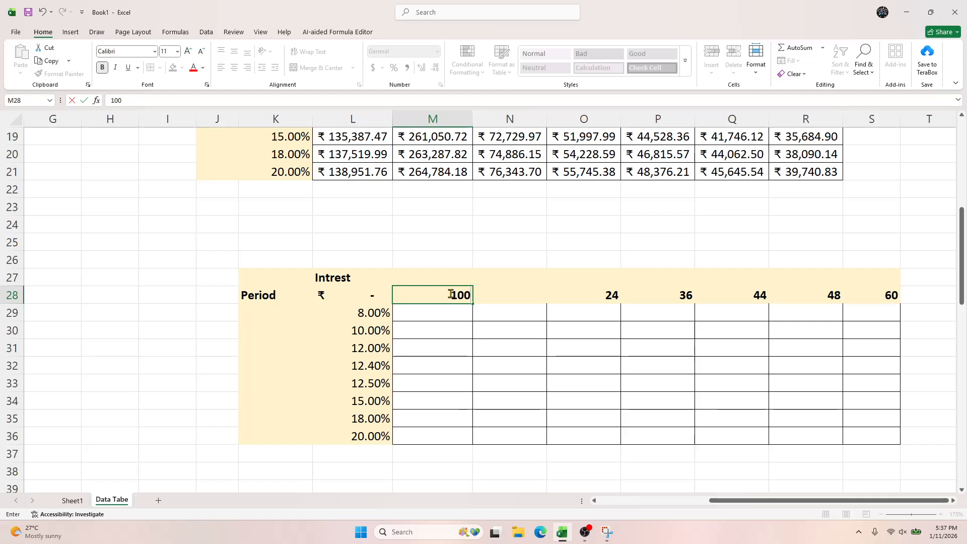
text(0000)
key(Tab)
Step: Enter =M28+1000000 in N28 and fill the formula across the heading row through S28
text(=)
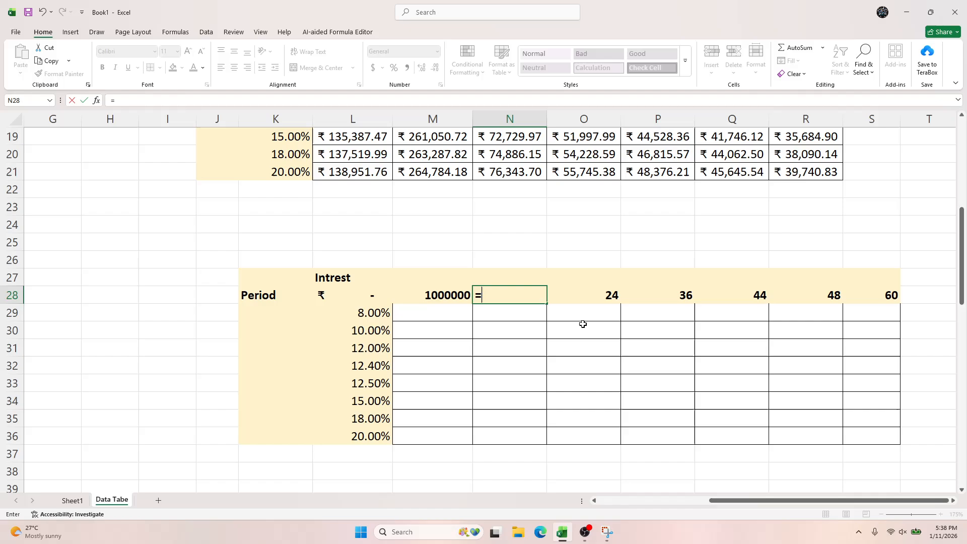
key(Left)
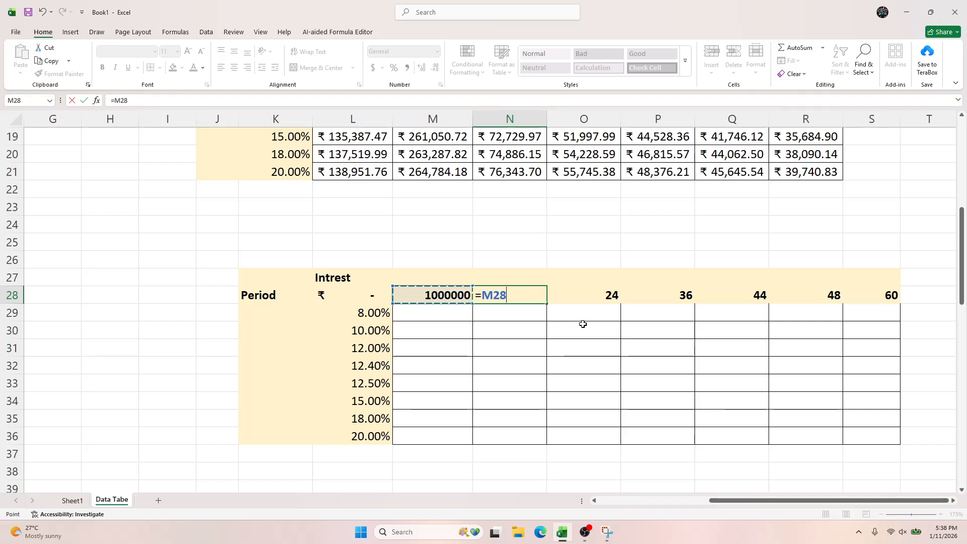
text(+10)
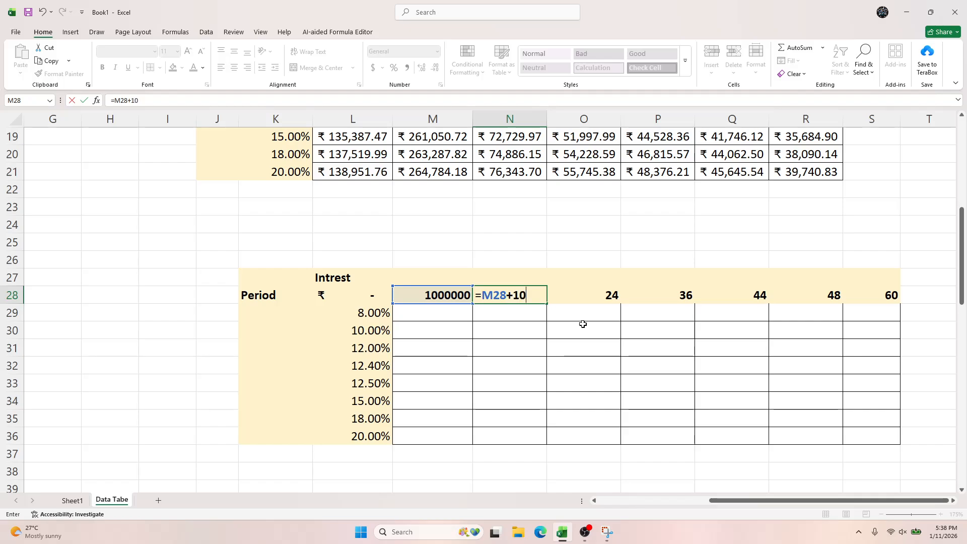
text(00000)
key(Tab)
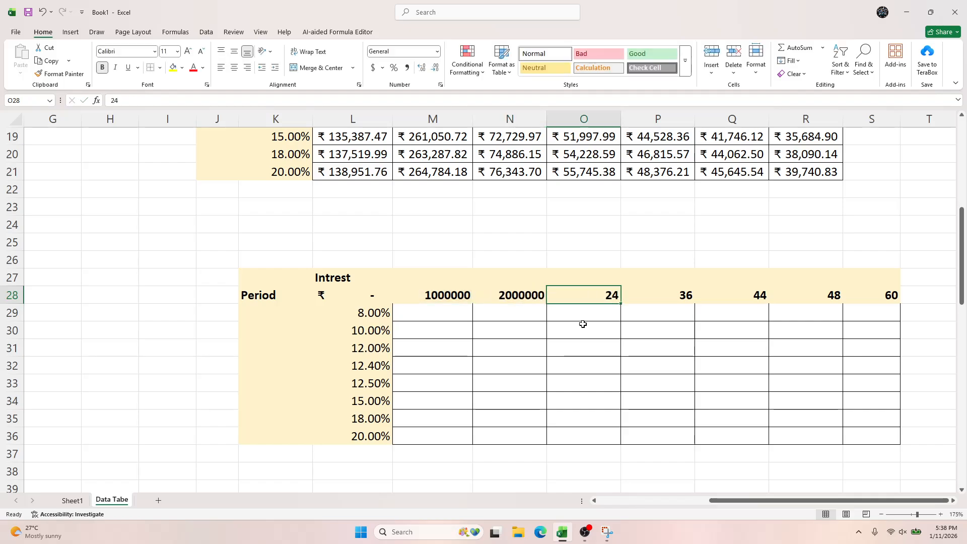
click(504, 302)
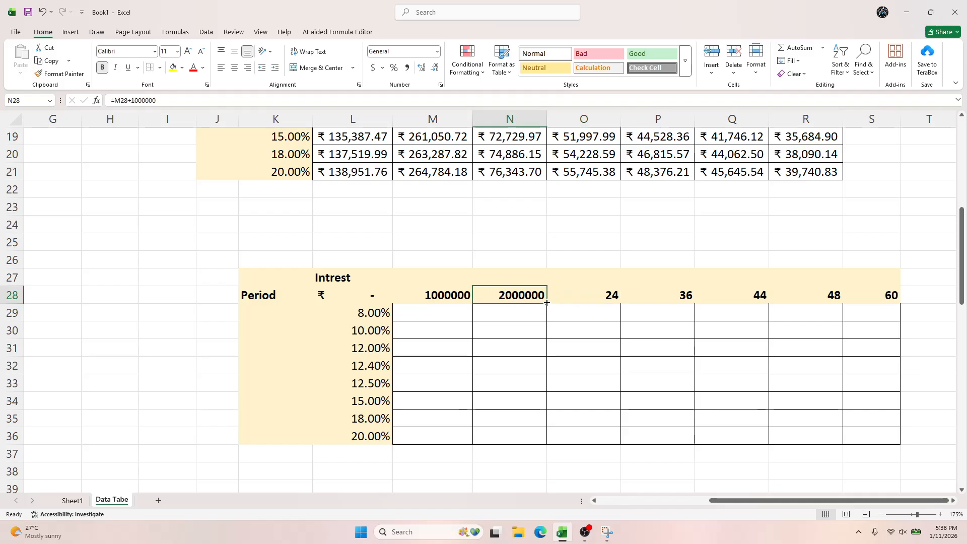
drag(547, 302, 889, 305)
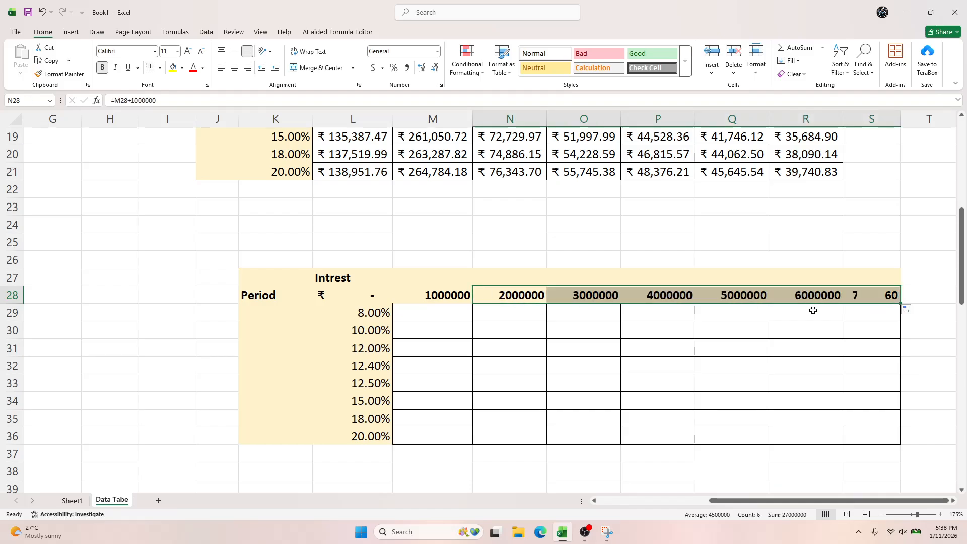
click(723, 302)
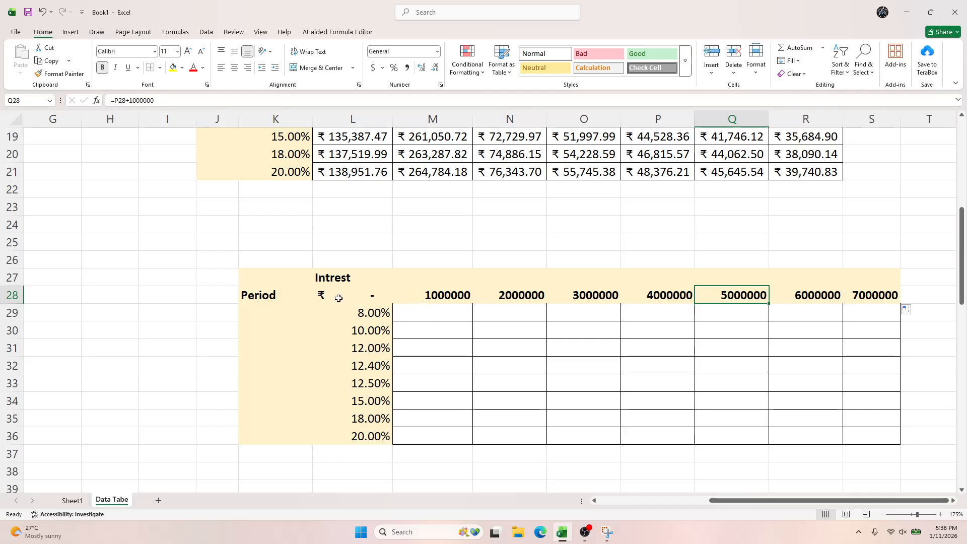
Step: Change the label in K28 of the copied table to AMT
click(264, 298)
double_click(264, 298)
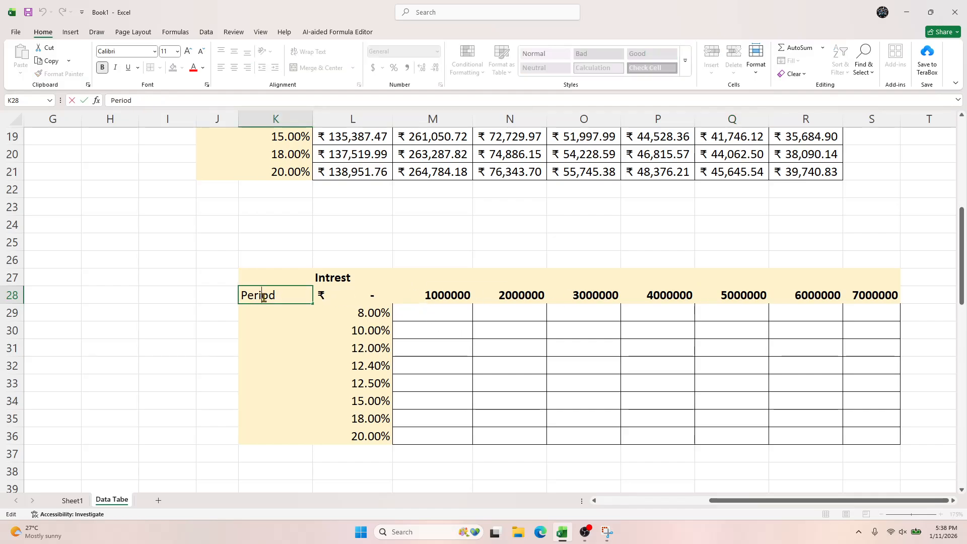
key(ctrl+a)
text(AM)
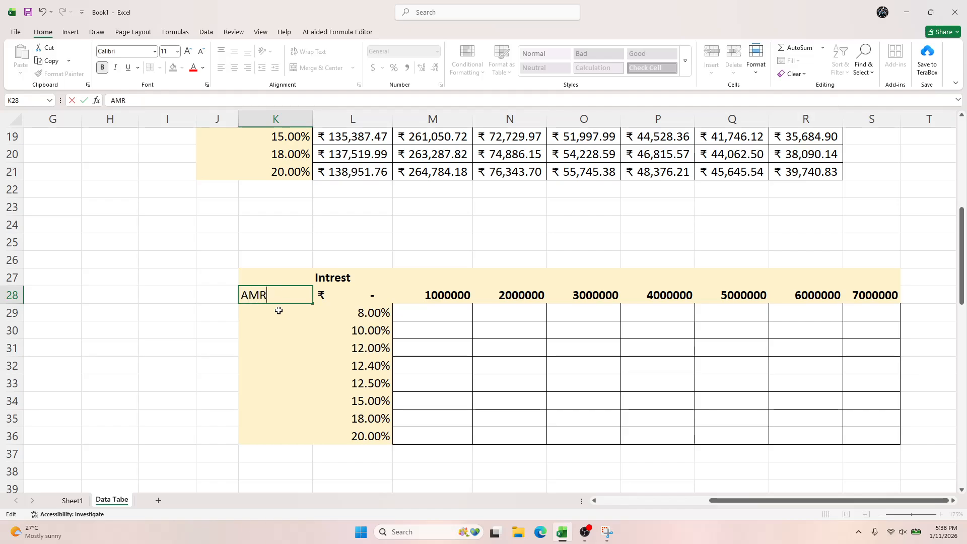
key(Tab)
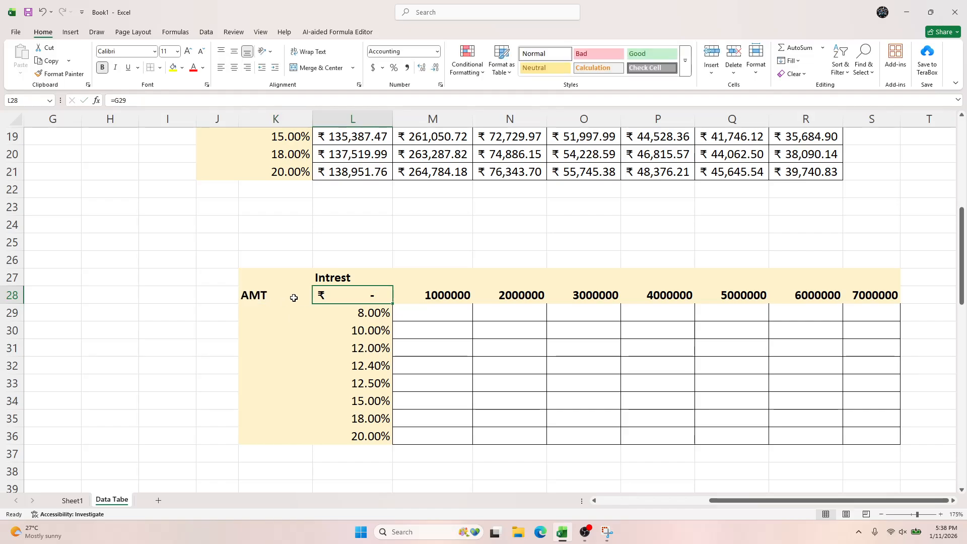
Step: Replace the formula in the copied table's corner cell L28 with =F10, linking it to the car loan's period
scroll(368, 295, up, 2)
scroll(369, 295, down, 4)
scroll(370, 297, up, 3)
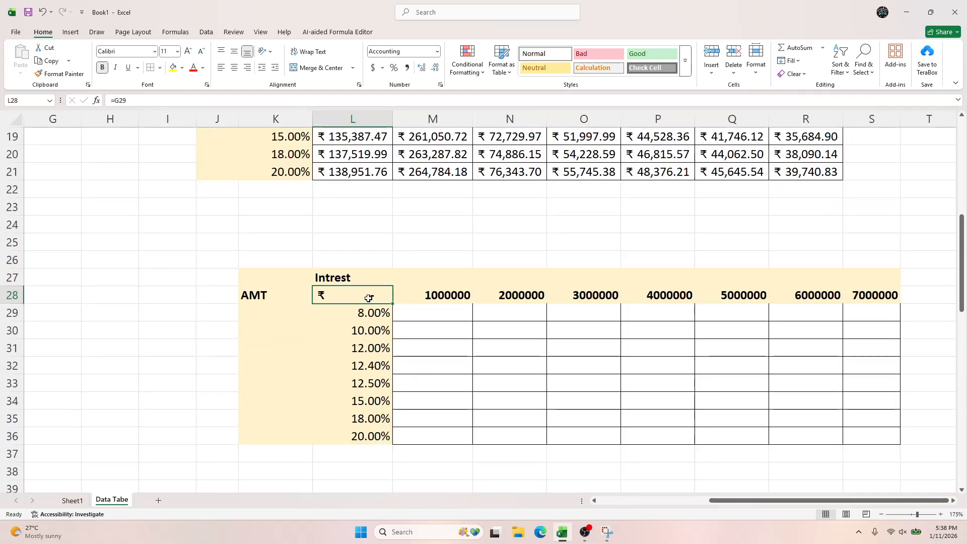
scroll(370, 306, up, 2)
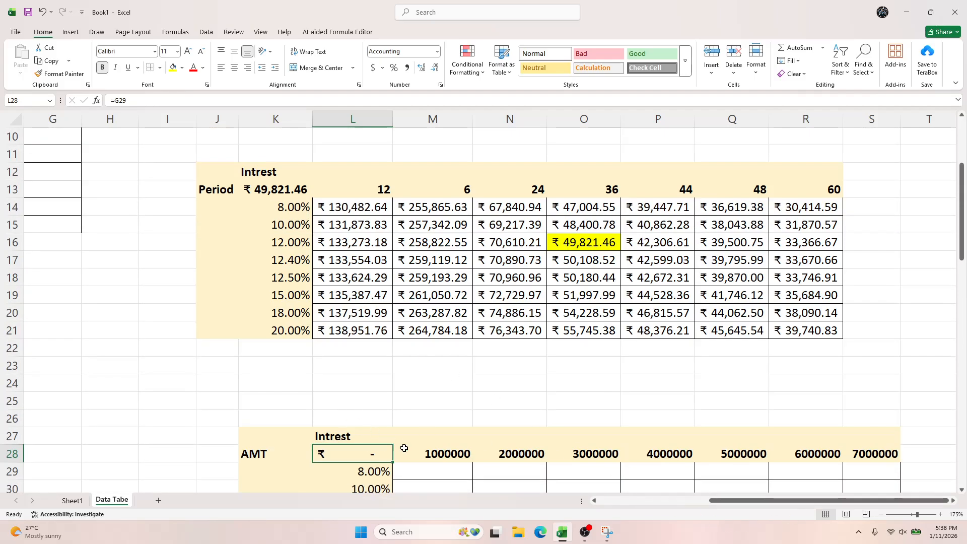
scroll(403, 446, down, 2)
drag(829, 501, 757, 502)
scroll(578, 418, up, 5)
scroll(629, 461, down, 5)
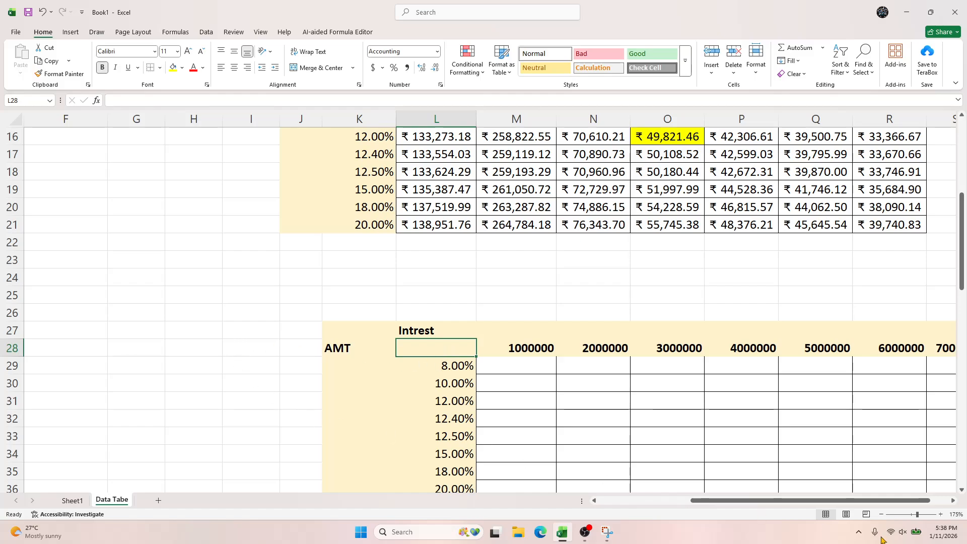
drag(782, 502, 650, 501)
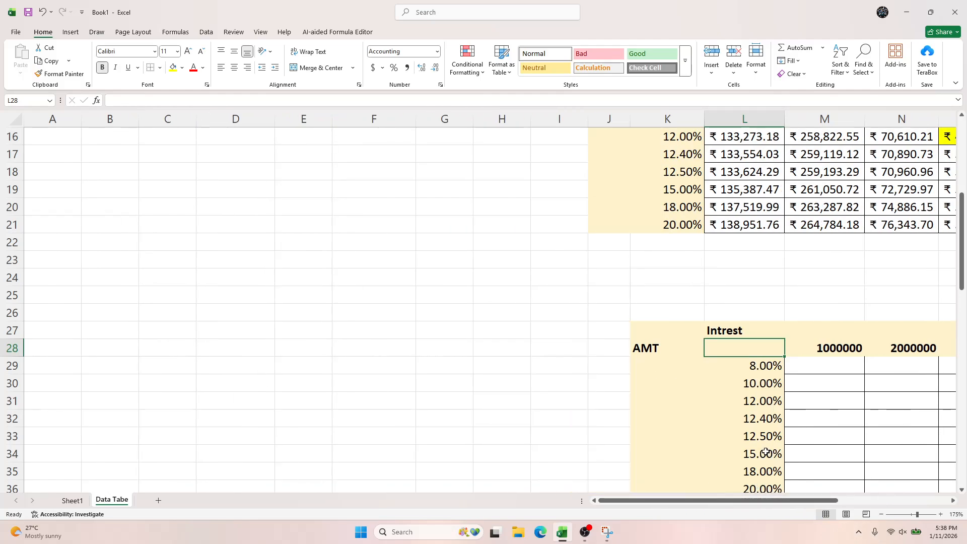
text(=)
scroll(383, 381, up, 5)
click(401, 294)
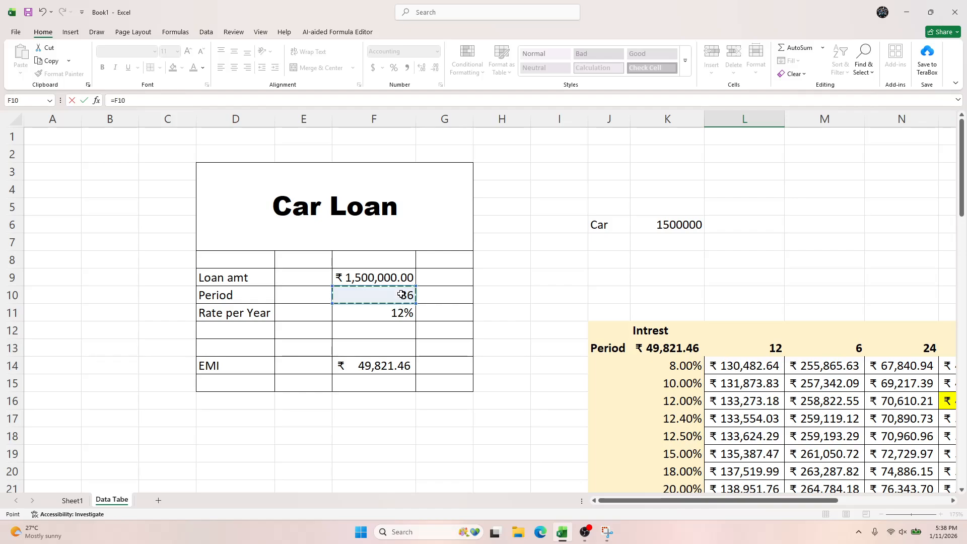
scroll(602, 462, down, 5)
key(Return)
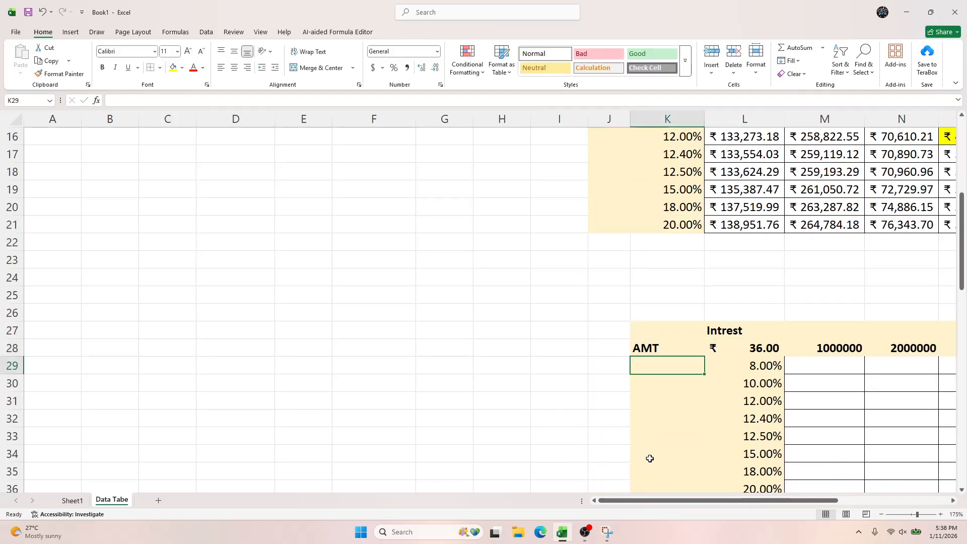
Step: Change the cell format of the corner cell L28 to the Number category
click(760, 352)
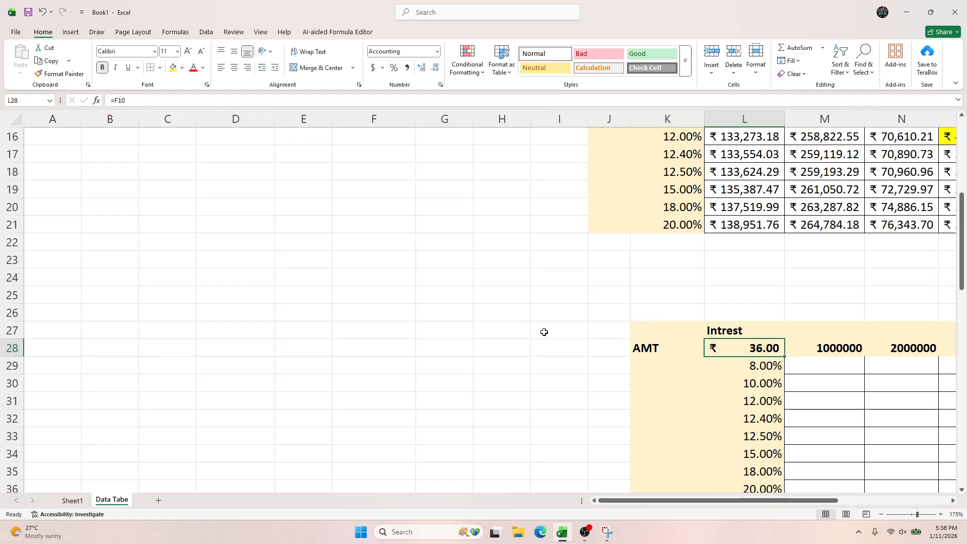
scroll(378, 294, up, 4)
scroll(687, 449, down, 3)
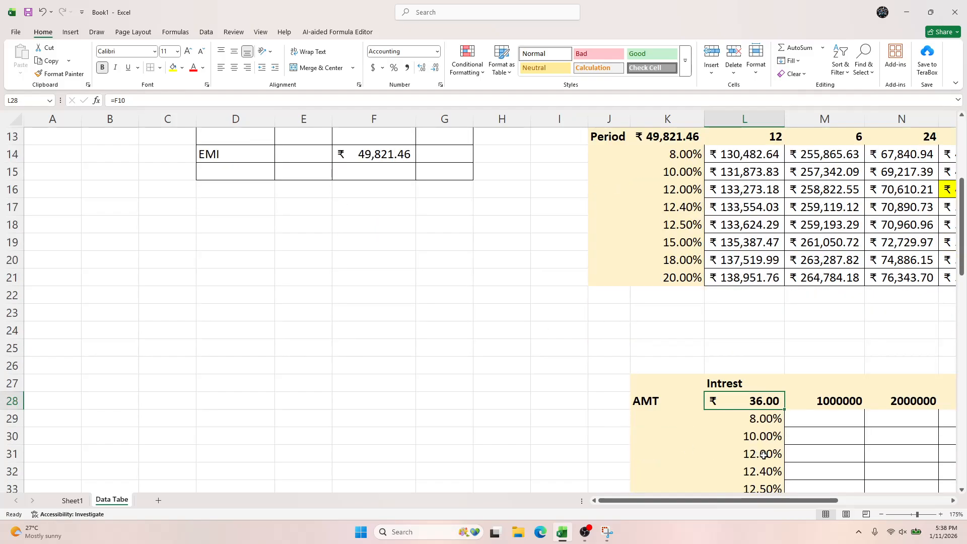
right_click(746, 403)
click(785, 336)
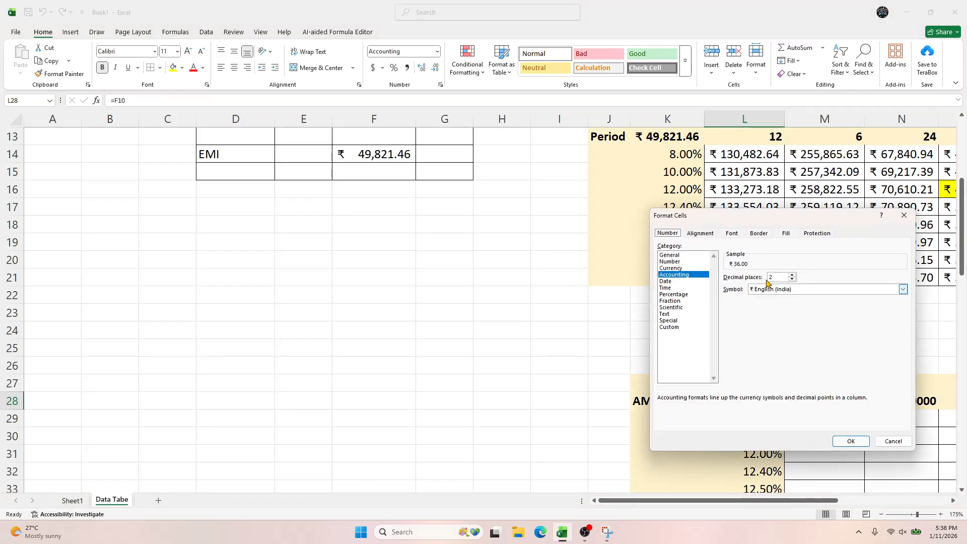
click(675, 268)
click(674, 261)
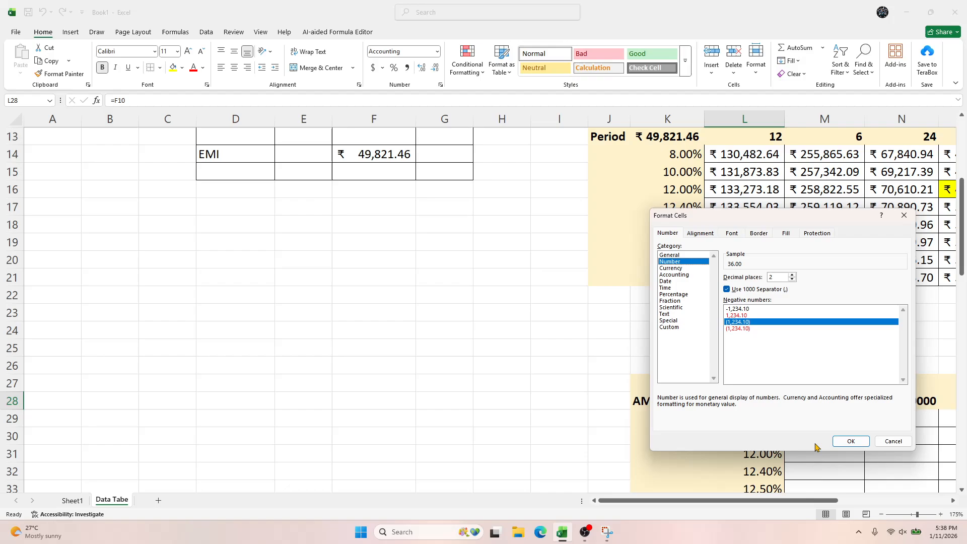
click(852, 442)
Step: Reduce the corner cell L28 to zero decimal places
key(Right)
key(Right)
key(Right)
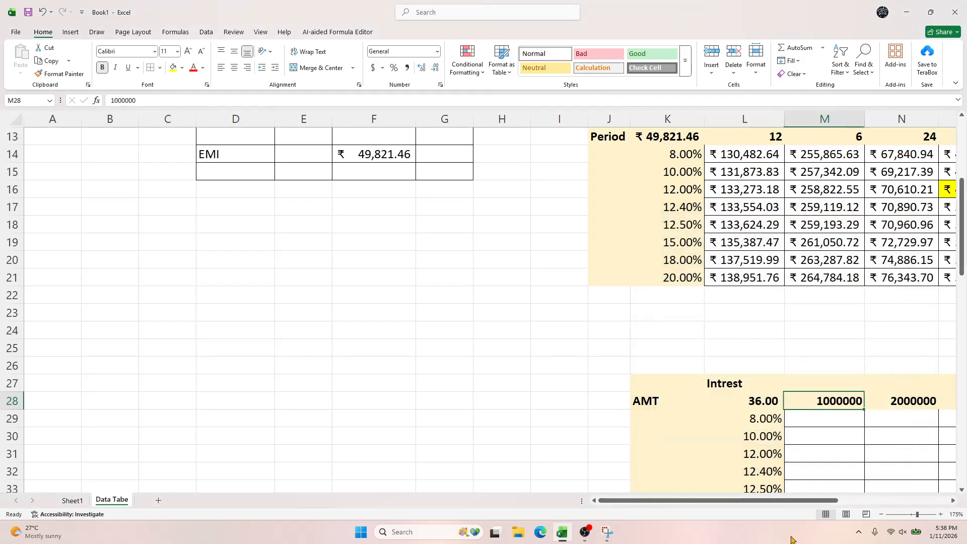
key(Left)
key(Left)
key(Left)
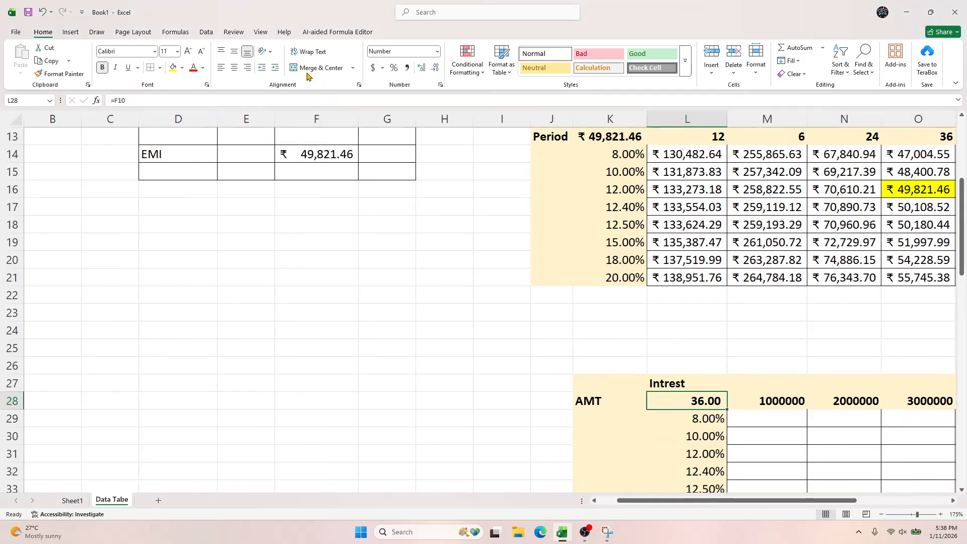
click(434, 68)
click(434, 68)
click(844, 486)
Step: Start a what-if Data Table for the second table's range L28:S36
key(Right)
key(Right)
key(Right)
key(Right)
key(Right)
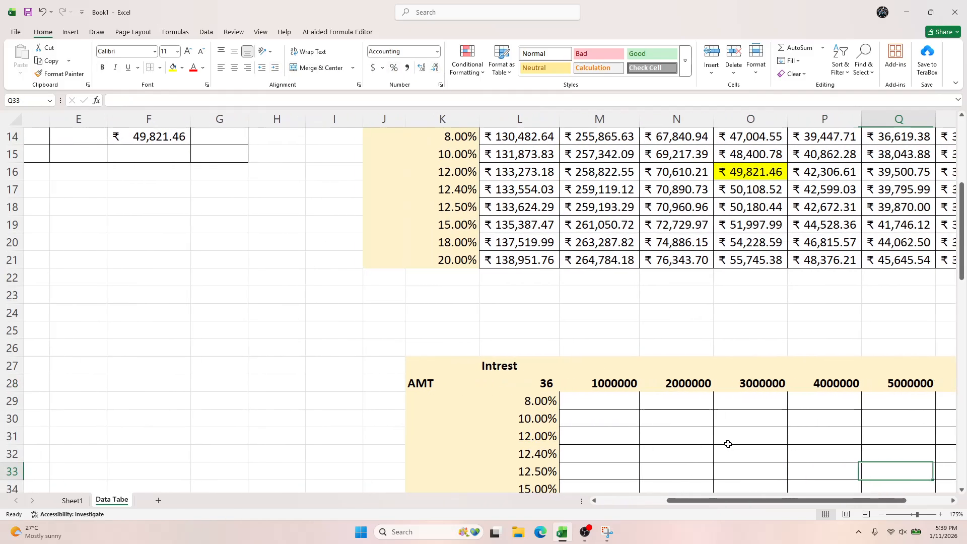
scroll(696, 375, down, 7)
scroll(695, 376, up, 5)
scroll(692, 375, right, 1)
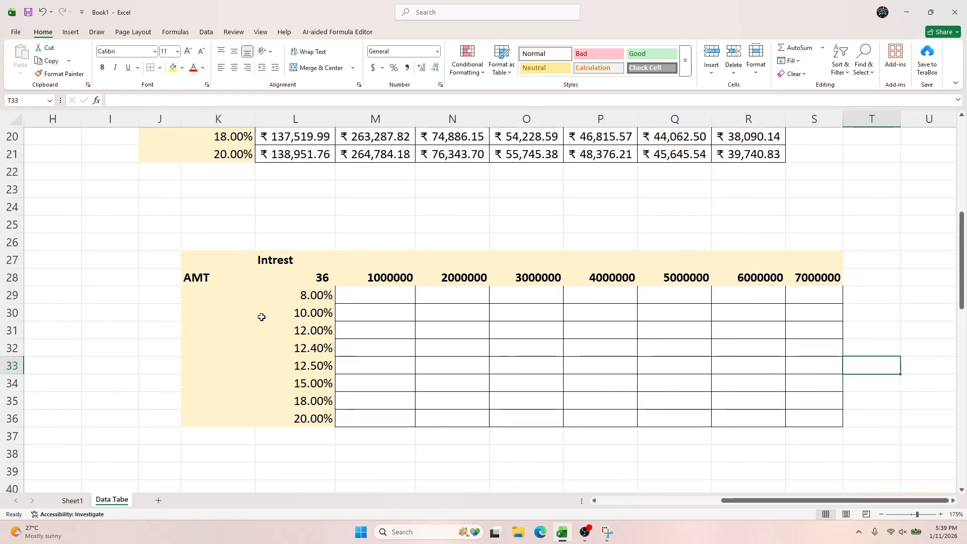
drag(287, 276, 817, 425)
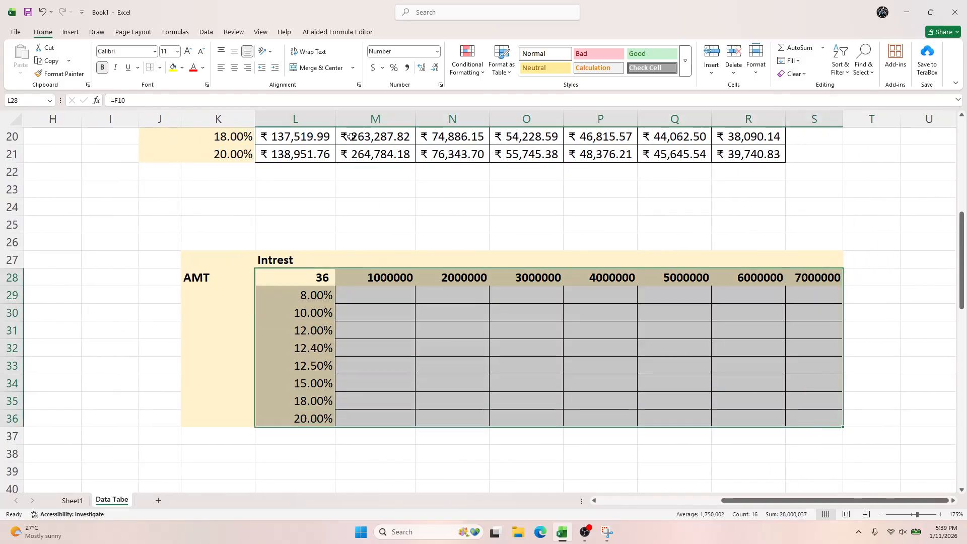
click(210, 30)
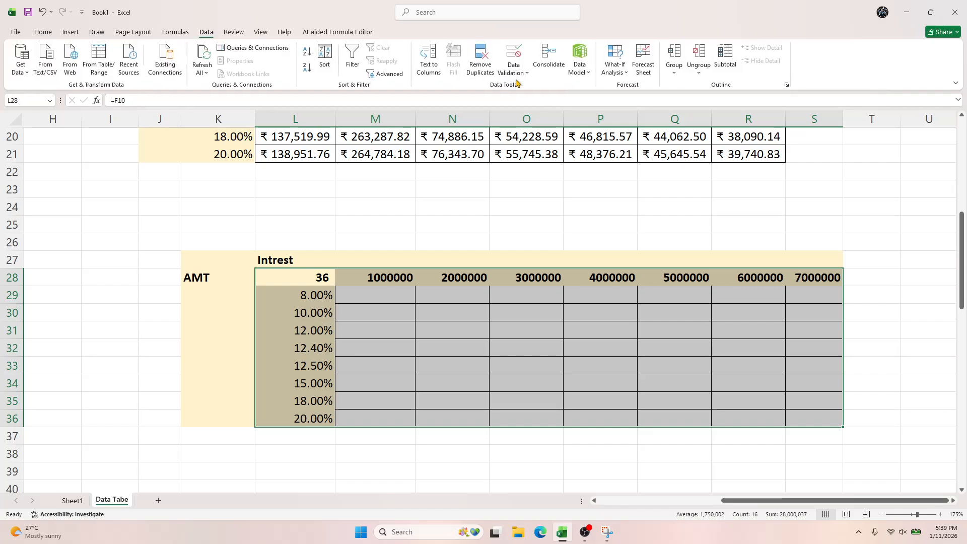
click(614, 65)
click(625, 120)
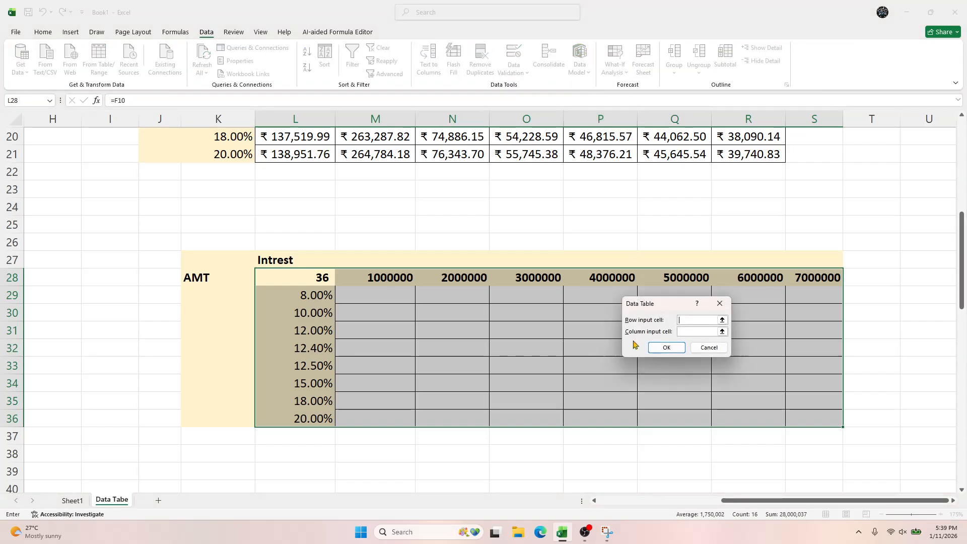
Step: Set the data table's row input cell to the car loan amount in F9
click(683, 332)
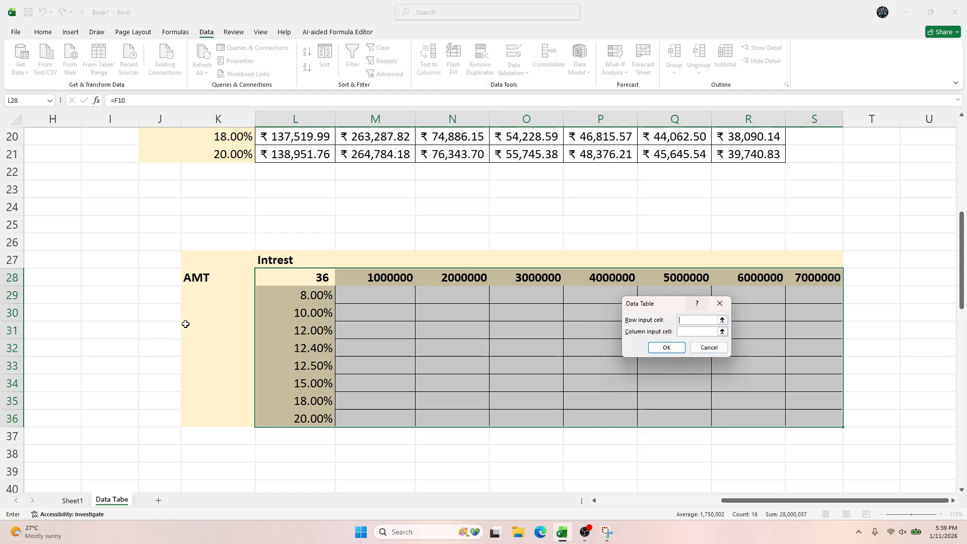
drag(769, 500, 512, 481)
scroll(428, 378, up, 6)
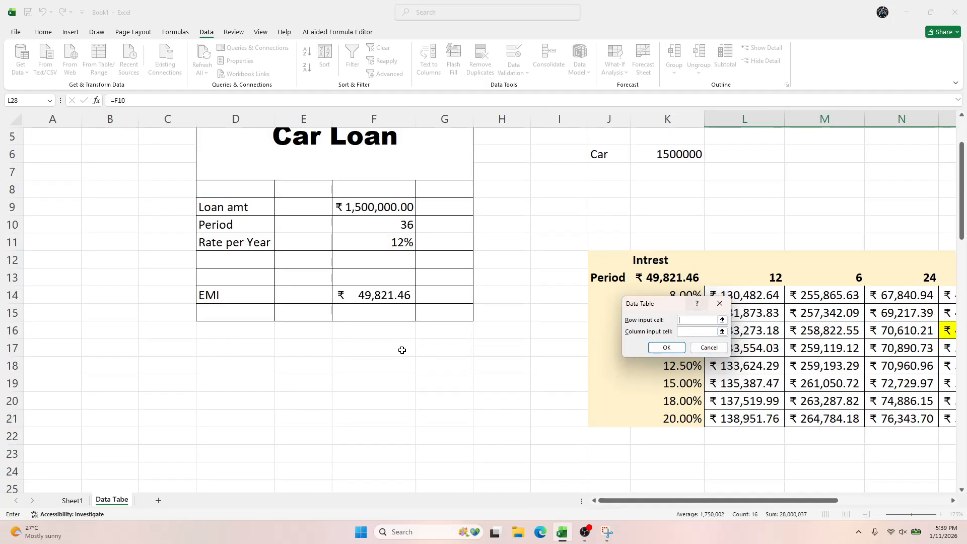
click(379, 285)
scroll(449, 366, down, 5)
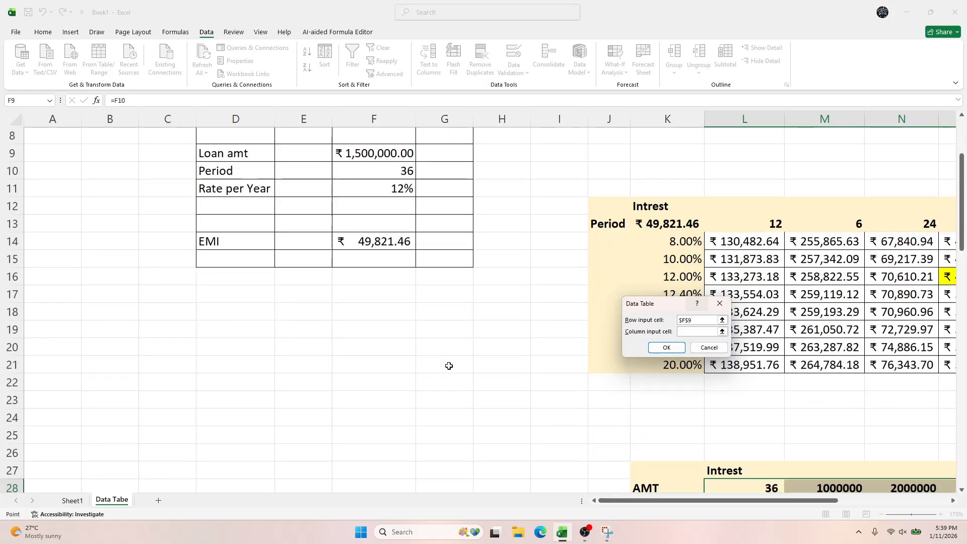
scroll(449, 366, up, 5)
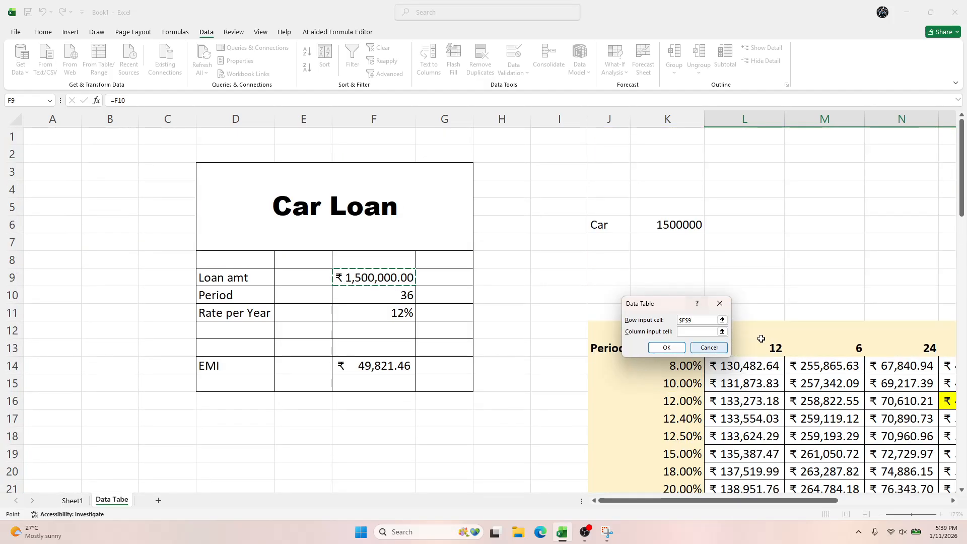
Step: Set the column input cell to the yearly rate in F11 and generate the data table
click(701, 331)
scroll(454, 363, down, 5)
scroll(455, 363, up, 4)
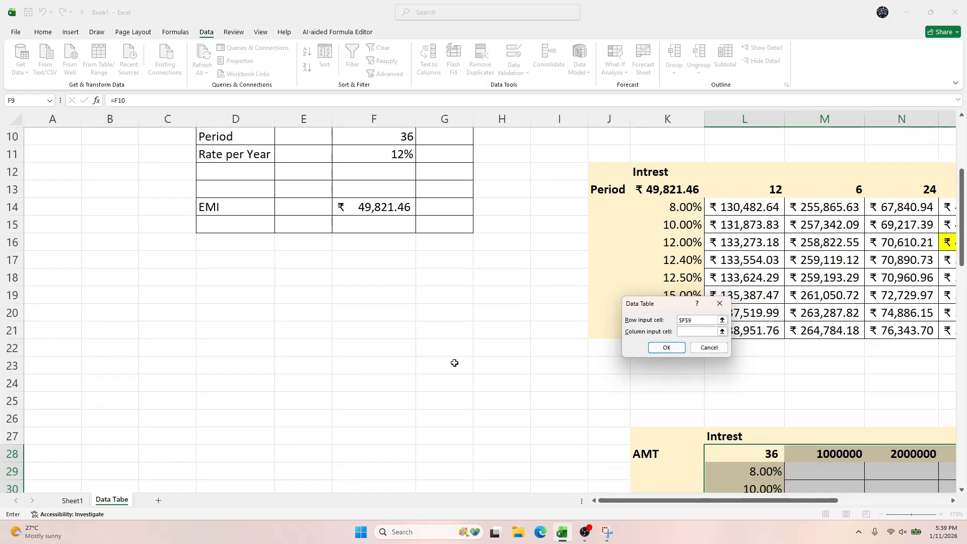
click(396, 262)
scroll(454, 378, down, 5)
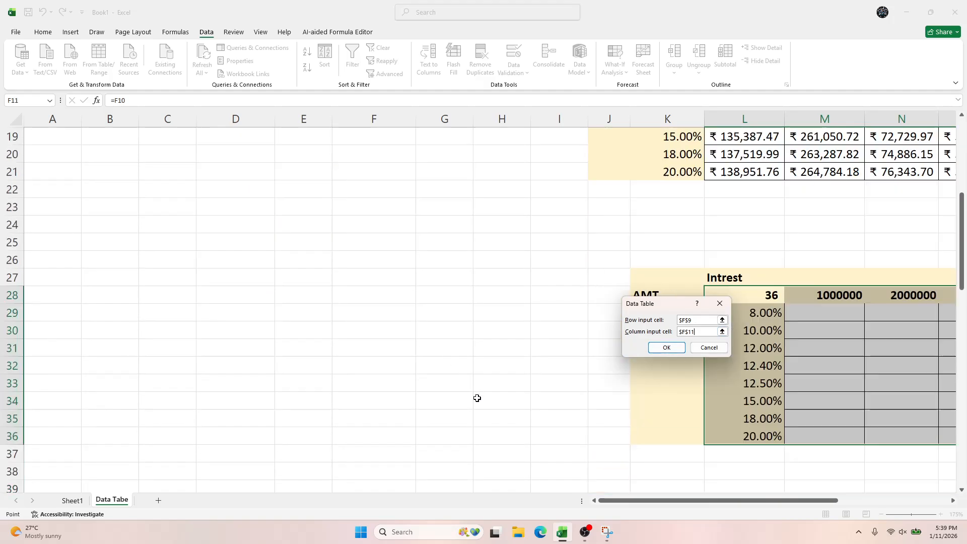
click(666, 347)
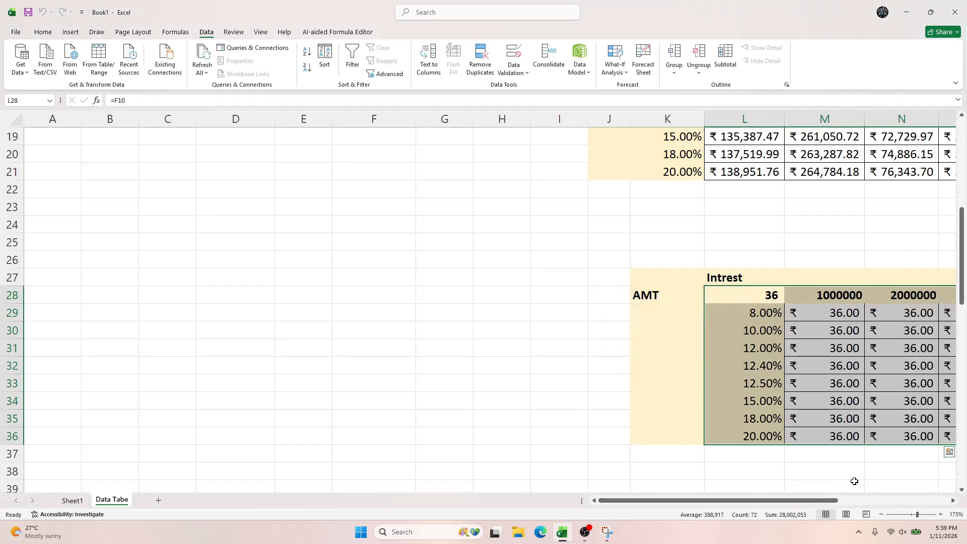
Step: Examine the generated results across all loan amounts and the reference in corner cell L28
drag(836, 500, 947, 500)
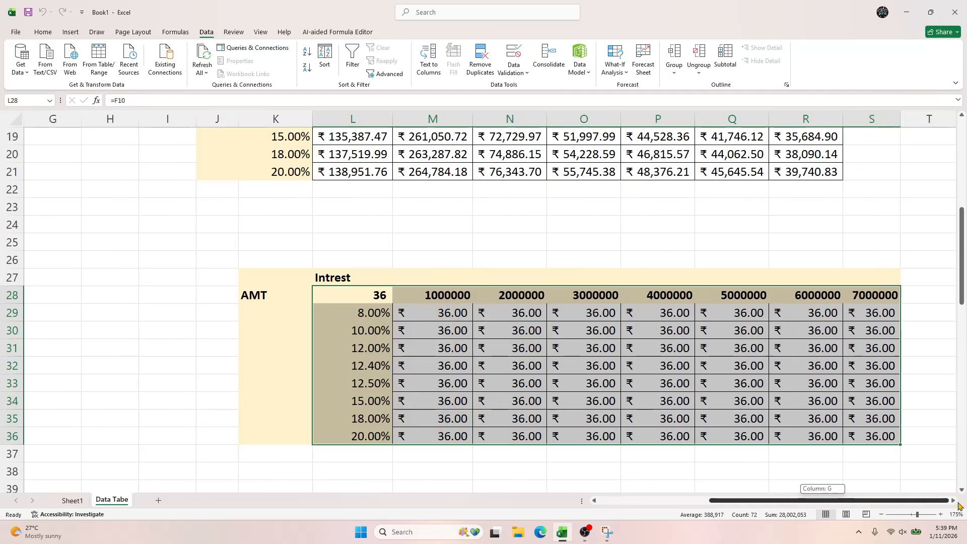
click(424, 351)
scroll(512, 382, up, 2)
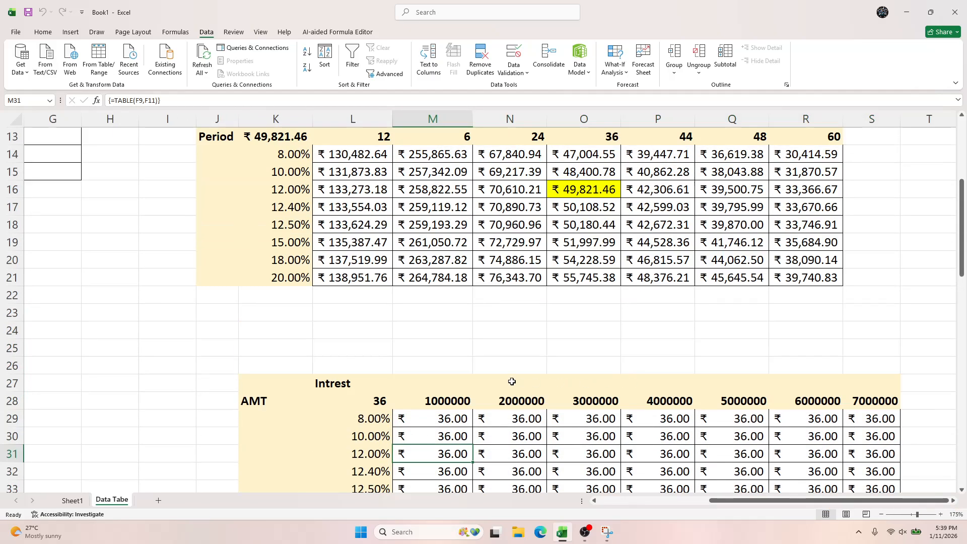
click(359, 403)
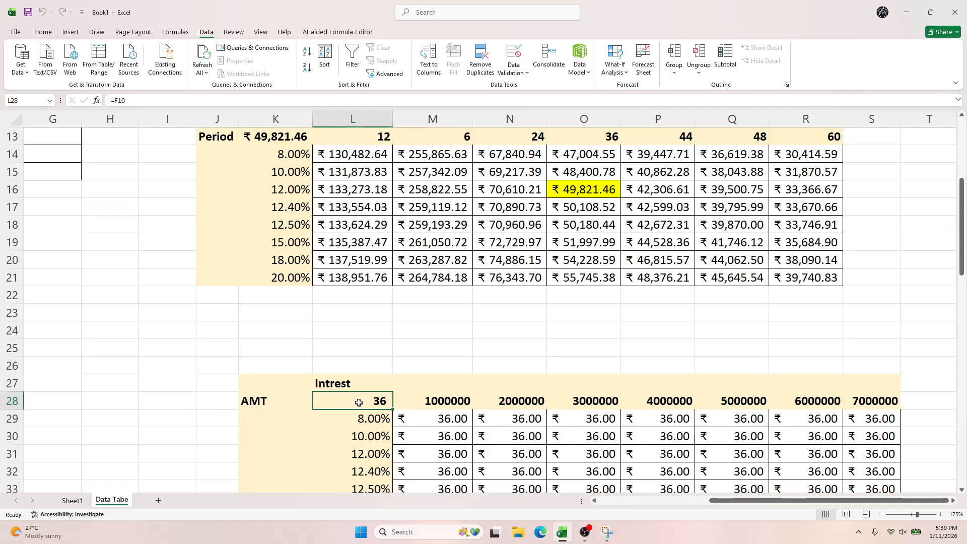
click(296, 364)
key(Left)
key(Left)
key(Left)
key(Left)
key(Left)
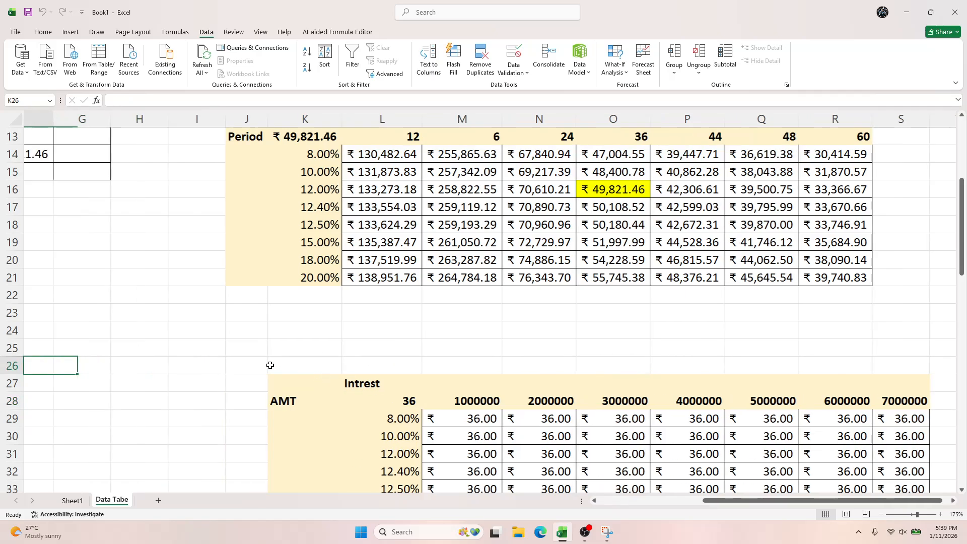
Step: Replace the formula in corner cell L28 with =F14, linking it to the car loan's EMI
click(458, 407)
scroll(141, 357, up, 1)
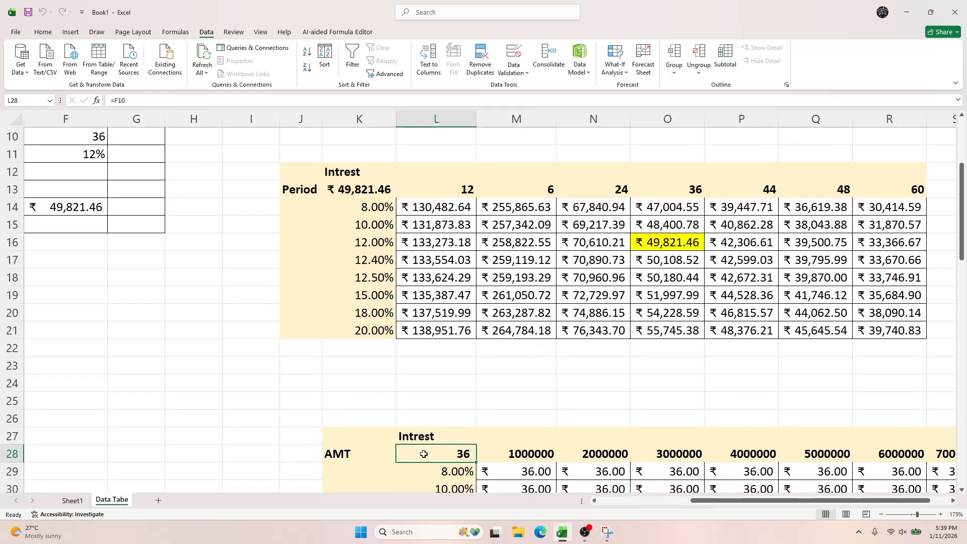
text(=)
click(83, 207)
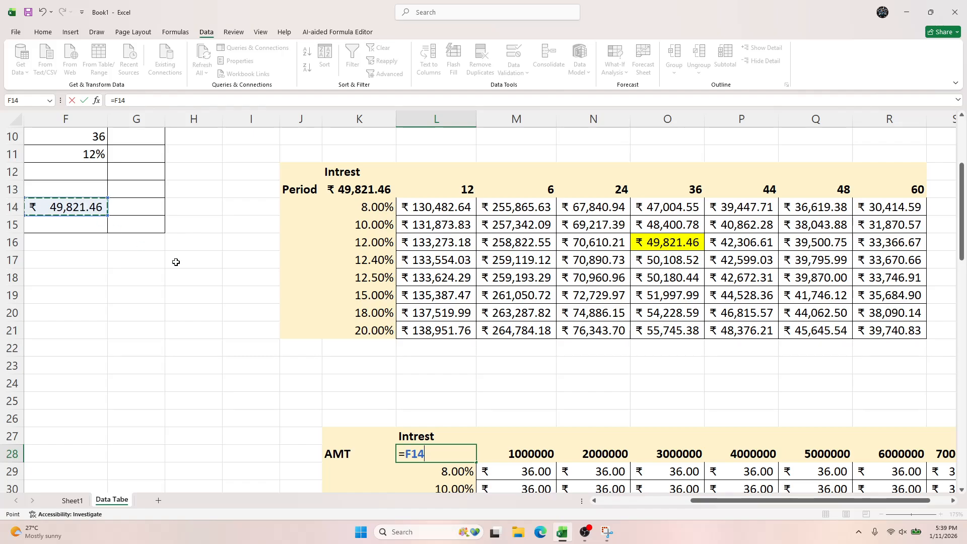
key(Return)
scroll(338, 352, down, 4)
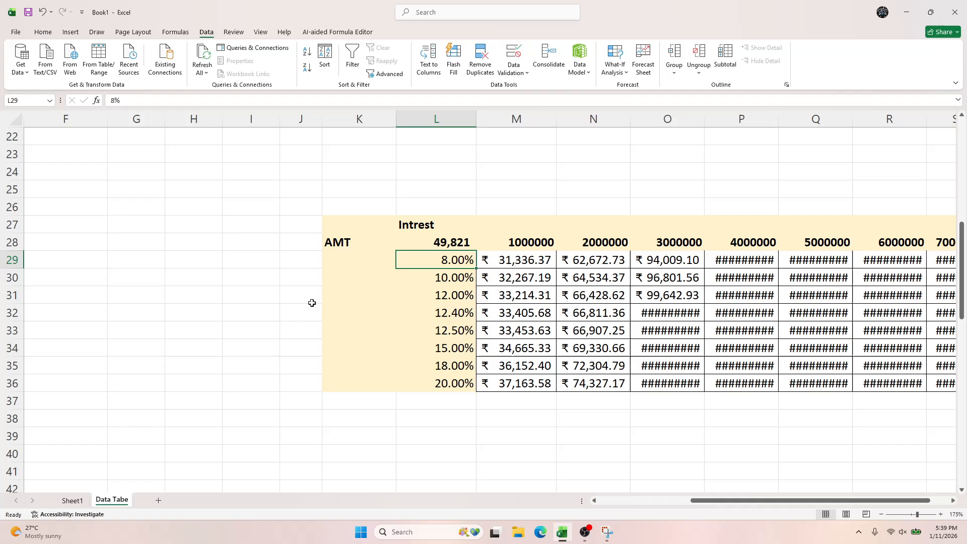
Step: Check the loan period's formula in F10 and look through the second table's recalculated payments for every loan amount
scroll(520, 301, up, 7)
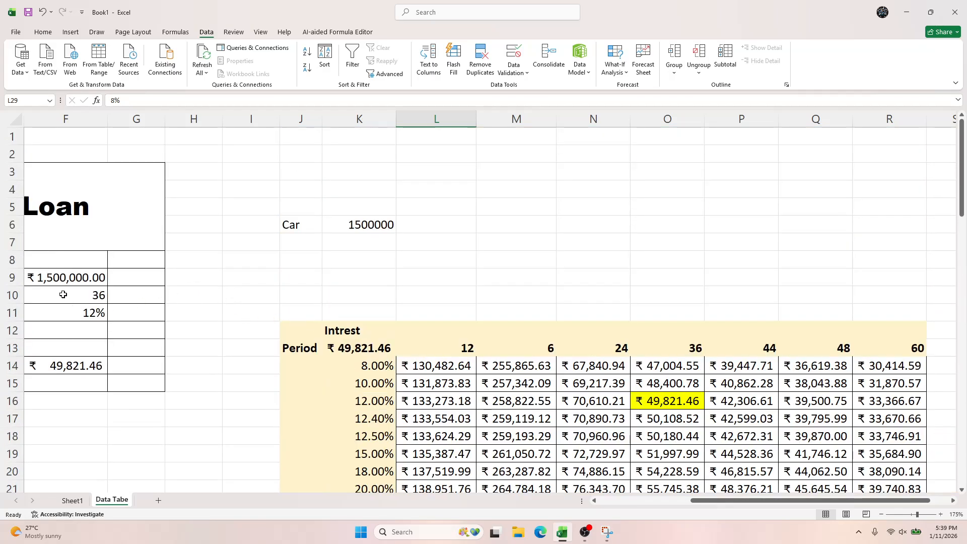
click(63, 295)
double_click(63, 295)
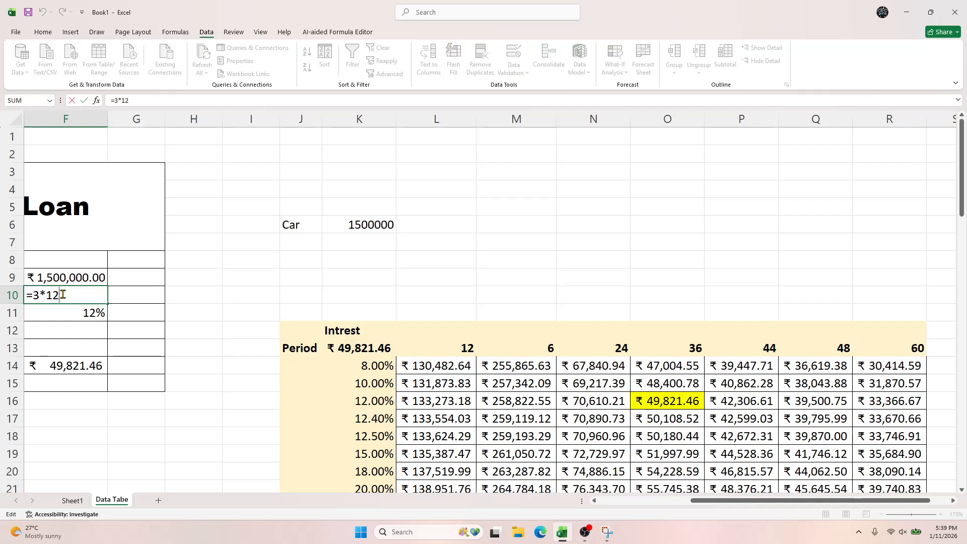
key(Return)
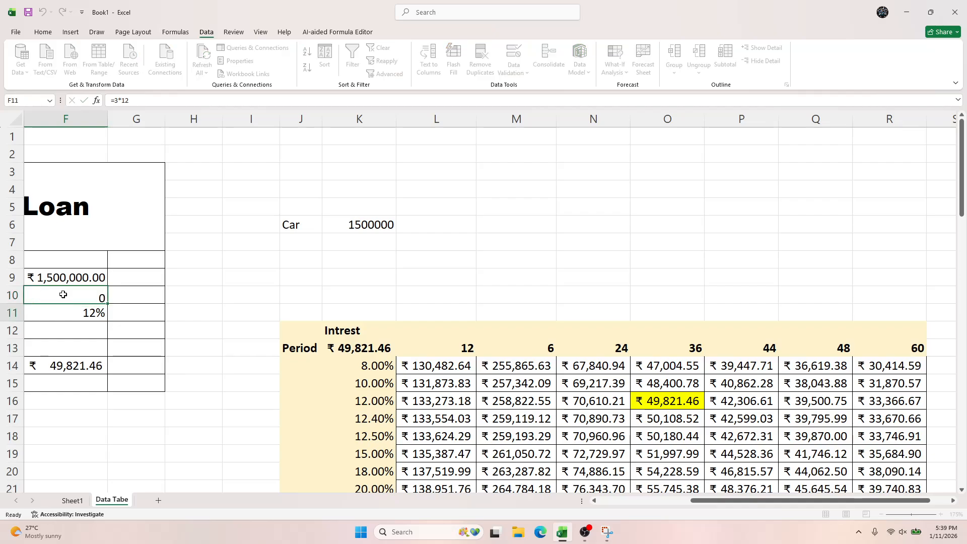
scroll(312, 360, down, 5)
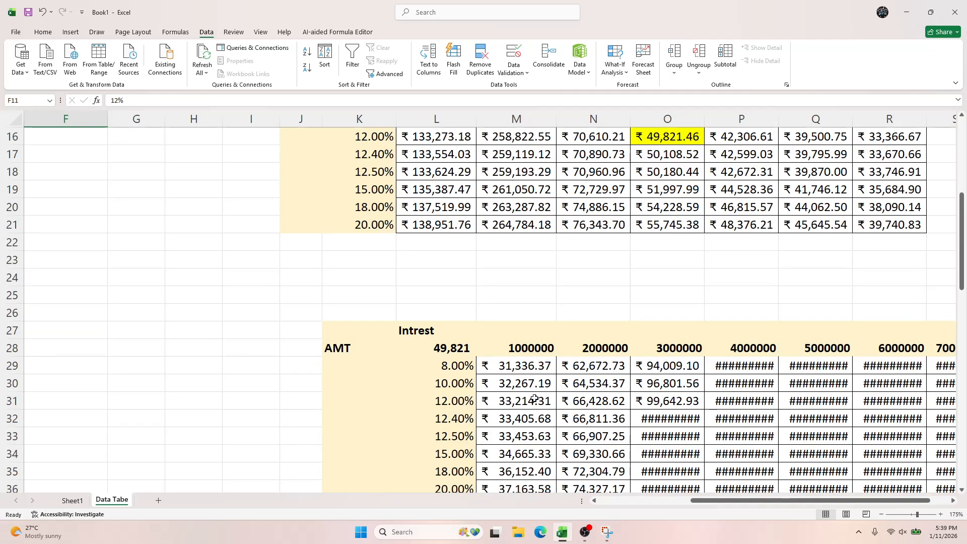
scroll(535, 399, down, 3)
click(569, 332)
key(Down)
key(Down)
key(Down)
click(616, 270)
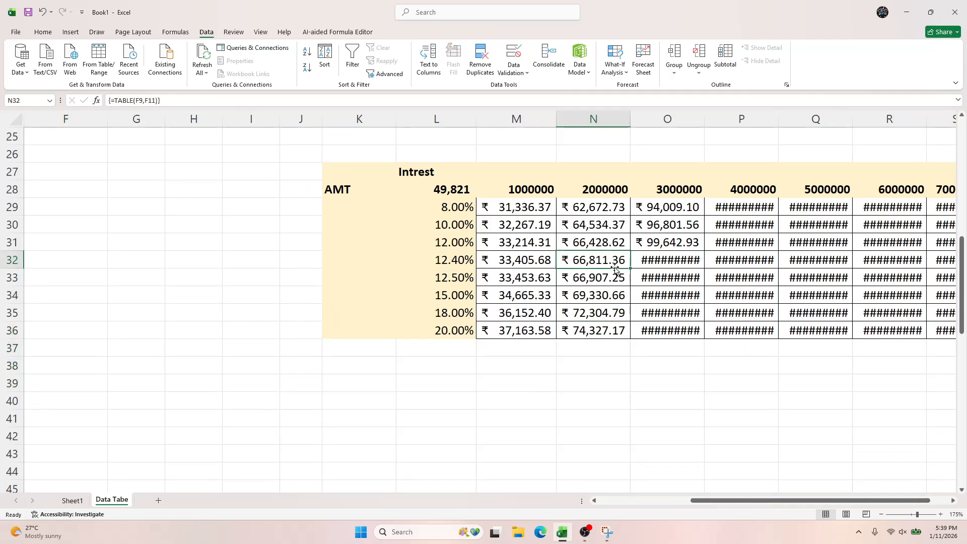
key(Right)
key(Right)
key(Right)
key(Right)
key(Right)
key(Right)
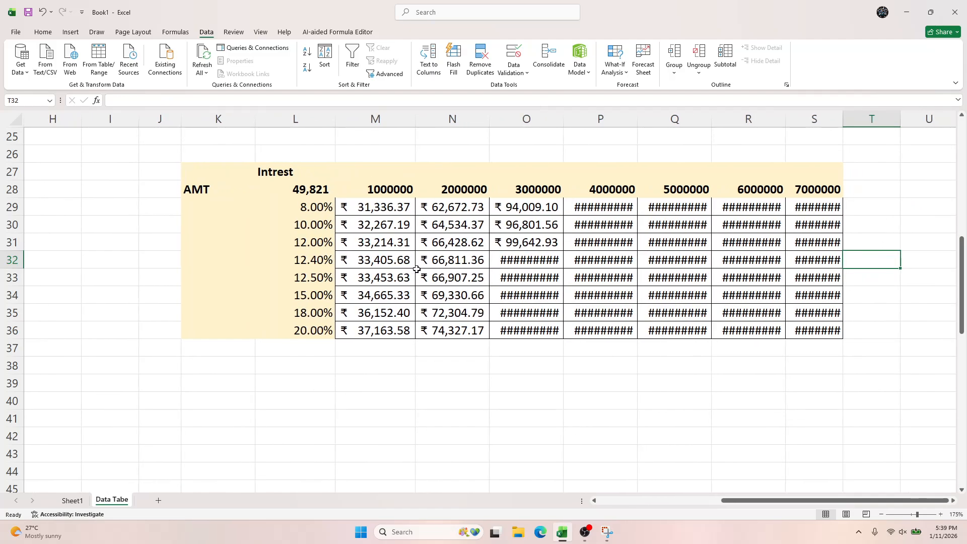
drag(290, 189, 800, 327)
click(800, 327)
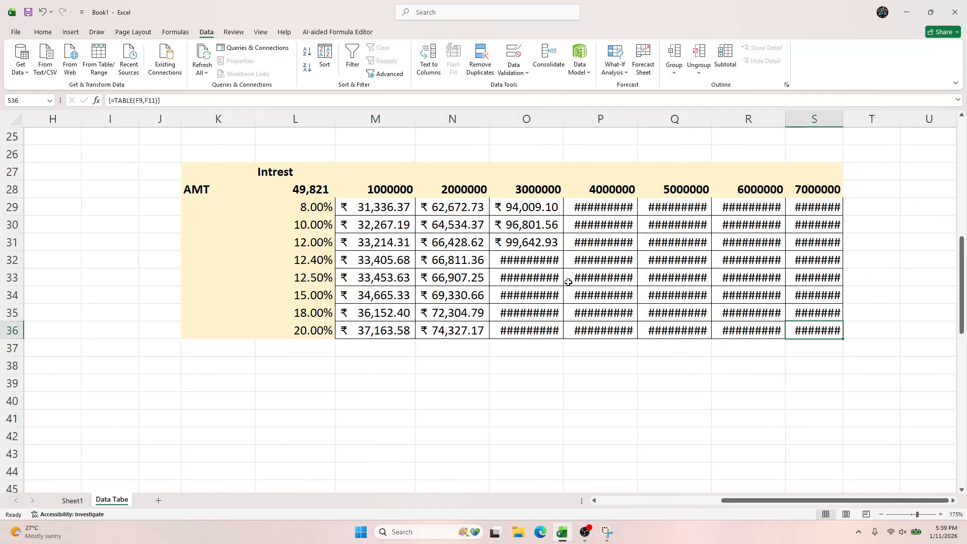
click(382, 209)
drag(382, 209, 827, 331)
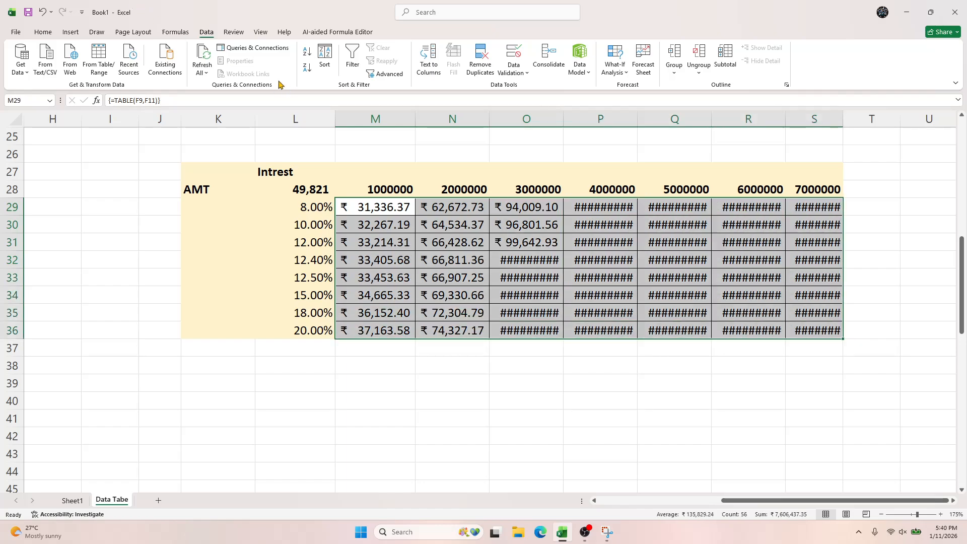
right_click(540, 220)
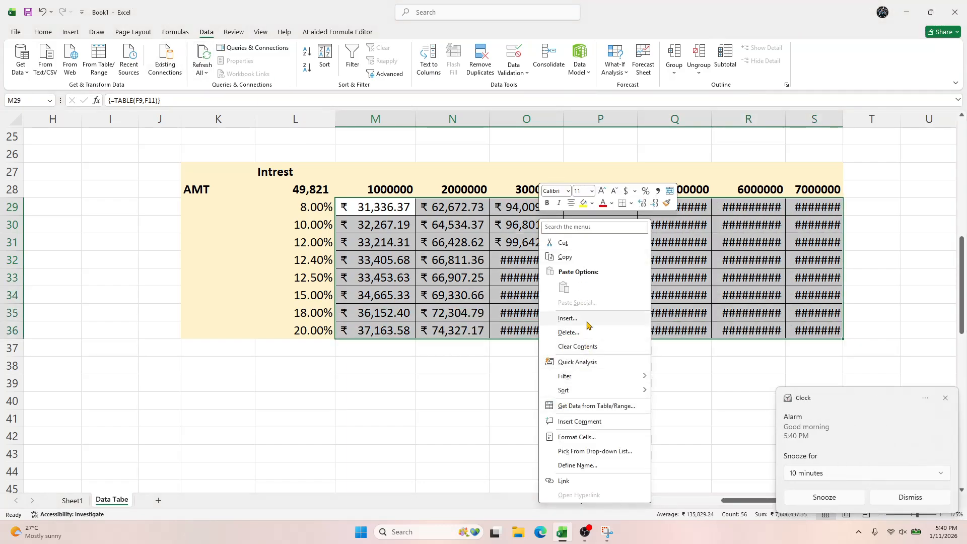
Step: Dismiss the clock alarm notification and set the number format of cells M29:S37 to General
click(912, 497)
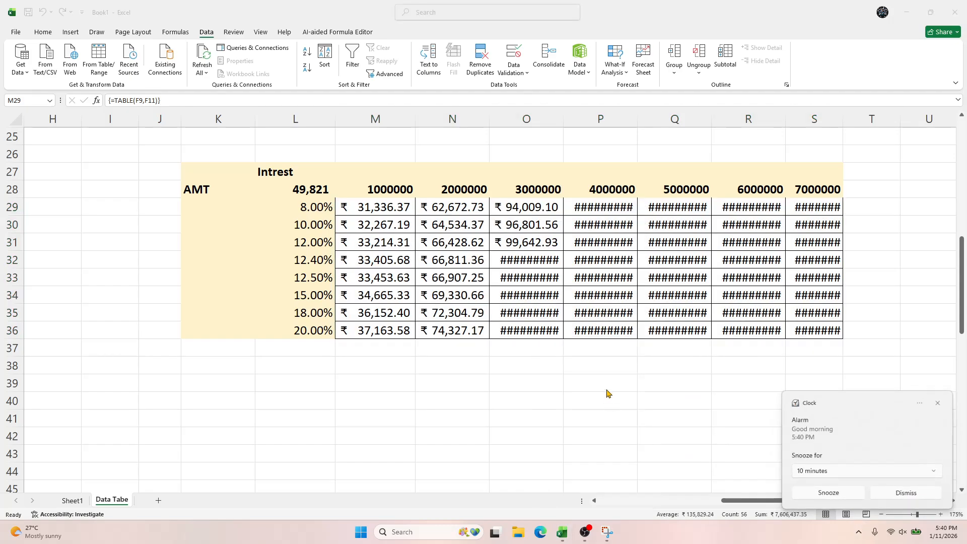
click(398, 224)
drag(387, 216, 675, 325)
click(546, 283)
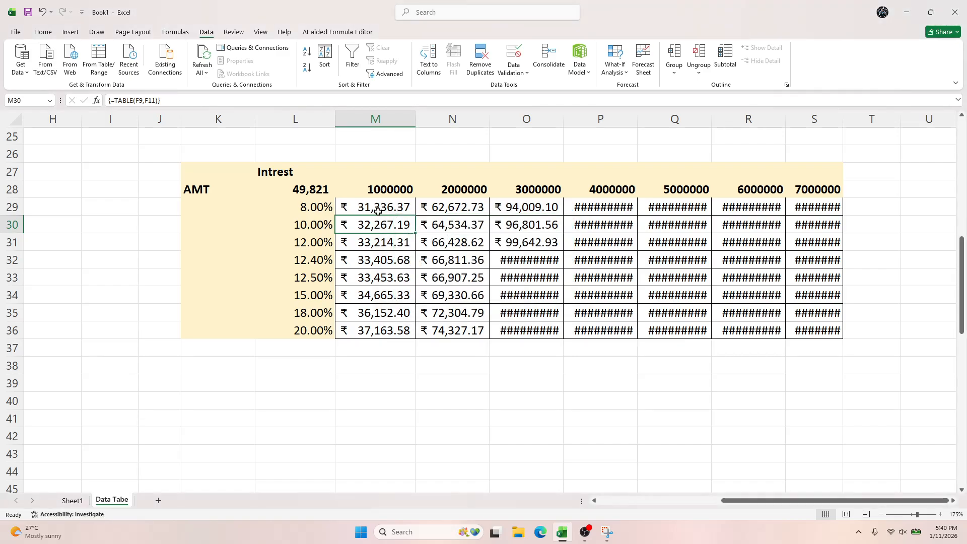
drag(382, 207, 809, 343)
right_click(604, 233)
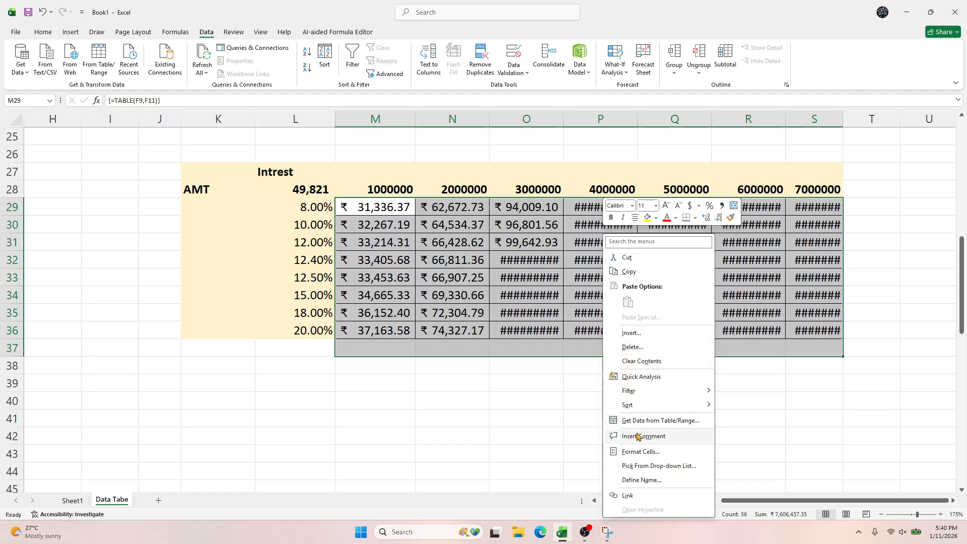
click(670, 452)
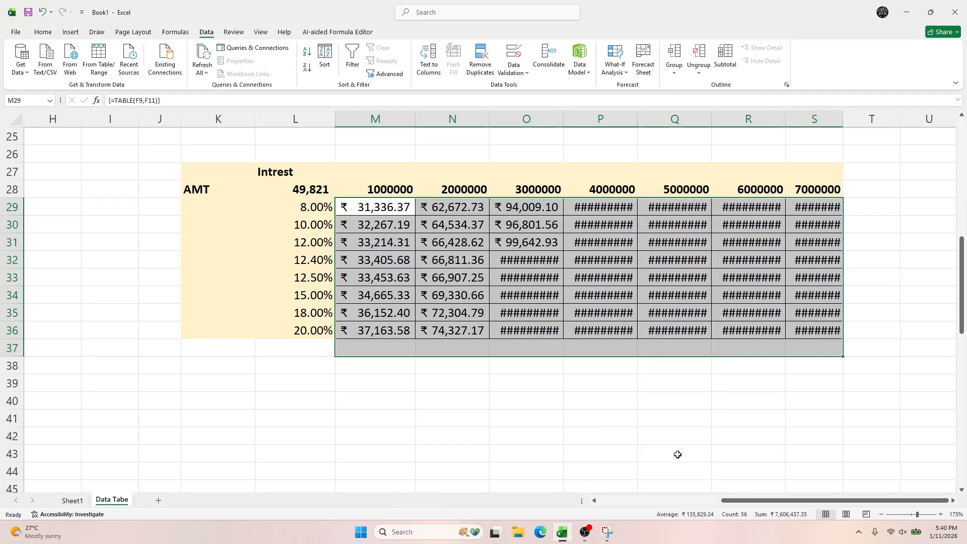
click(539, 320)
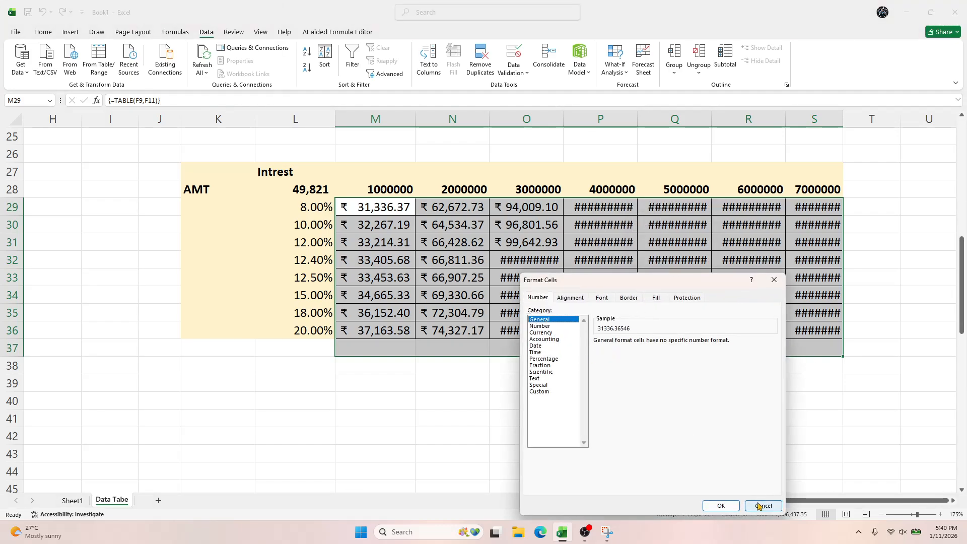
click(721, 505)
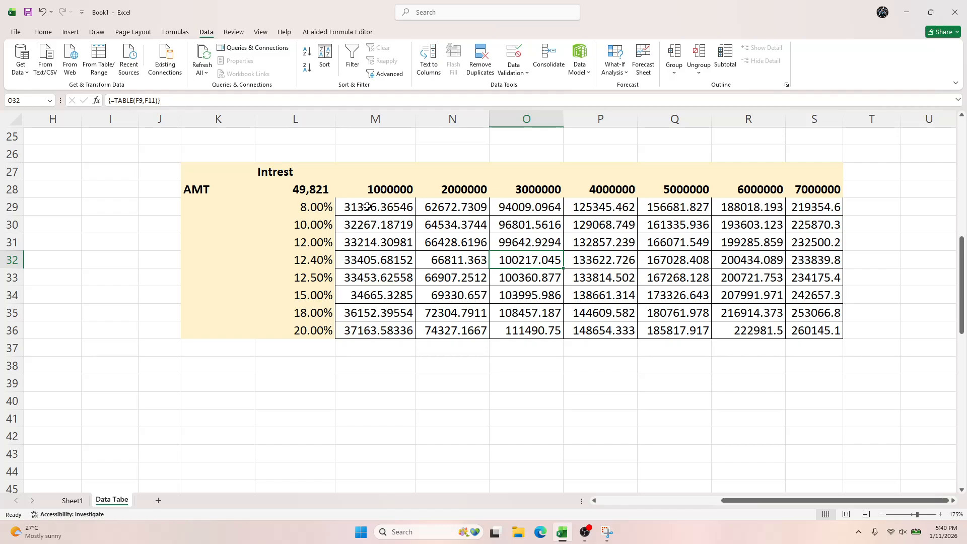
Step: Clear the calculated results from M29:S36 in the second table
drag(367, 207, 816, 330)
key(Delete)
click(444, 282)
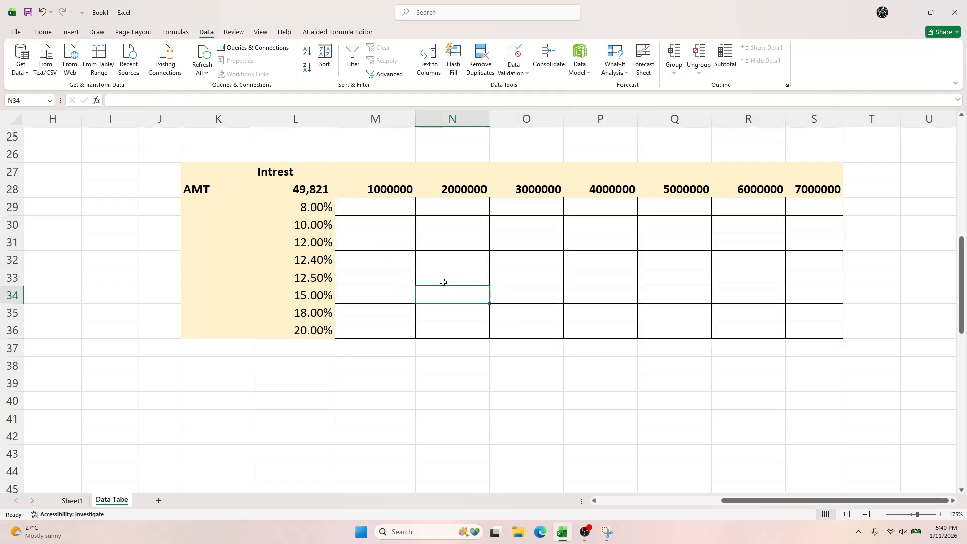
Step: Clear the linked EMI formula from corner cell L28 of the second table
click(322, 194)
scroll(345, 336, up, 4)
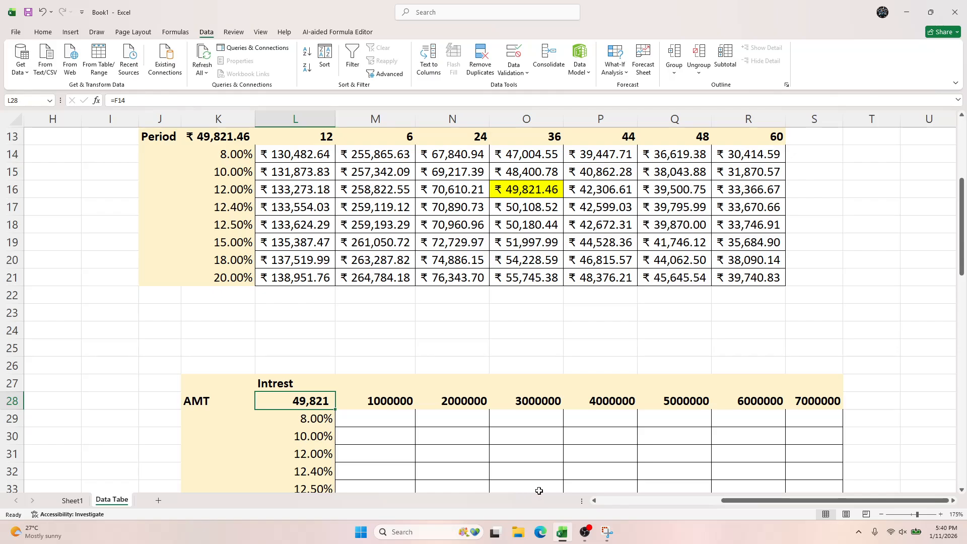
key(Left)
key(Left)
key(Left)
key(Left)
key(Left)
key(Left)
key(Left)
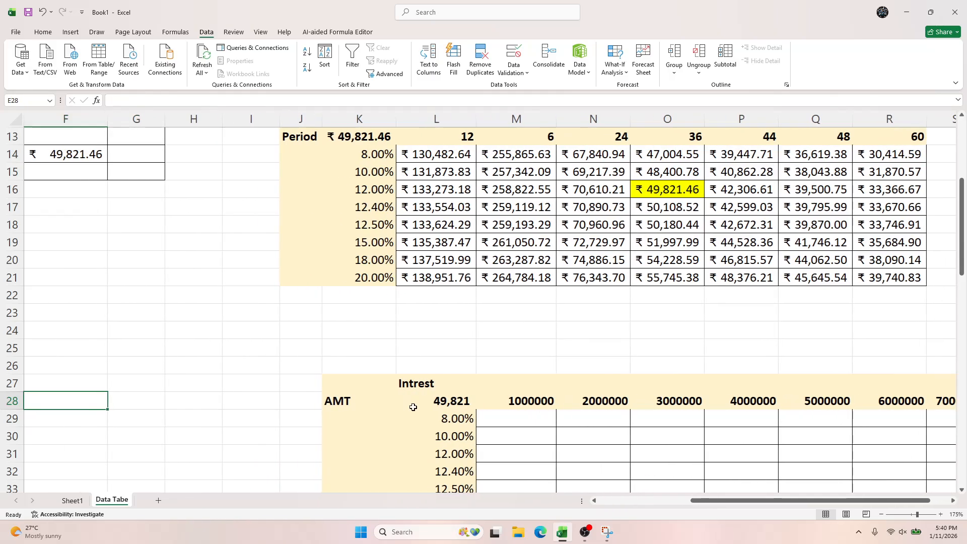
click(514, 388)
click(408, 401)
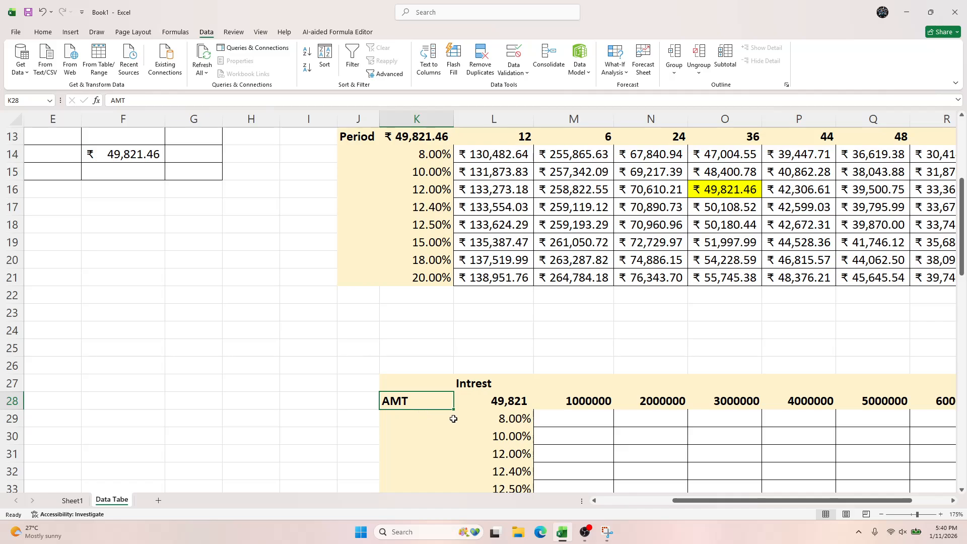
click(522, 398)
key(Delete)
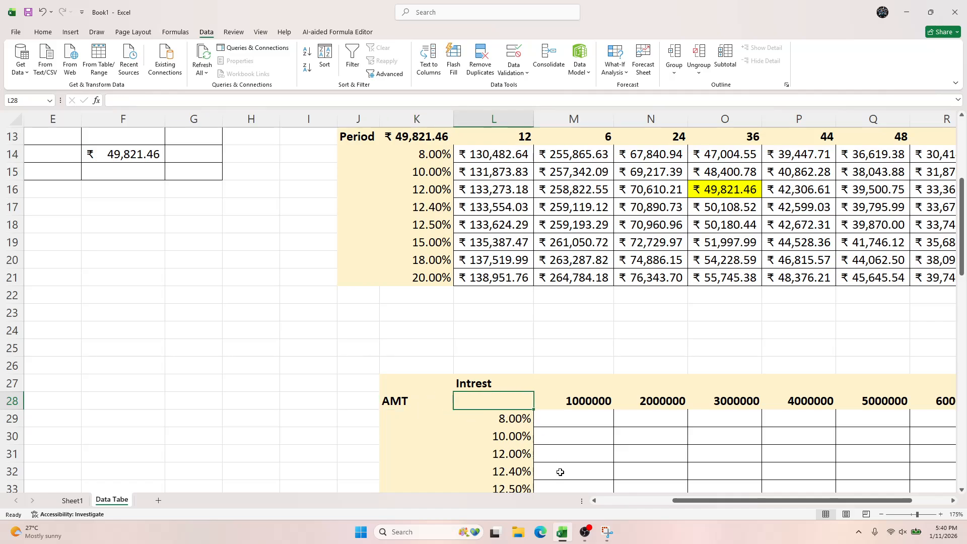
Step: Format the loan amounts in M28:S28 as Currency with the ₹ English (India) symbol
drag(571, 400, 851, 399)
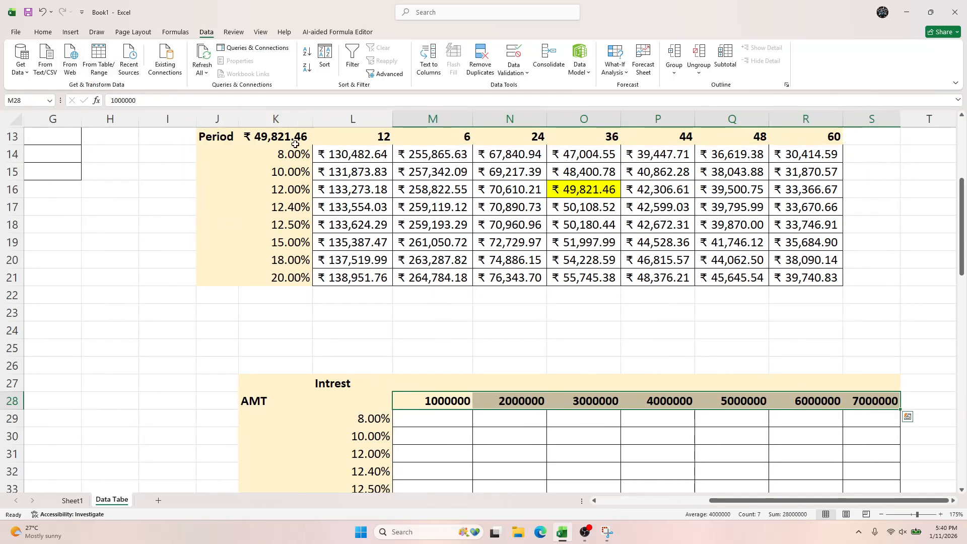
right_click(453, 397)
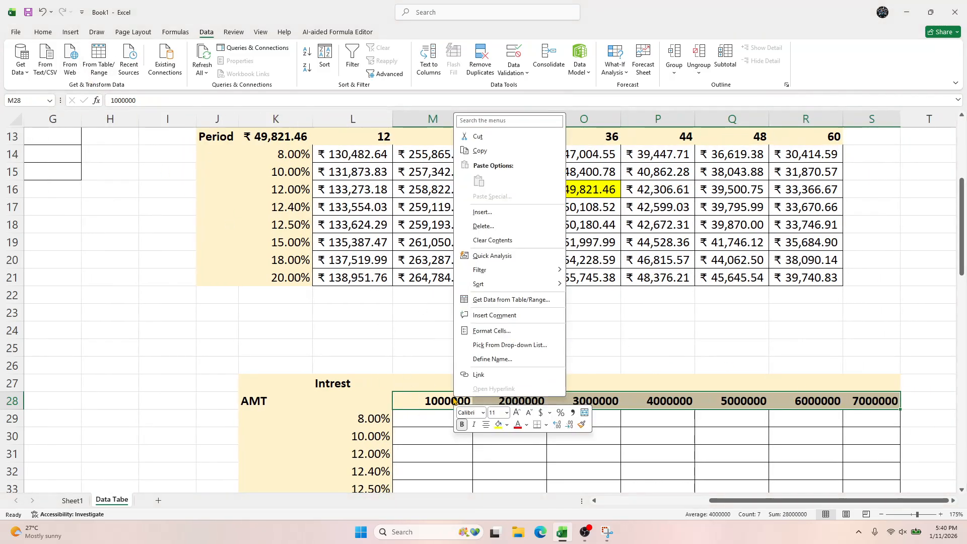
click(499, 331)
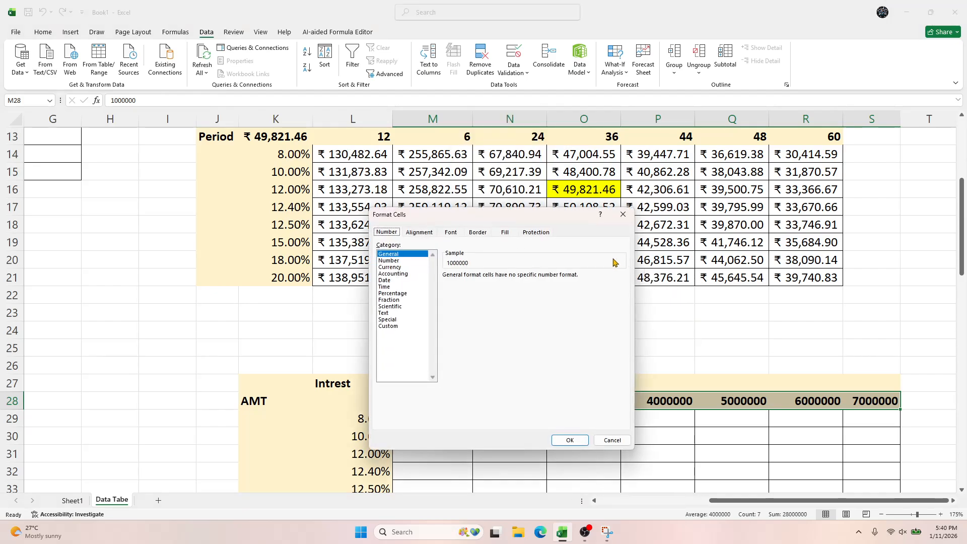
click(397, 268)
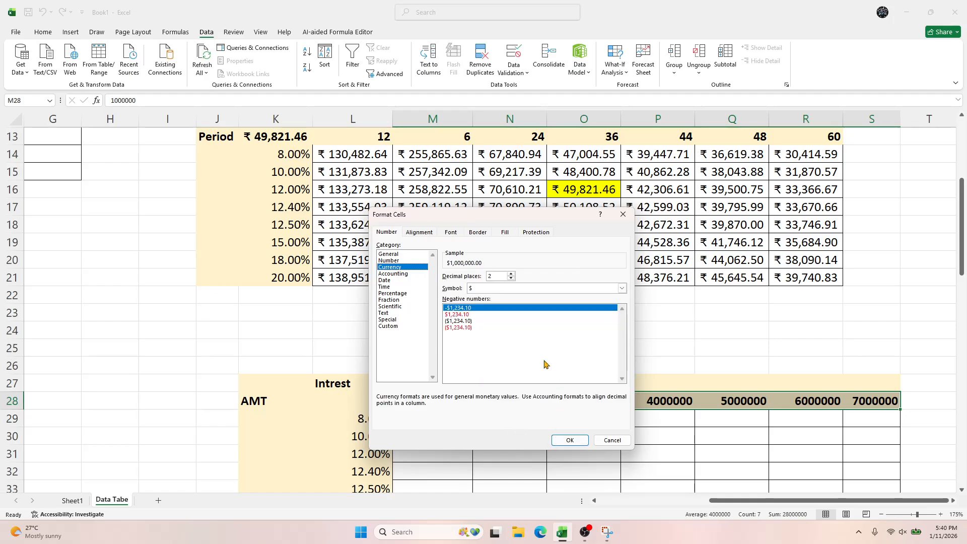
click(622, 288)
drag(623, 302, 624, 335)
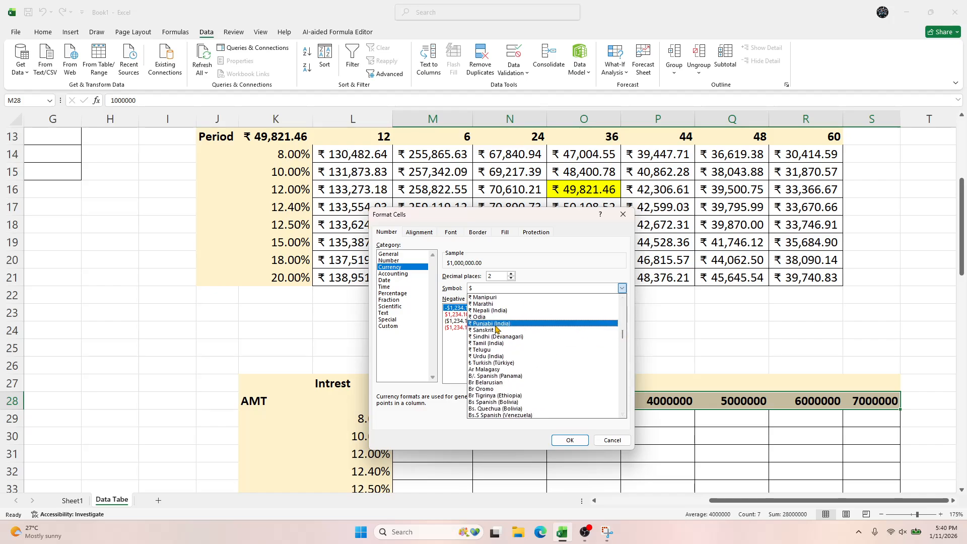
scroll(497, 344, up, 4)
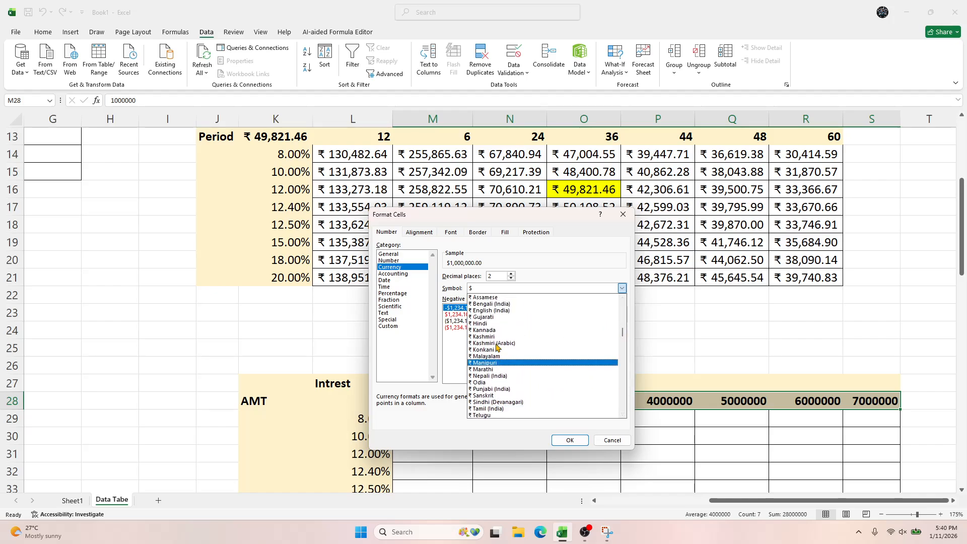
scroll(498, 341, up, 2)
click(500, 342)
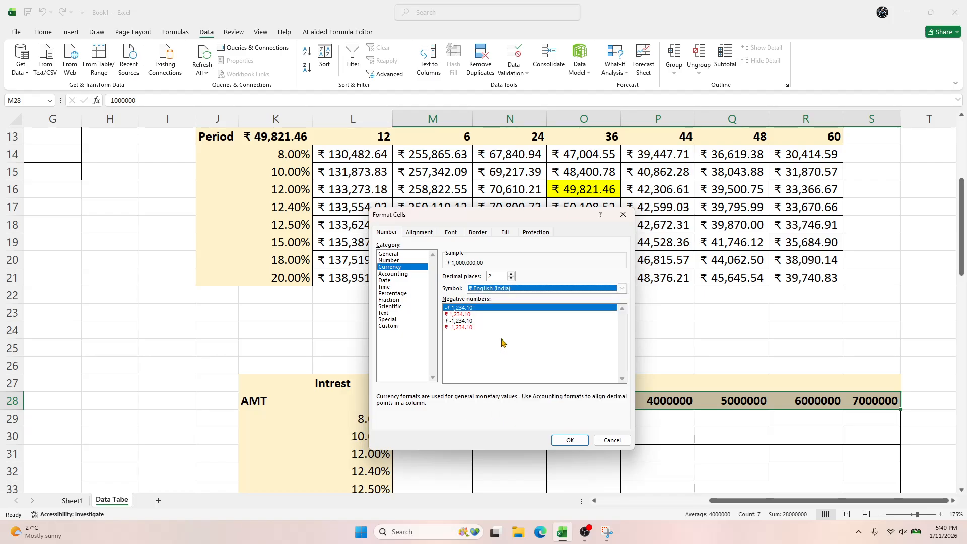
click(570, 441)
click(578, 415)
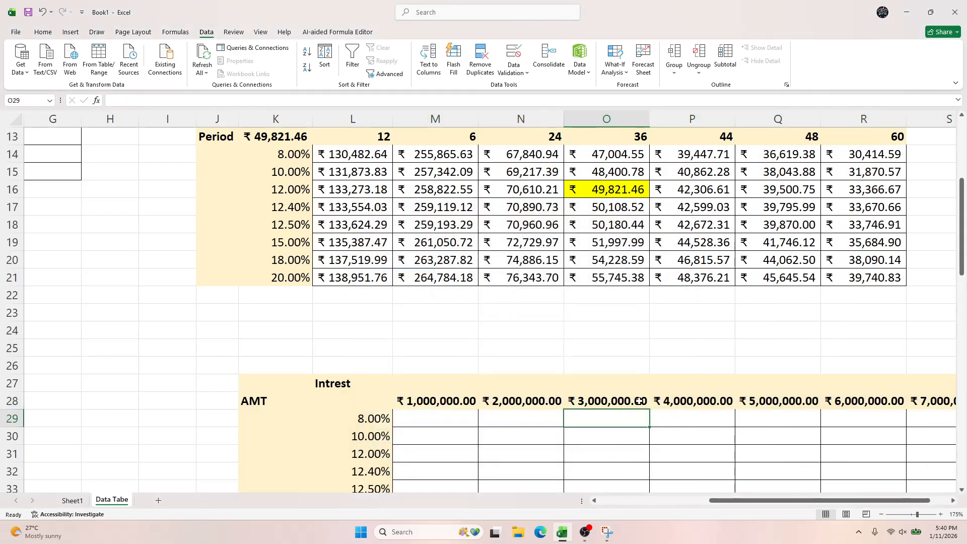
Step: Review the car loan figures and the first data table's payments by interest rate and period
scroll(639, 403, down, 3)
click(420, 254)
click(375, 237)
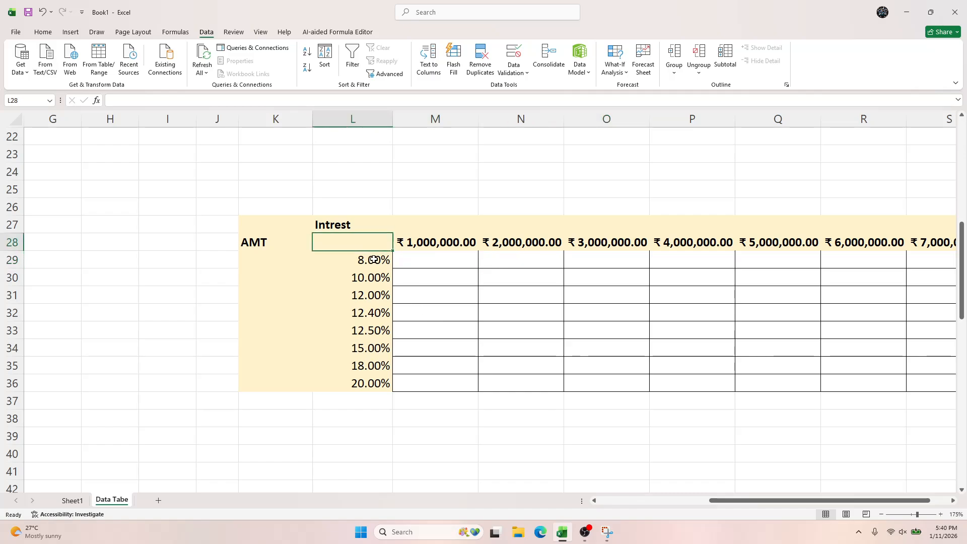
scroll(558, 384, up, 4)
key(Left)
key(Left)
key(Left)
key(Left)
key(Left)
key(Left)
key(Left)
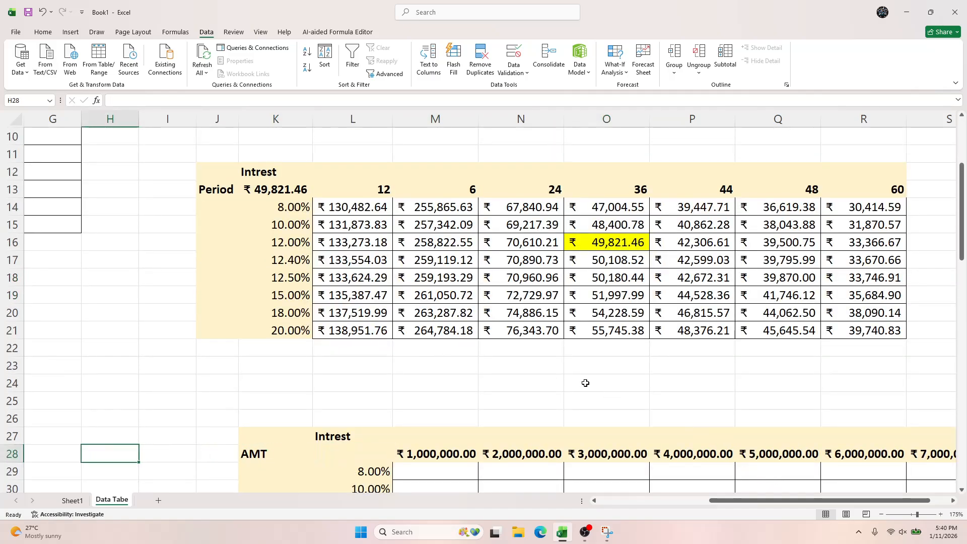
scroll(552, 363, up, 4)
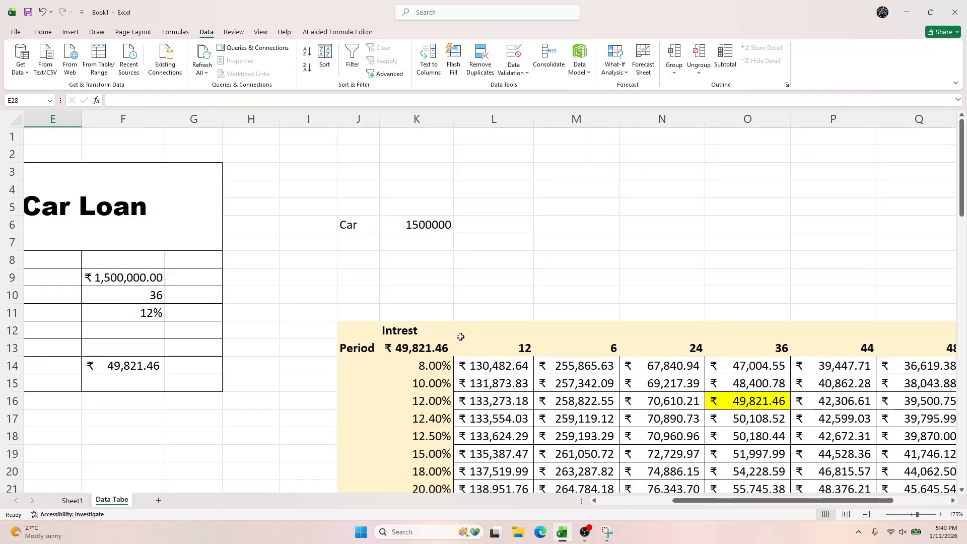
drag(450, 337, 820, 432)
click(652, 469)
scroll(635, 444, down, 6)
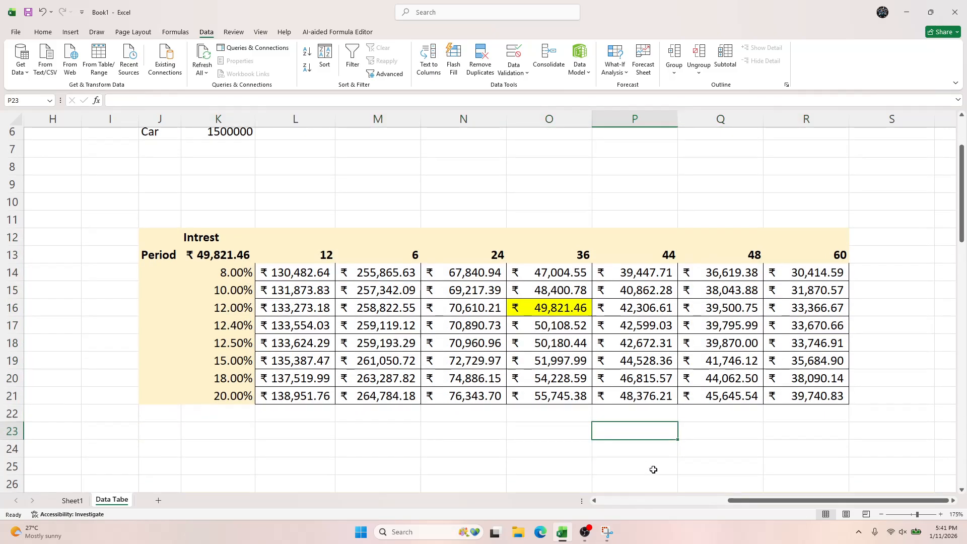
Step: Look over the emptied second table in K27:S36 and compare it with the car loan inputs
drag(223, 231, 897, 380)
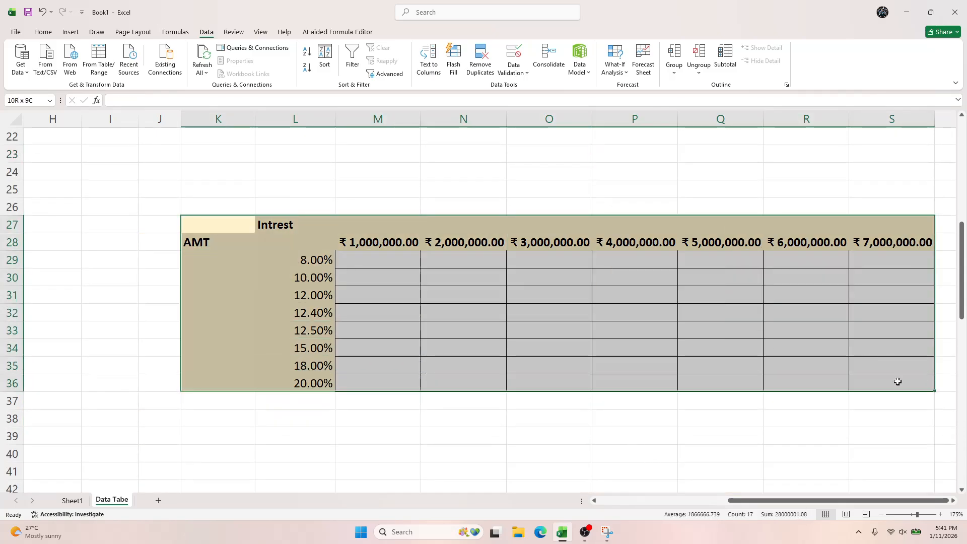
click(897, 381)
click(281, 234)
key(Left)
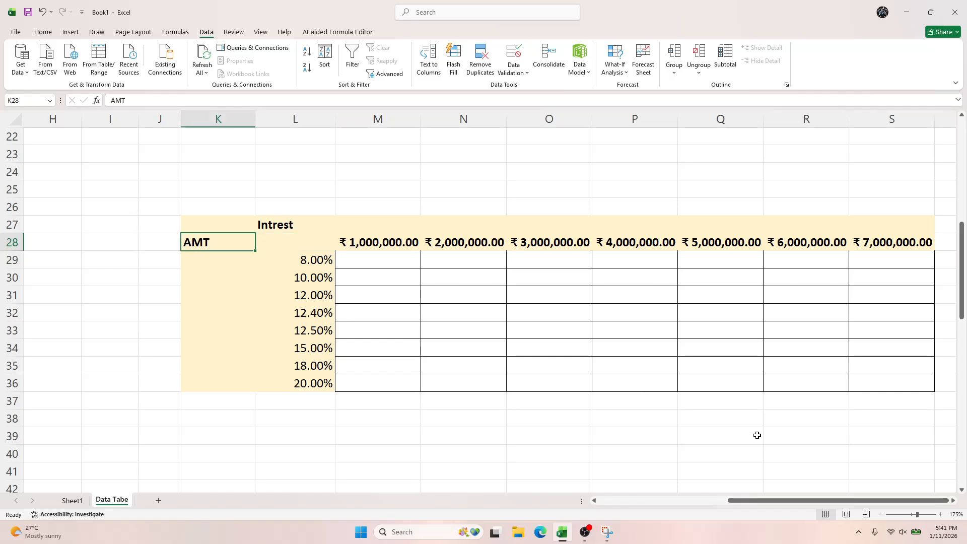
scroll(368, 362, up, 7)
scroll(383, 378, down, 2)
key(Left)
key(Left)
key(Left)
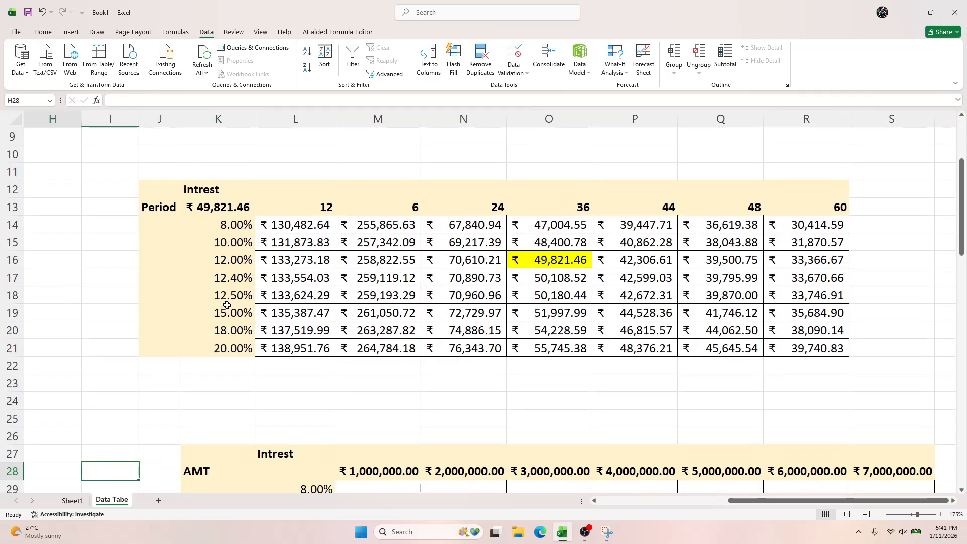
key(Left)
key(Left)
key(Left)
key(Left)
key(Left)
key(Left)
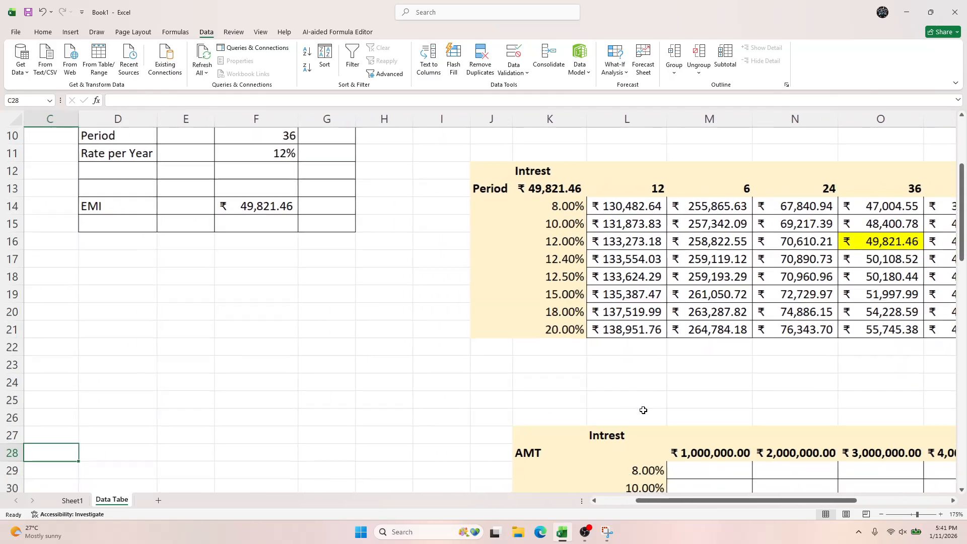
scroll(644, 410, down, 2)
scroll(640, 408, up, 5)
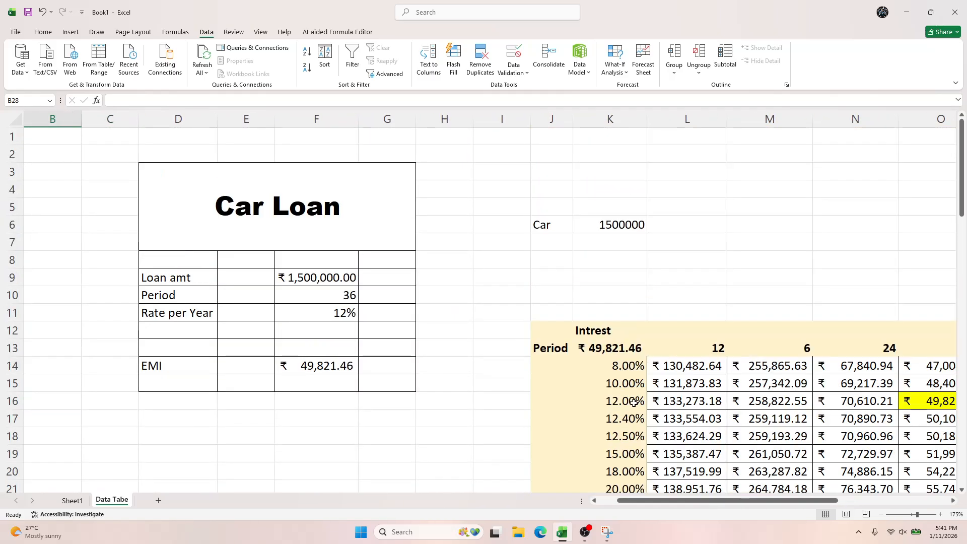
key(alt+Tab)
key(alt+Tab)
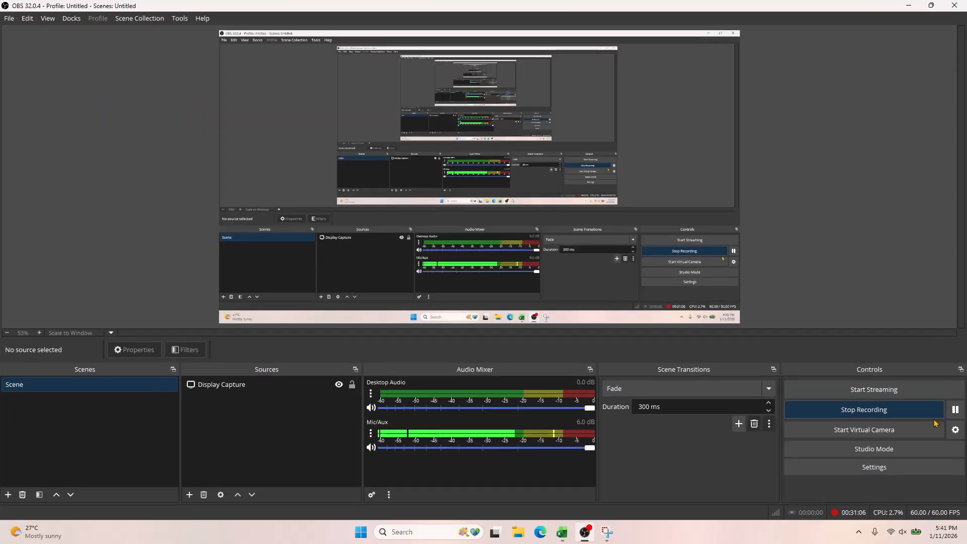
key(alt+Tab)
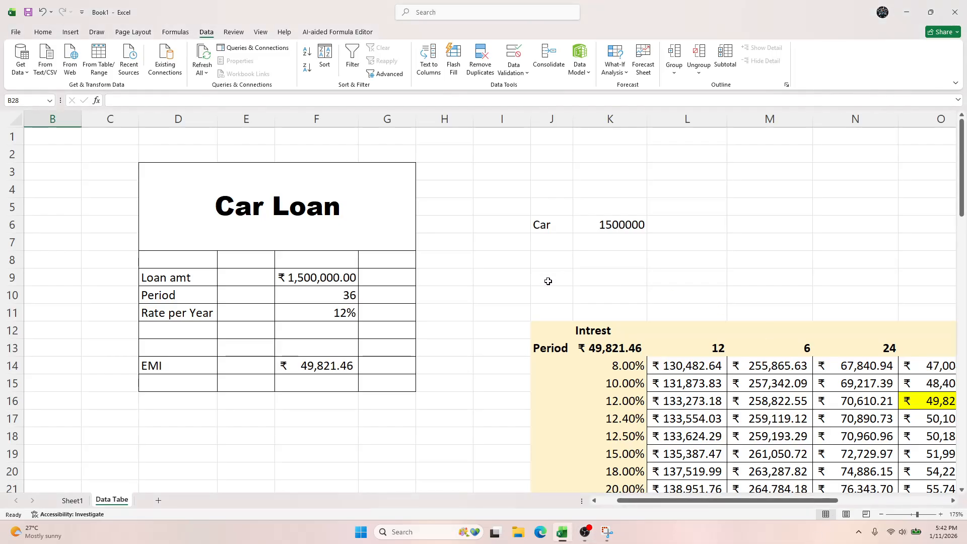
click(421, 421)
click(757, 451)
key(Right)
key(Right)
key(Right)
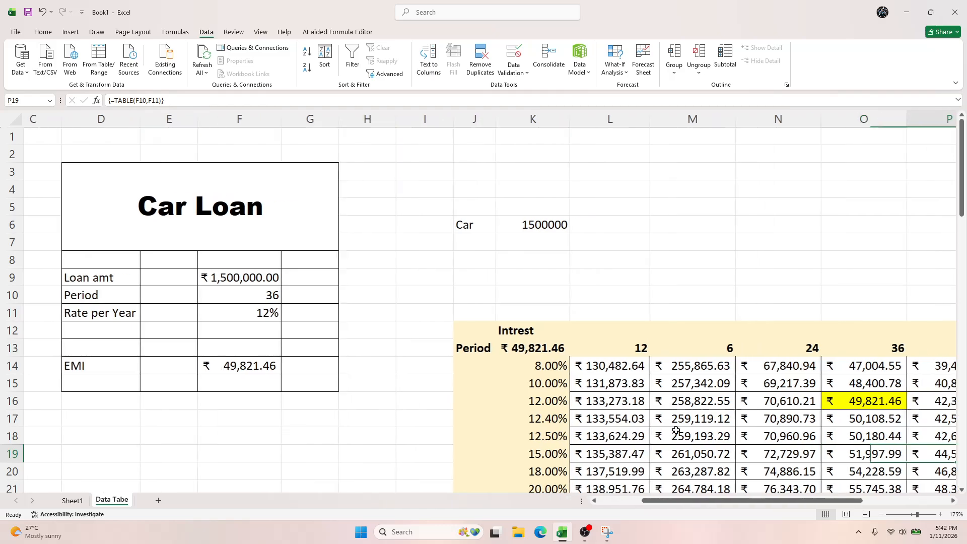
scroll(670, 428, down, 6)
click(635, 317)
key(Right)
key(Right)
key(Right)
key(Right)
key(Right)
key(Right)
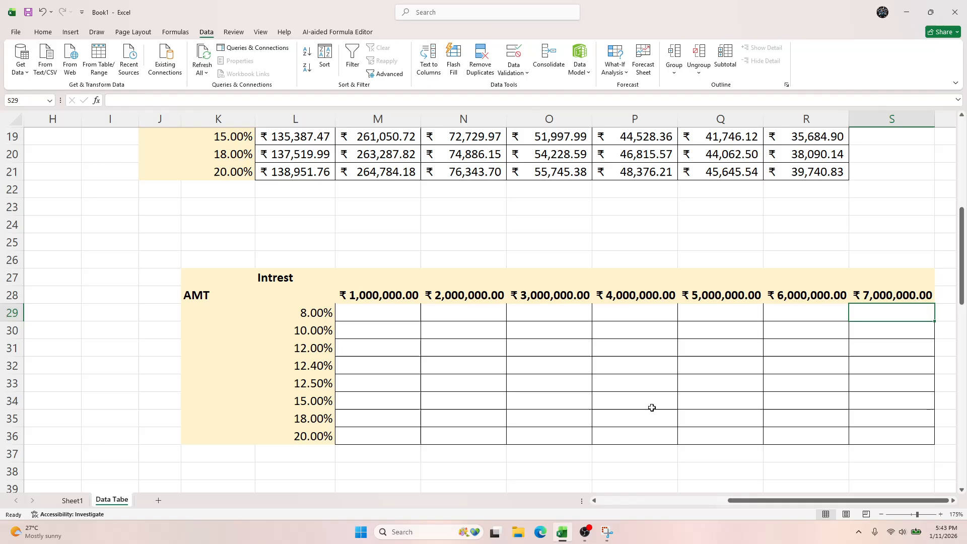
key(alt+Tab)
key(alt+Tab)
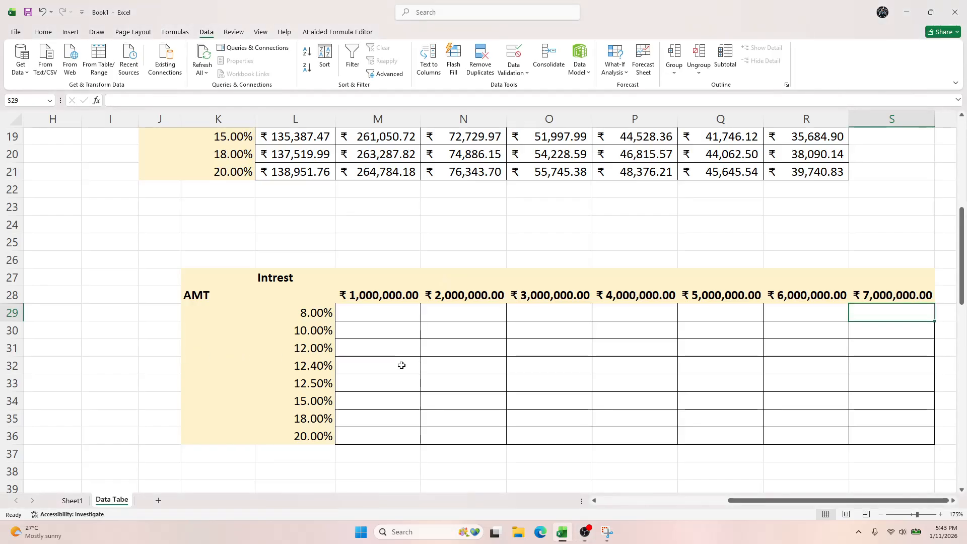
Step: Check the formula behind the 4,000,000 loan amount in P28
click(664, 300)
click(360, 317)
click(655, 297)
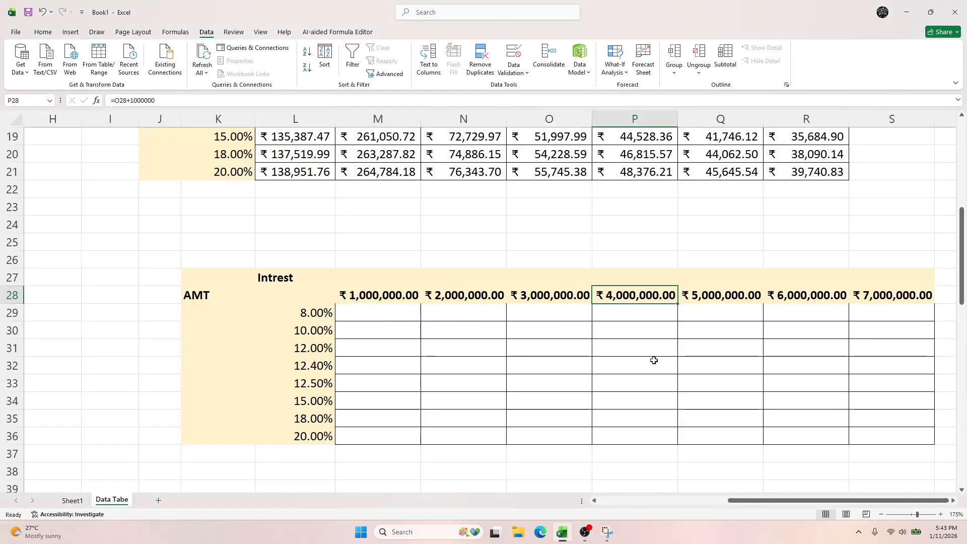
drag(842, 501, 823, 501)
scroll(721, 333, up, 2)
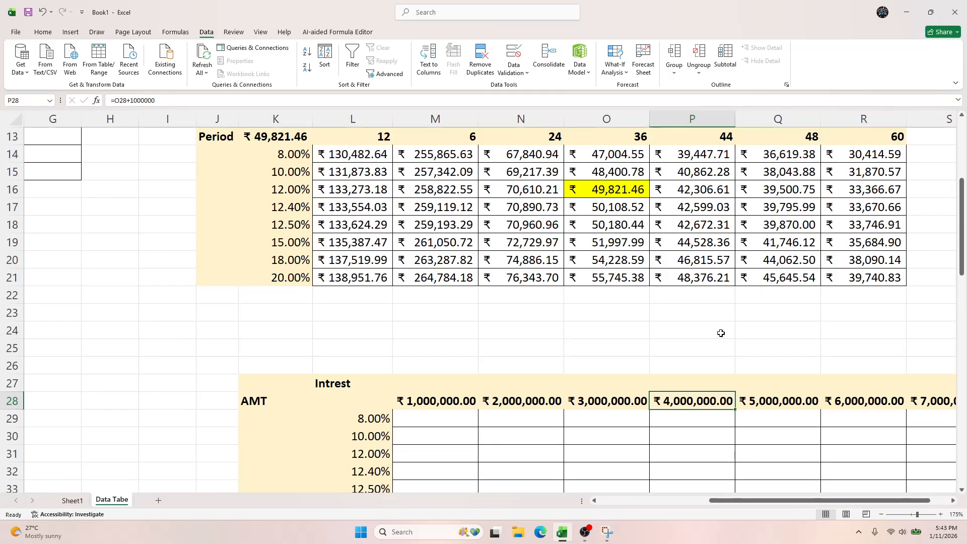
scroll(721, 333, down, 3)
scroll(721, 333, up, 7)
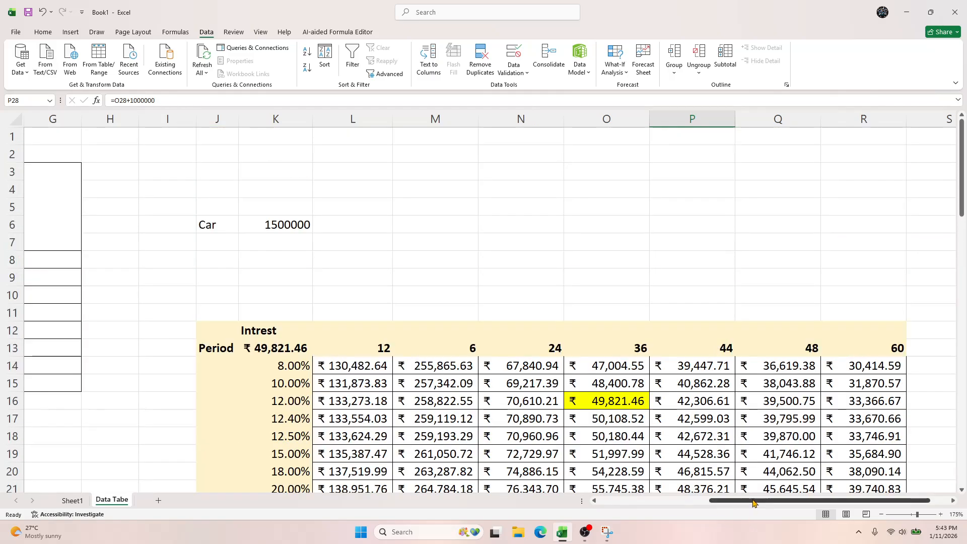
Step: Try pasting the loan amount from F9 over the header amount in Q28, and undo each paste
drag(755, 501, 643, 502)
click(374, 278)
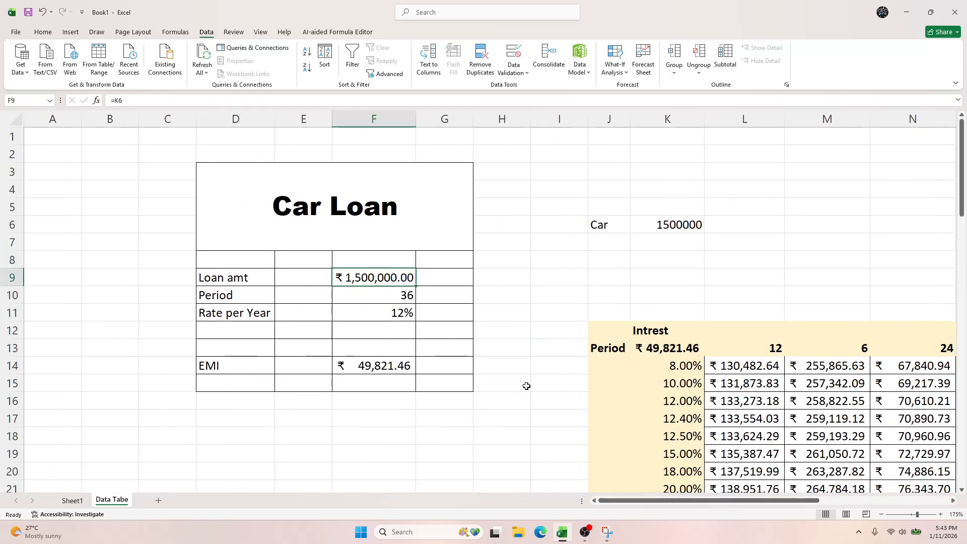
key(ctrl+c)
scroll(526, 386, down, 5)
drag(703, 508, 834, 508)
click(730, 352)
key(Return)
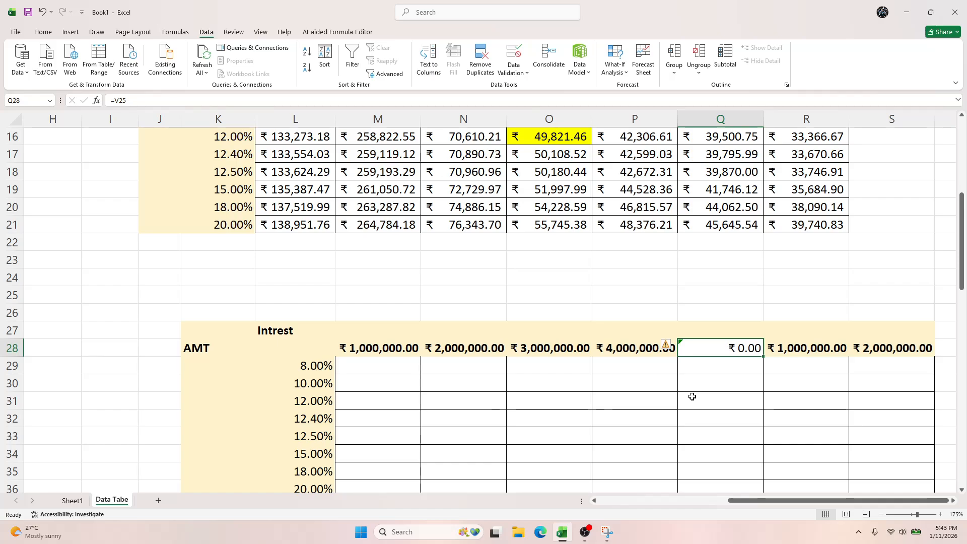
key(ctrl+z)
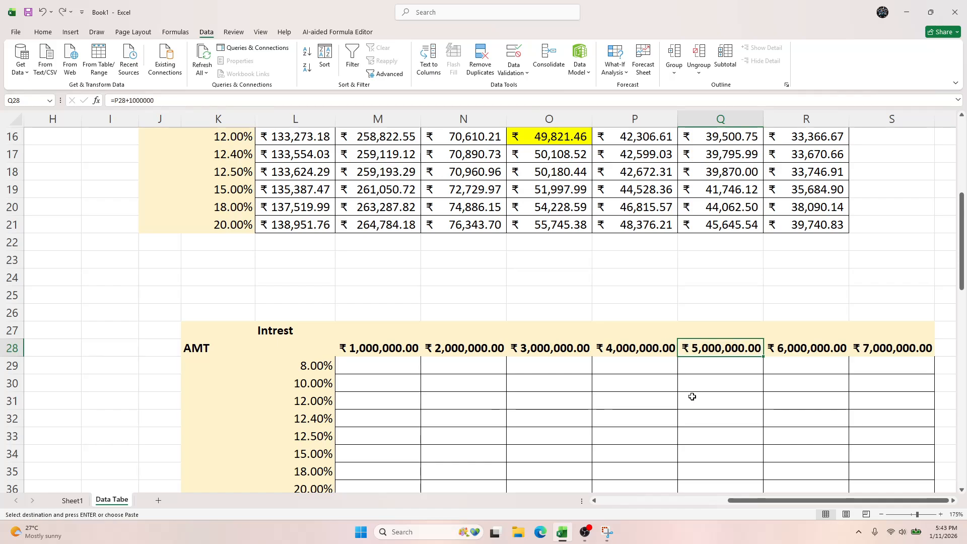
key(ctrl+v)
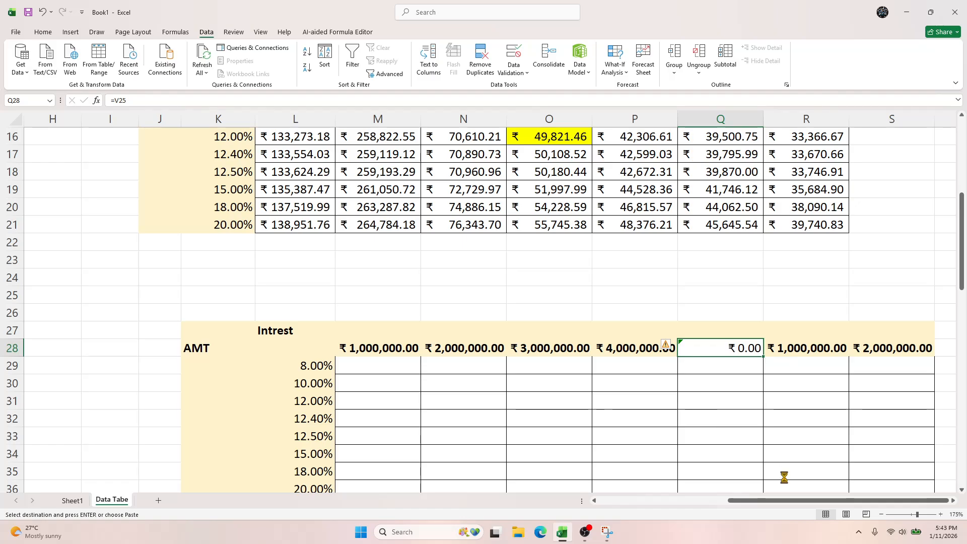
key(ctrl+z)
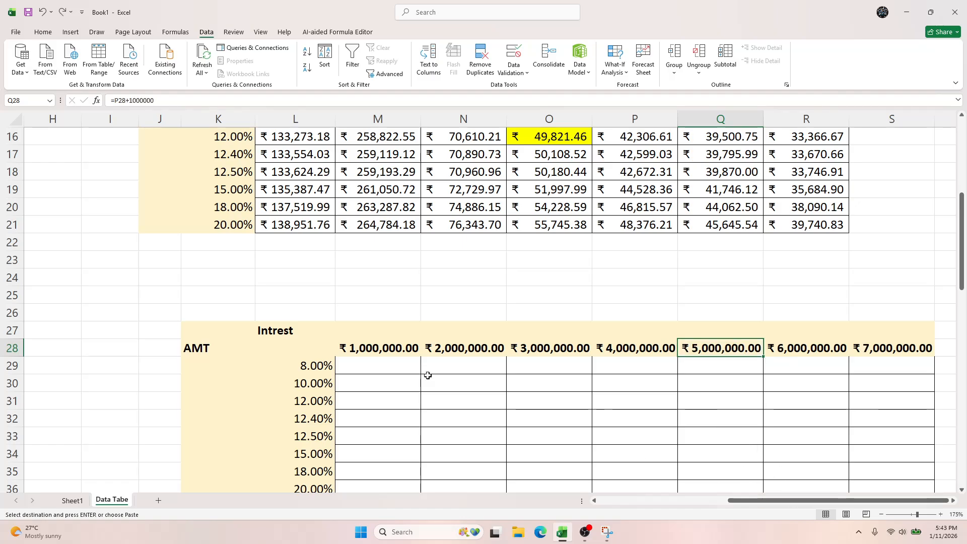
Step: Copy the car amount 1500000 from K6 into the loan amount header cell Q28
scroll(427, 373, up, 5)
click(227, 225)
scroll(536, 311, down, 5)
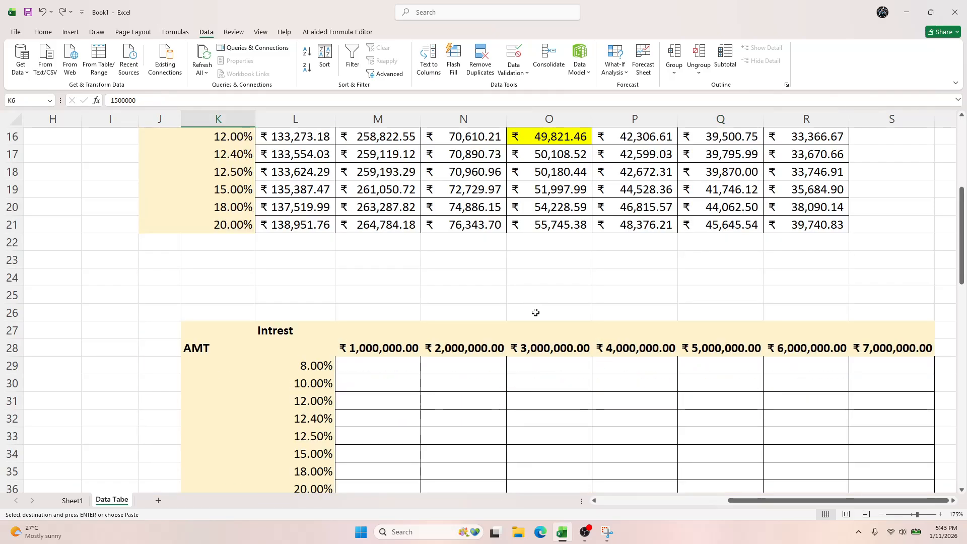
click(705, 353)
key(Return)
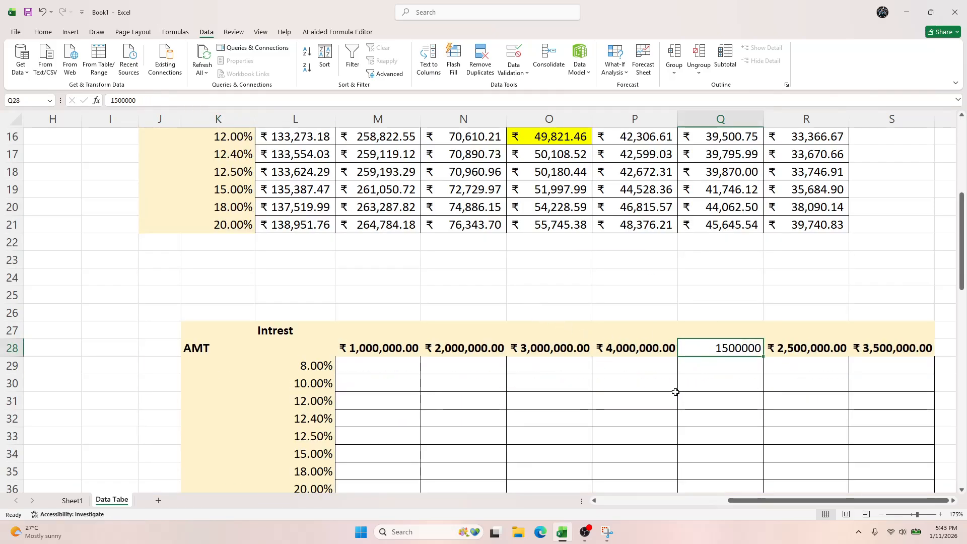
Step: Apply the currency header formatting of P28 to Q28 with Format Painter
click(642, 353)
click(38, 32)
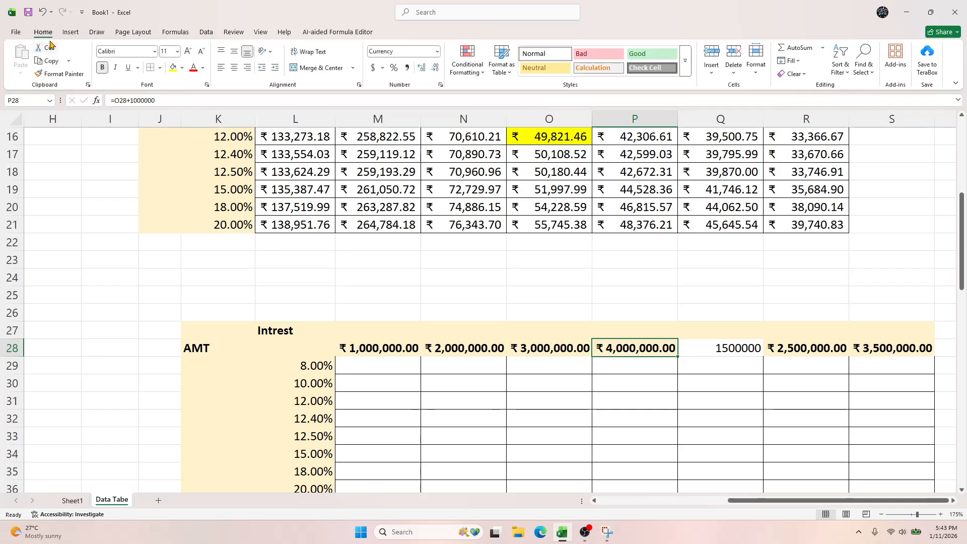
click(75, 74)
click(700, 343)
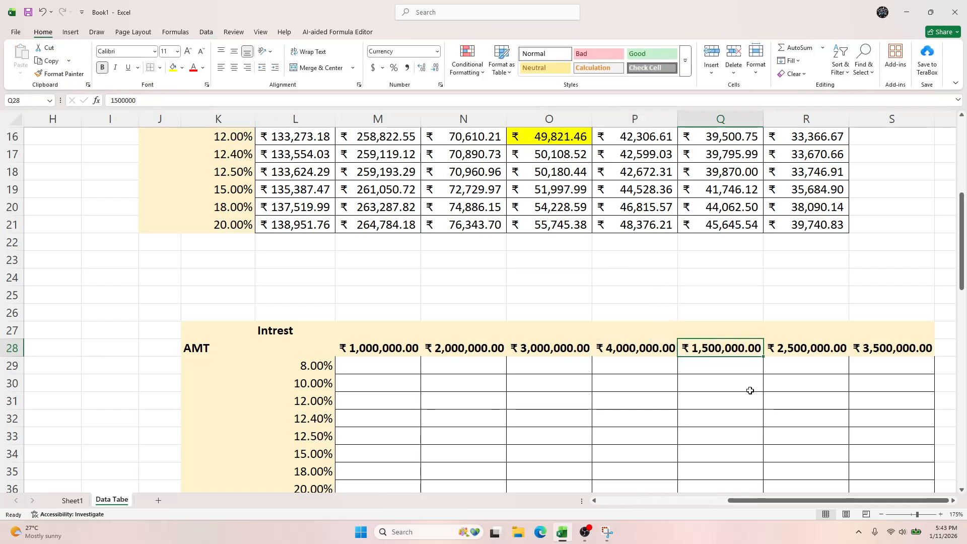
click(583, 367)
scroll(351, 368, down, 1)
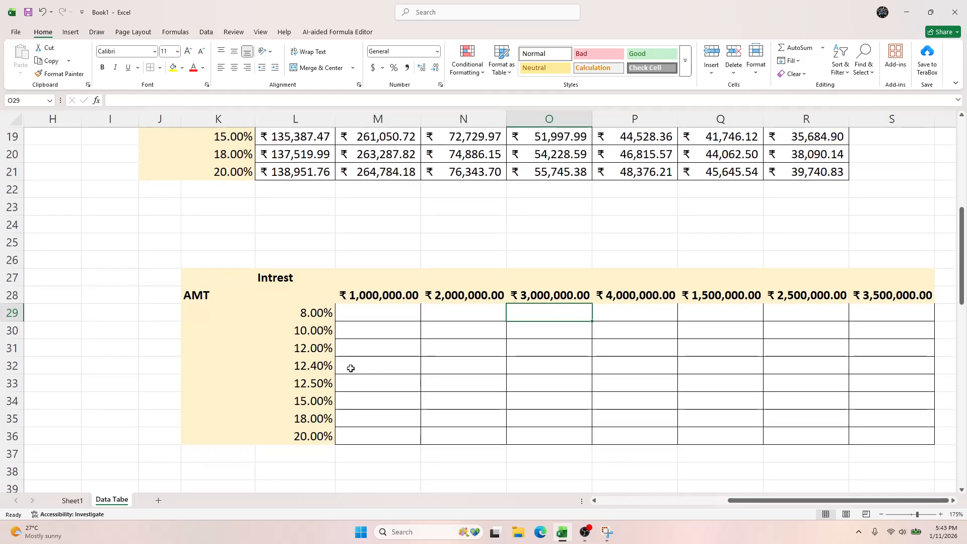
Step: Link the second table's corner cell L28 to the car loan EMI with the formula =F14
click(323, 296)
scroll(318, 346, up, 6)
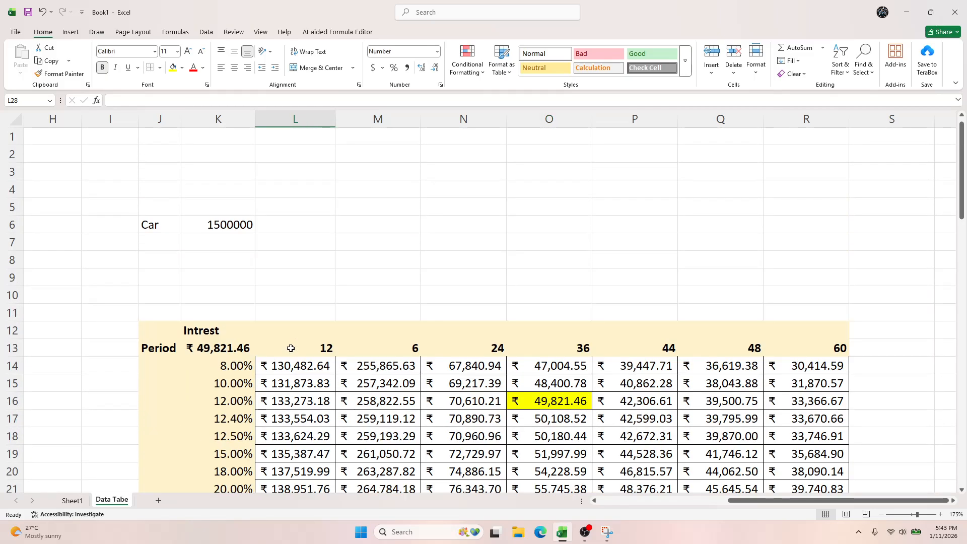
scroll(655, 403, left, 5)
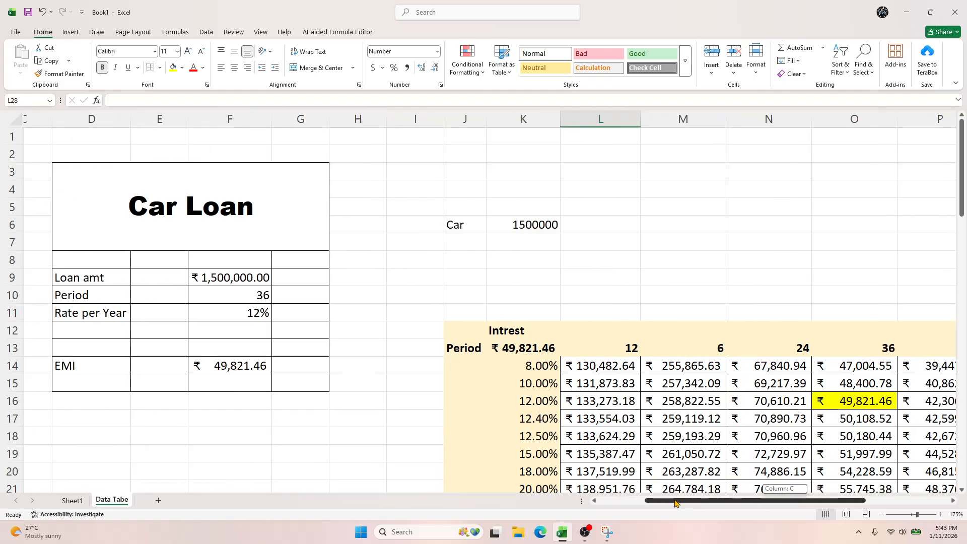
scroll(637, 395, down, 5)
text(=)
scroll(399, 315, up, 5)
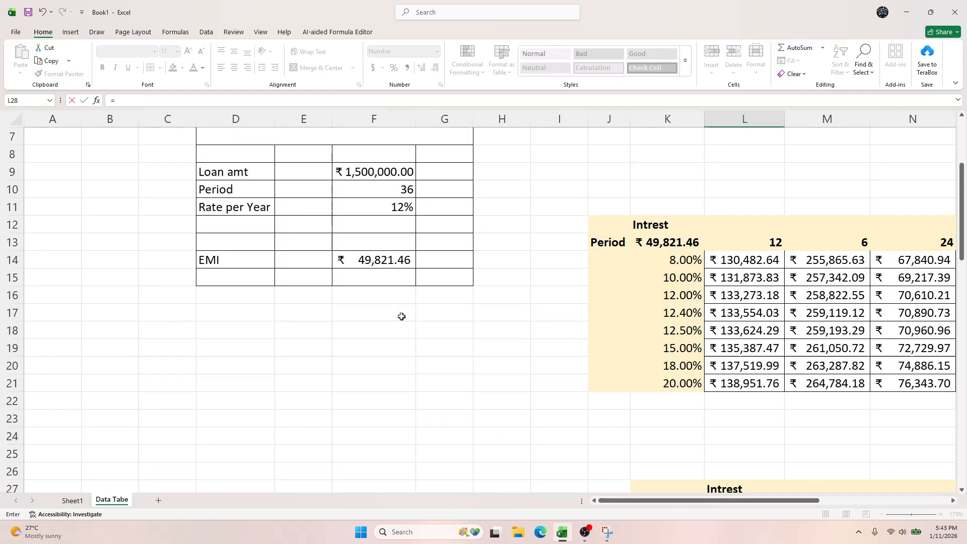
click(385, 366)
key(Return)
Step: Start a what-if data table on L28:S36, using the loan amount in F9 as the row input cell
scroll(648, 410, down, 6)
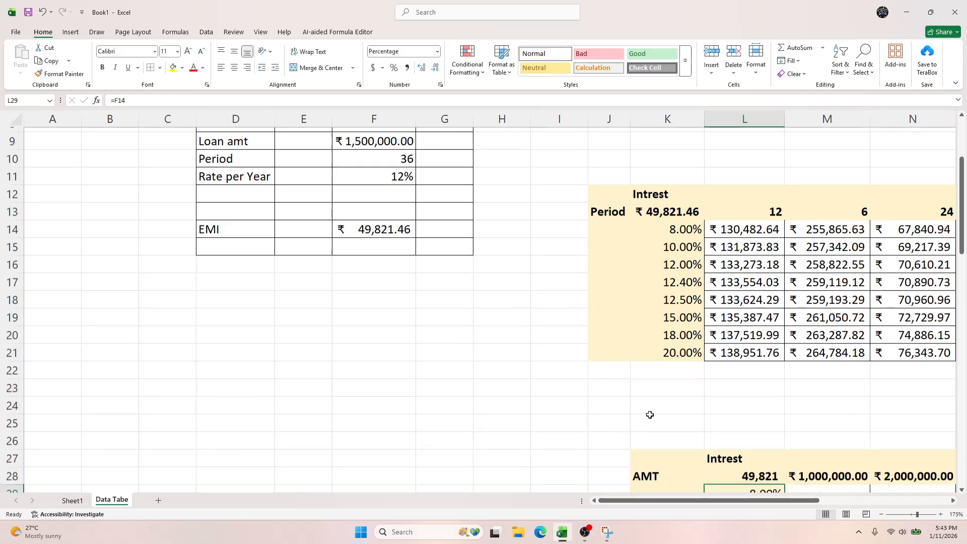
key(Right)
key(Right)
key(Right)
key(Right)
key(Right)
key(Right)
key(Right)
key(Right)
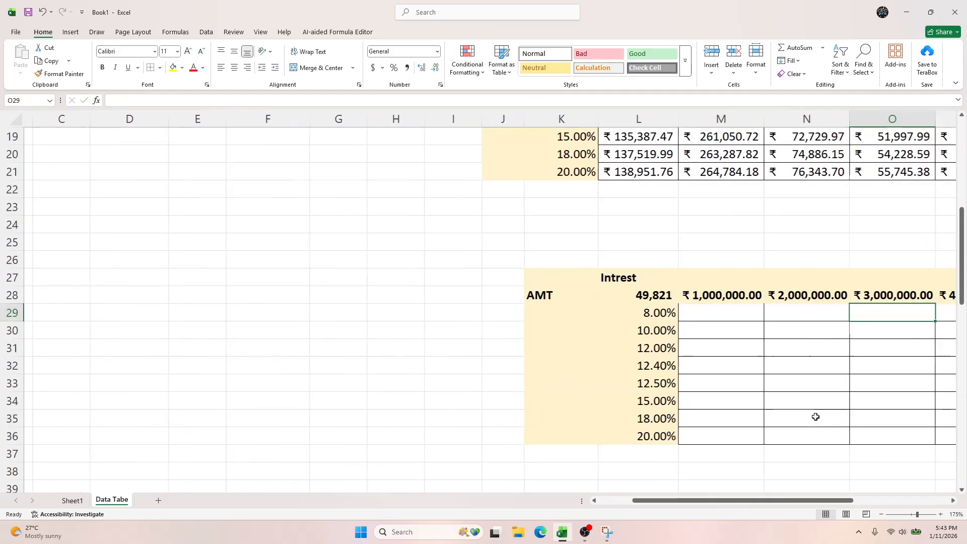
scroll(173, 296, right, 1)
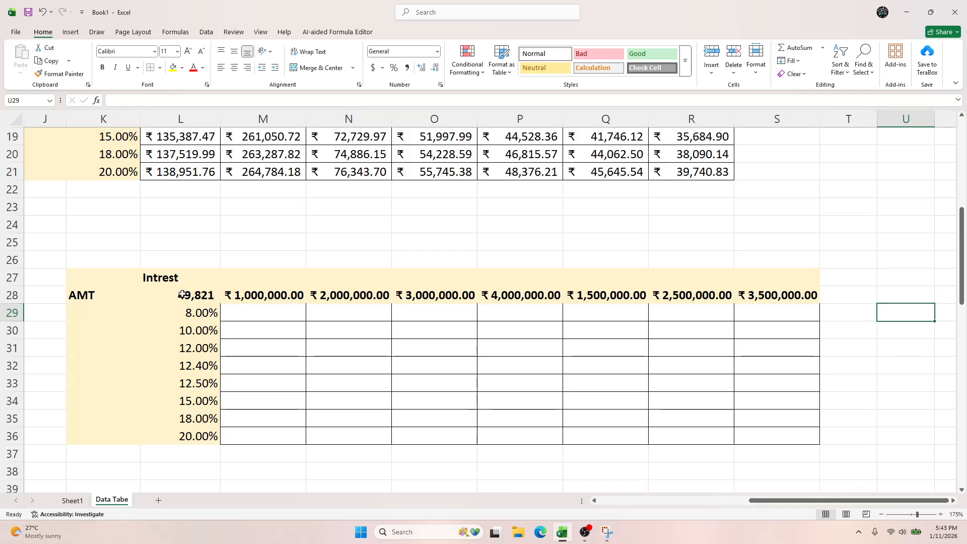
drag(173, 296, 767, 443)
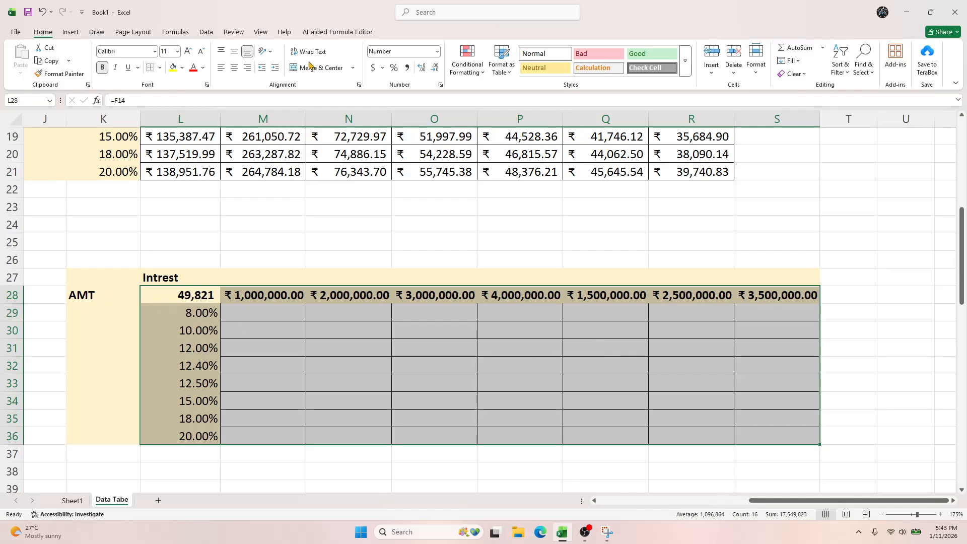
click(209, 34)
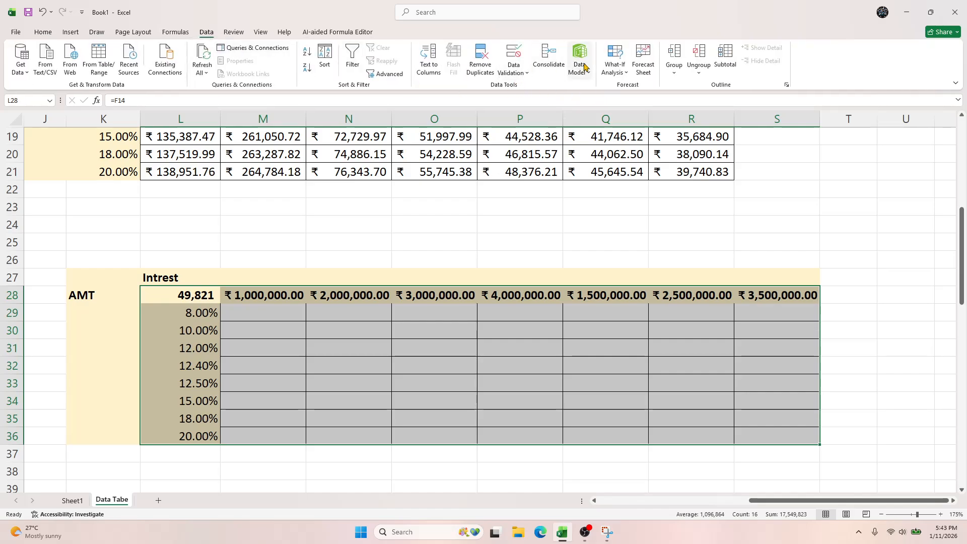
click(624, 73)
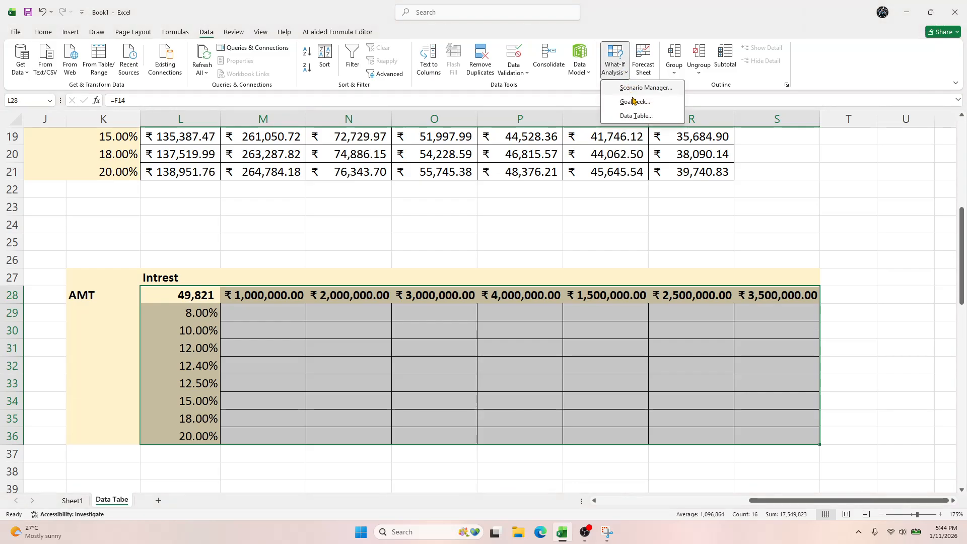
click(636, 117)
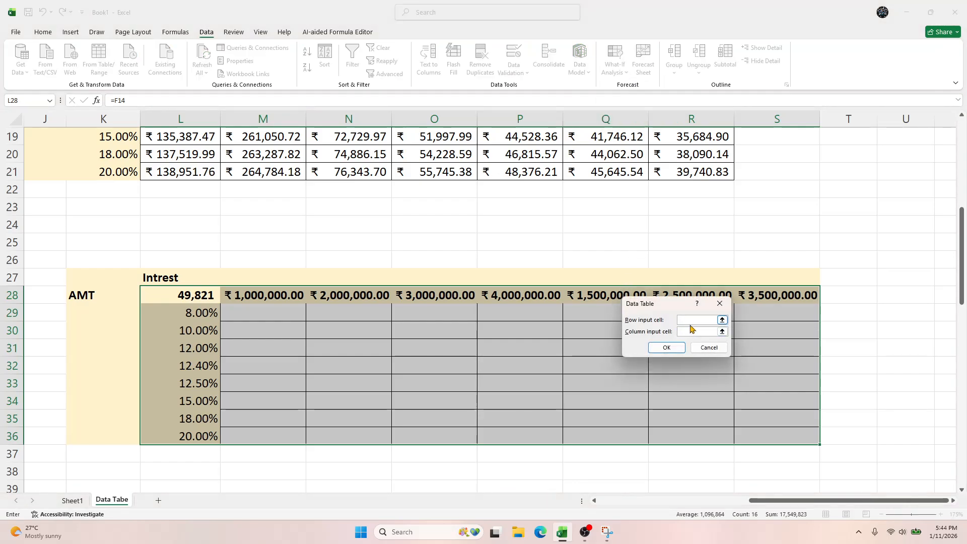
click(844, 502)
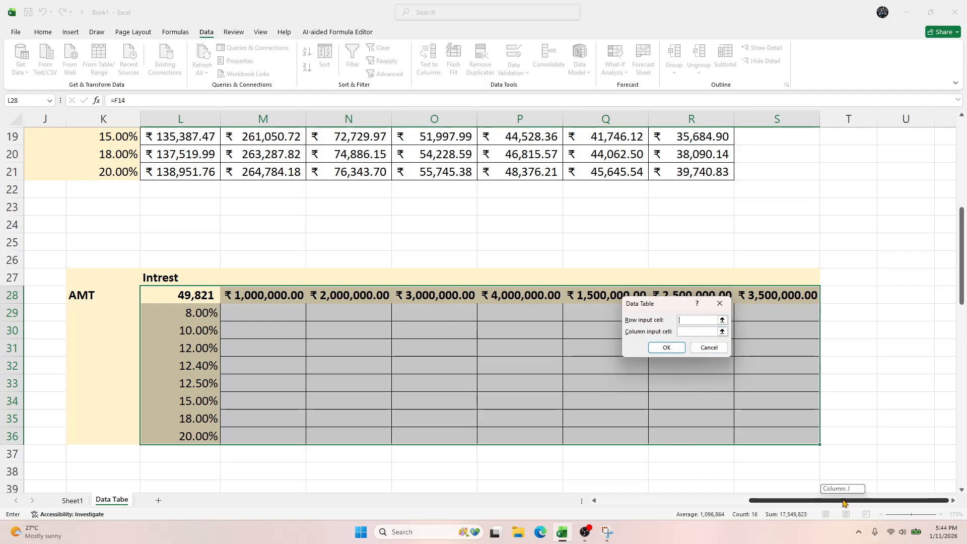
drag(844, 502, 594, 501)
scroll(462, 352, up, 6)
click(356, 281)
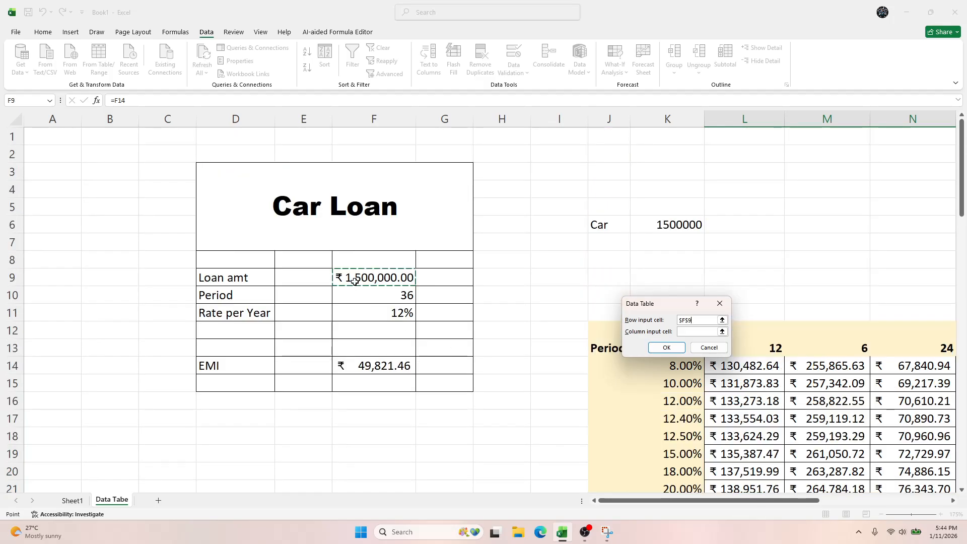
Step: Use the yearly rate in F11 as the column input cell and generate the data table
click(703, 332)
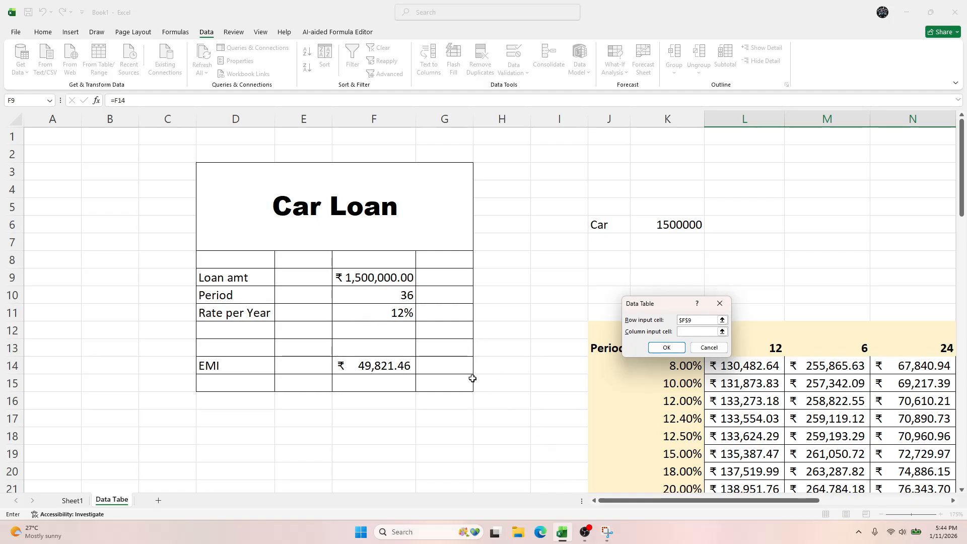
click(383, 313)
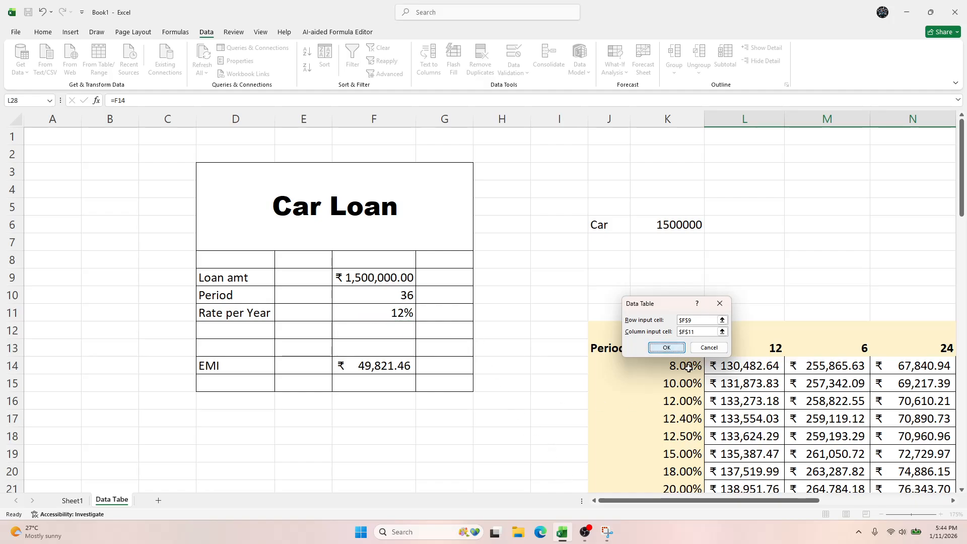
click(666, 347)
Step: Format the calculated payments in M29:S36 as rupee accounting values with two decimal places
drag(762, 503, 836, 503)
scroll(682, 360, down, 5)
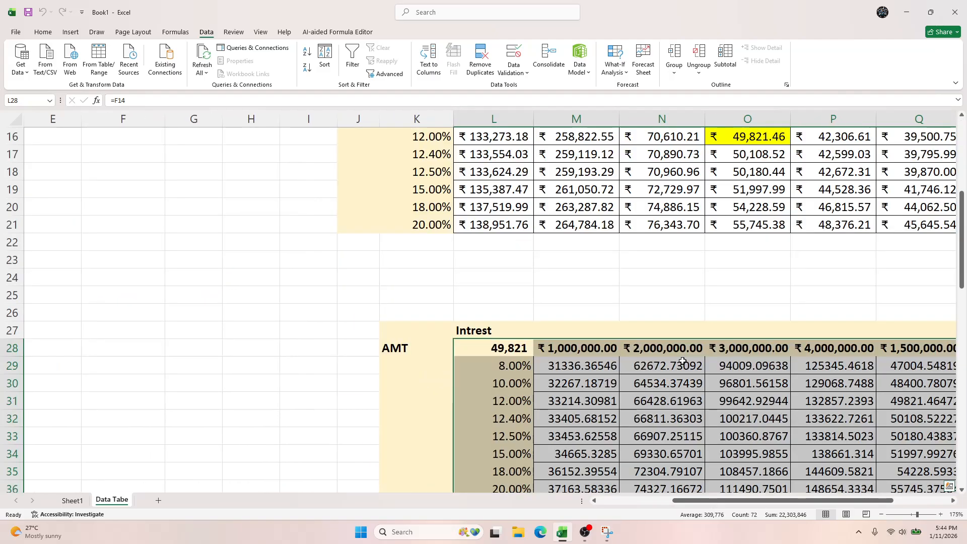
click(760, 391)
scroll(756, 403, down, 2)
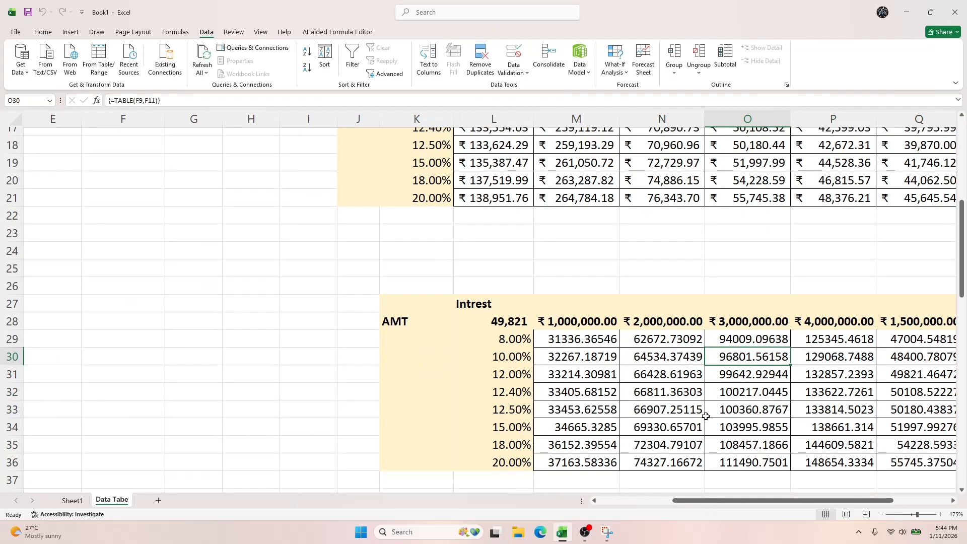
drag(572, 259, 862, 383)
click(43, 32)
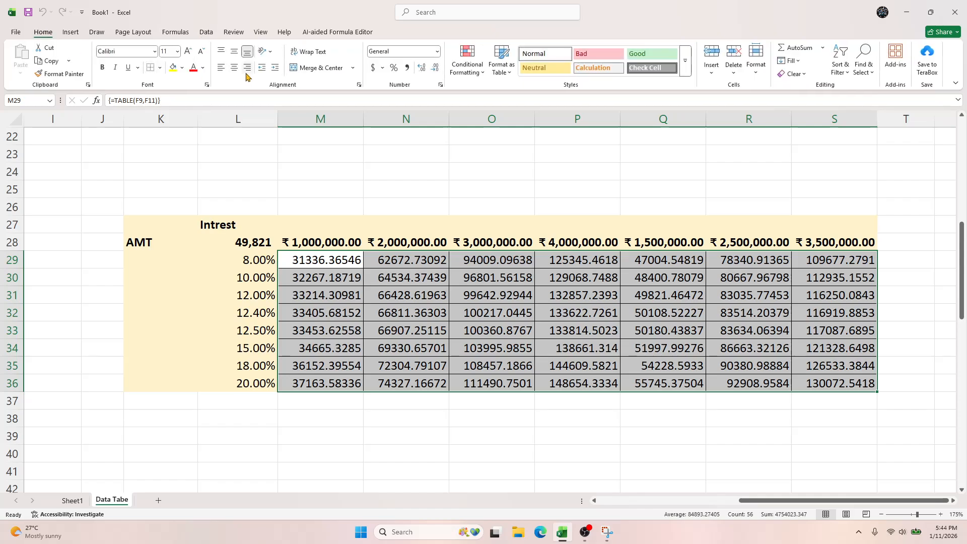
click(435, 68)
click(434, 68)
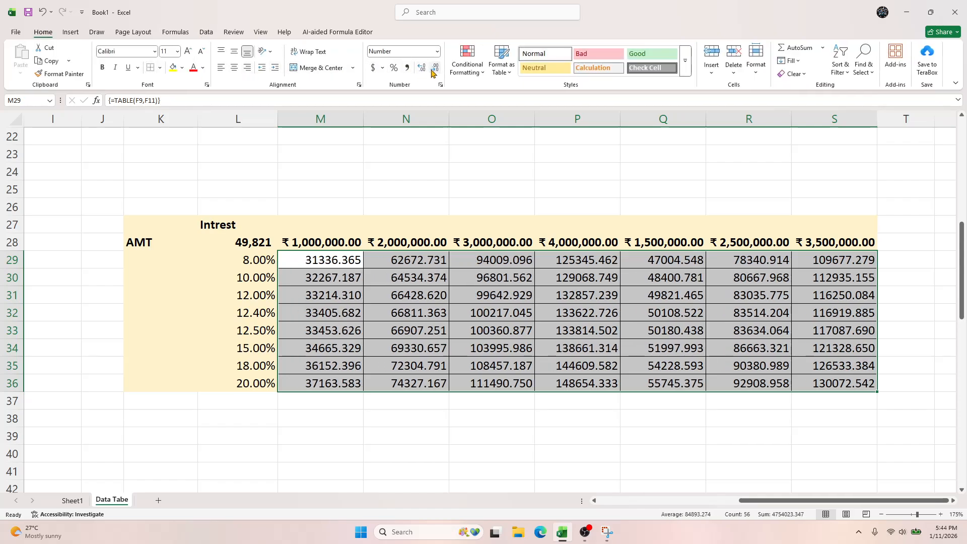
click(435, 68)
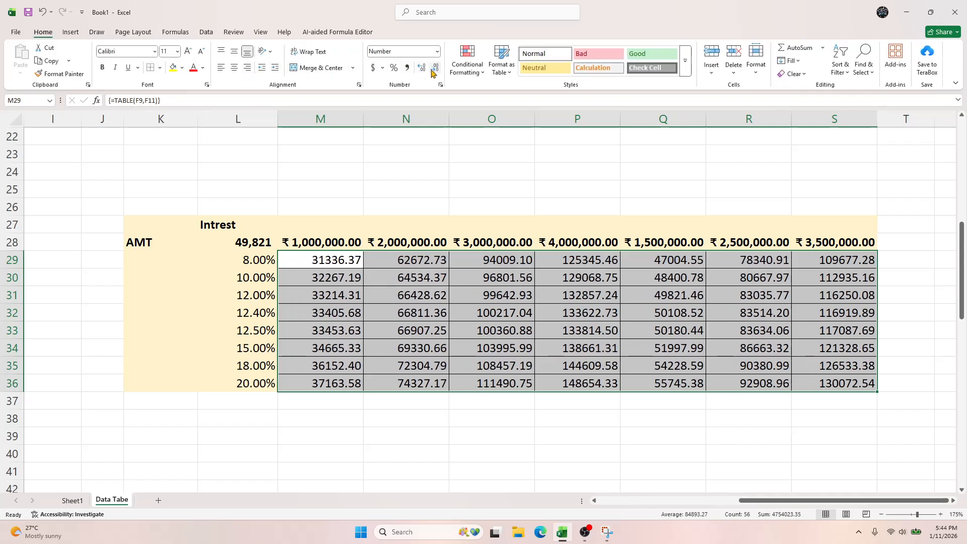
click(382, 68)
click(413, 96)
click(577, 365)
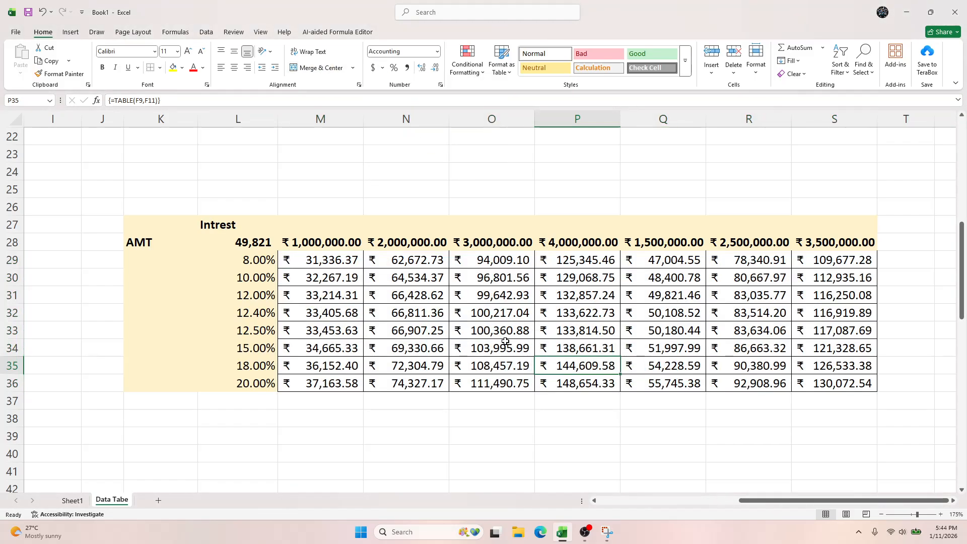
Step: Examine the second table's payments against the loan amounts in row 28 and the interest rates in column L
click(343, 275)
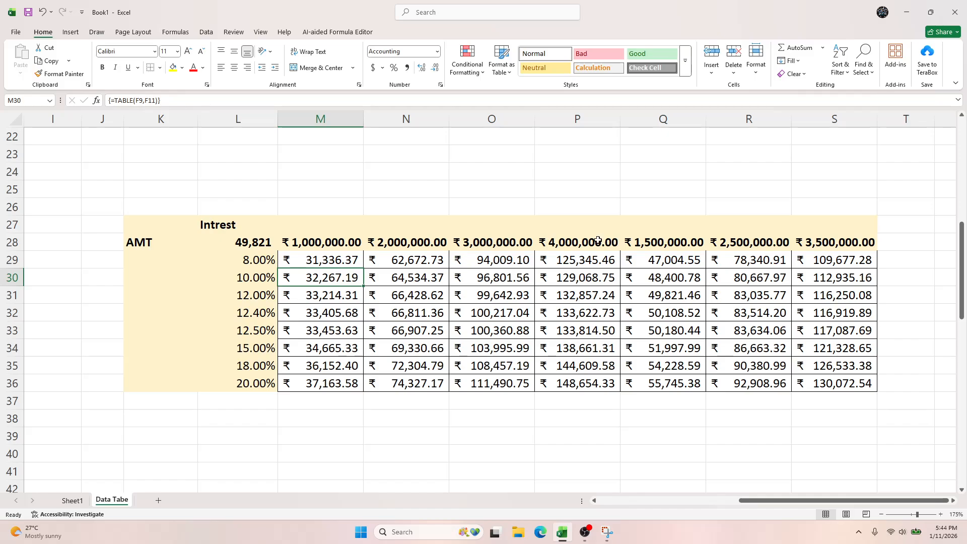
click(669, 243)
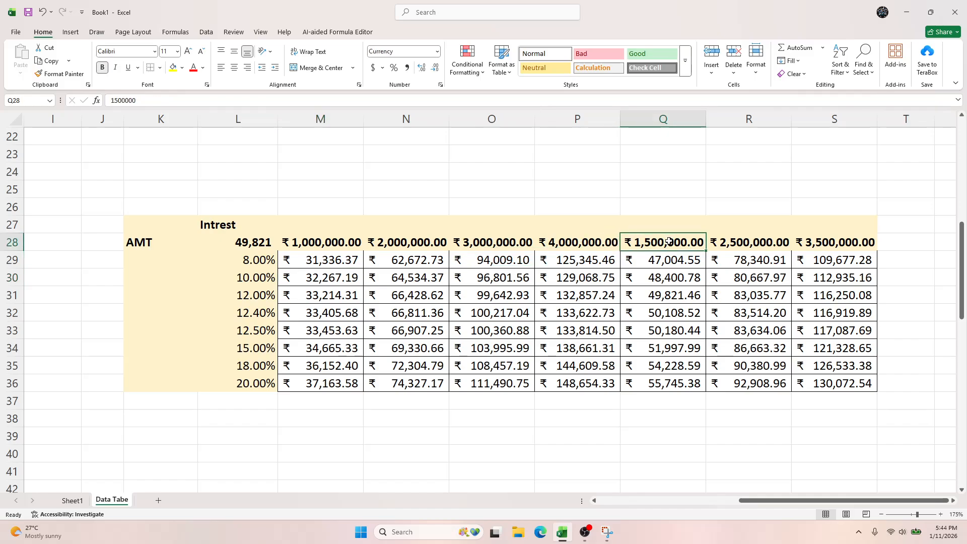
click(696, 293)
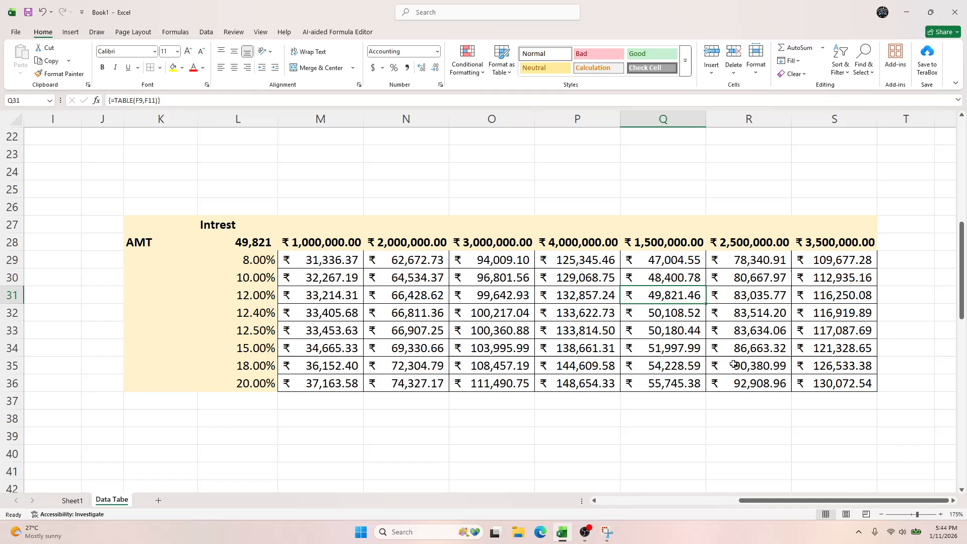
click(332, 260)
drag(331, 261, 405, 296)
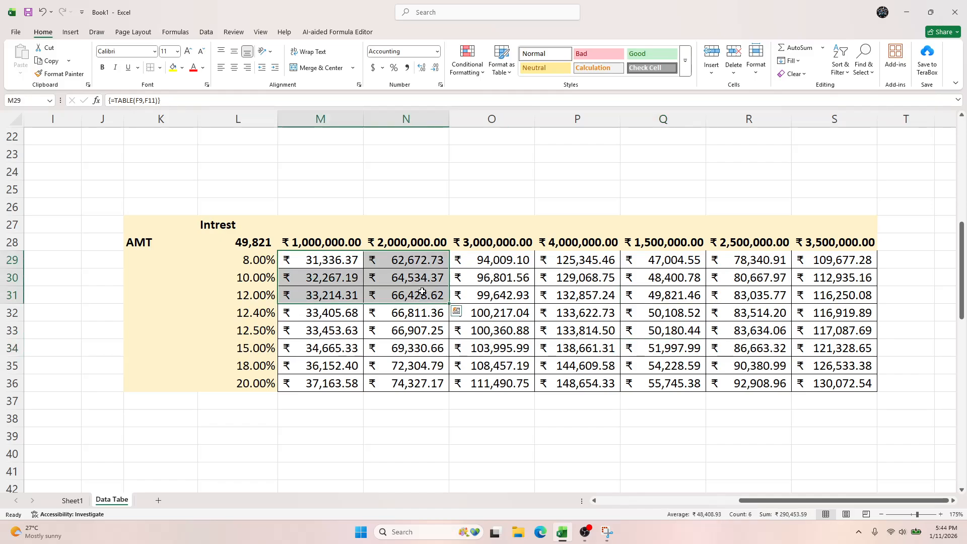
click(335, 241)
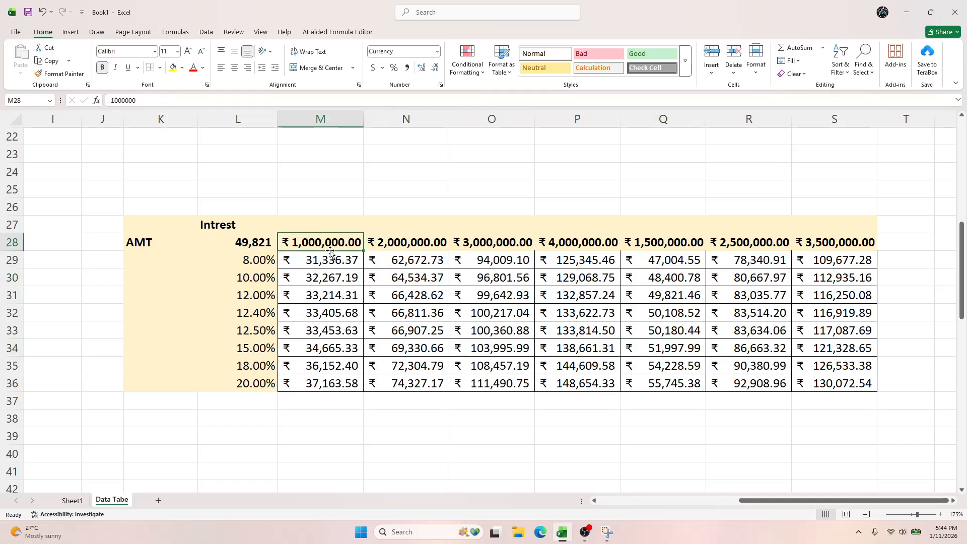
click(254, 262)
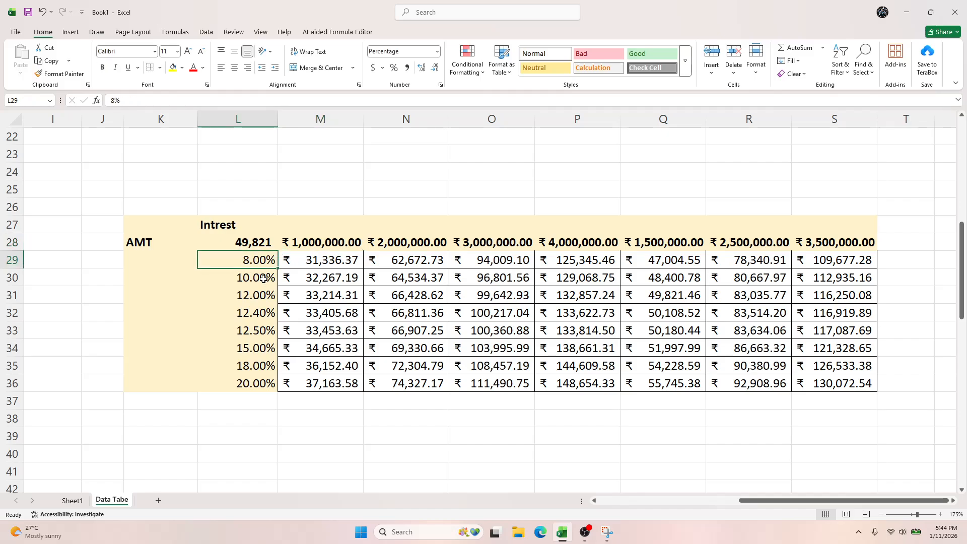
click(321, 268)
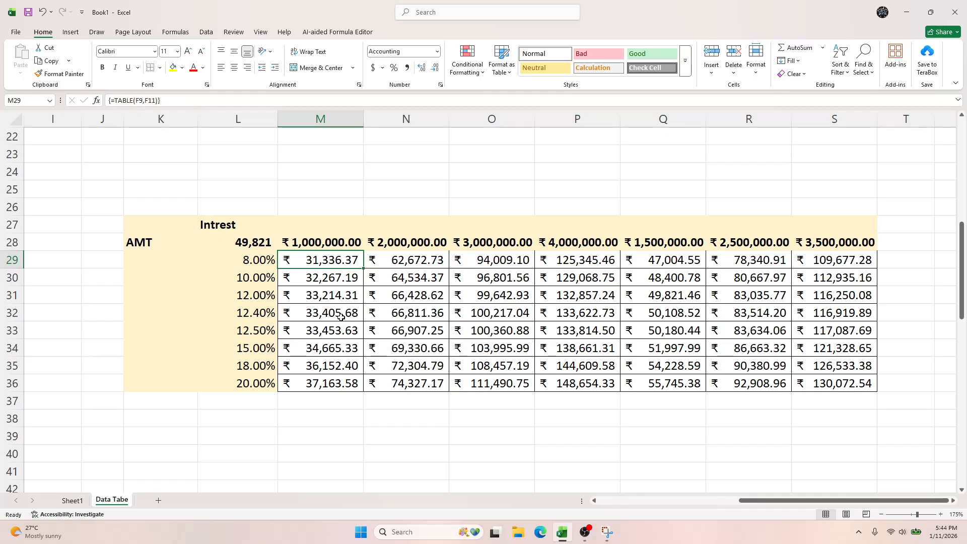
click(250, 257)
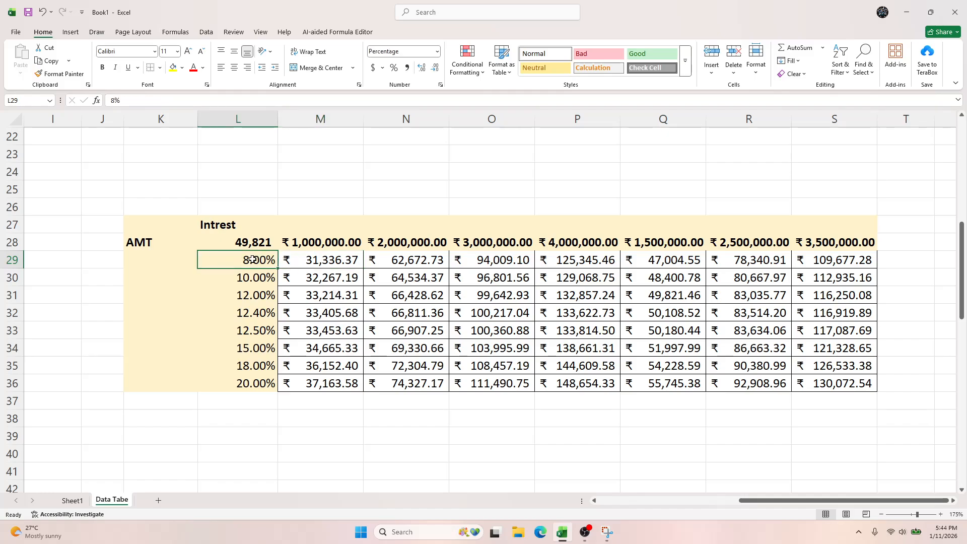
click(255, 277)
click(244, 383)
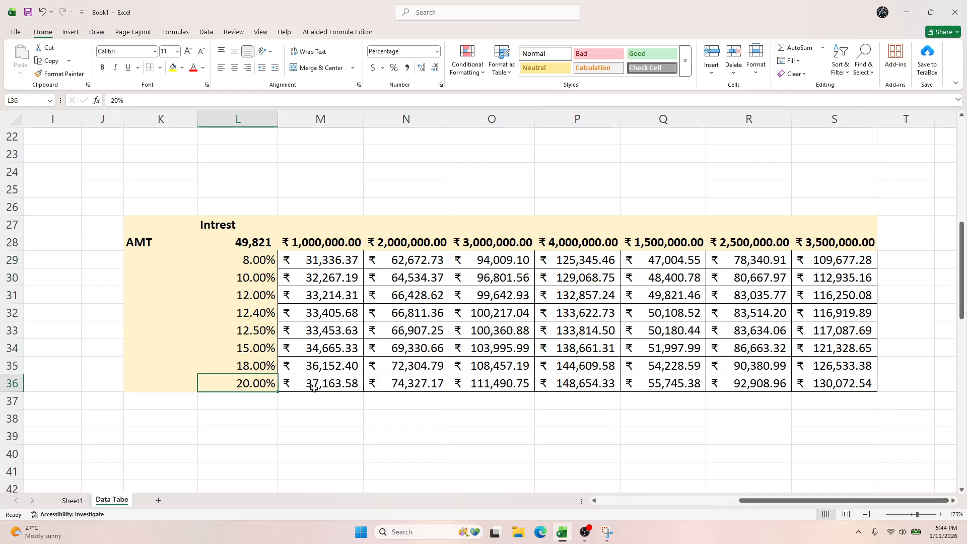
Step: Calculate the total repayment in M38 by multiplying the payment in M36 by 36, and clear the cell again
click(321, 421)
text(=)
click(322, 386)
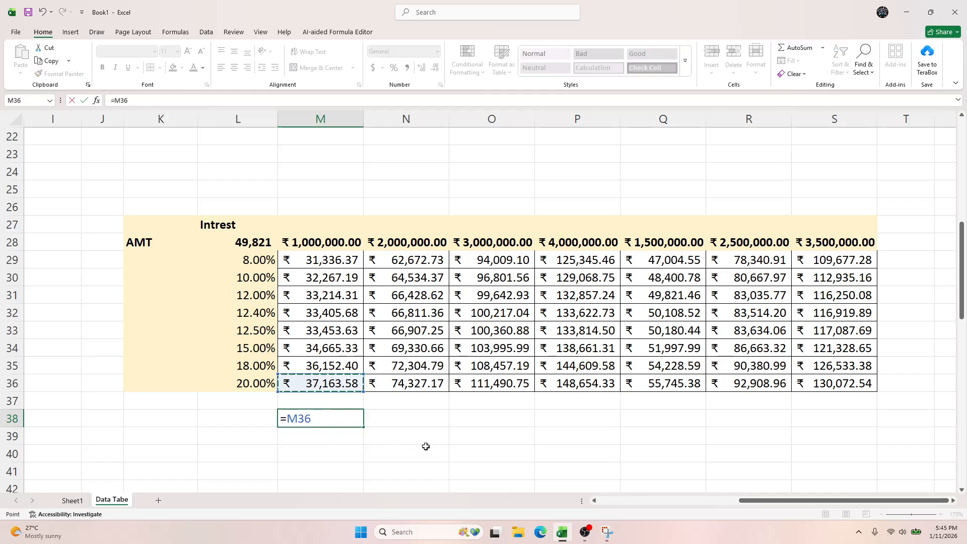
text(*)
key(Return)
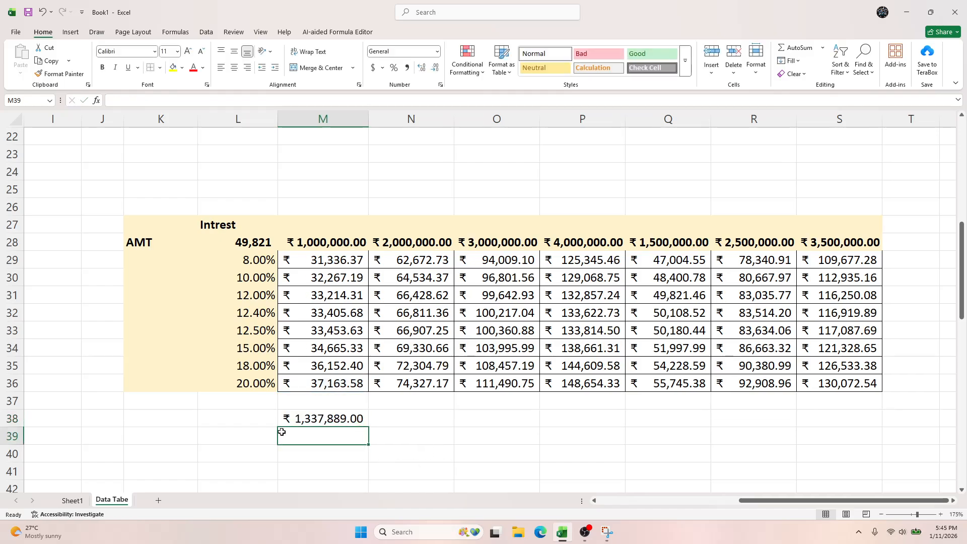
key(Up)
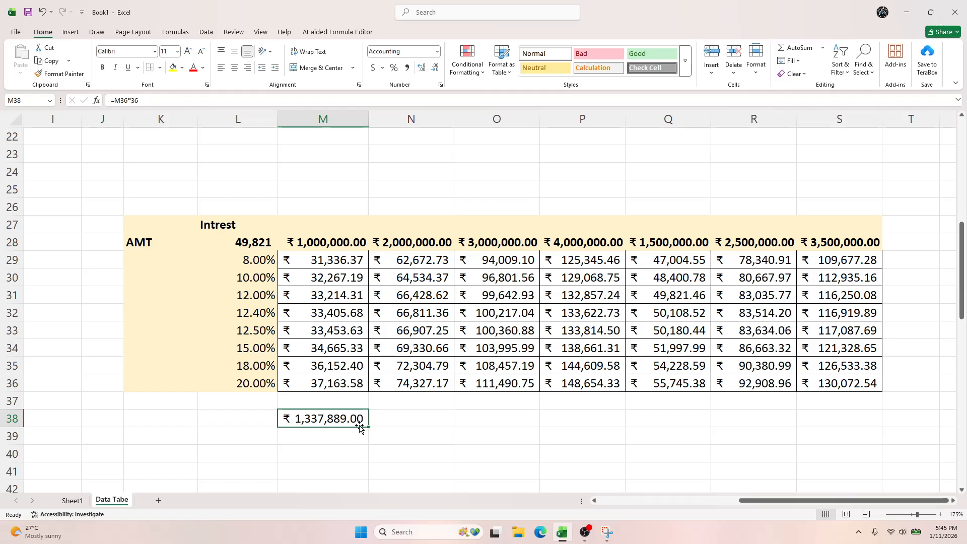
key(Delete)
click(484, 426)
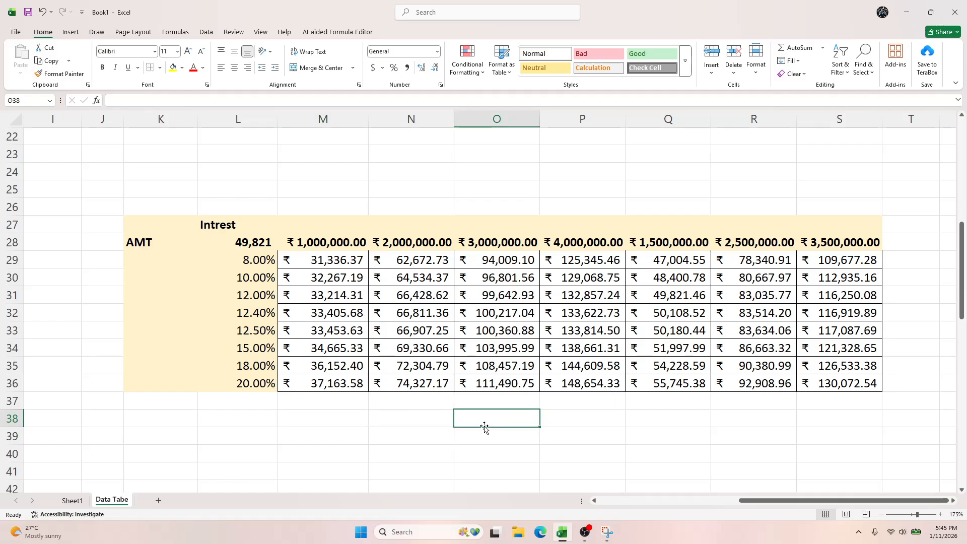
Step: Review the Car Loan details together with both EMI data tables on the sheet
click(688, 469)
scroll(646, 458, up, 2)
scroll(645, 459, down, 5)
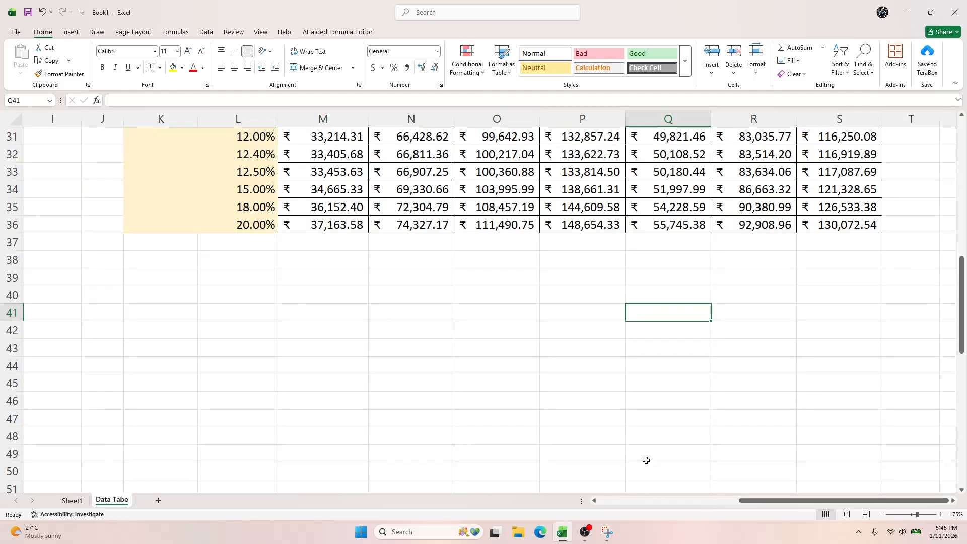
scroll(646, 460, up, 5)
scroll(646, 461, up, 5)
ctrl+scroll(646, 460, down, 3)
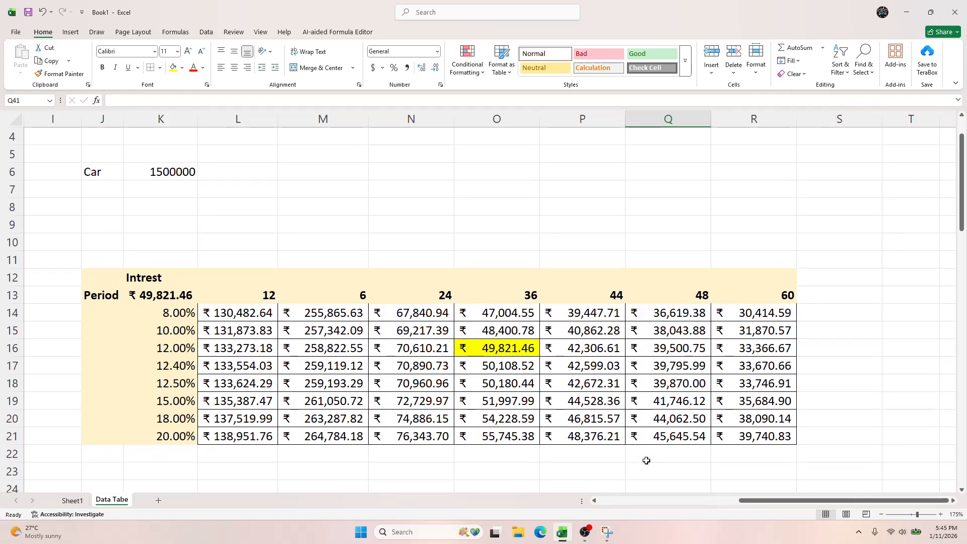
scroll(646, 461, down, 3)
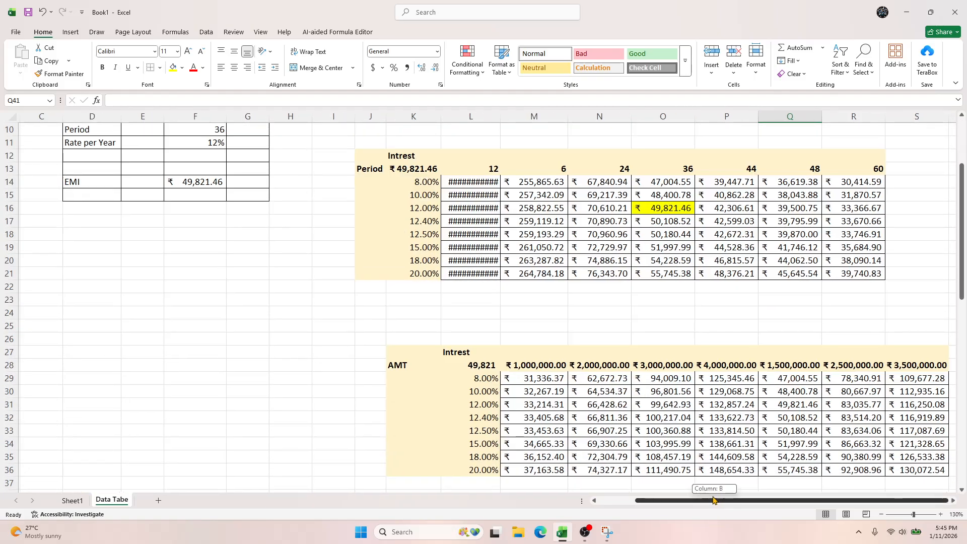
scroll(388, 426, left, 2)
scroll(387, 426, up, 3)
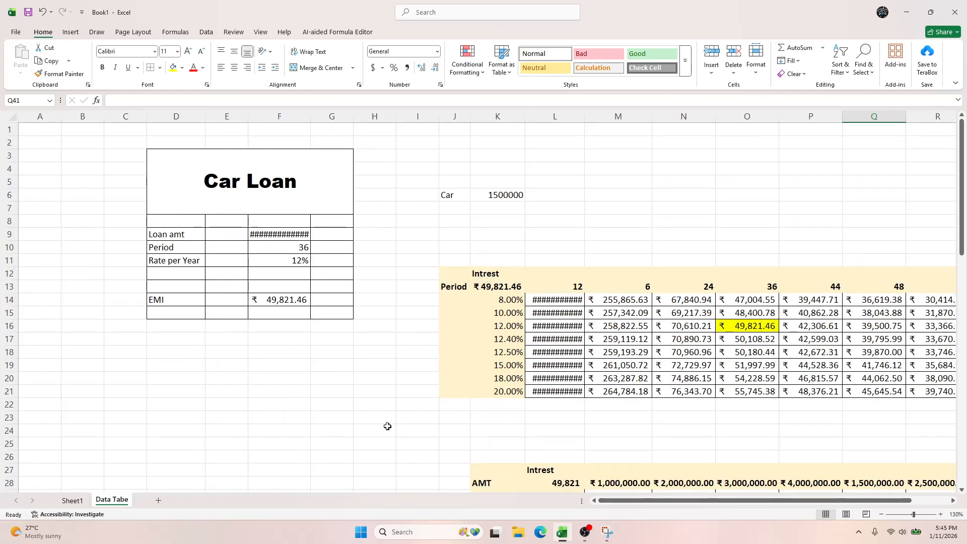
click(206, 32)
click(307, 404)
scroll(307, 407, down, 4)
scroll(306, 406, up, 4)
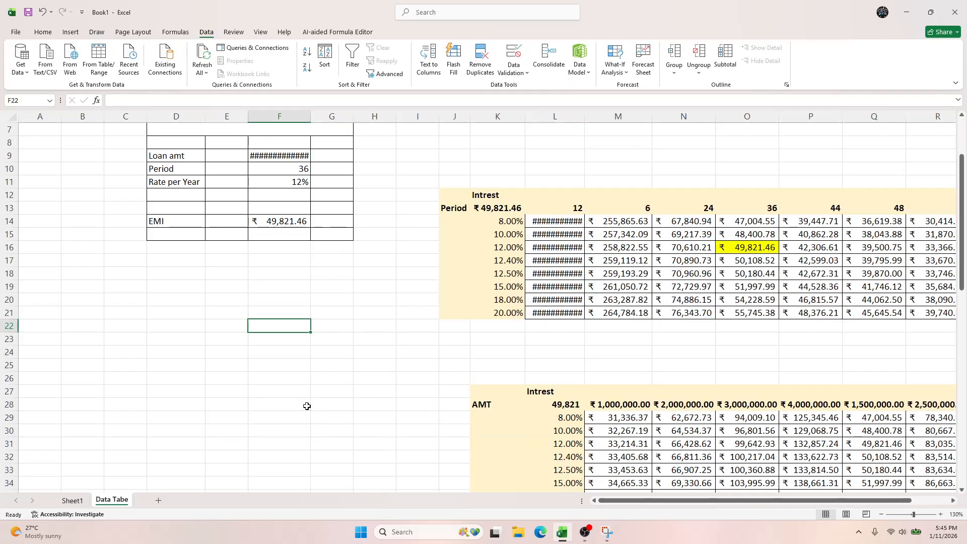
Step: Start saving the workbook and cancel the save
key(ctrl+s)
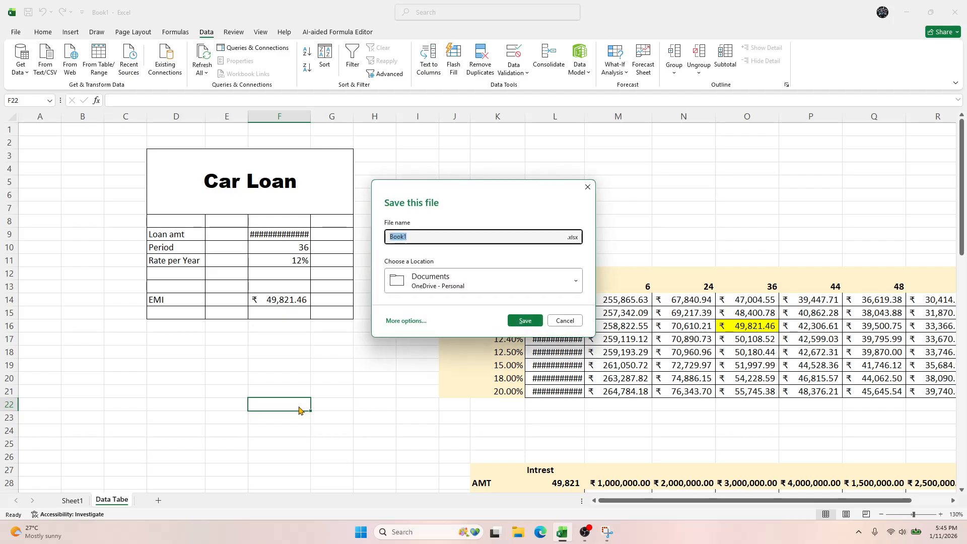
click(565, 320)
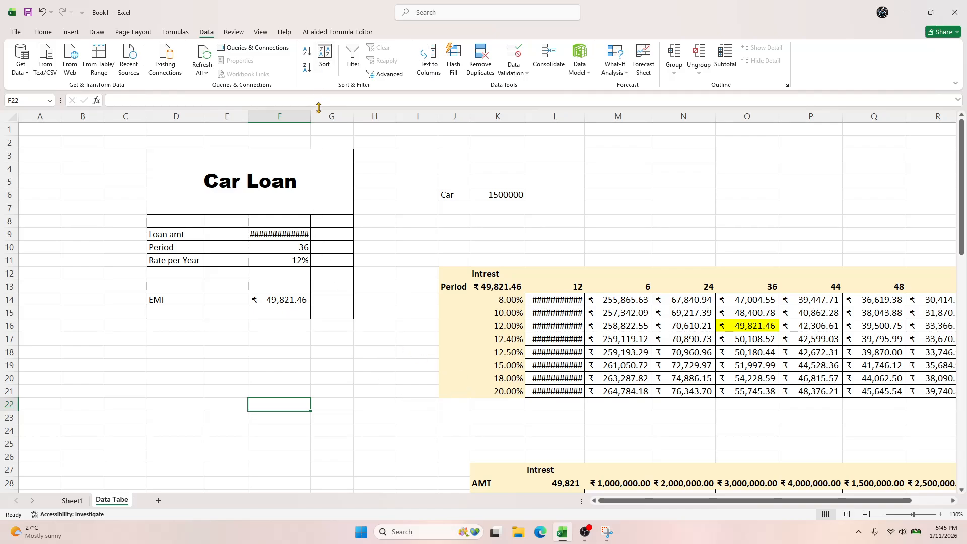
Step: Widen column F slightly to fit the full loan amount in F9
drag(311, 116, 314, 116)
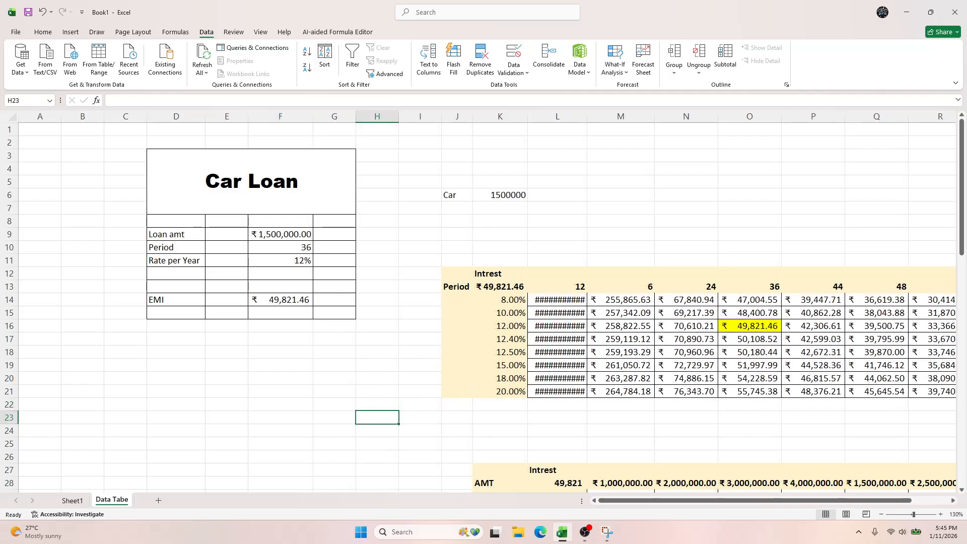
click(585, 532)
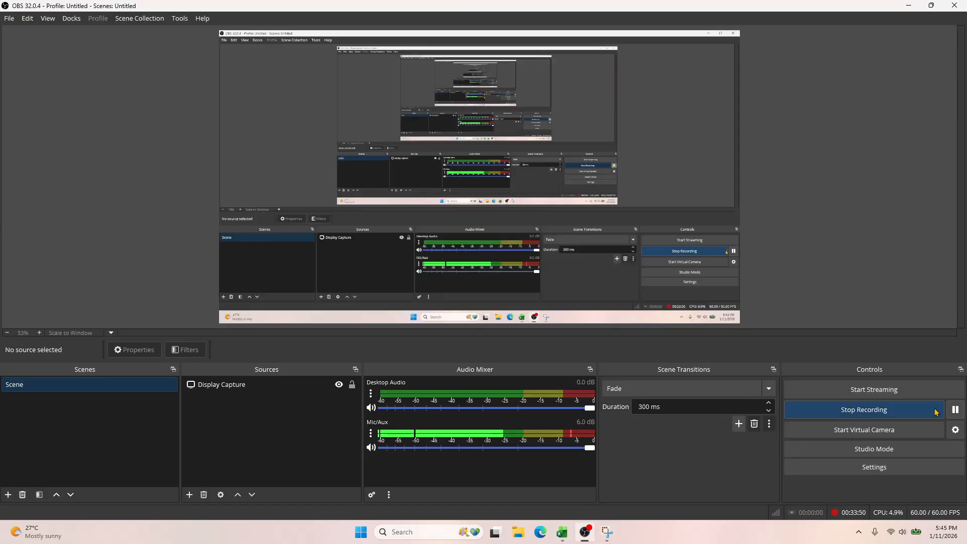